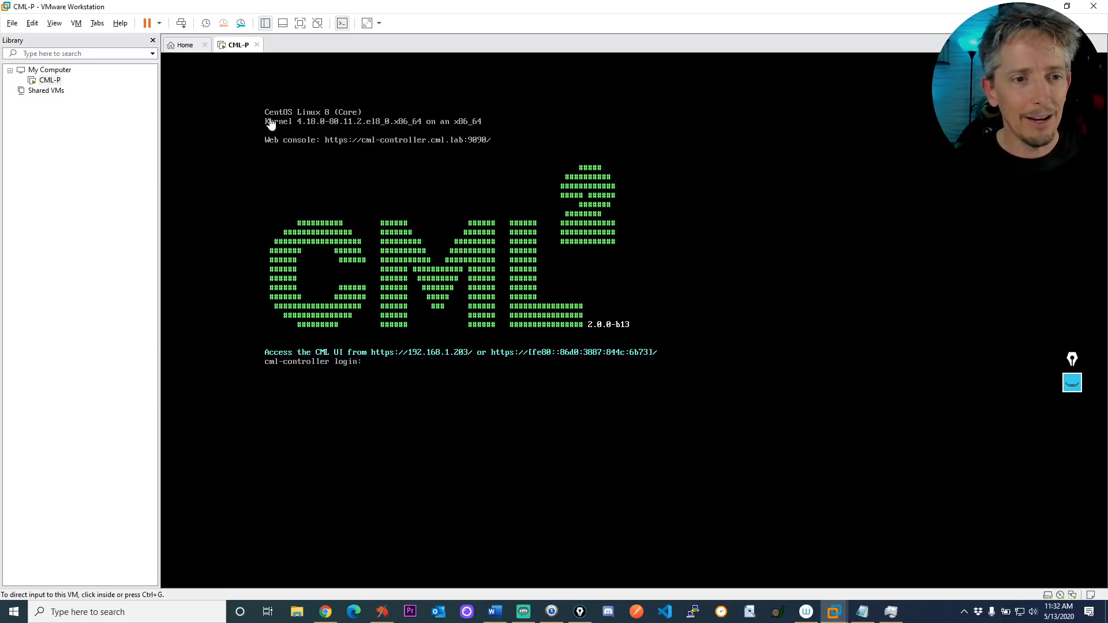
# Select the CML-P virtual machine in the Library and open the Edit menu
pyautogui.click(47, 81)
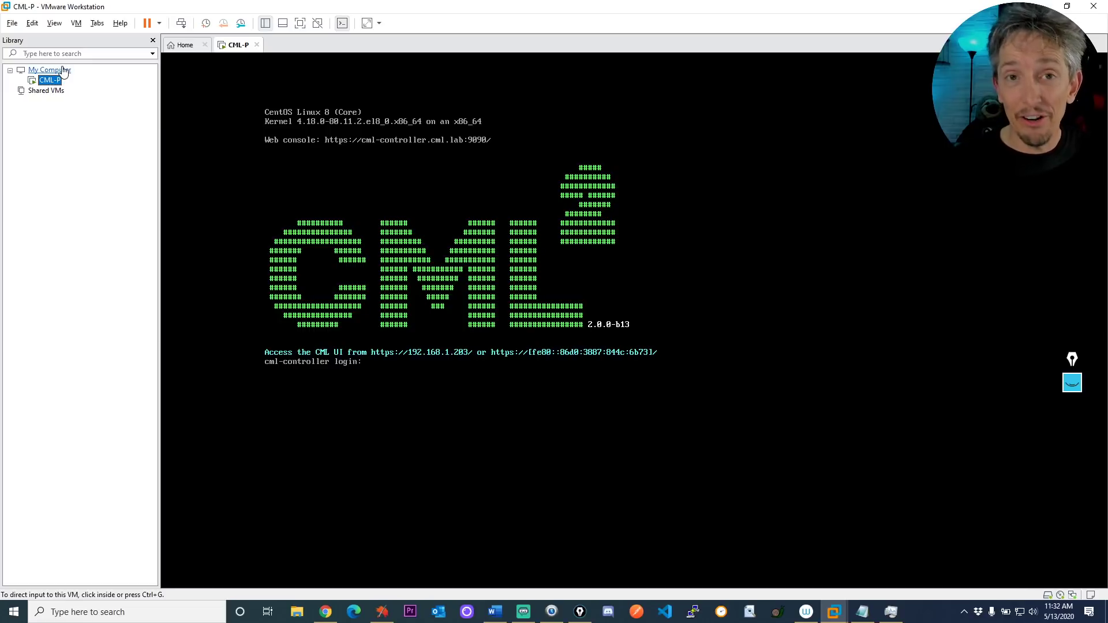
pyautogui.click(32, 23)
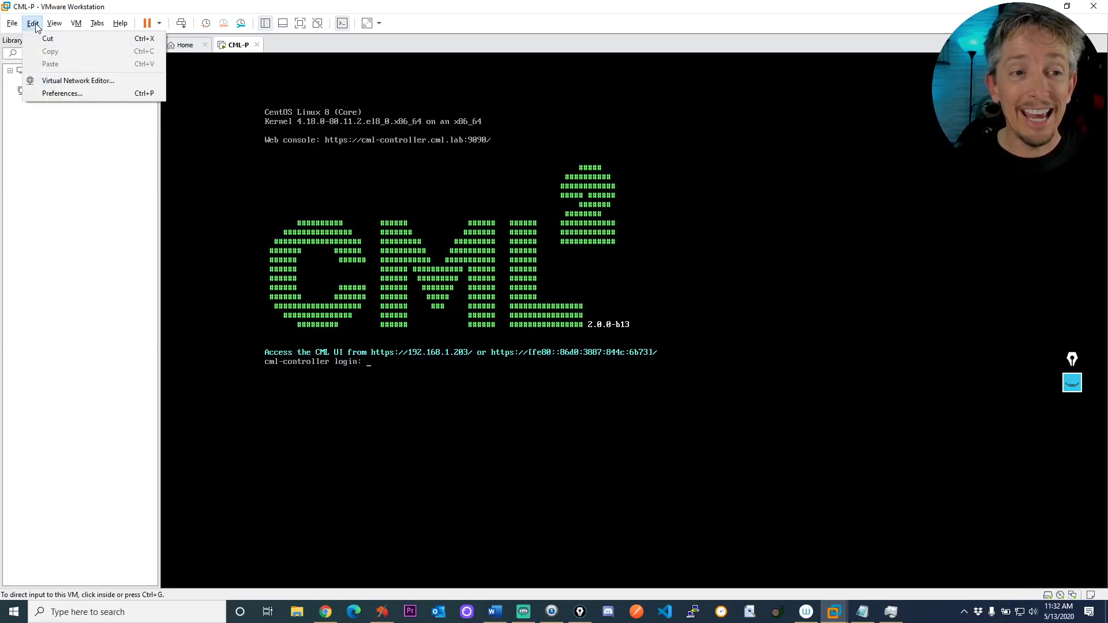
# Bridge VMnet0 to the Killer E2500 Gigabit Ethernet Controller in the Virtual Network Editor
pyautogui.click(87, 81)
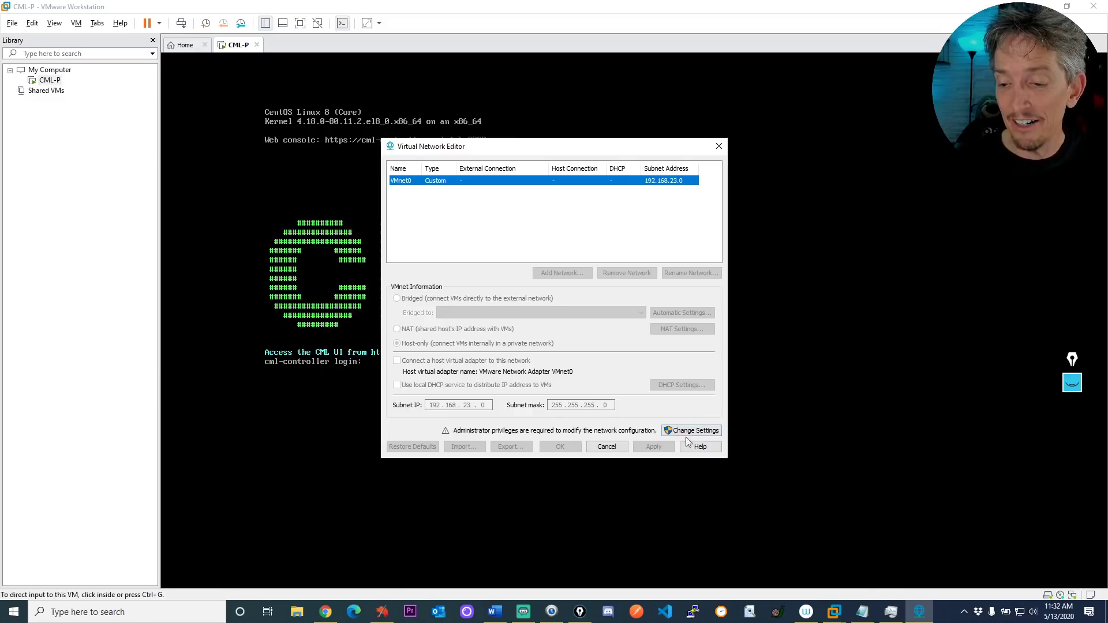
pyautogui.click(692, 431)
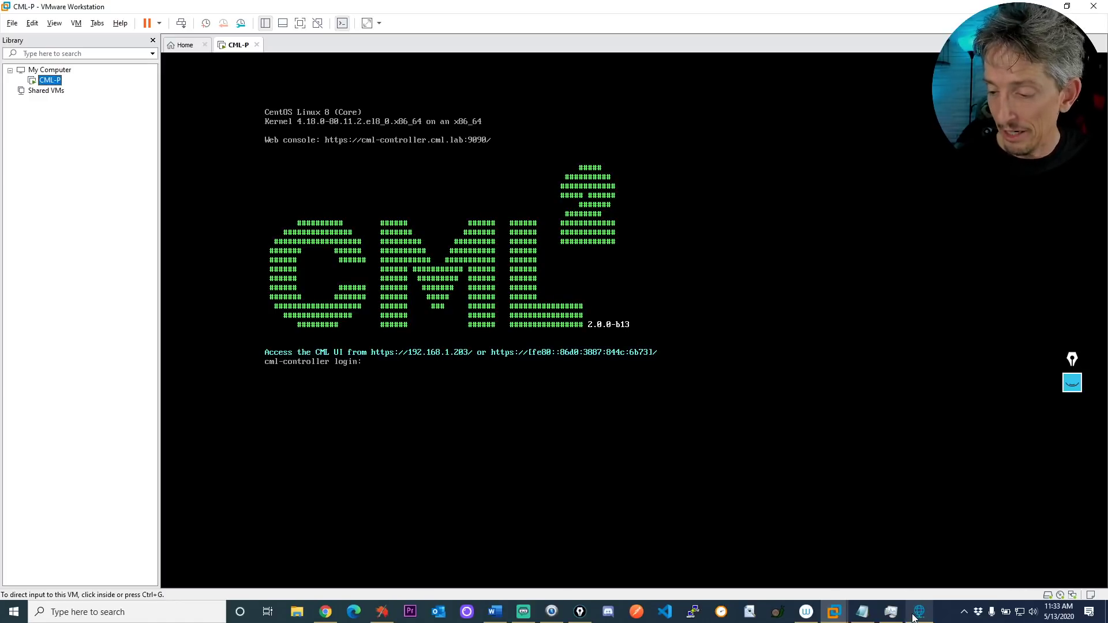
pyautogui.moveTo(478, 157); pyautogui.dragTo(380, 114)
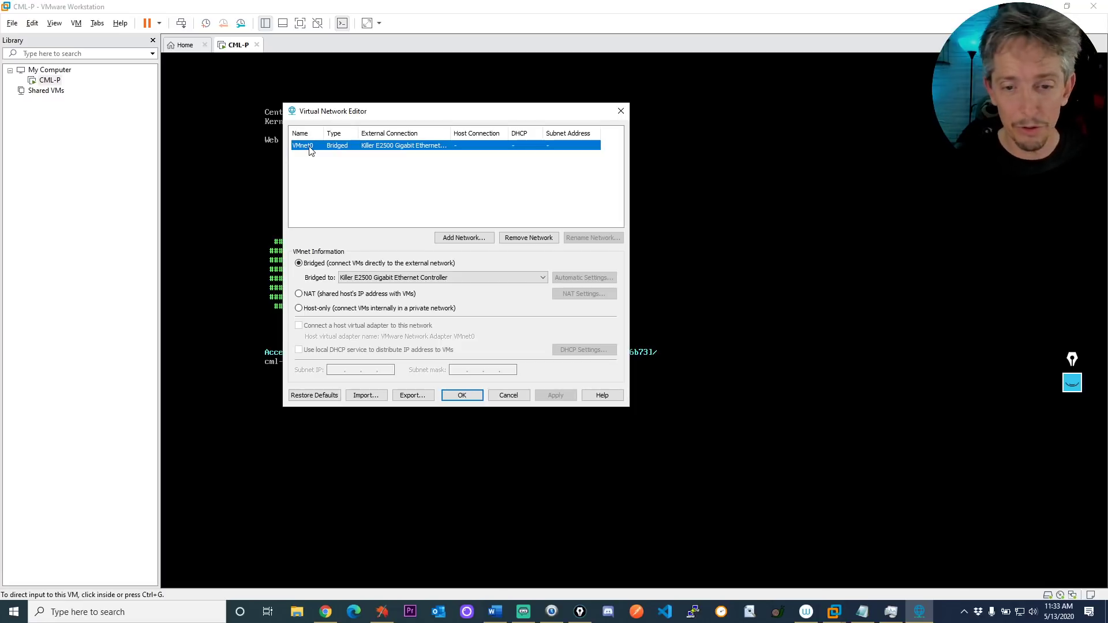
pyautogui.click(379, 278)
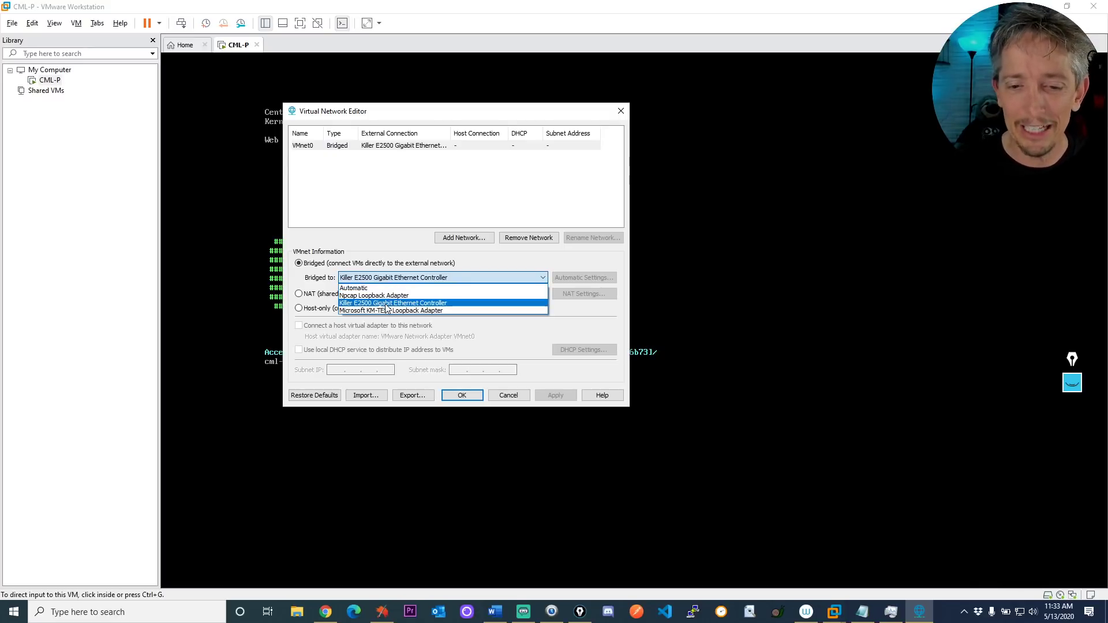
pyautogui.click(381, 303)
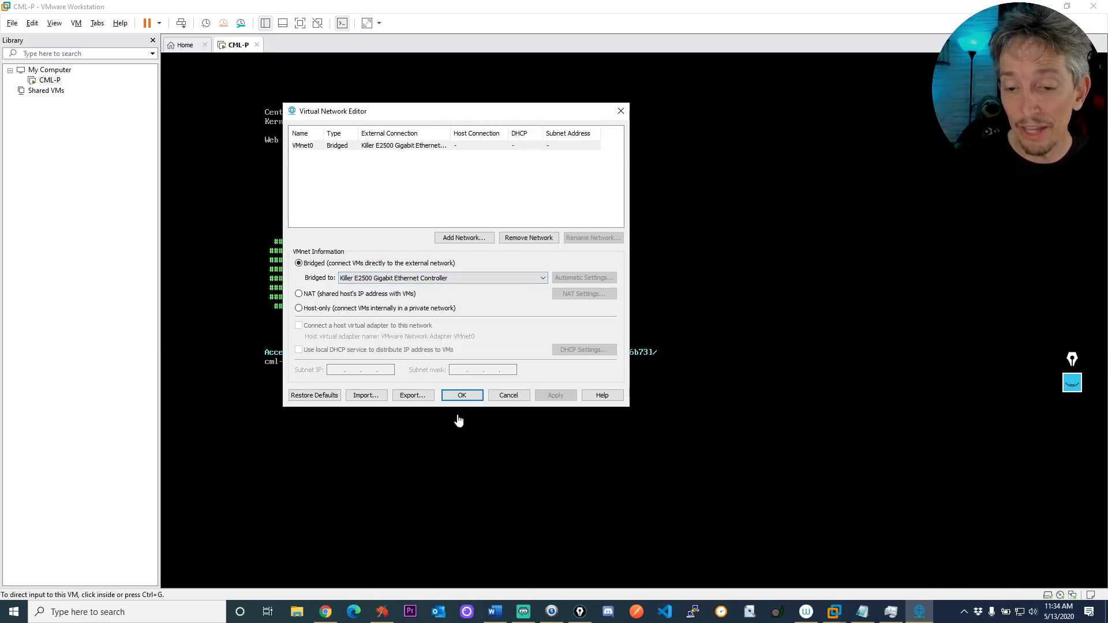
pyautogui.click(502, 399)
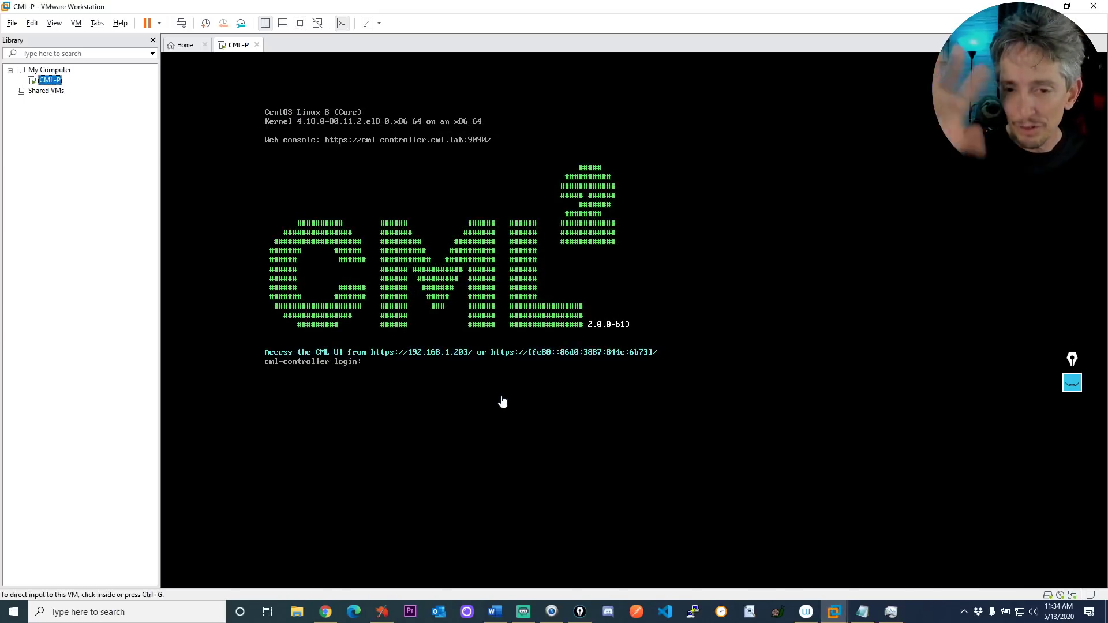
pyautogui.rightClick(53, 85)
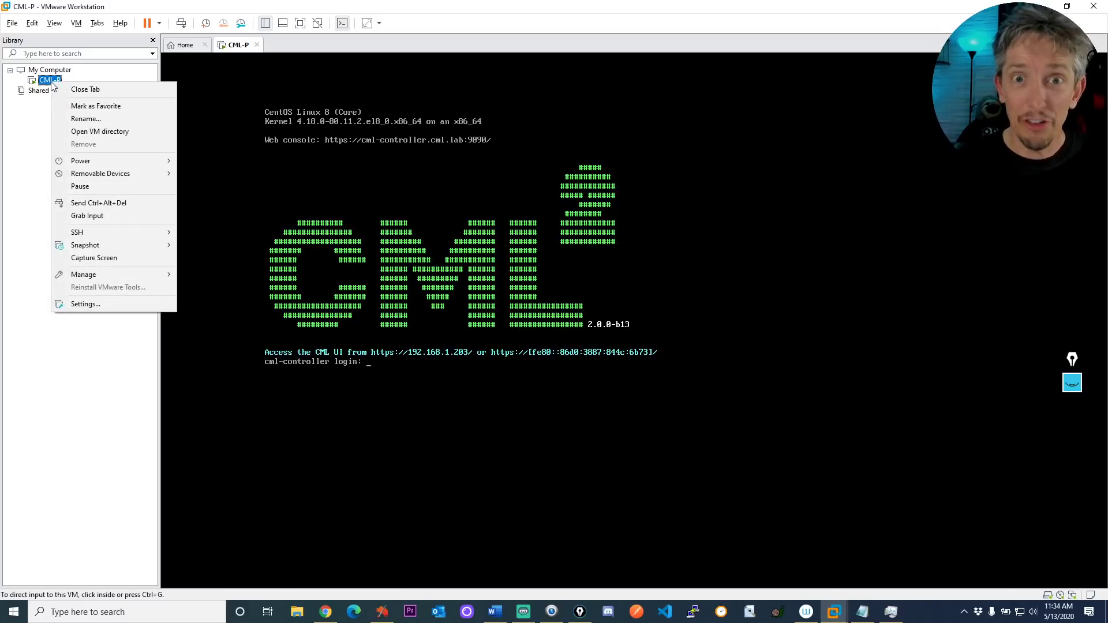
pyautogui.click(106, 303)
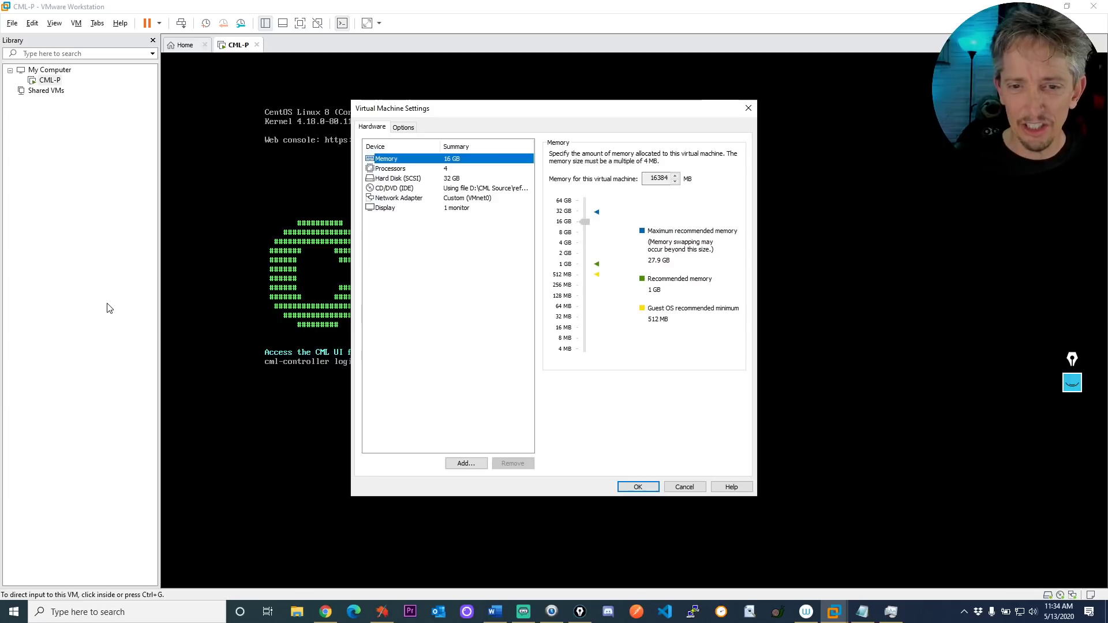
pyautogui.click(404, 198)
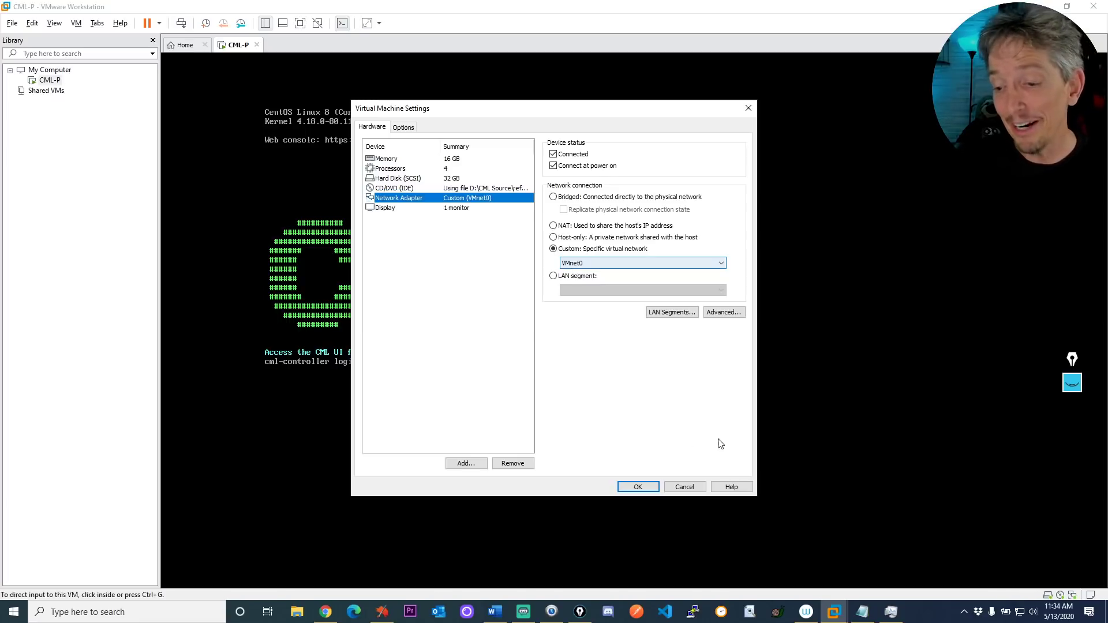
pyautogui.click(684, 487)
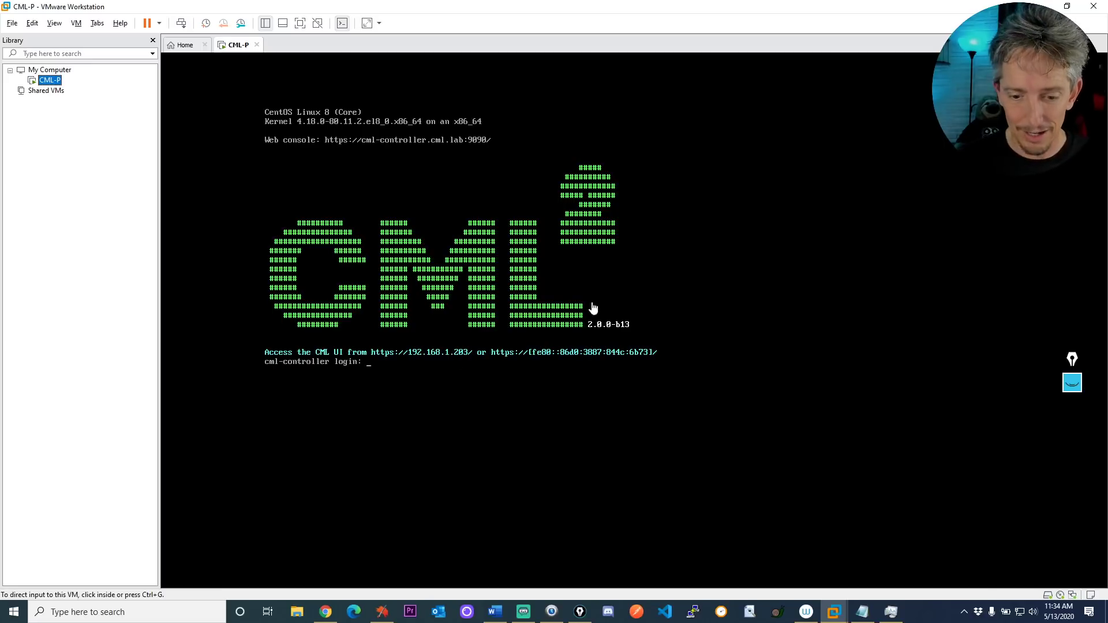
# Show the CML² lab manager tab in Chrome in full screen
pyautogui.click(325, 611)
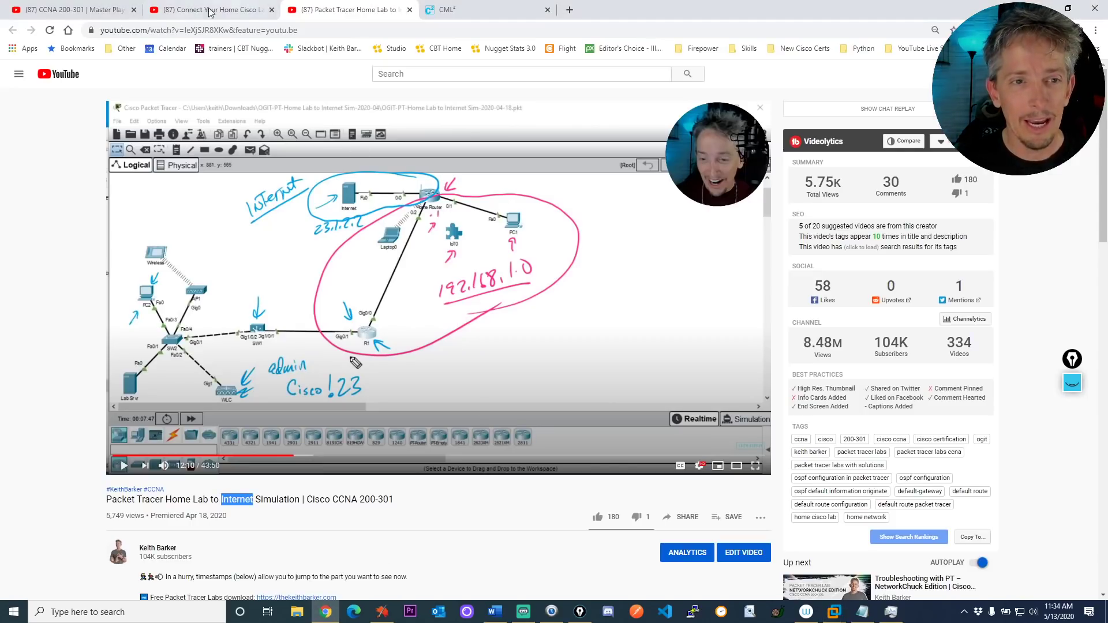
pyautogui.click(490, 15)
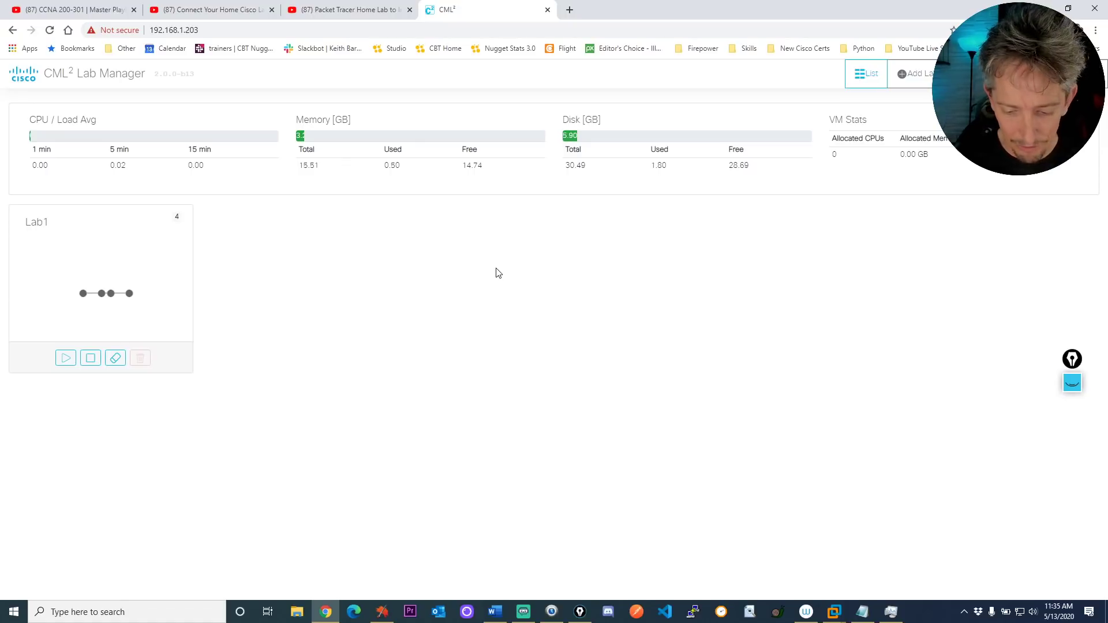
pyautogui.press('F11')
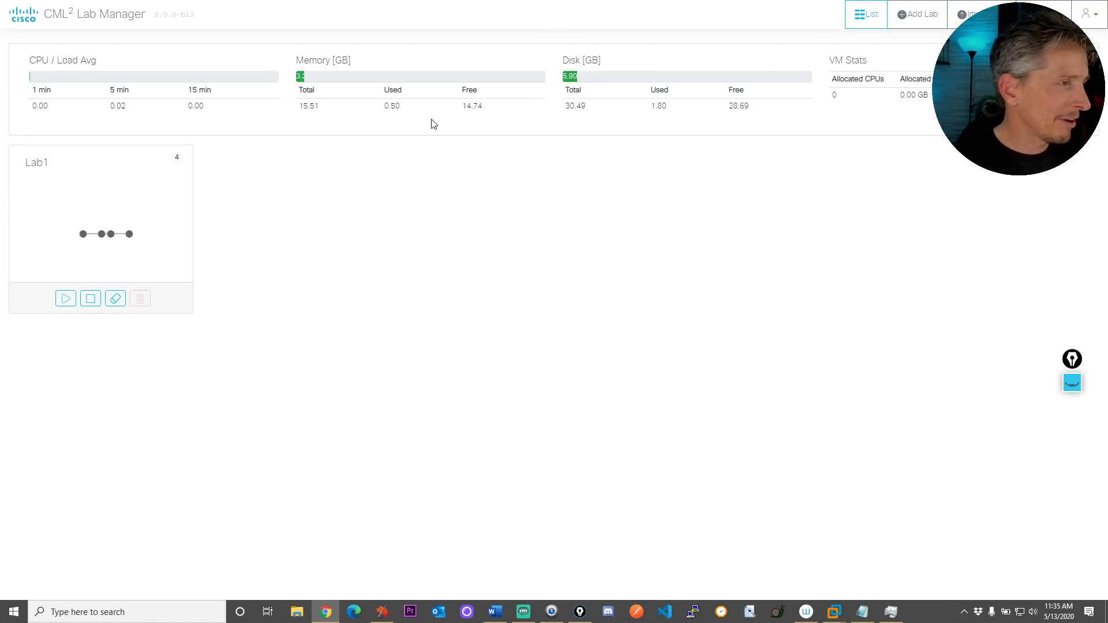
# Add a new lab and retitle it 'Home Lab to Internet'
pyautogui.click(916, 17)
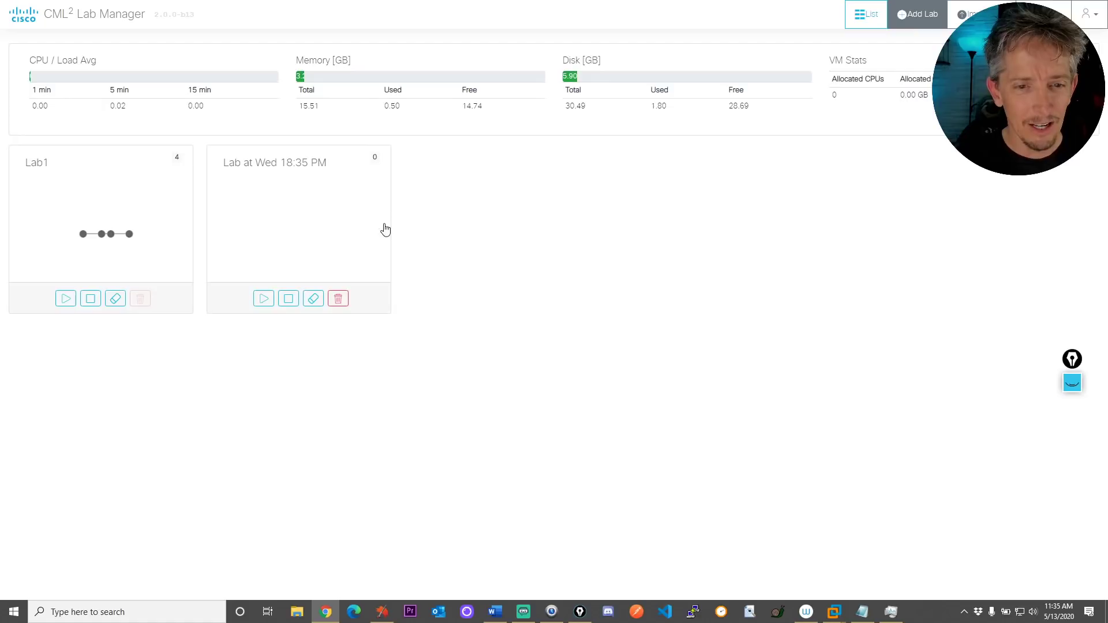
pyautogui.doubleClick(283, 163)
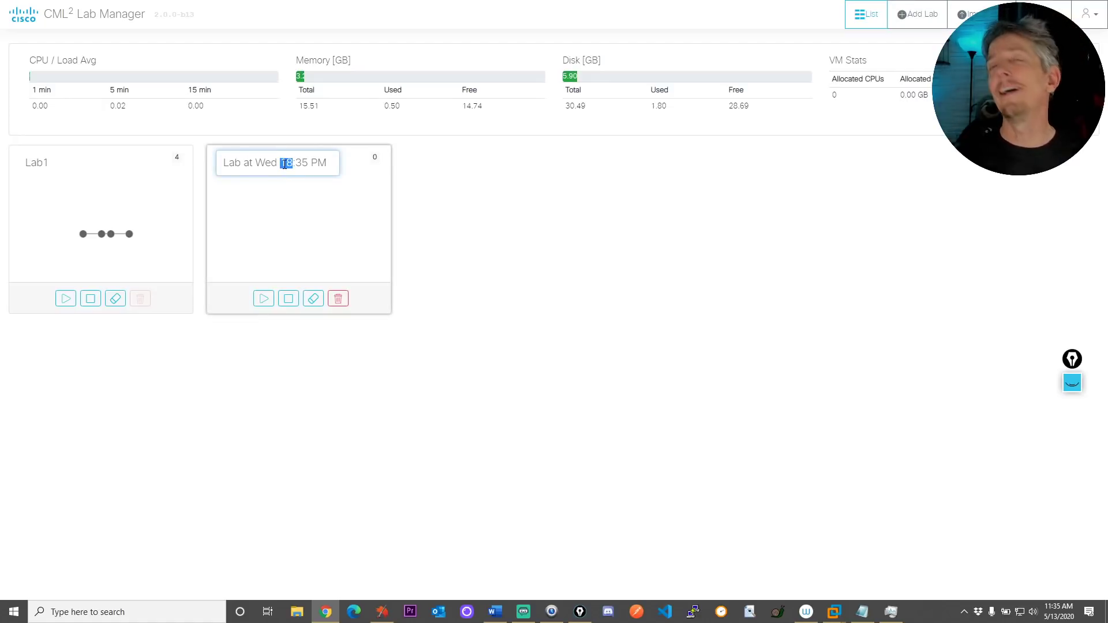
pyautogui.hotkey('ctrl', 'a')
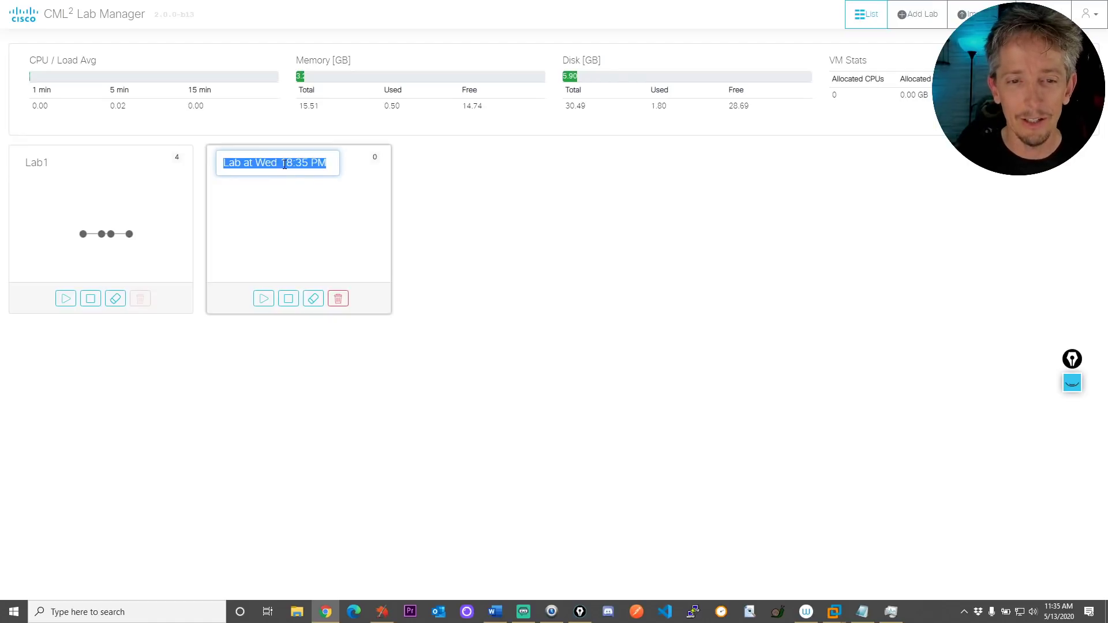
pyautogui.write('Home Lab to Internet')
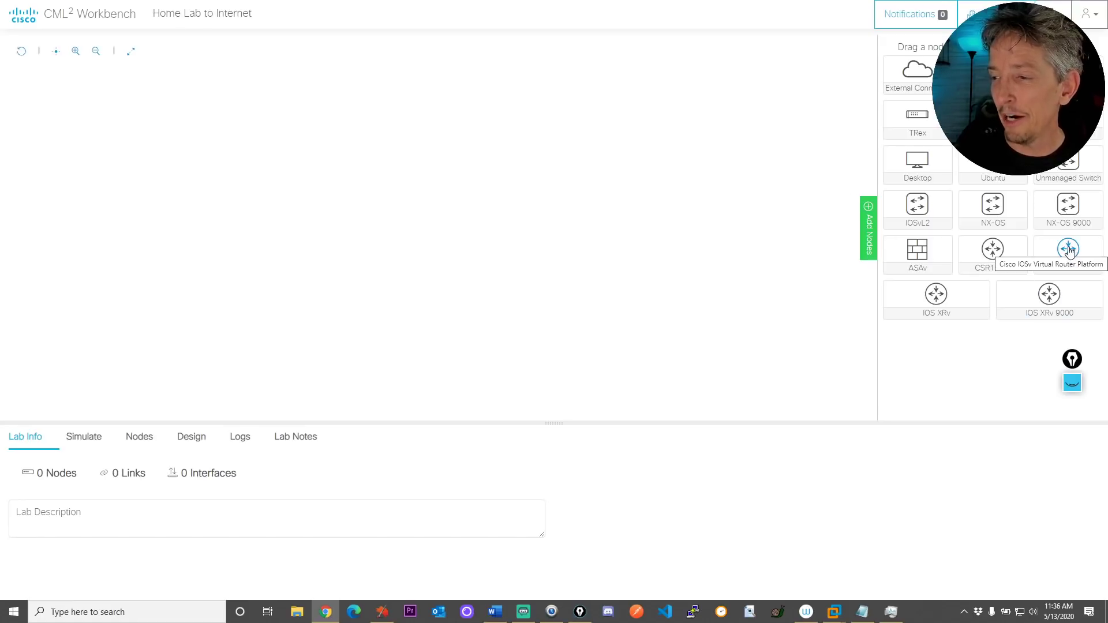
# Place an IOSv router node in the middle of the lab canvas
pyautogui.moveTo(1069, 251); pyautogui.dragTo(318, 221)
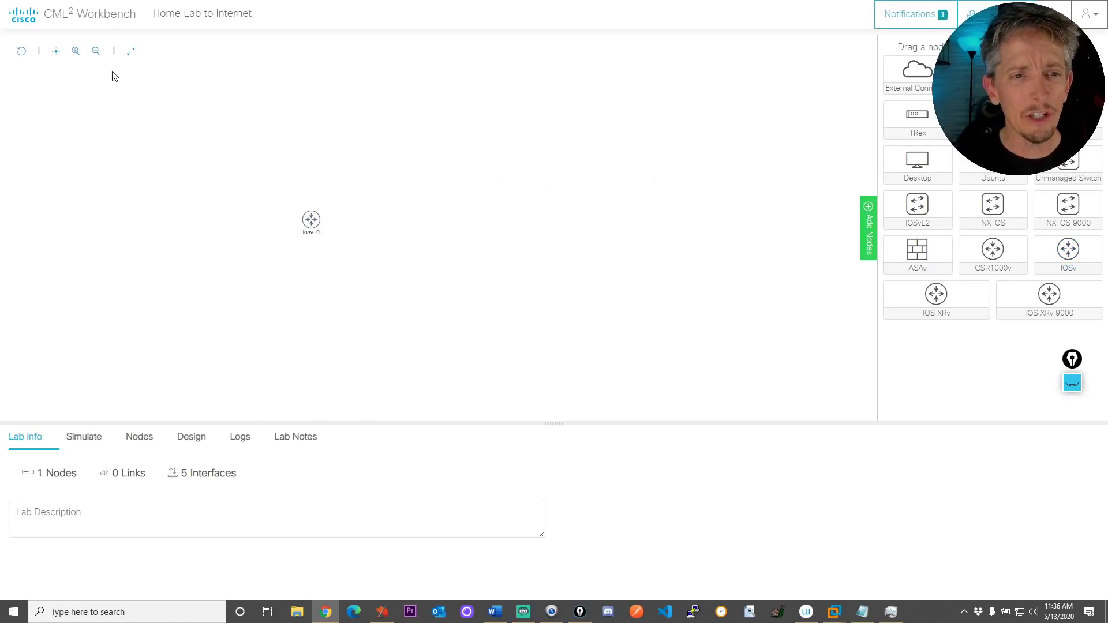
pyautogui.click(76, 52)
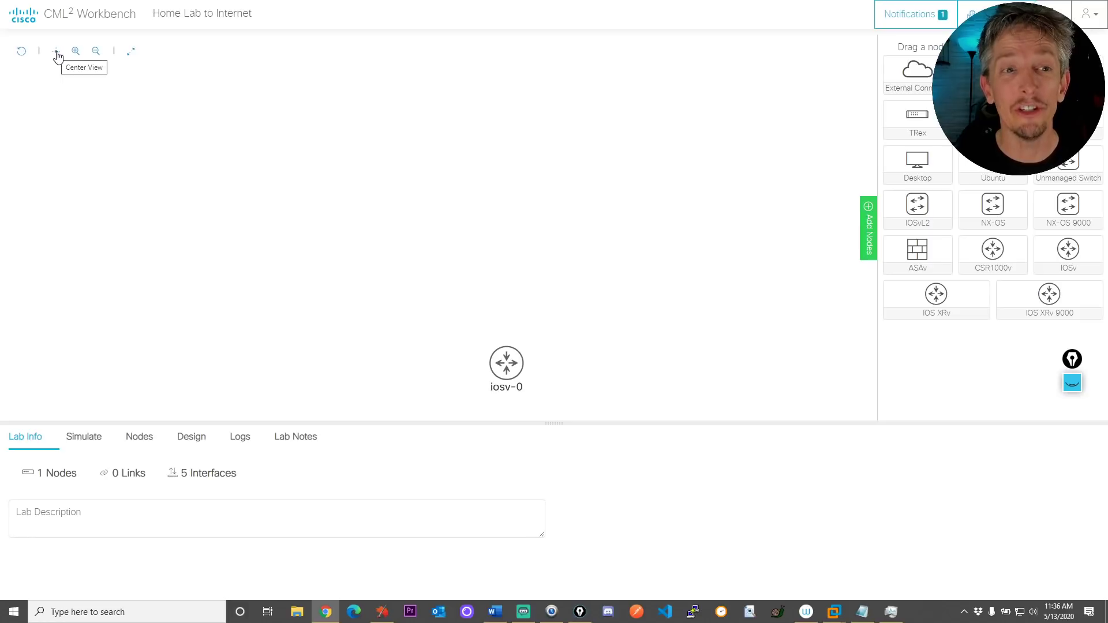
pyautogui.click(56, 53)
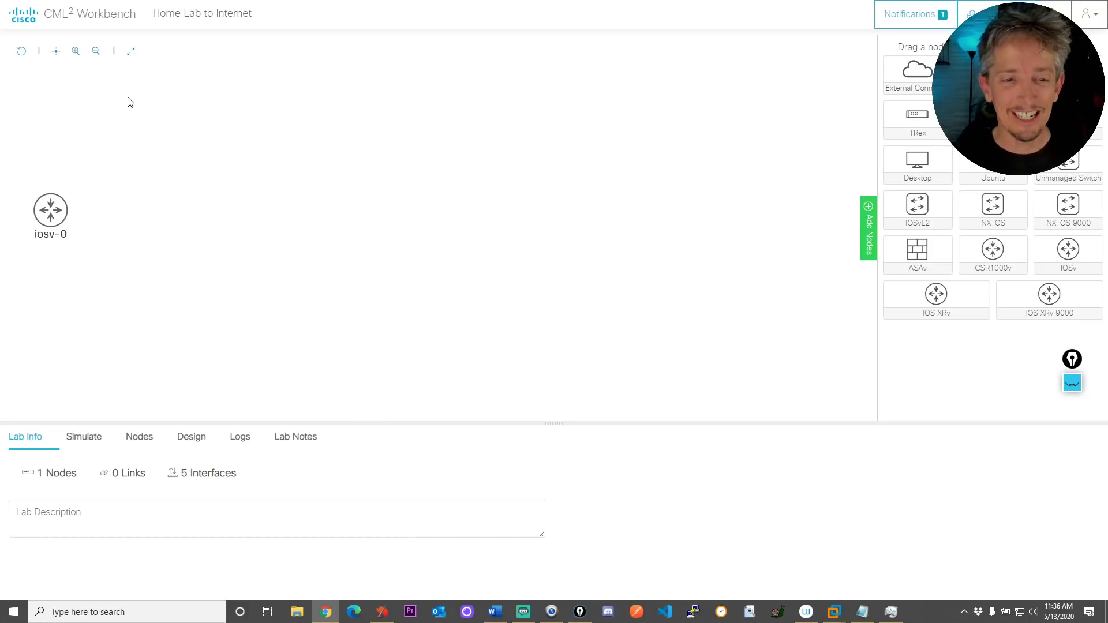
pyautogui.moveTo(55, 221)
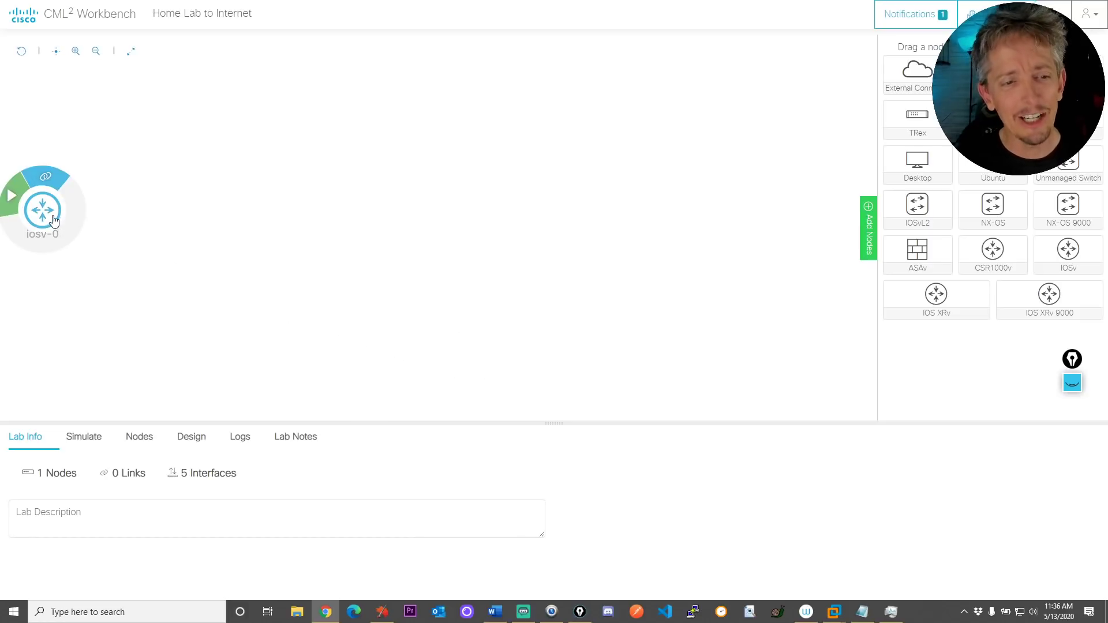
pyautogui.moveTo(52, 217); pyautogui.dragTo(422, 224)
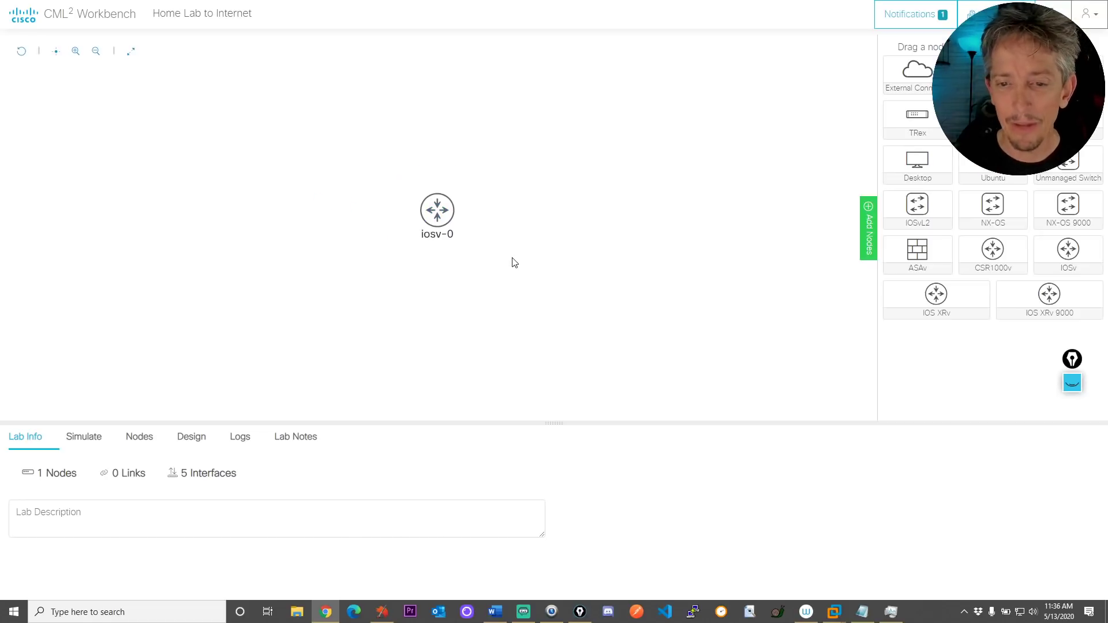
# Rename the IOSv node from iosv-0 to R1
pyautogui.click(438, 217)
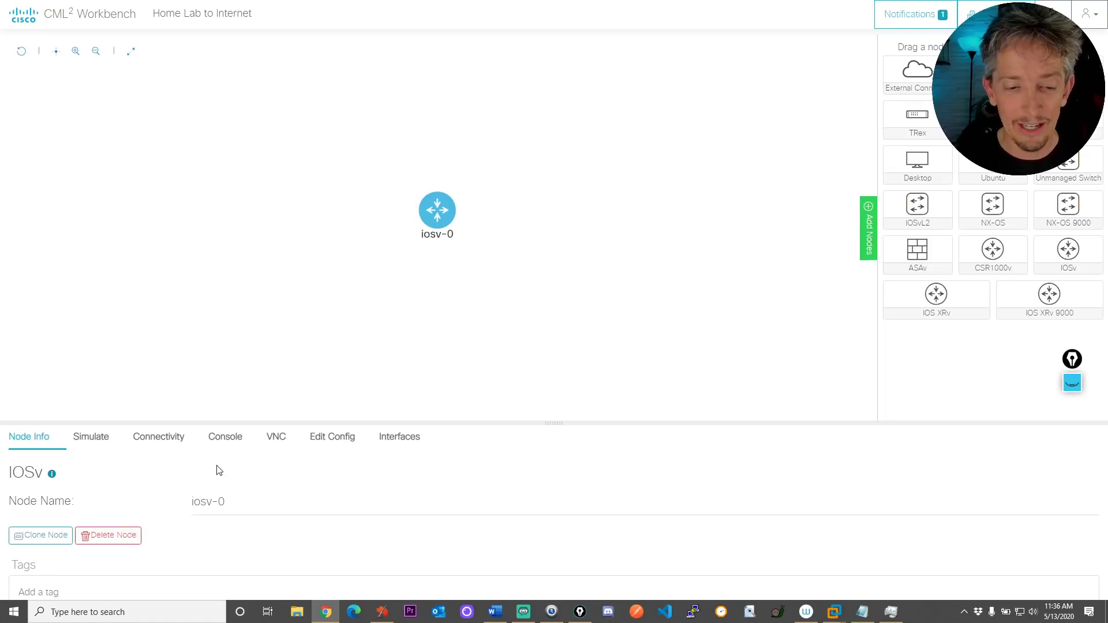
pyautogui.click(218, 501)
pyautogui.doubleClick(215, 501)
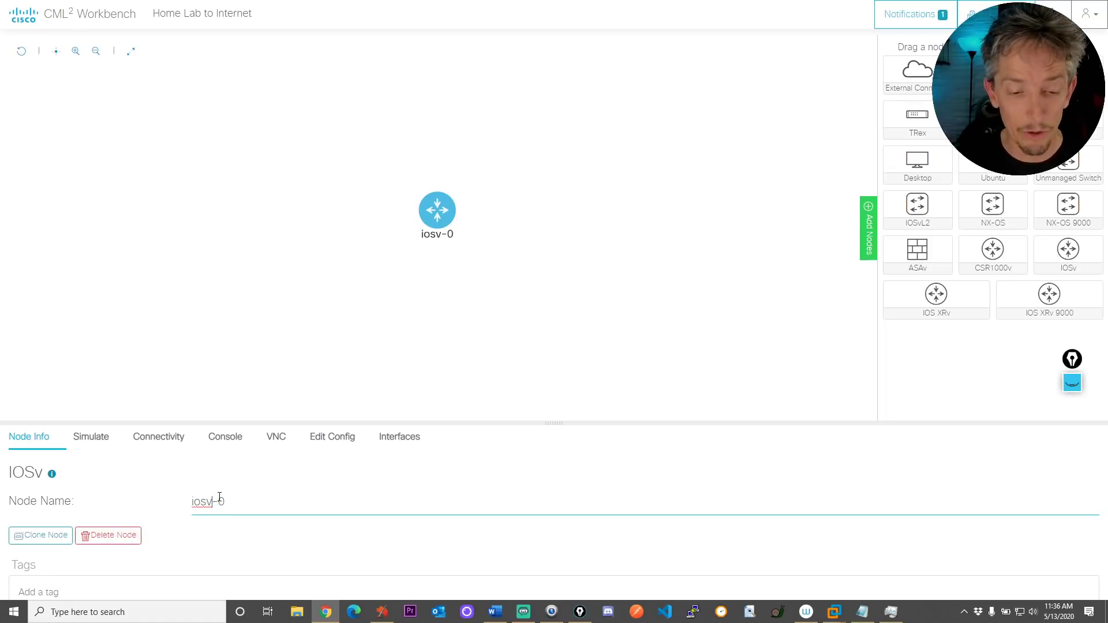
pyautogui.hotkey('shift', 'Right')
pyautogui.hotkey('shift', 'Right')
pyautogui.hotkey('shift', 'Right')
pyautogui.hotkey('shift', 'Right')
pyautogui.hotkey('shift', 'Right')
pyautogui.hotkey('shift', 'Right')
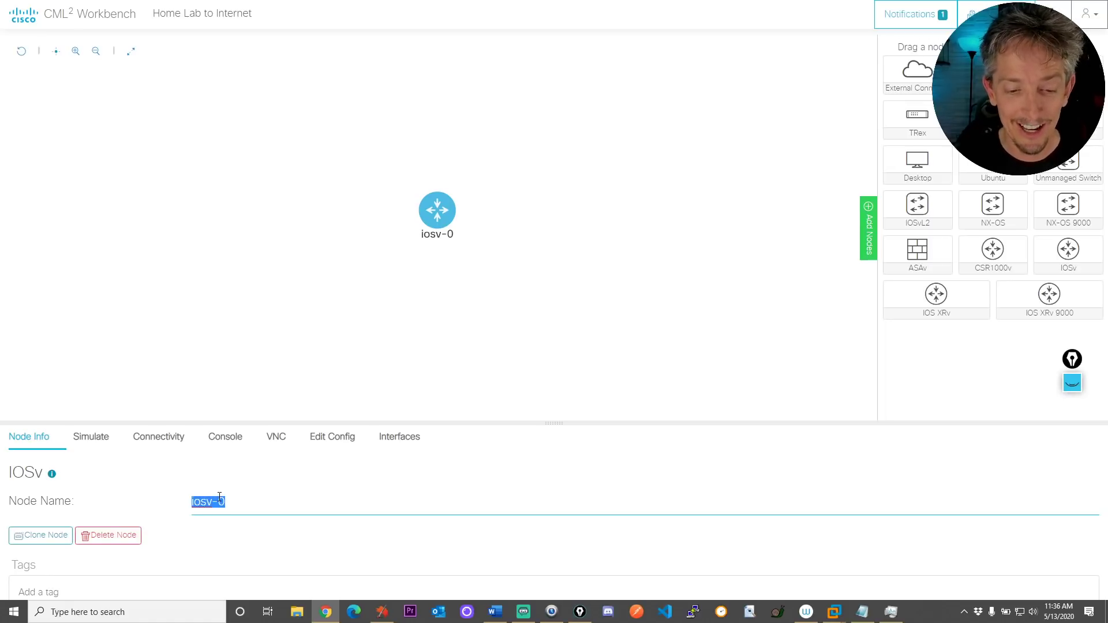
pyautogui.write('R1')
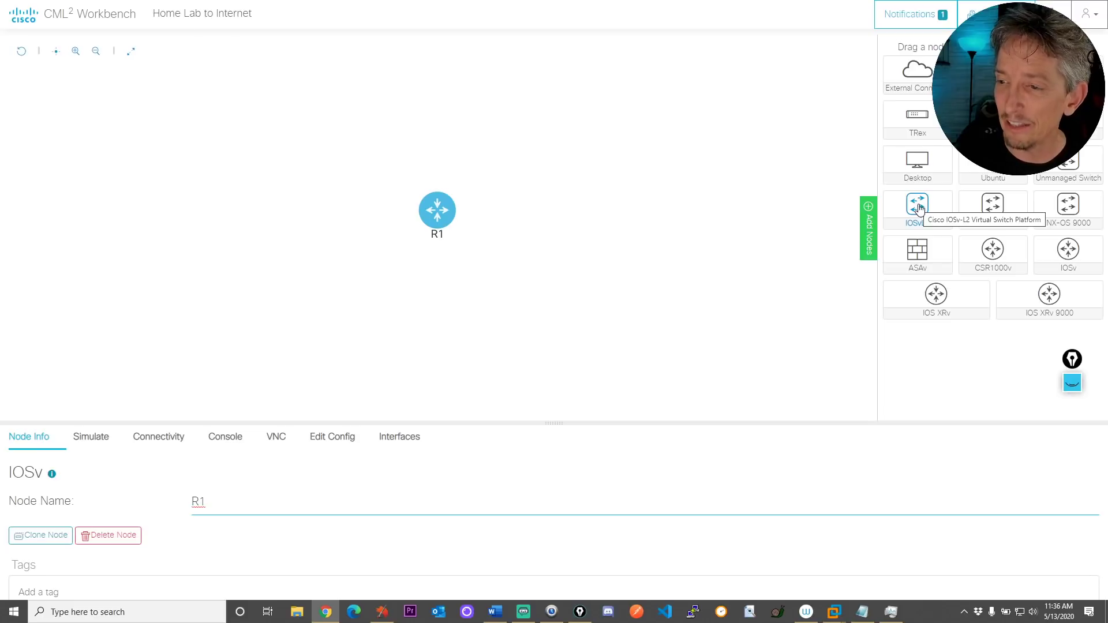
pyautogui.moveTo(919, 209); pyautogui.dragTo(305, 213)
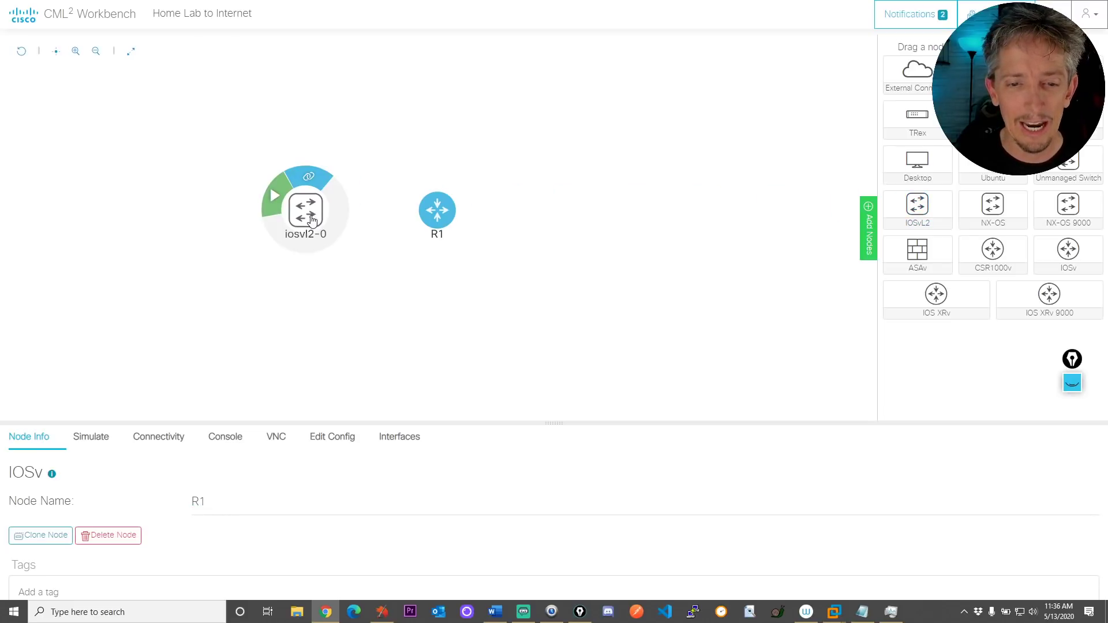
pyautogui.tripleClick(222, 502)
pyautogui.write('SW1')
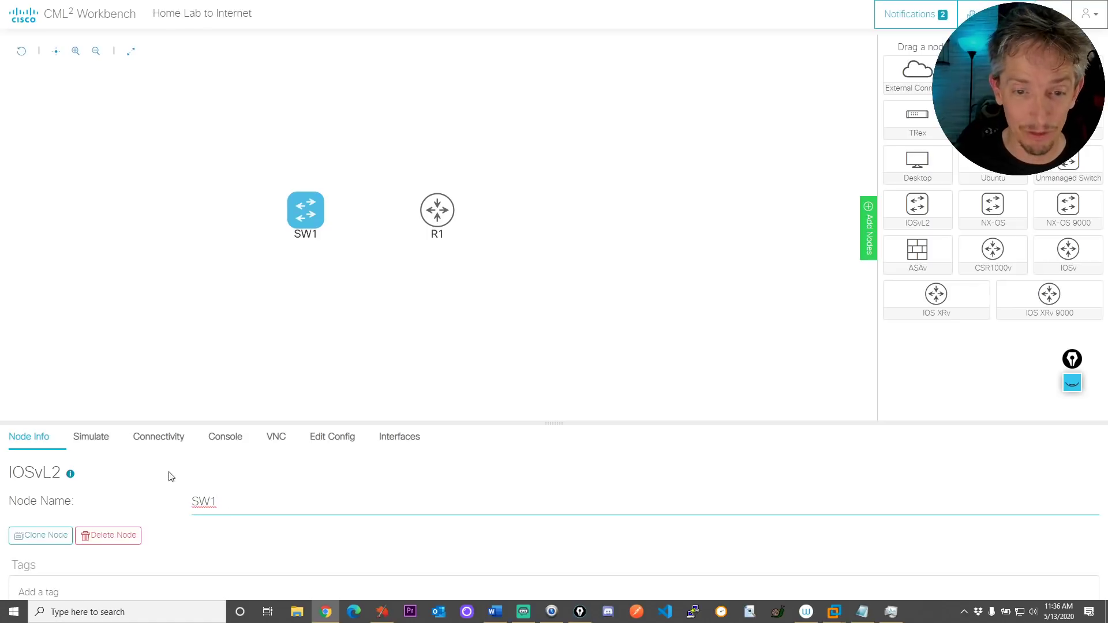
pyautogui.click(391, 292)
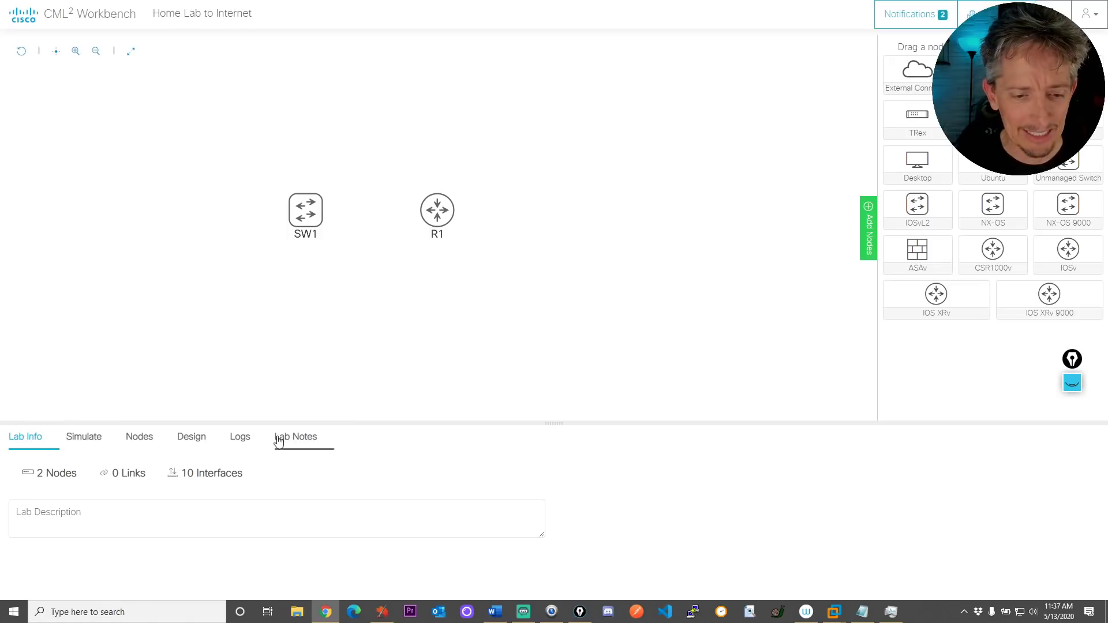
pyautogui.moveTo(301, 220)
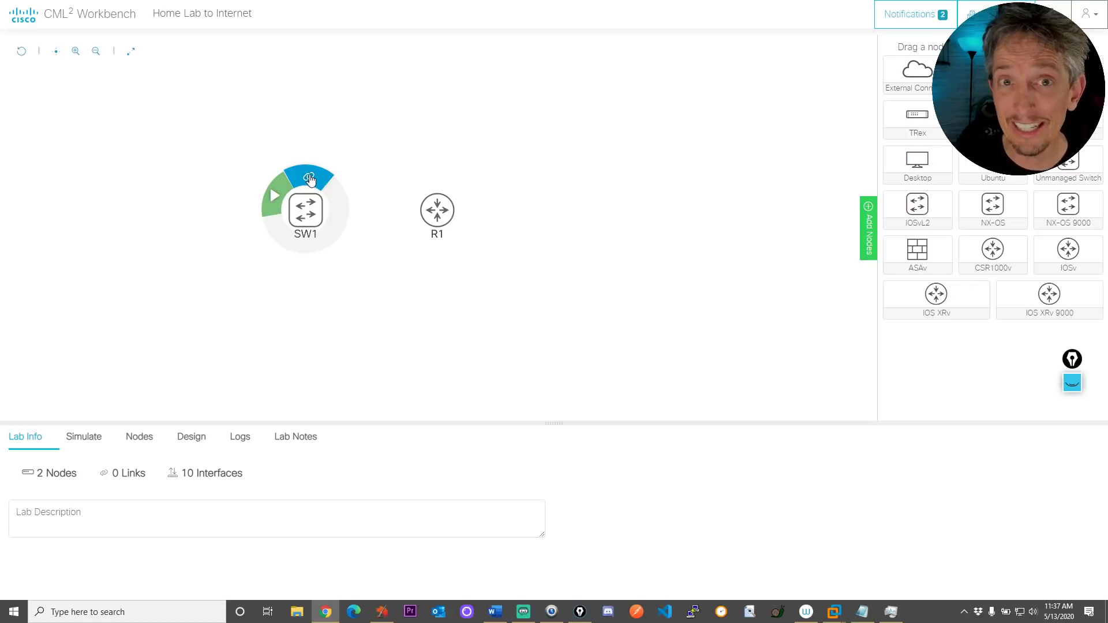
# Link SW1's GigE0/1 to R1's GigE0/1
pyautogui.moveTo(310, 180); pyautogui.dragTo(436, 209)
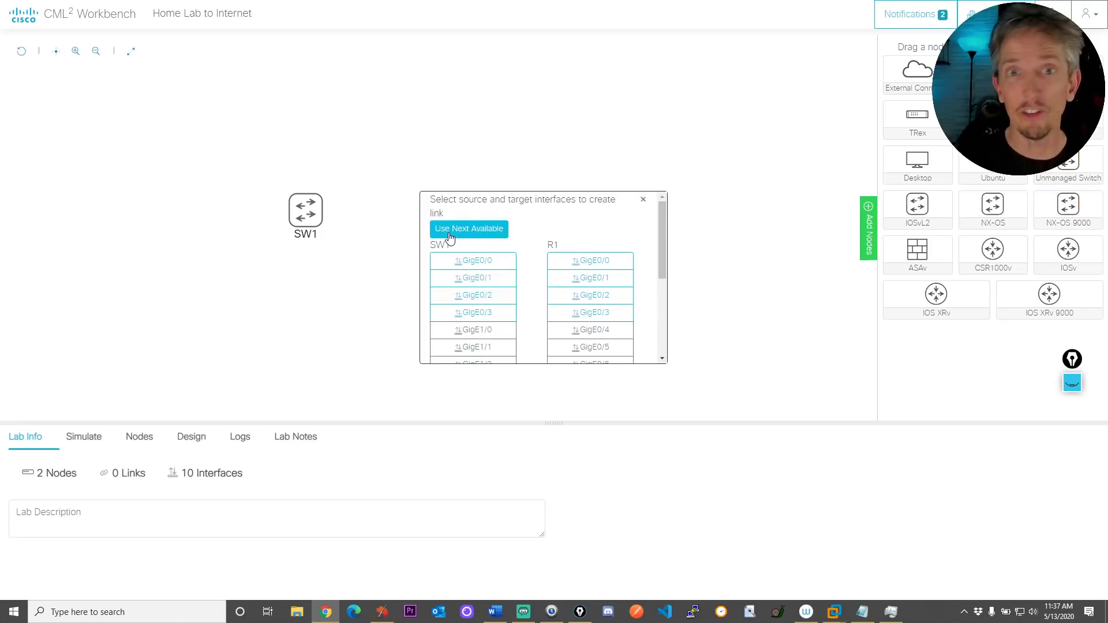
pyautogui.click(465, 281)
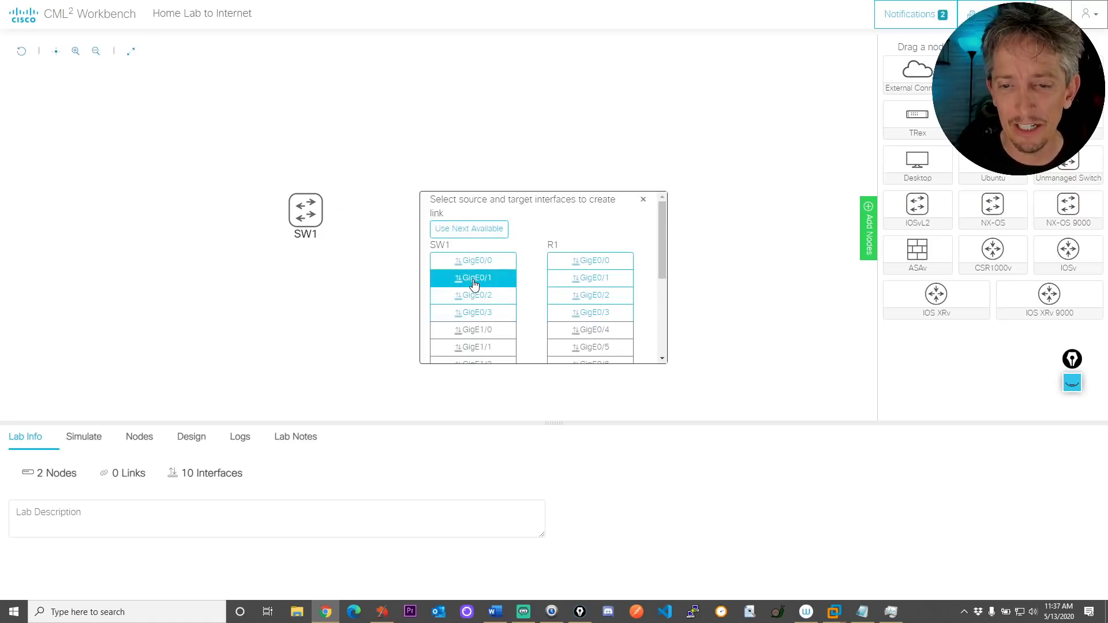
pyautogui.click(577, 281)
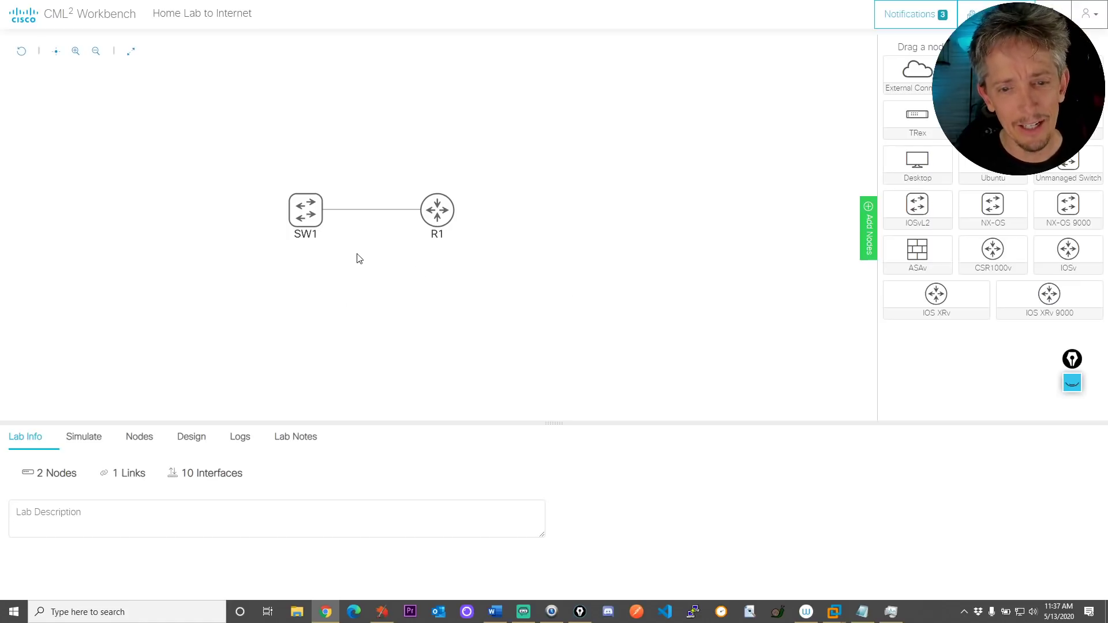
pyautogui.click(140, 441)
# Browse the bottom panel tabs, then show SW1's Connectivity with GigabitEthernet0/1 linked to R1
pyautogui.click(82, 437)
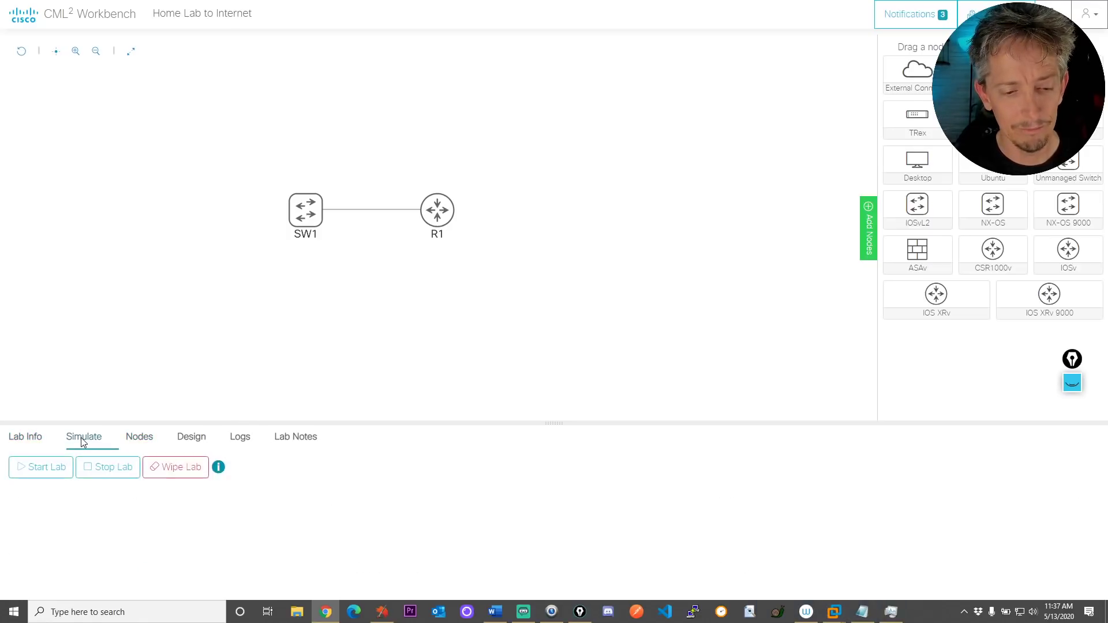
pyautogui.click(186, 438)
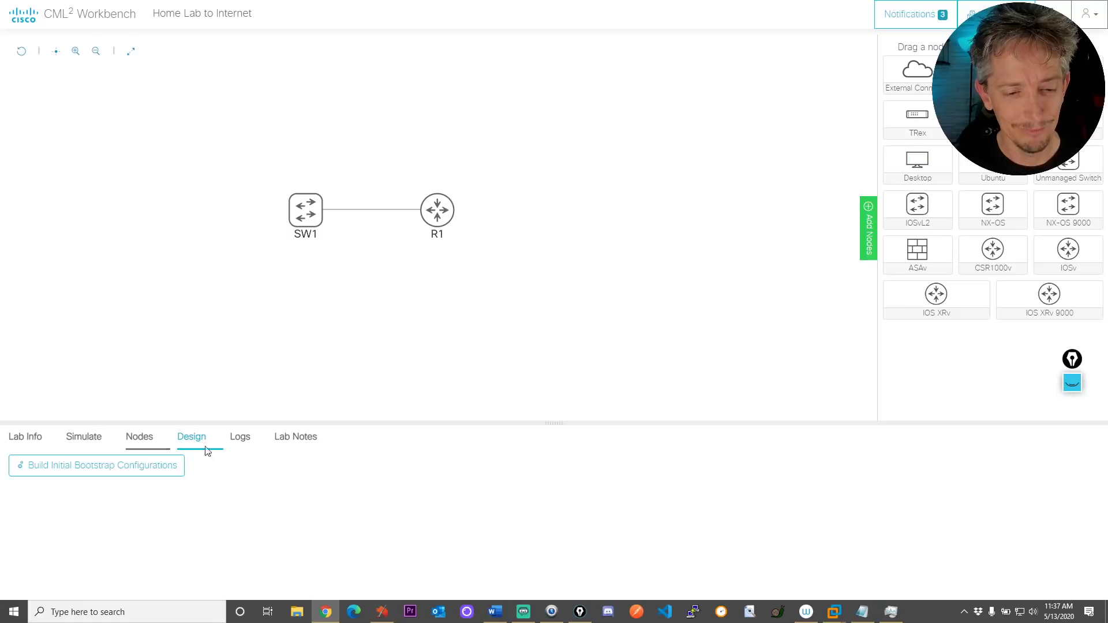
pyautogui.click(45, 444)
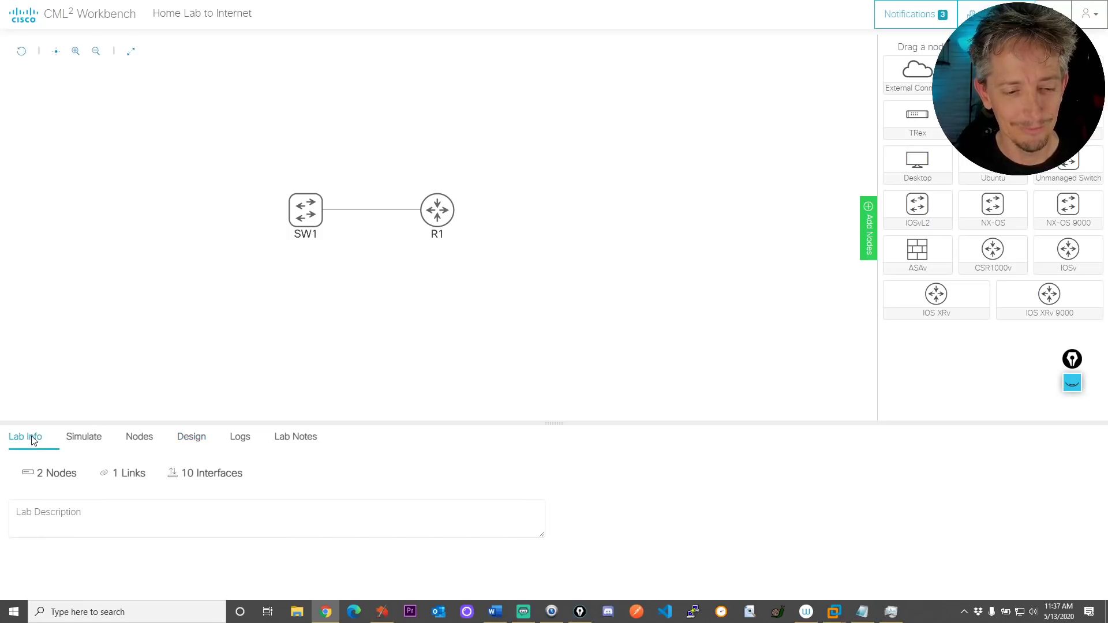
pyautogui.click(89, 439)
pyautogui.click(135, 437)
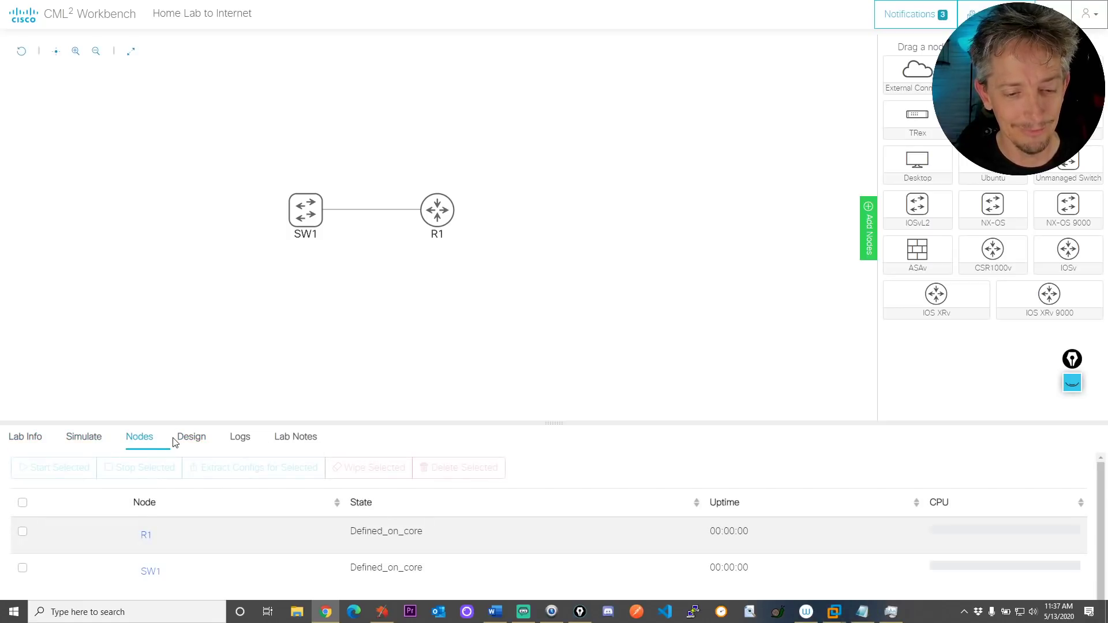
pyautogui.click(192, 439)
pyautogui.click(238, 440)
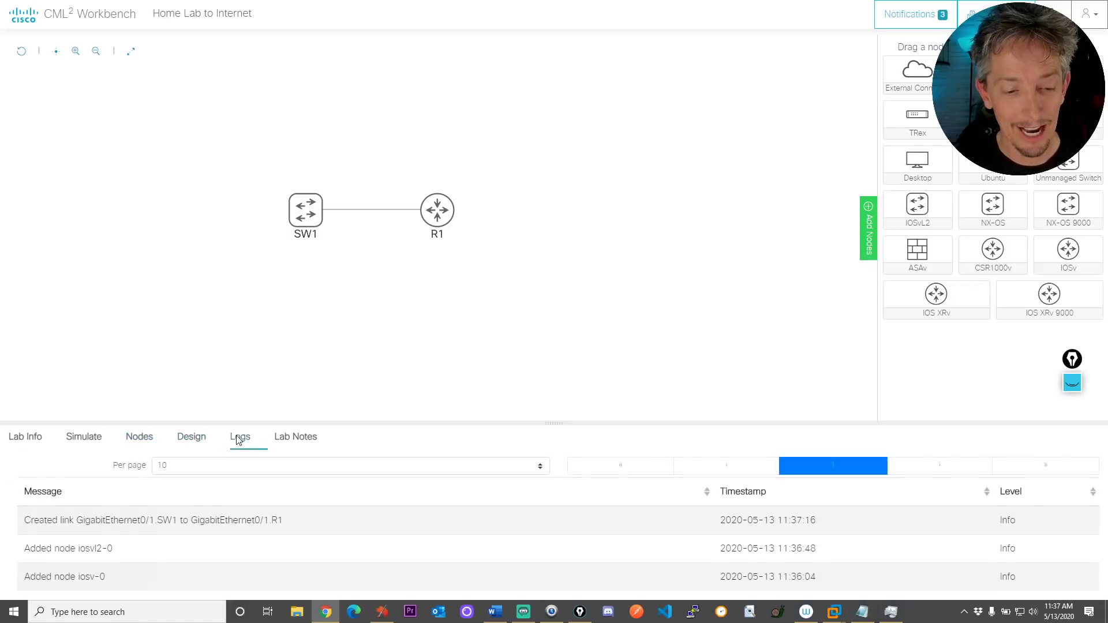
pyautogui.click(284, 441)
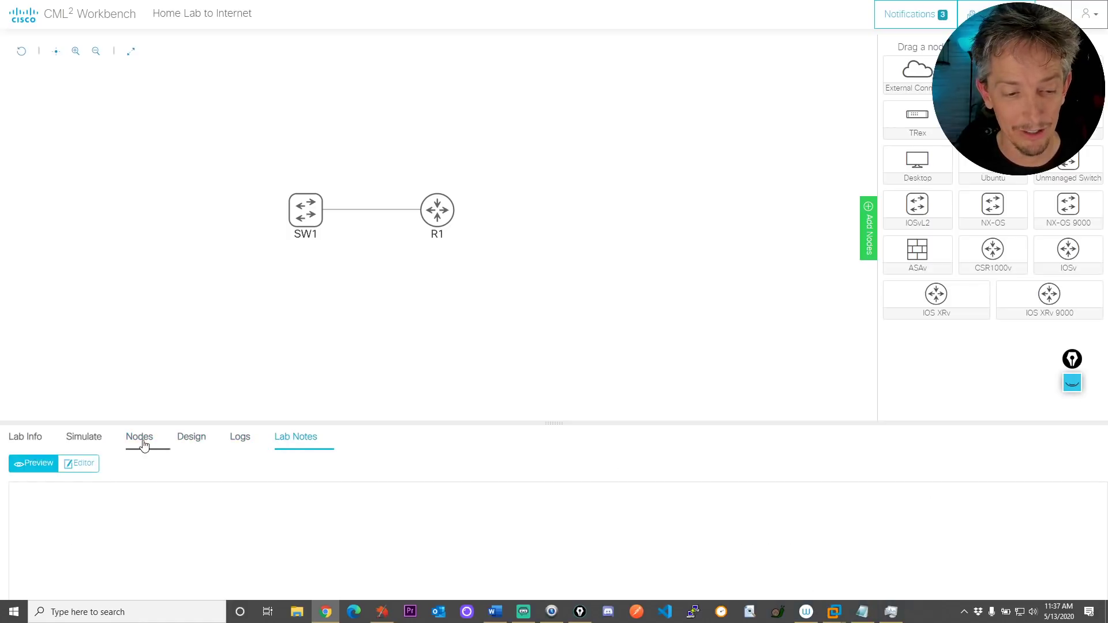
pyautogui.click(38, 442)
pyautogui.click(307, 212)
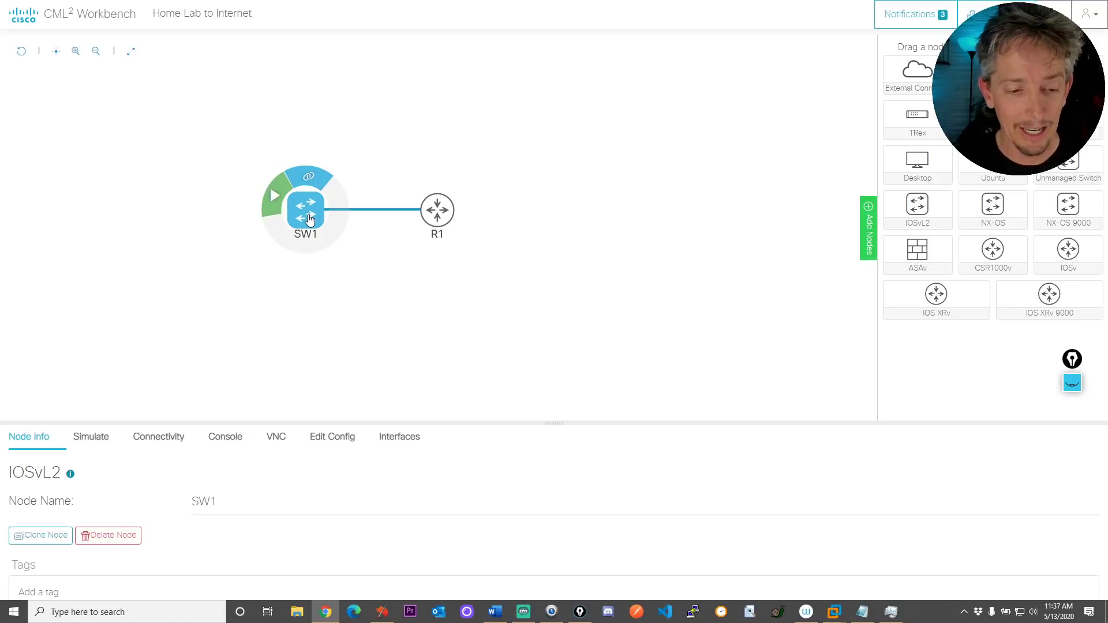
pyautogui.click(154, 440)
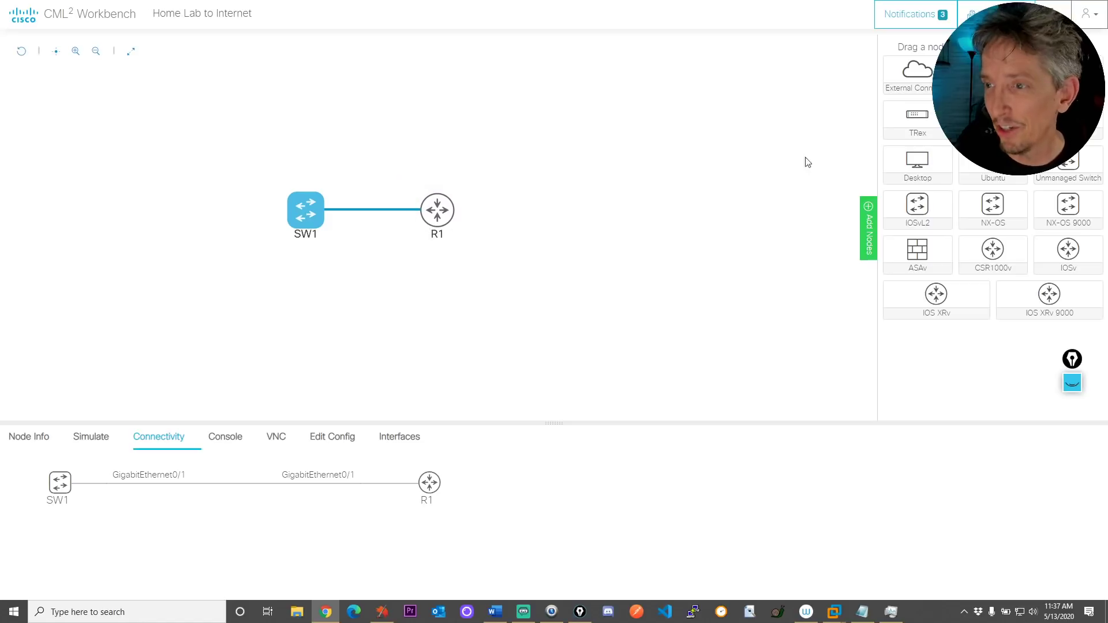
# Add an External Connector node and rename it from ext-conn-0 to 'Home Real Network'
pyautogui.moveTo(921, 69); pyautogui.dragTo(550, 168)
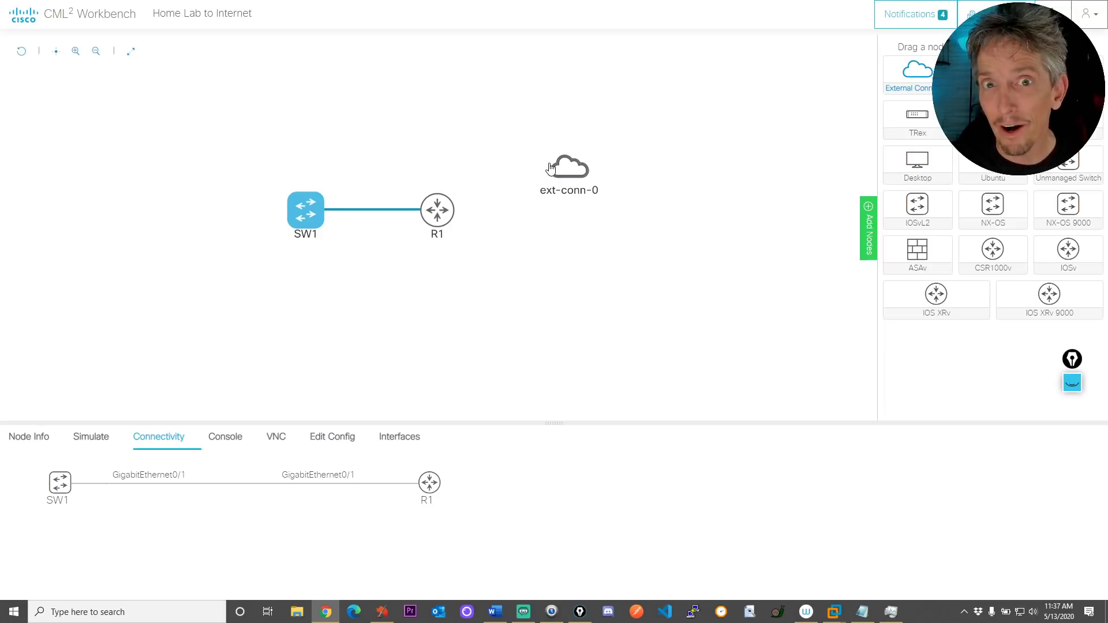
pyautogui.click(568, 174)
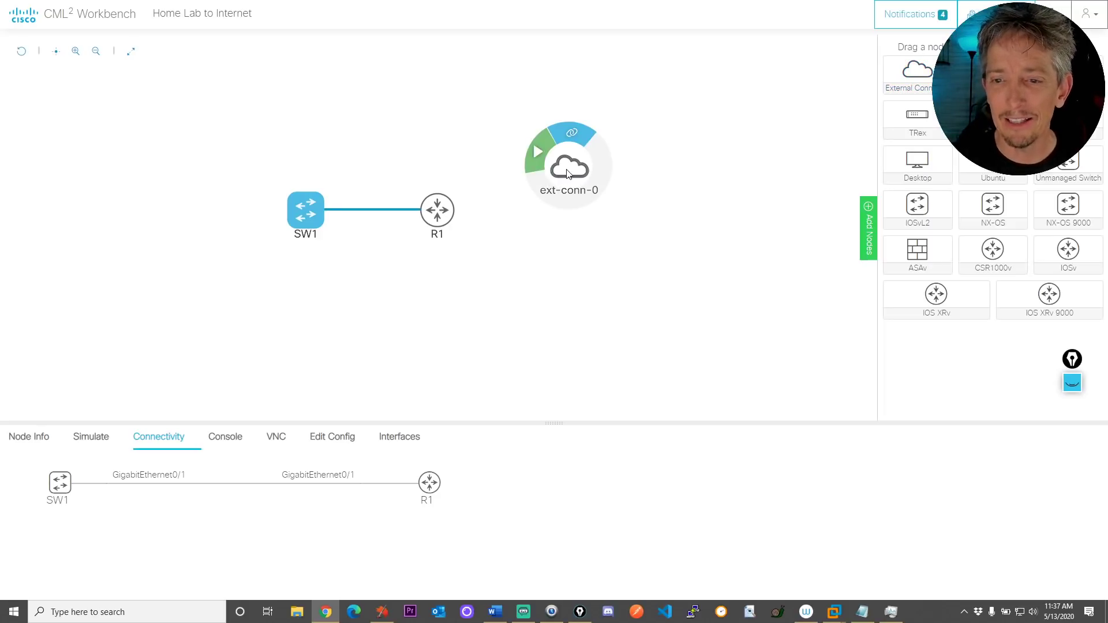
pyautogui.click(567, 172)
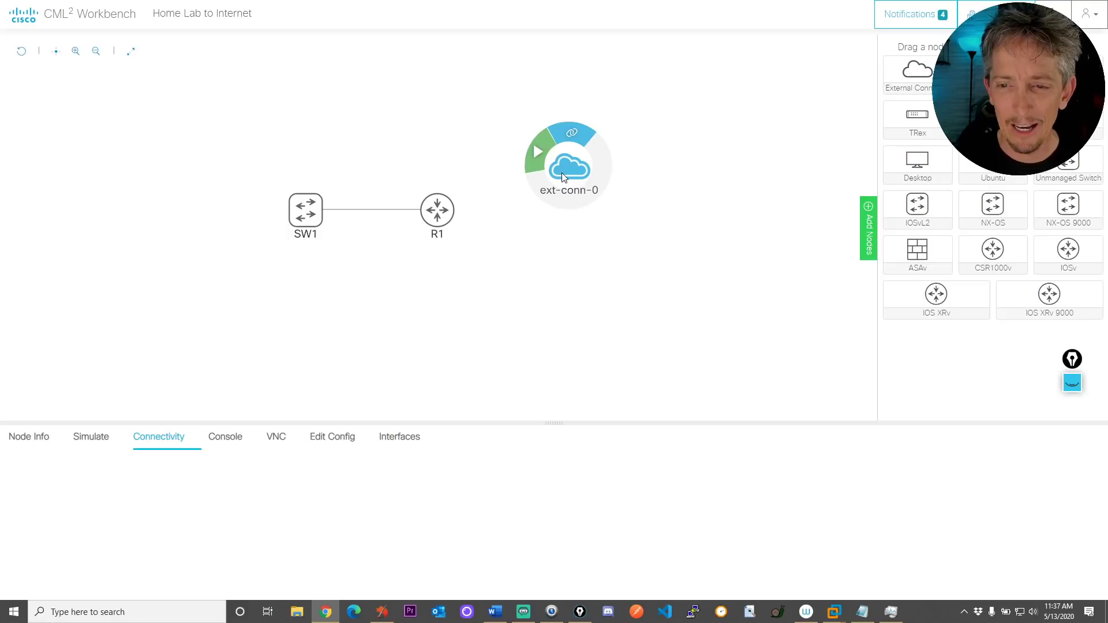
pyautogui.click(37, 439)
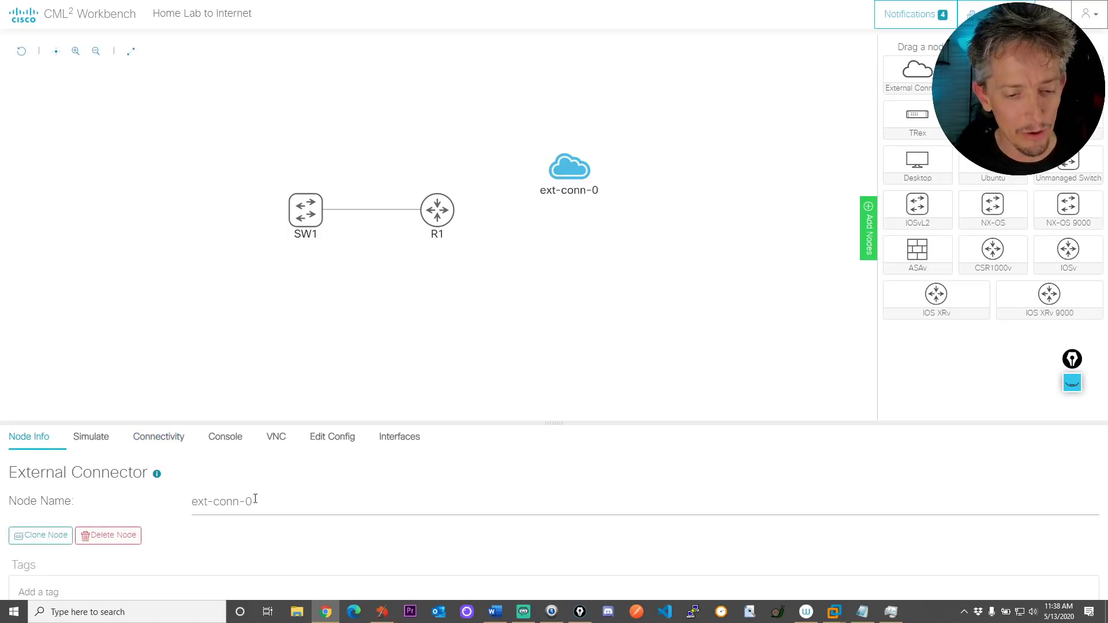
pyautogui.moveTo(255, 499); pyautogui.dragTo(138, 493)
pyautogui.write('Ho')
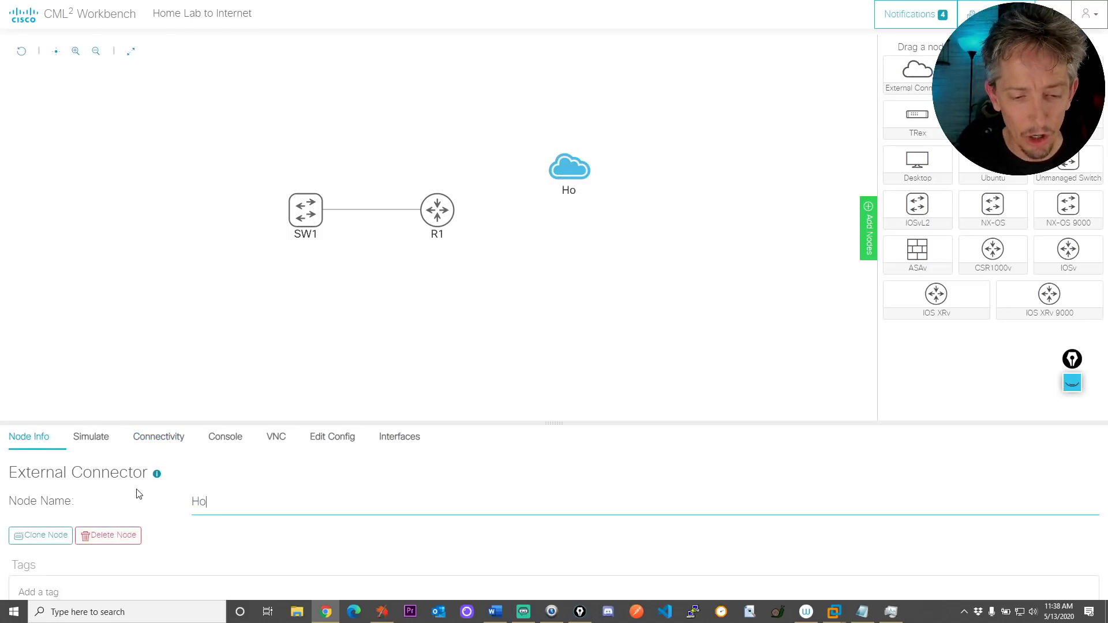
pyautogui.write('me Real Netowrk')
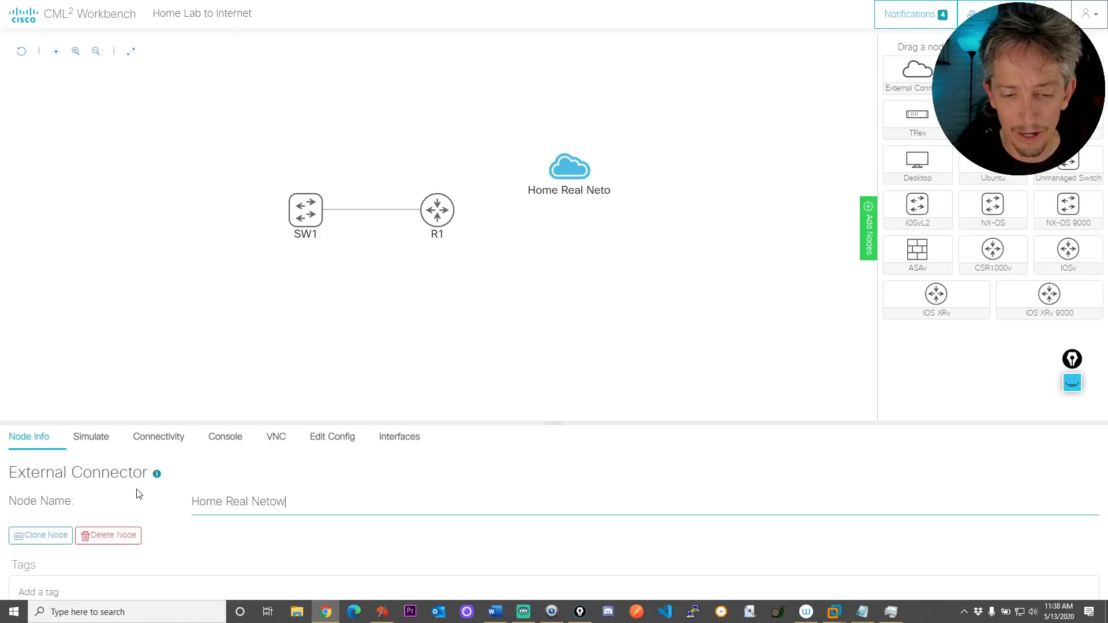
pyautogui.press('BackSpace')
pyautogui.press('BackSpace')
pyautogui.press('BackSpace')
pyautogui.press('BackSpace')
pyautogui.write('work')
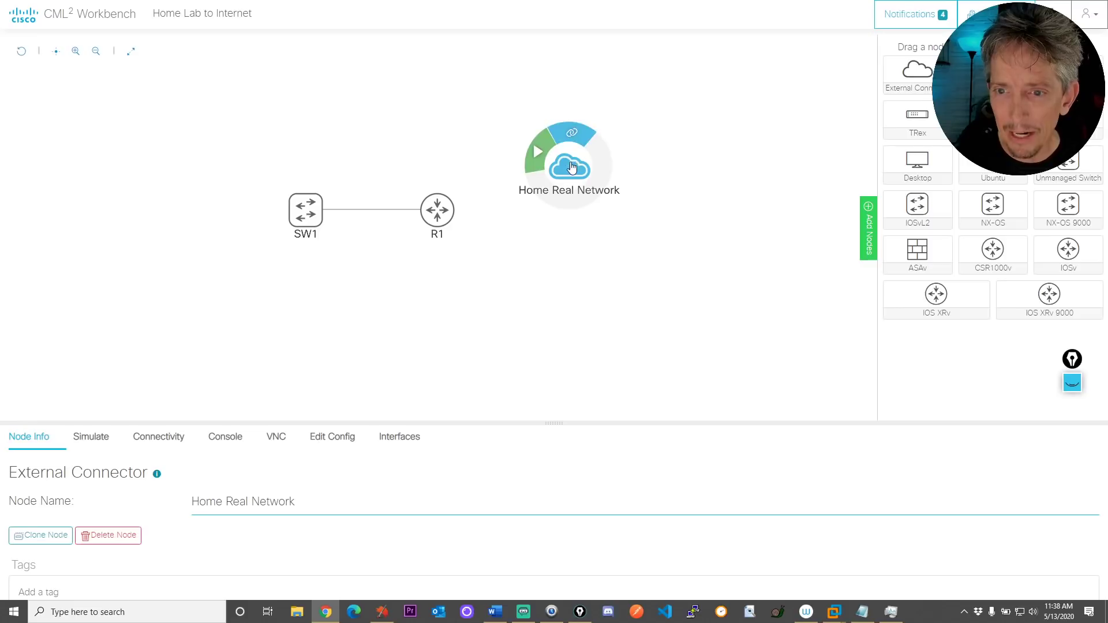
# Move the Home Real Network cloud level with R1 and link it to R1's GigE0/0
pyautogui.moveTo(552, 182); pyautogui.dragTo(596, 226)
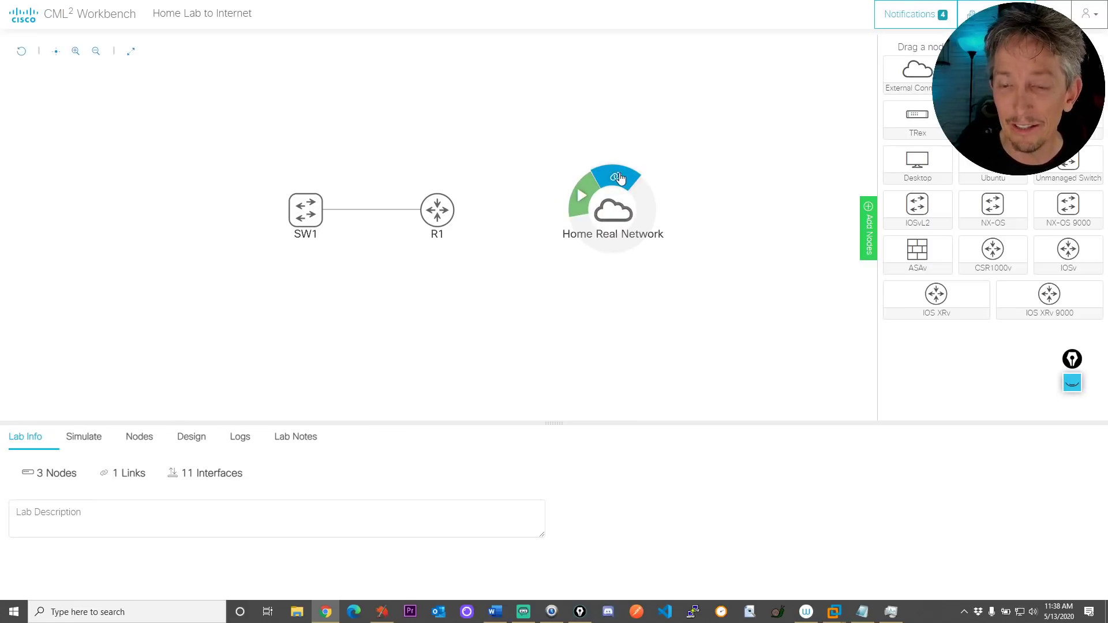
pyautogui.moveTo(615, 176); pyautogui.dragTo(439, 218)
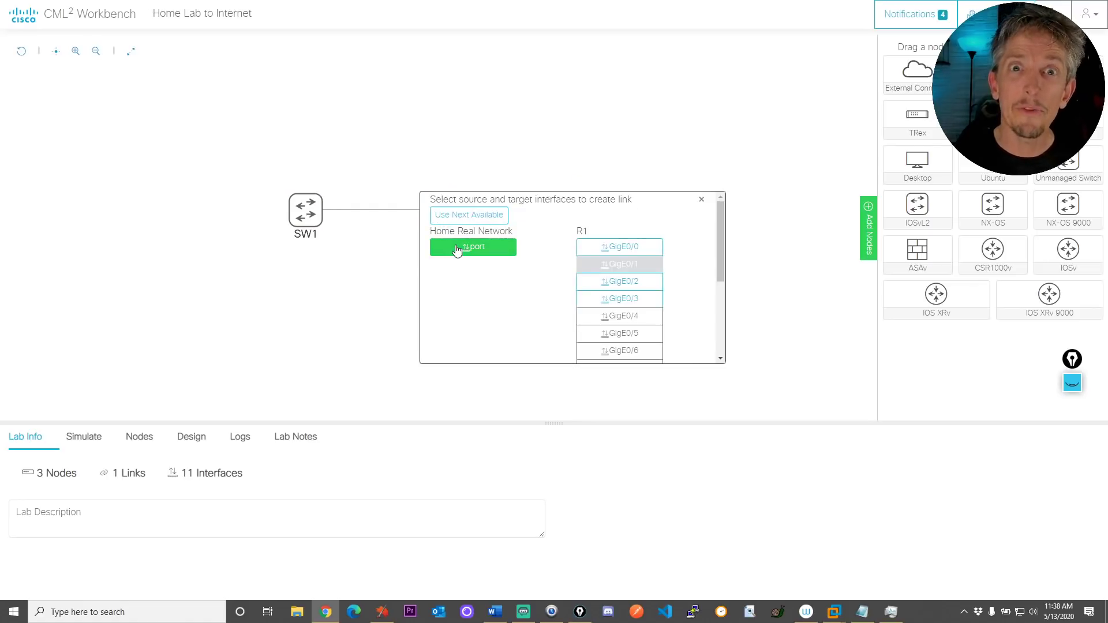
pyautogui.click(616, 249)
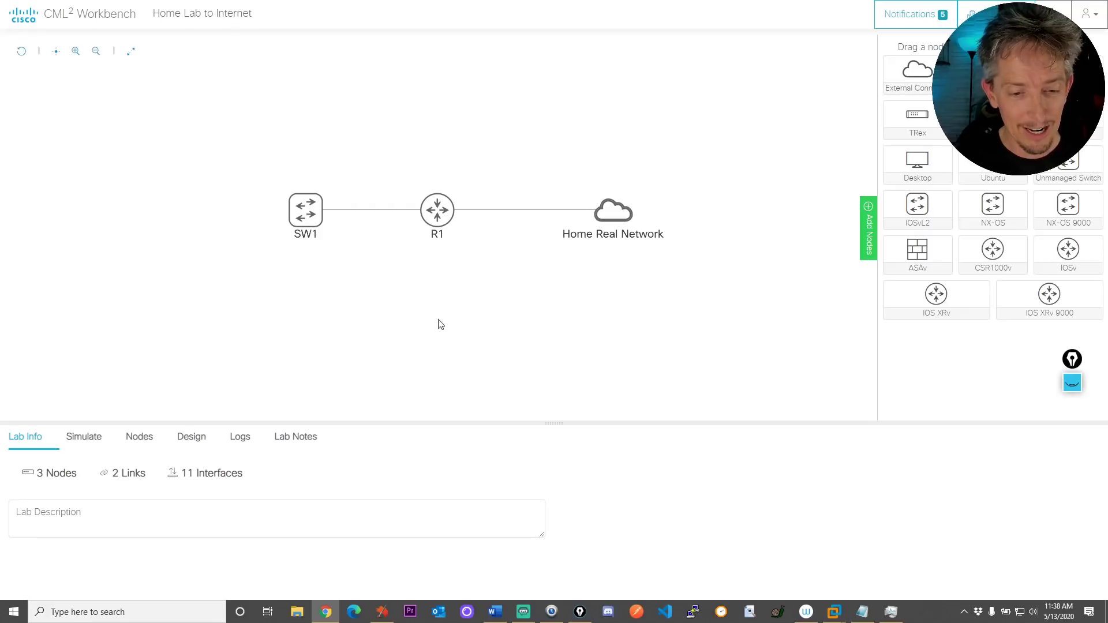
pyautogui.moveTo(604, 218)
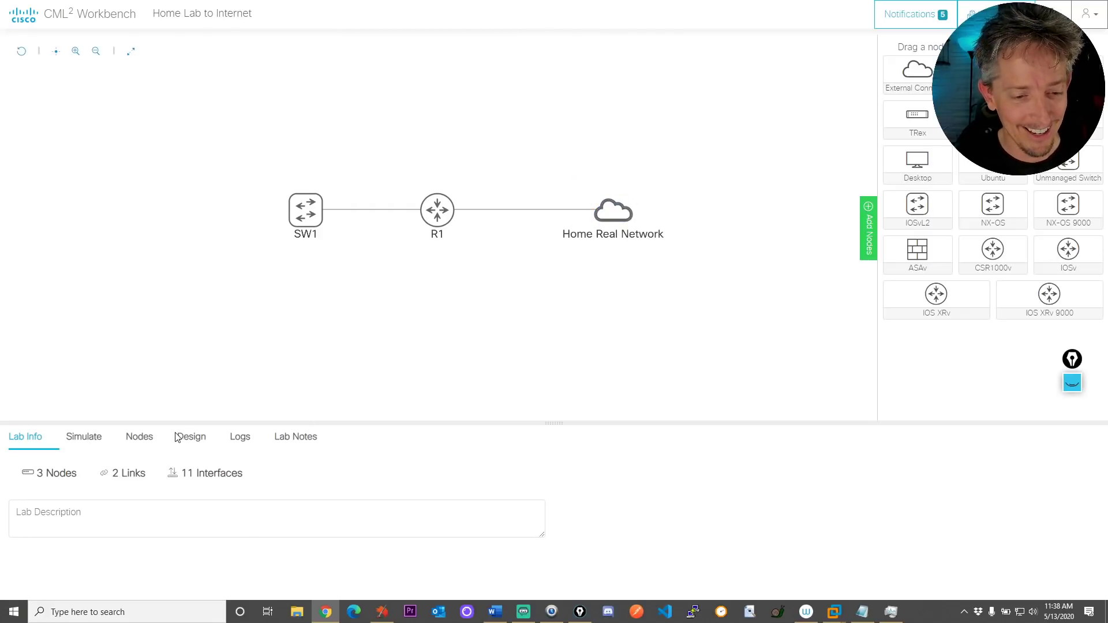
# Cycle through the bottom panel tabs, ending on the Logs listing both links and ext-conn-0
pyautogui.click(145, 439)
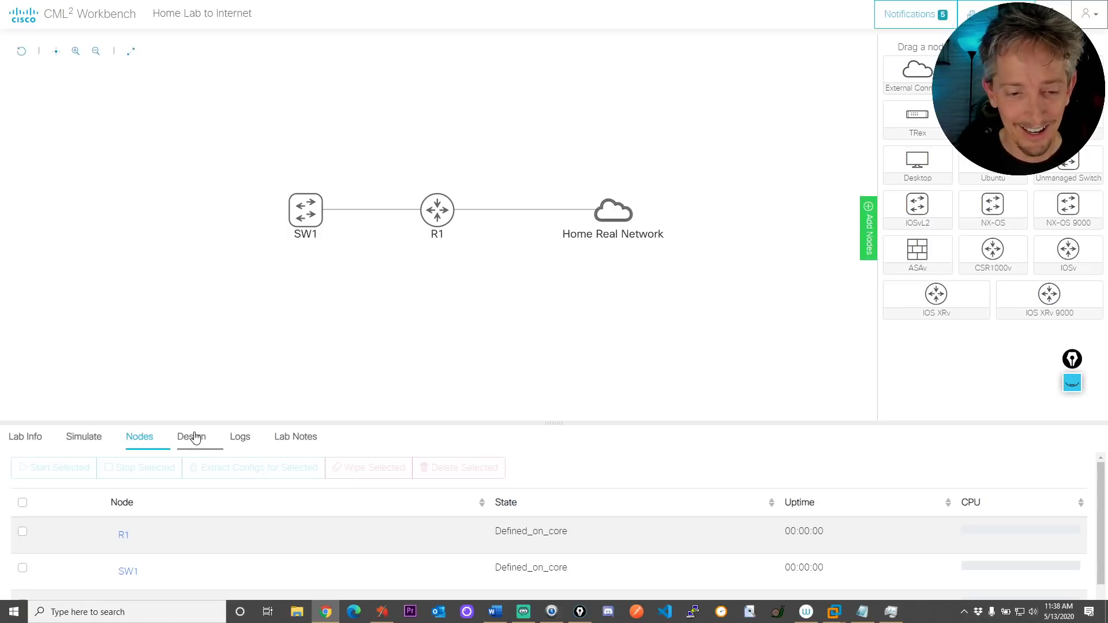
pyautogui.click(192, 437)
pyautogui.click(240, 437)
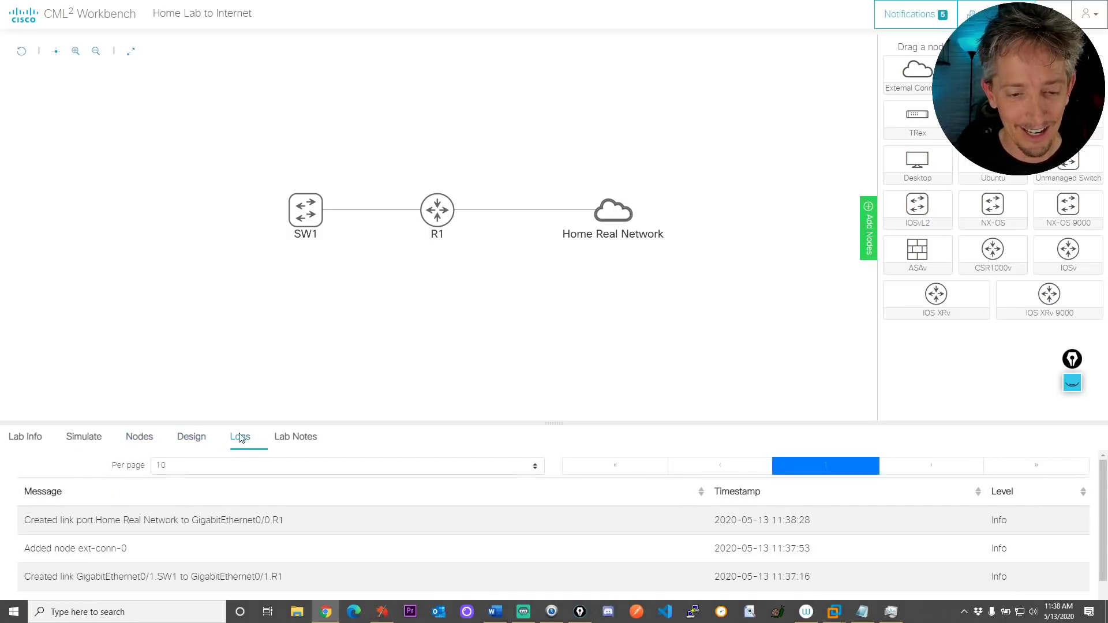
pyautogui.click(301, 441)
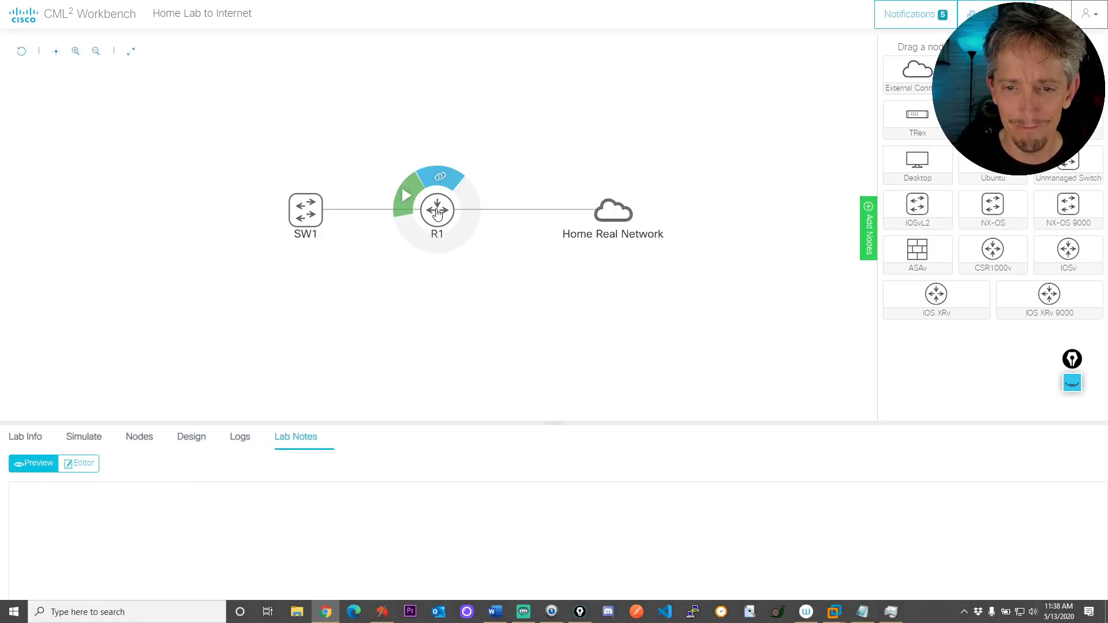
pyautogui.click(25, 439)
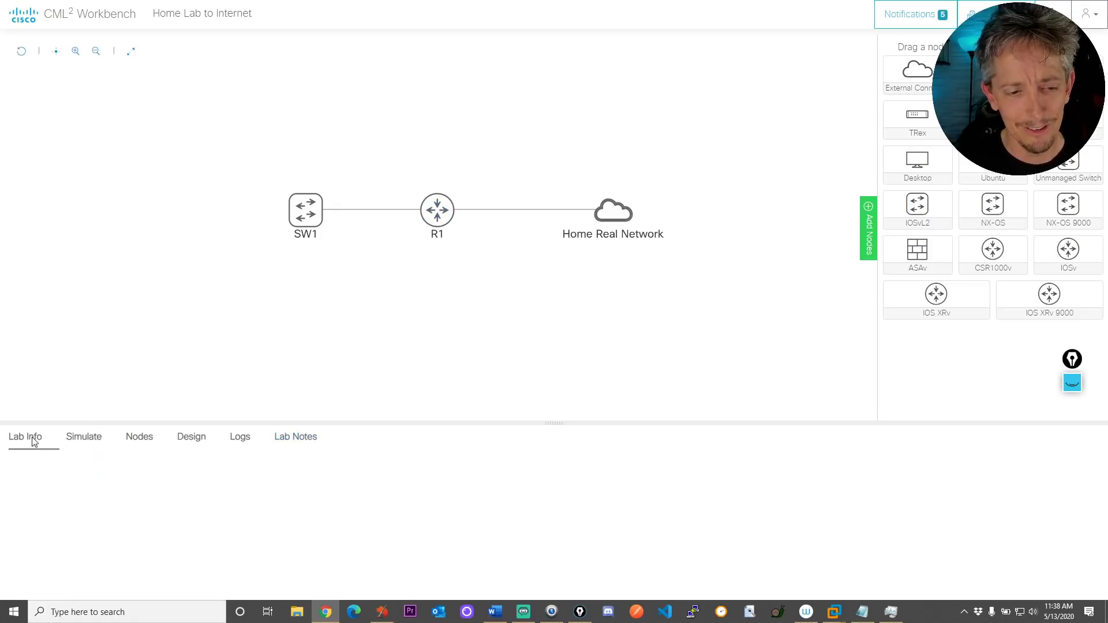
pyautogui.click(242, 443)
pyautogui.click(184, 438)
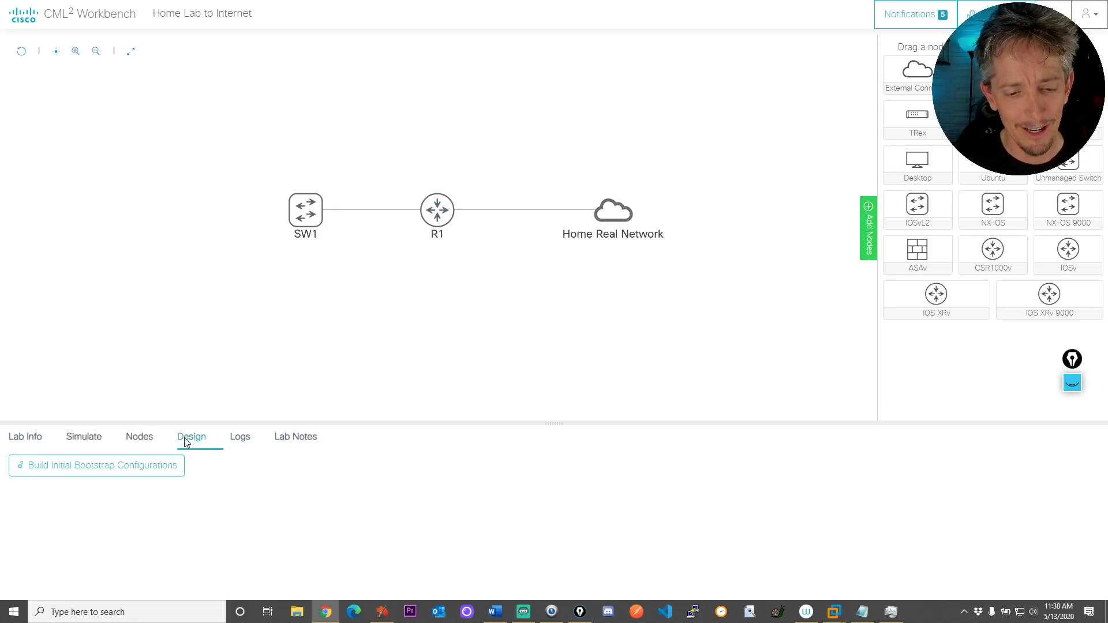
pyautogui.click(234, 441)
pyautogui.click(138, 439)
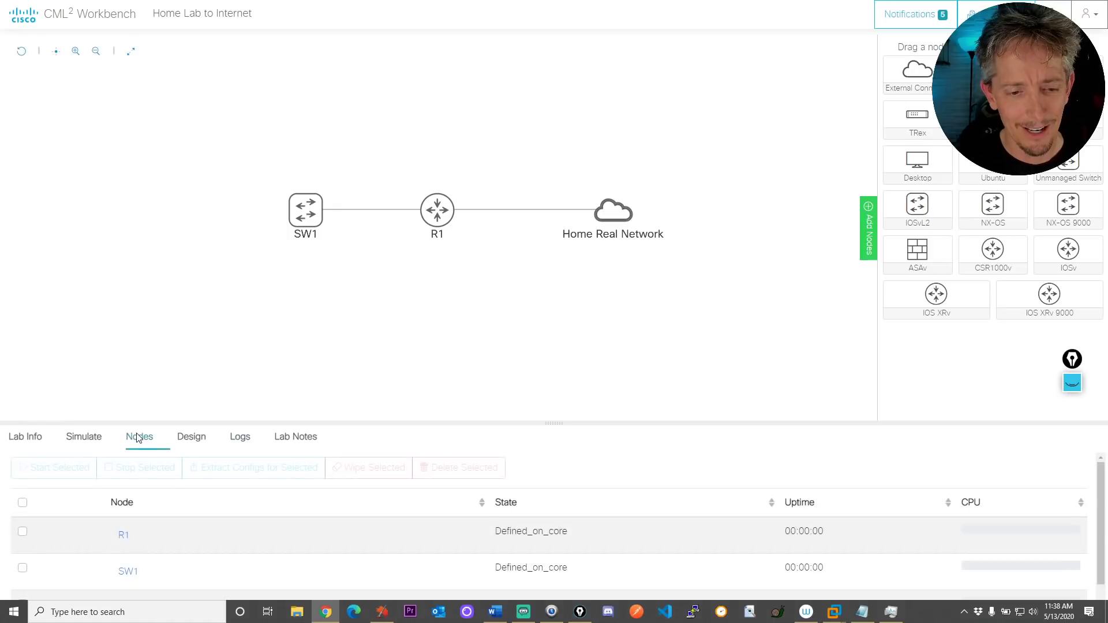
pyautogui.click(85, 438)
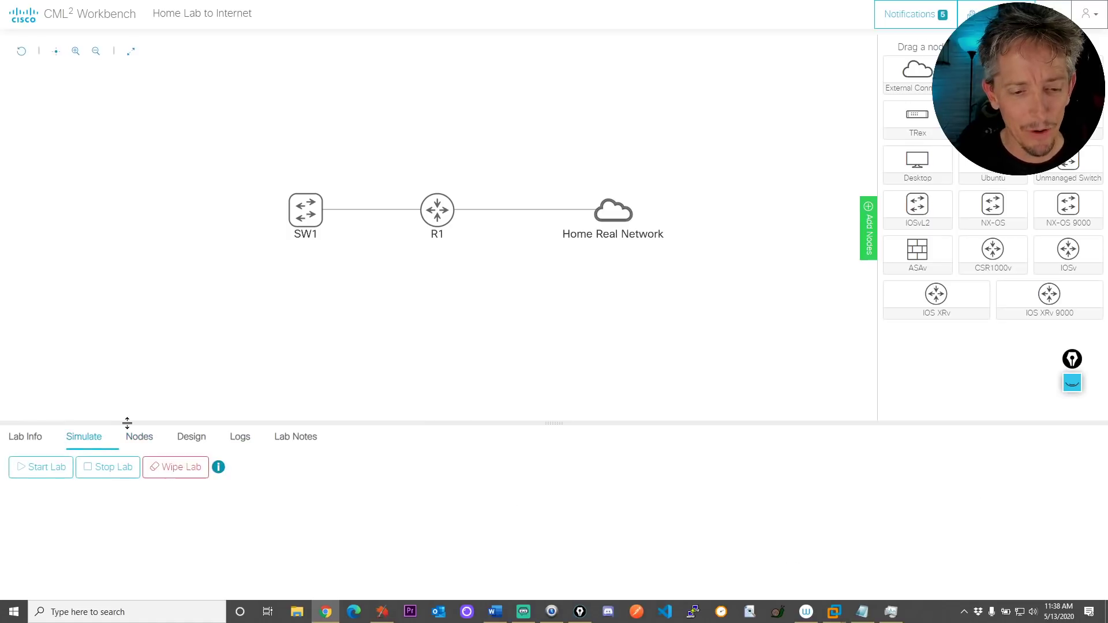
pyautogui.click(142, 438)
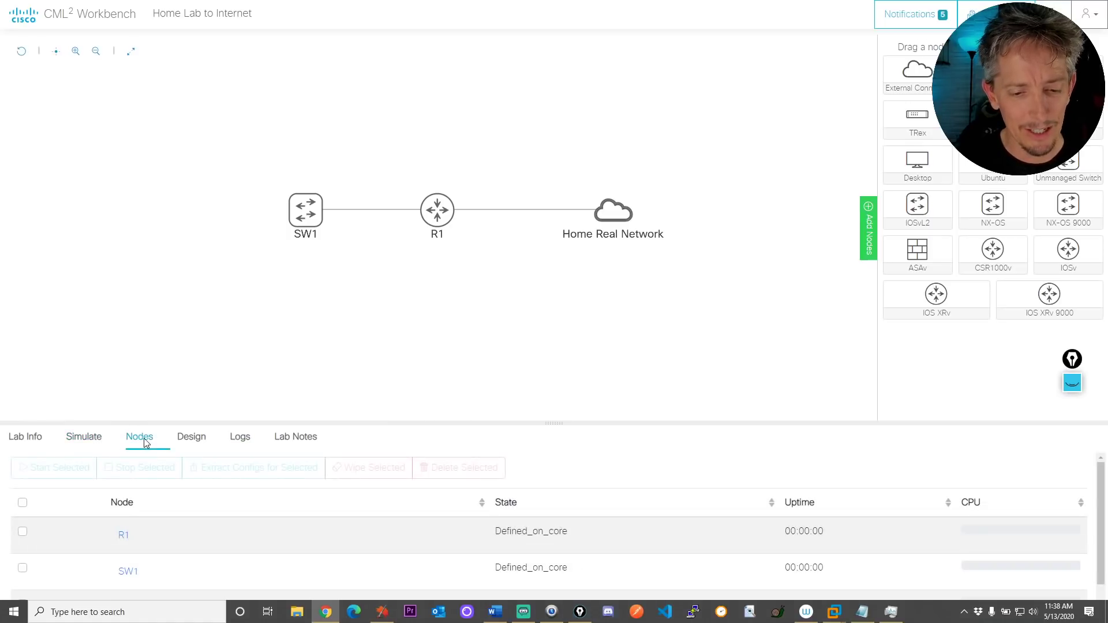
pyautogui.click(192, 438)
pyautogui.click(30, 439)
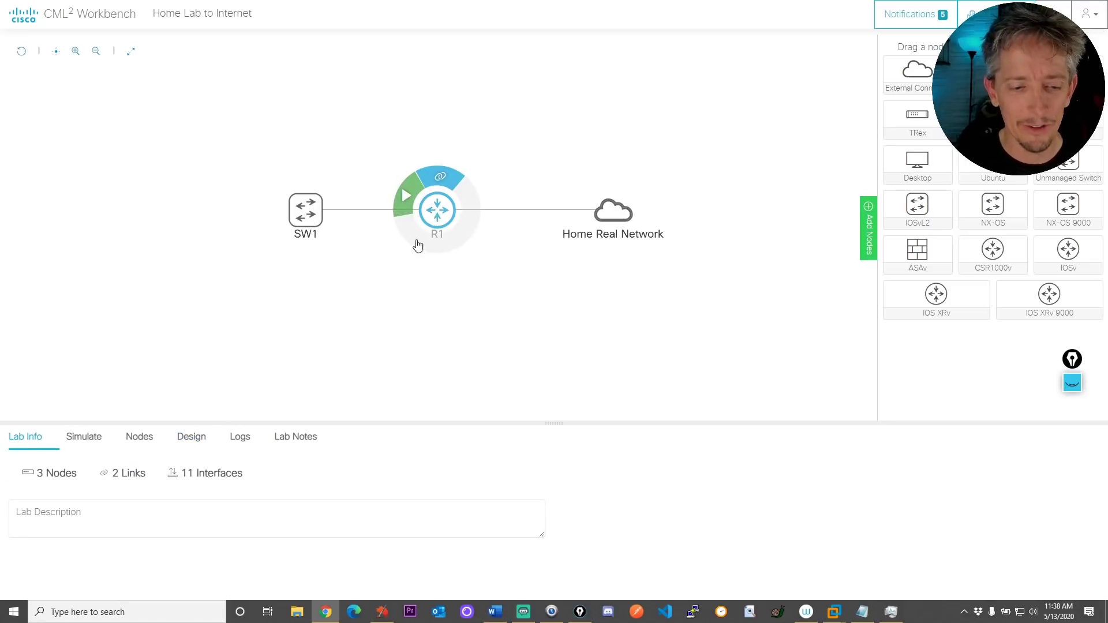
pyautogui.click(96, 439)
pyautogui.click(21, 439)
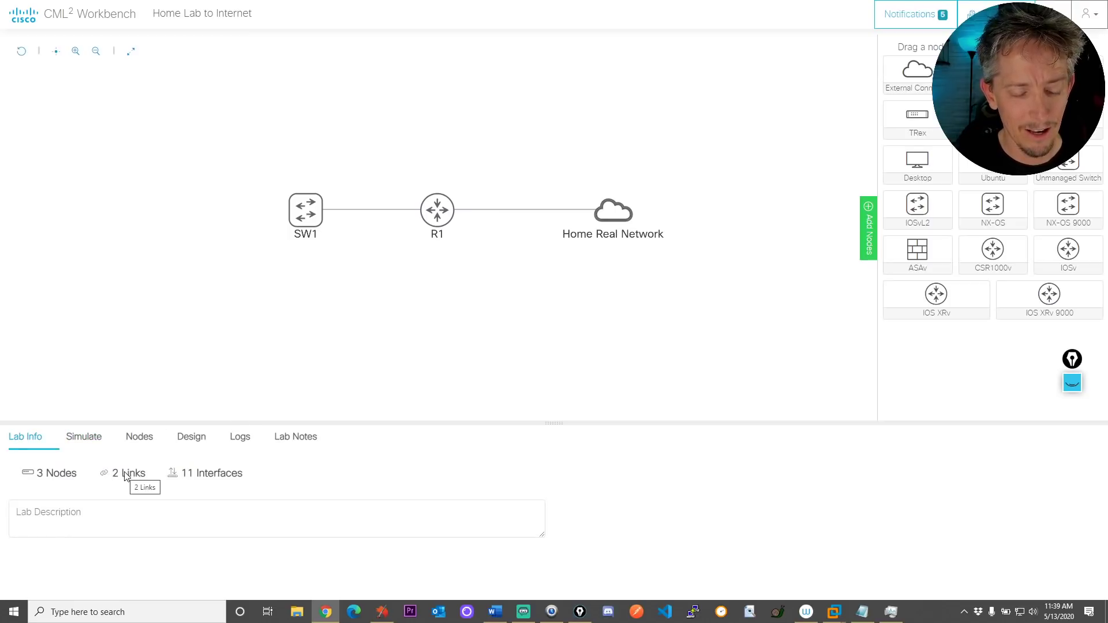
pyautogui.click(84, 441)
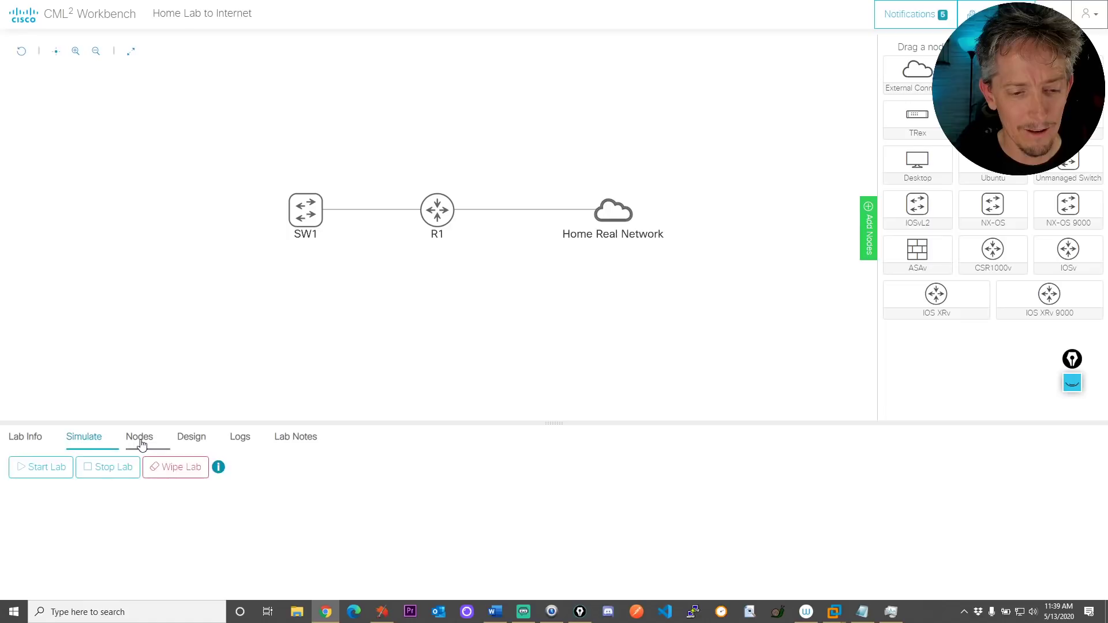
pyautogui.click(142, 442)
pyautogui.click(179, 442)
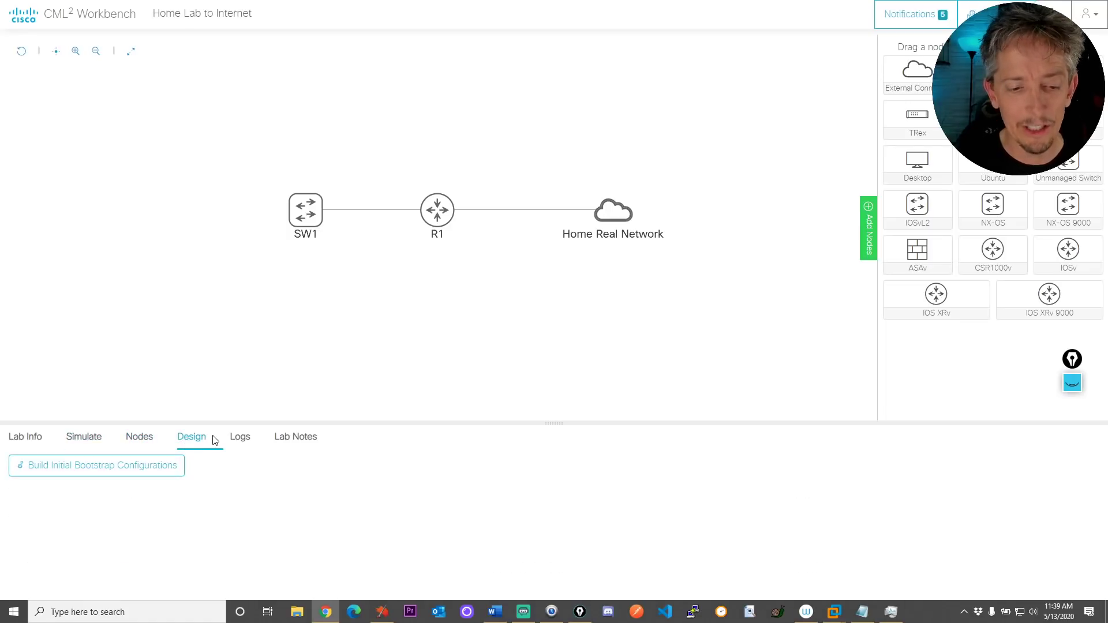
pyautogui.click(240, 439)
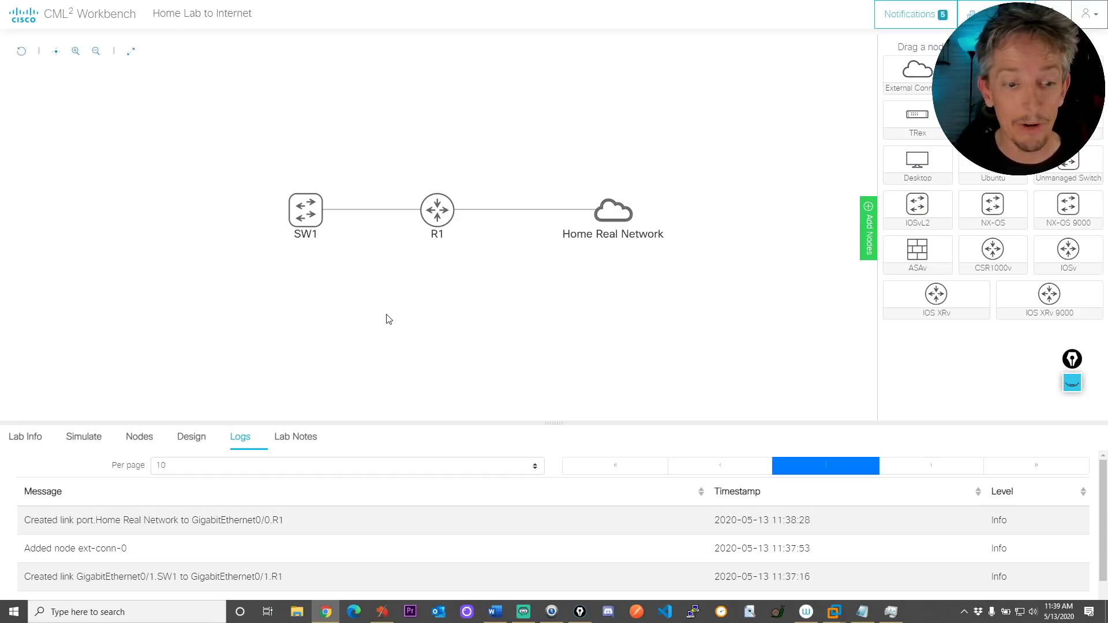
# Review R1's connectivity, then change the Home Real Network cloud's interface type from NAT to Bridge
pyautogui.click(436, 213)
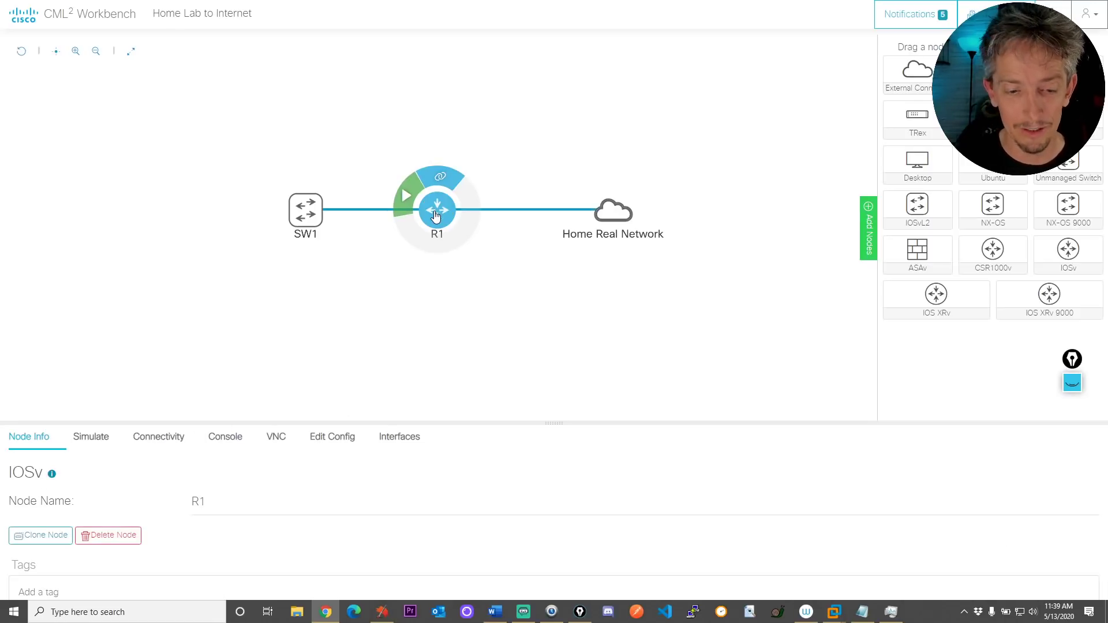
pyautogui.click(155, 436)
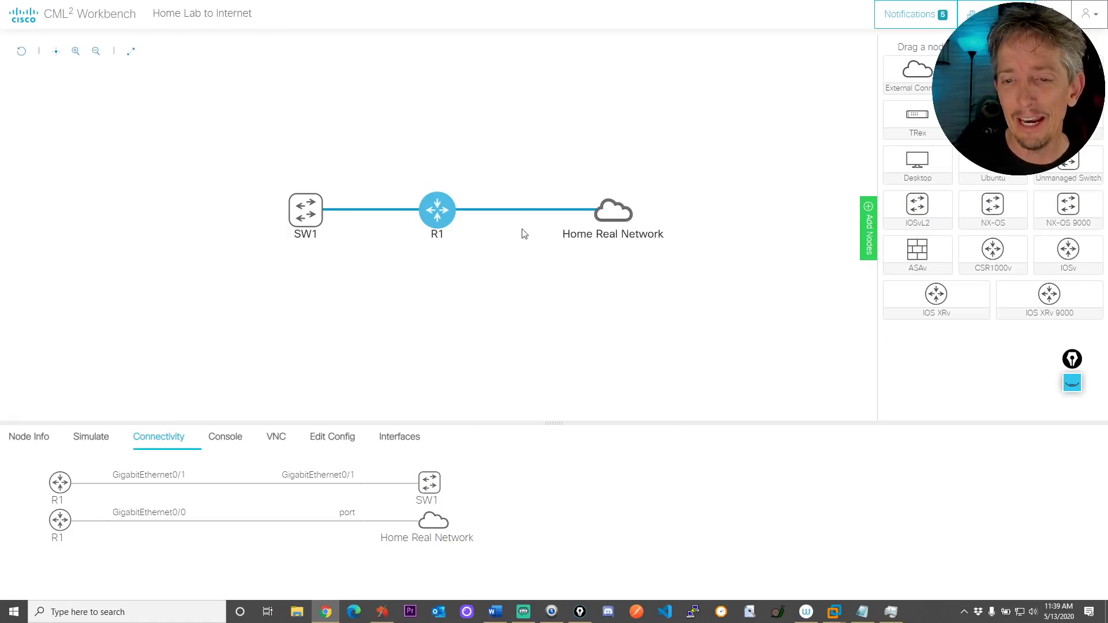
pyautogui.moveTo(610, 223)
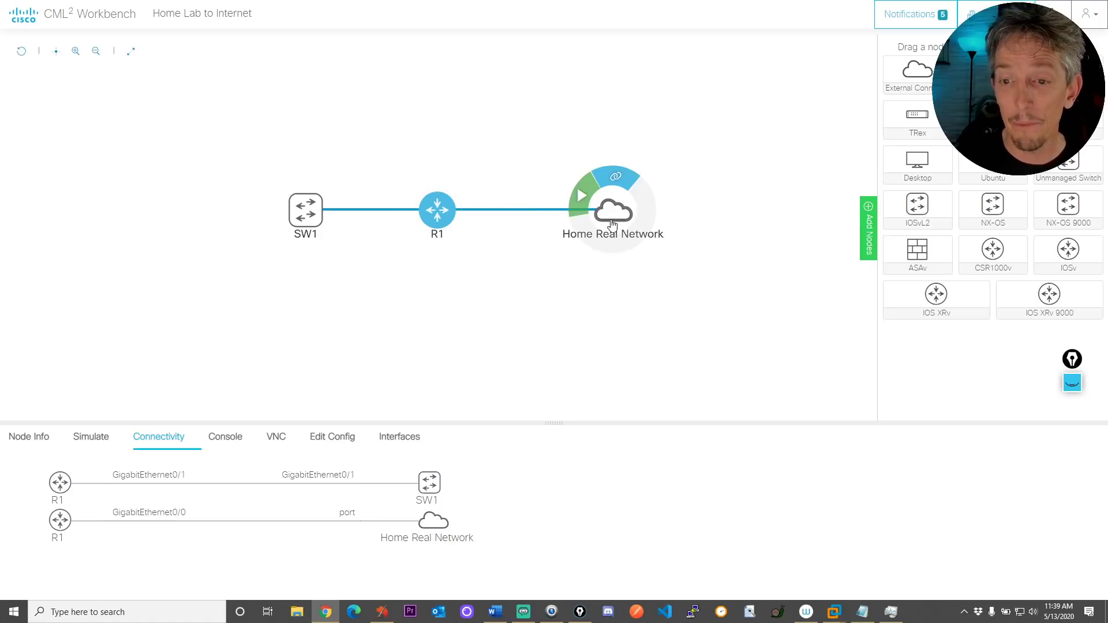
pyautogui.click(611, 215)
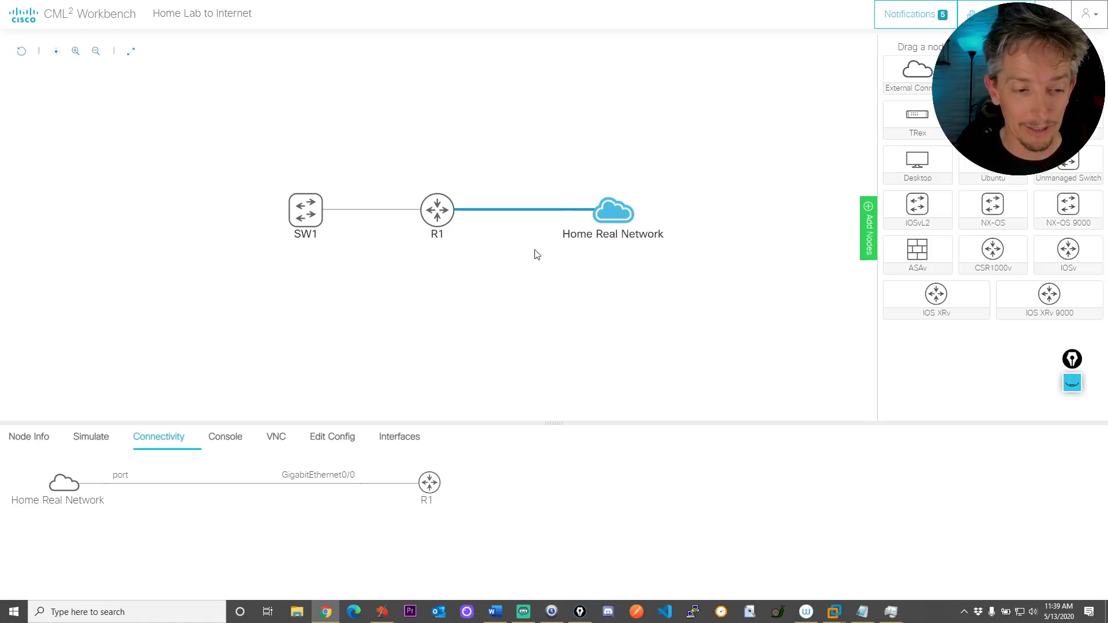
pyautogui.click(322, 439)
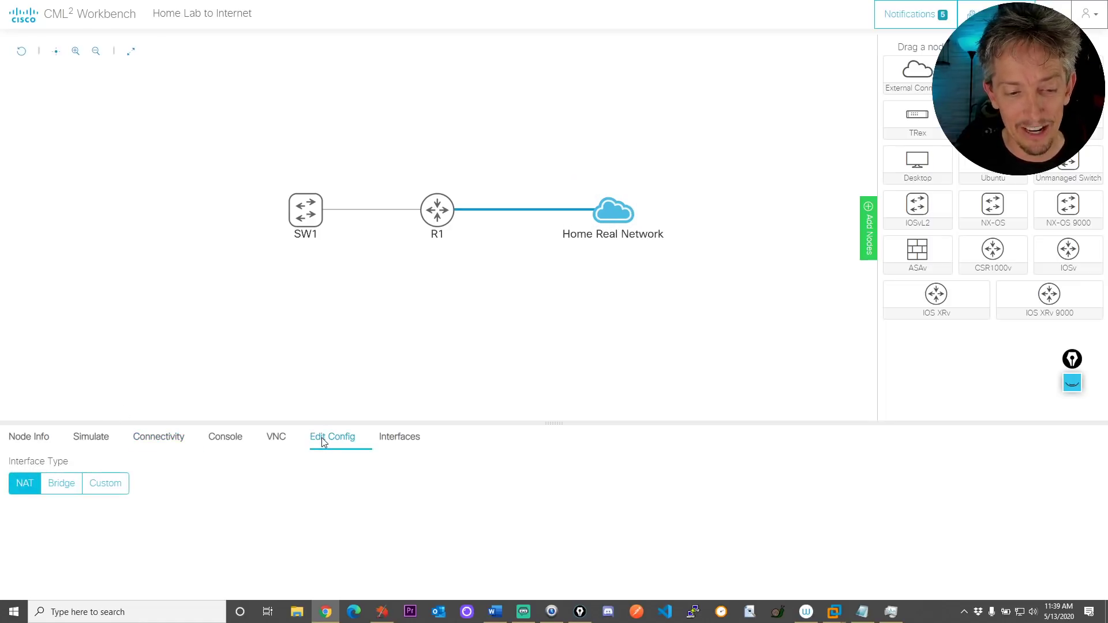
pyautogui.click(64, 487)
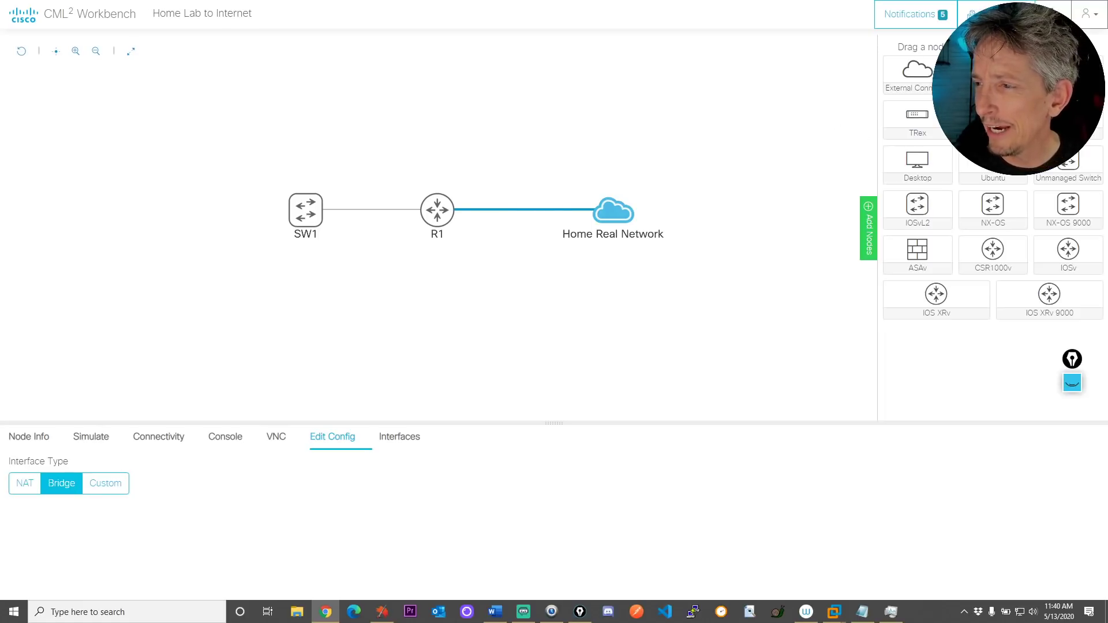
# Place an Alpine node left of SW1, rename it Linux, and start dragging a link to SW1
pyautogui.moveTo(992, 114); pyautogui.dragTo(172, 168)
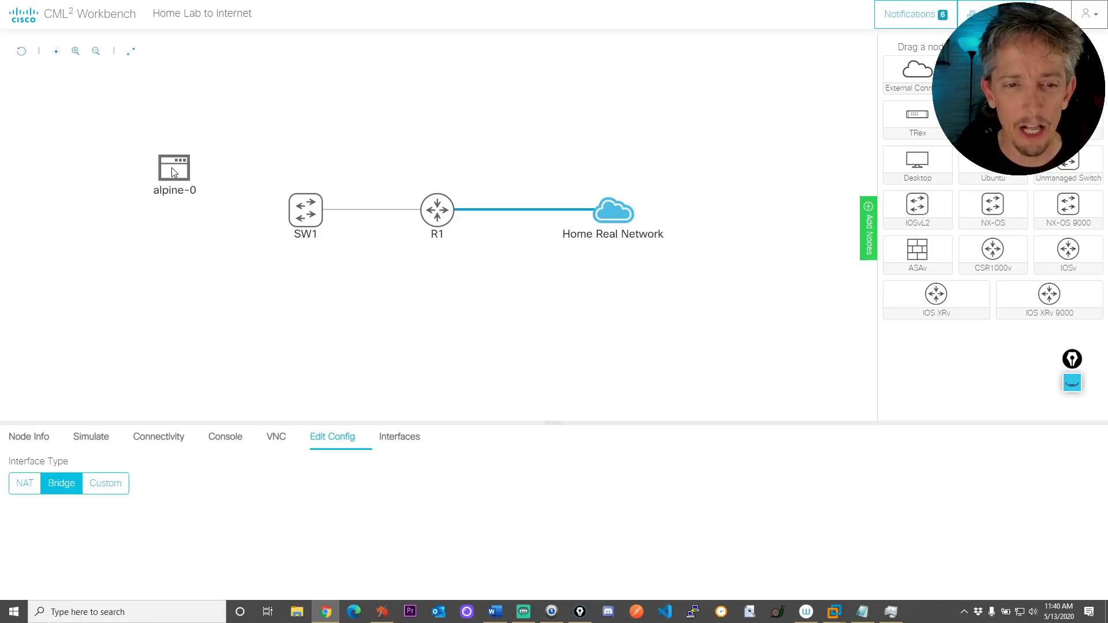
pyautogui.click(202, 342)
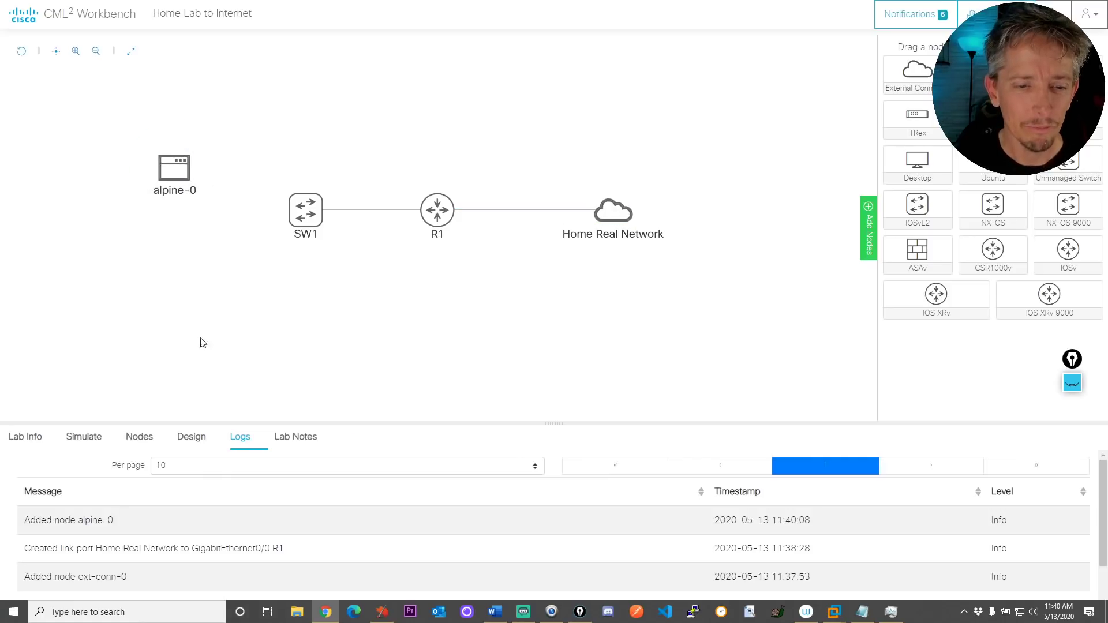
pyautogui.click(164, 181)
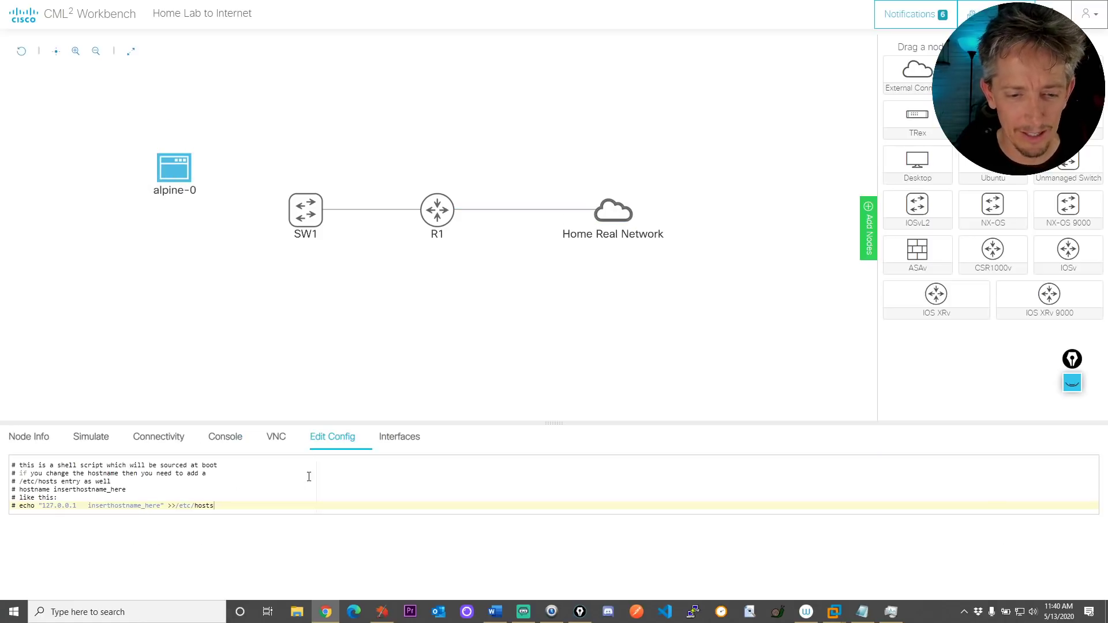
pyautogui.click(10, 444)
pyautogui.moveTo(263, 504); pyautogui.dragTo(142, 498)
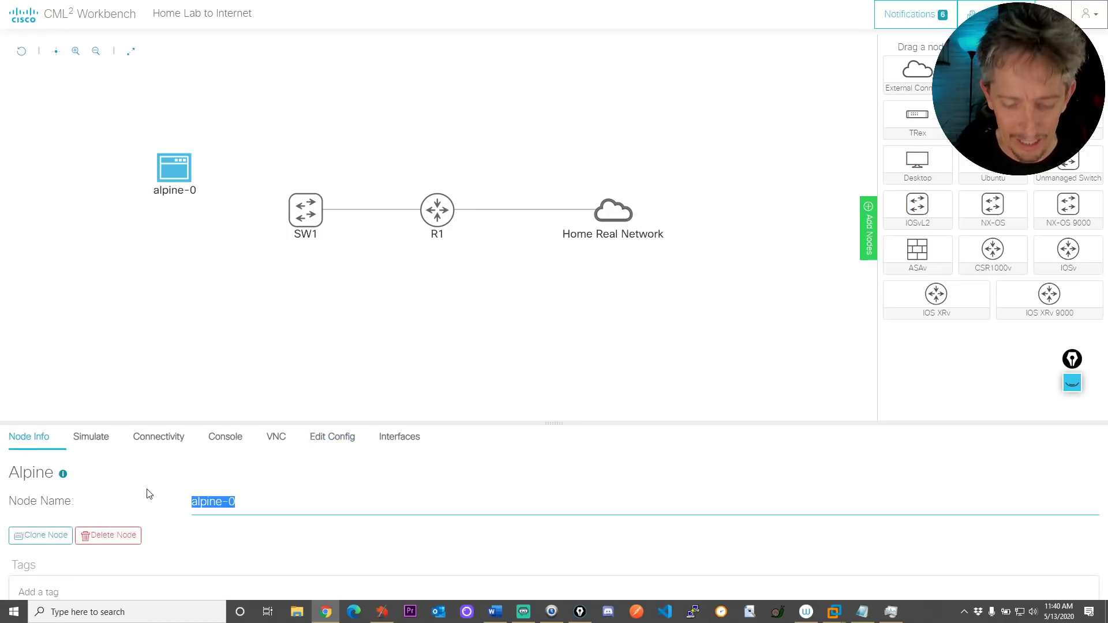
pyautogui.write('Linux')
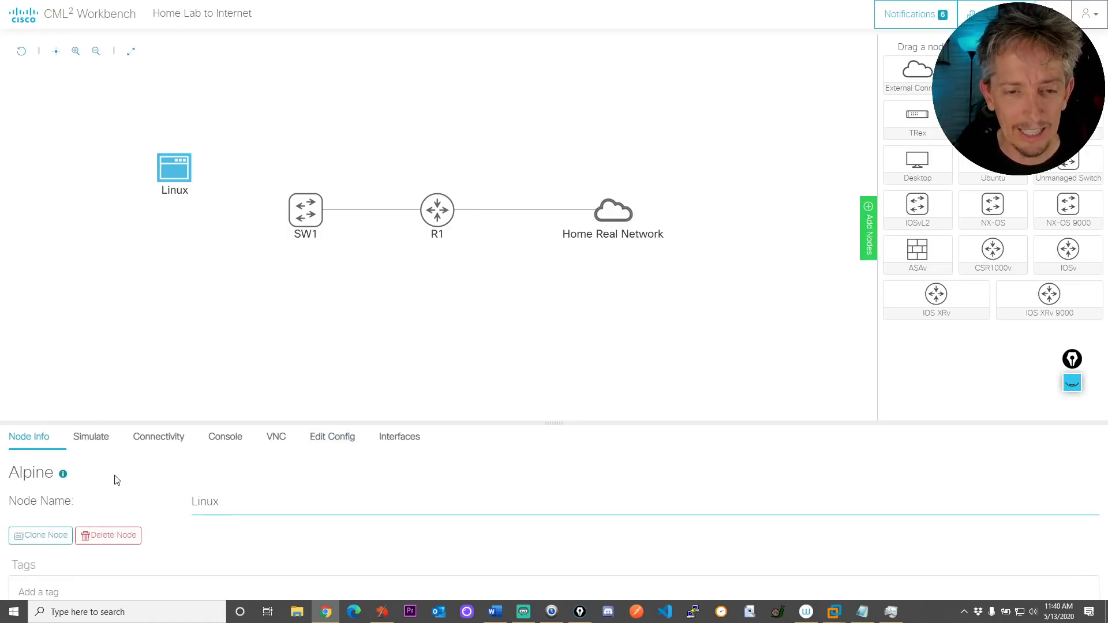
pyautogui.moveTo(279, 195)
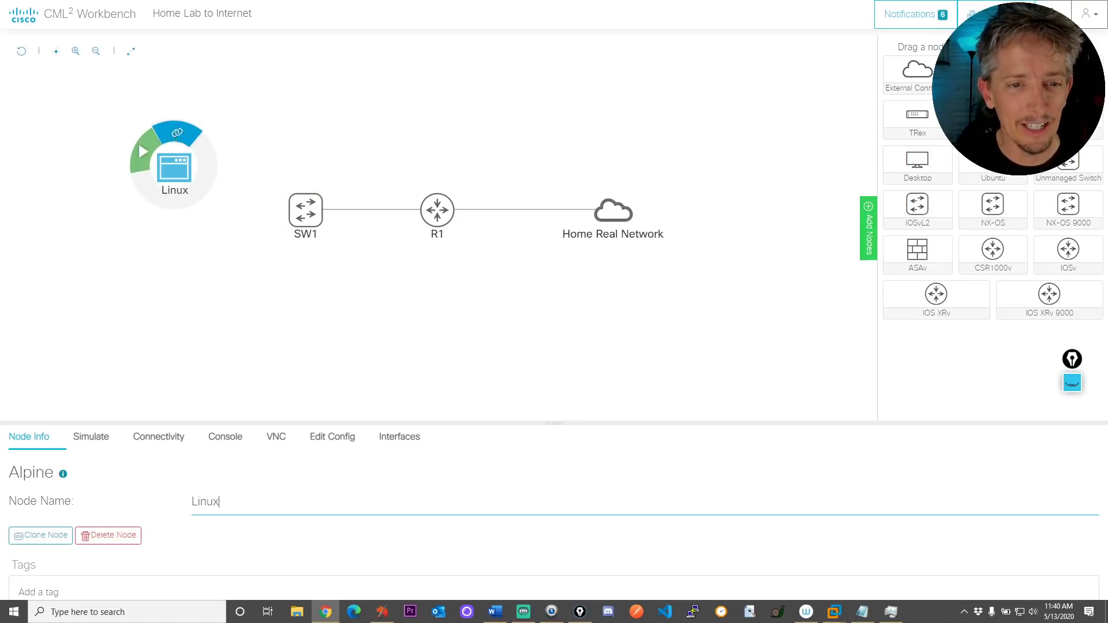
pyautogui.moveTo(174, 134)
pyautogui.mouseDown()
pyautogui.moveTo(305, 209)
pyautogui.moveTo(305, 220)
pyautogui.mouseUp()
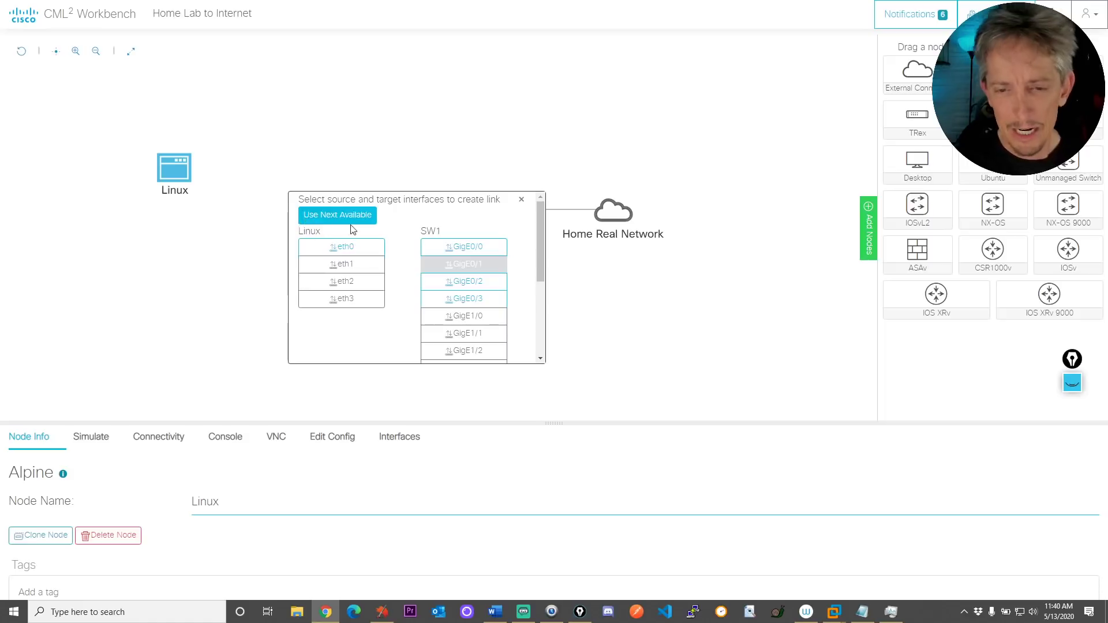
# Link Linux's eth0 to SW1's GigE0/2, then deselect the Linux node
pyautogui.click(343, 252)
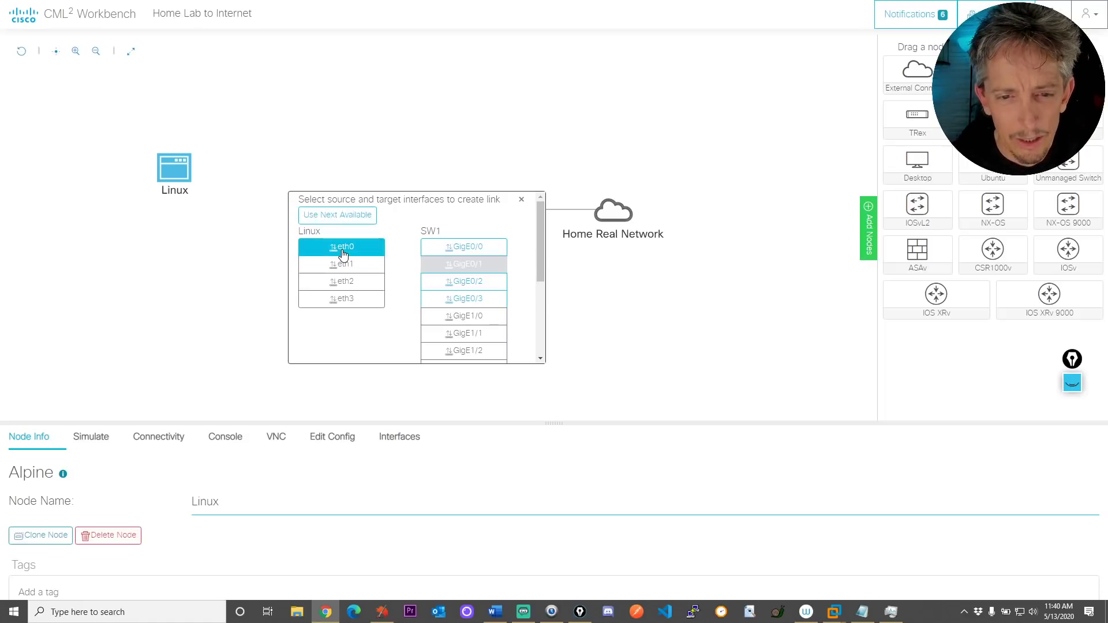
pyautogui.click(343, 277)
pyautogui.click(345, 248)
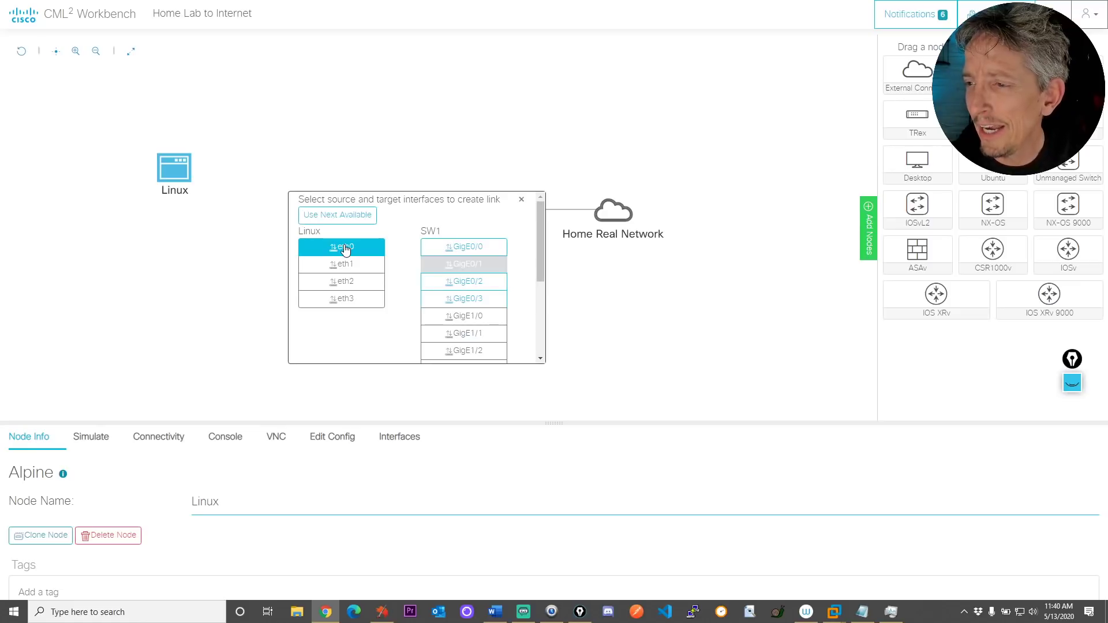
pyautogui.click(346, 250)
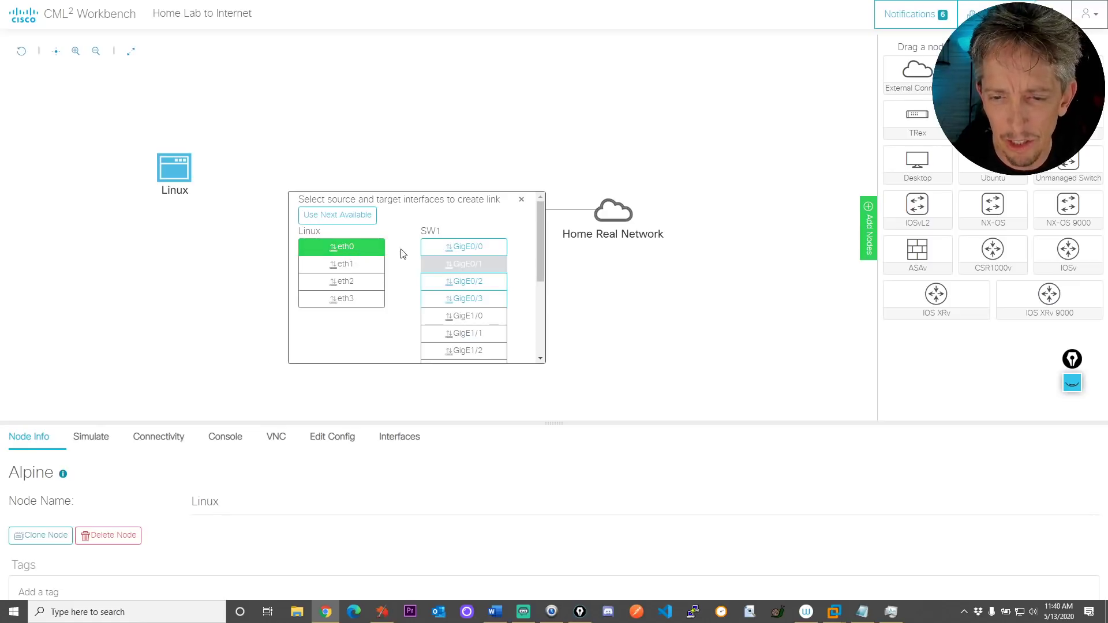
pyautogui.click(457, 283)
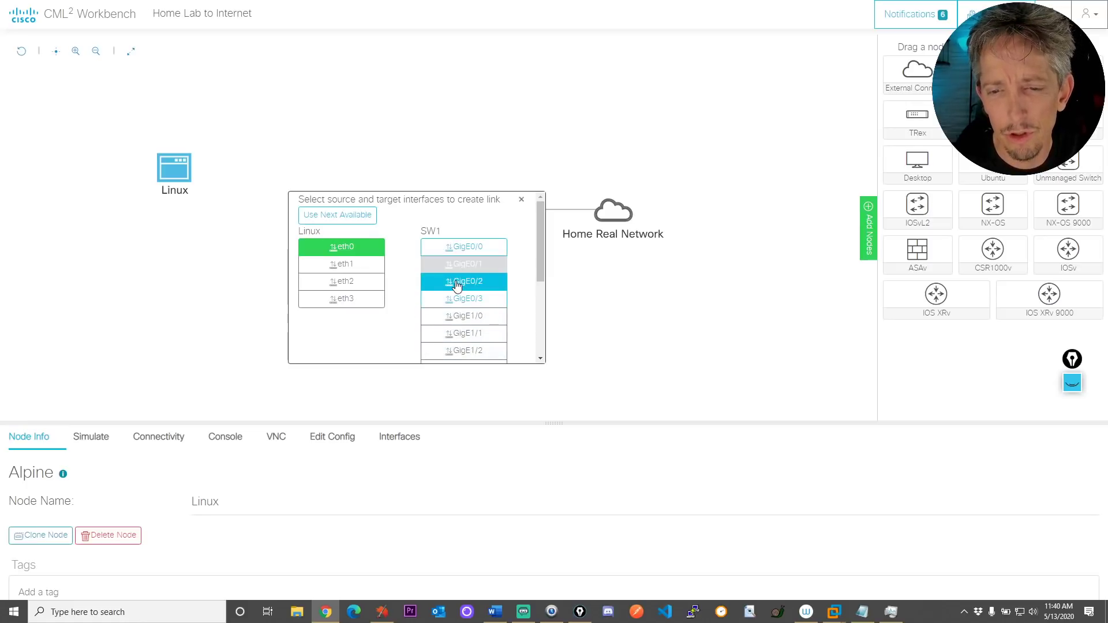
pyautogui.moveTo(277, 218)
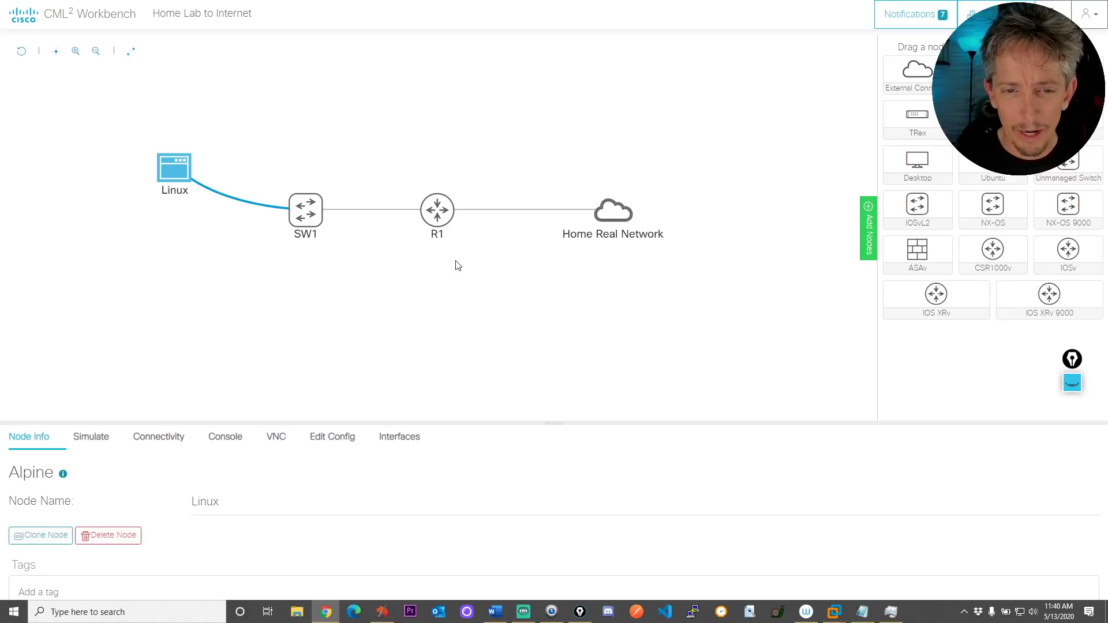
pyautogui.click(293, 186)
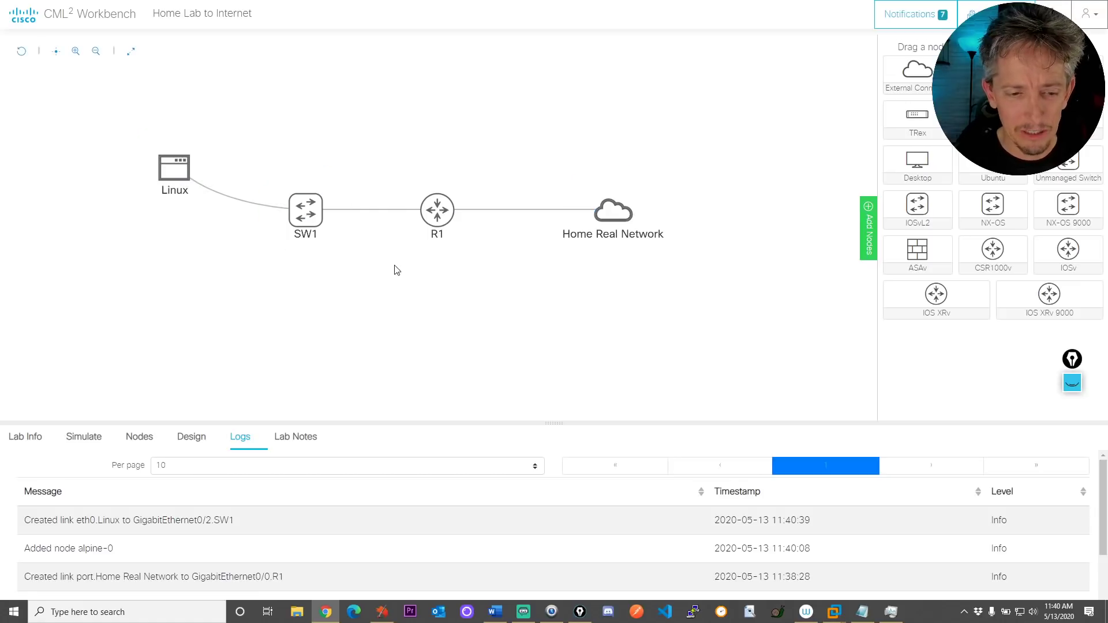
# Start the lab so all nodes boot, and bring IOS defaults.txt in Notepad to the front
pyautogui.click(82, 437)
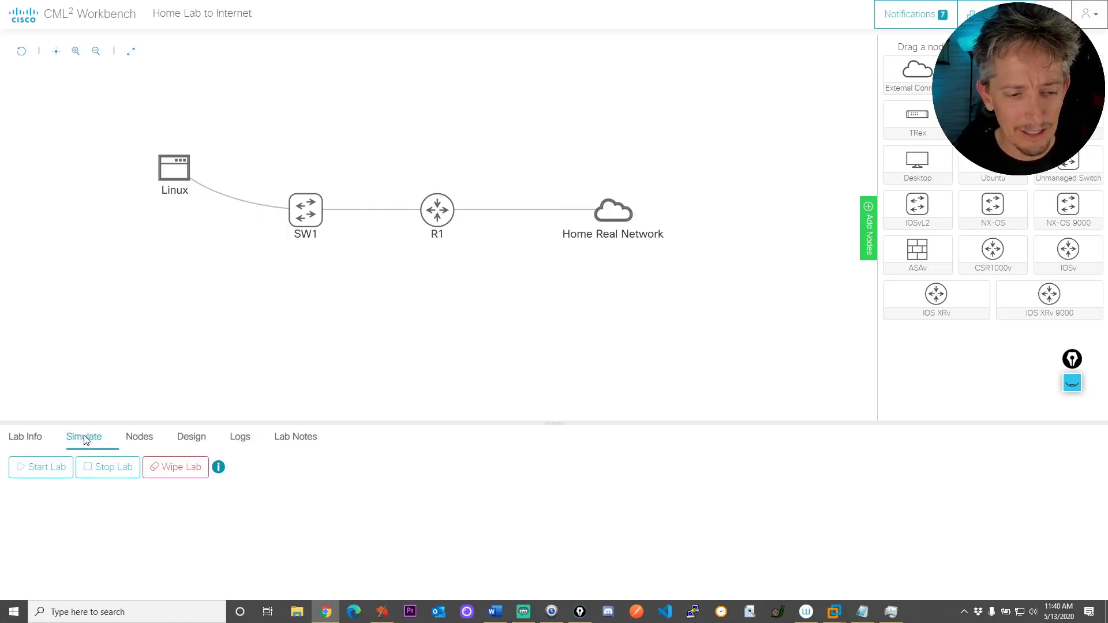
pyautogui.click(39, 472)
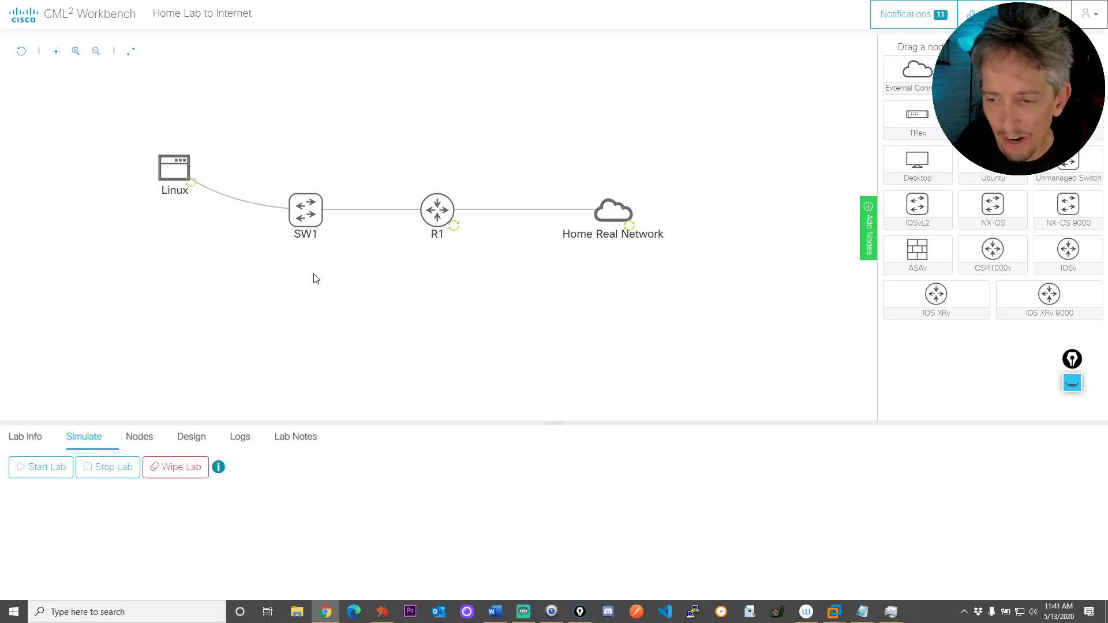
pyautogui.click(862, 612)
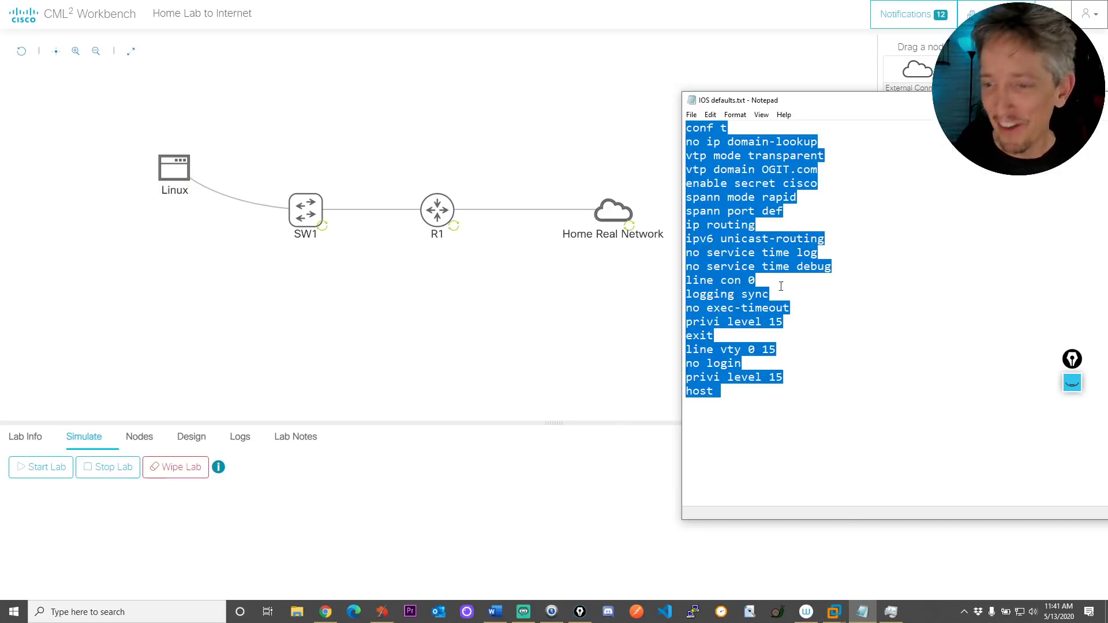
# Select the lines from conf t through host in IOS defaults.txt and copy them
pyautogui.click(790, 240)
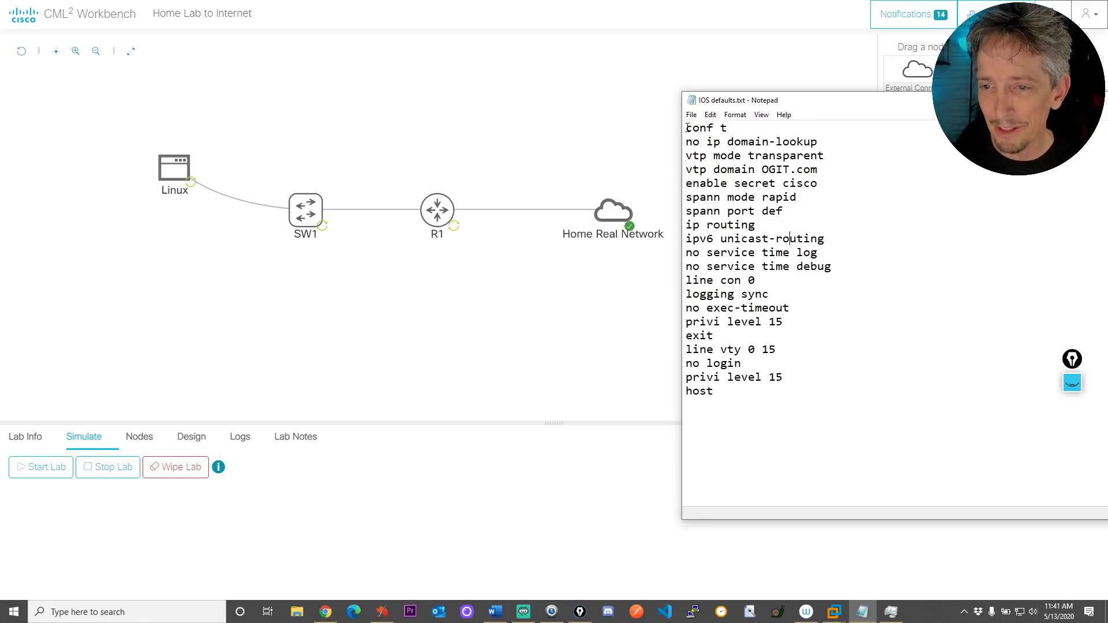
pyautogui.moveTo(687, 128); pyautogui.dragTo(805, 447)
pyautogui.rightClick(740, 275)
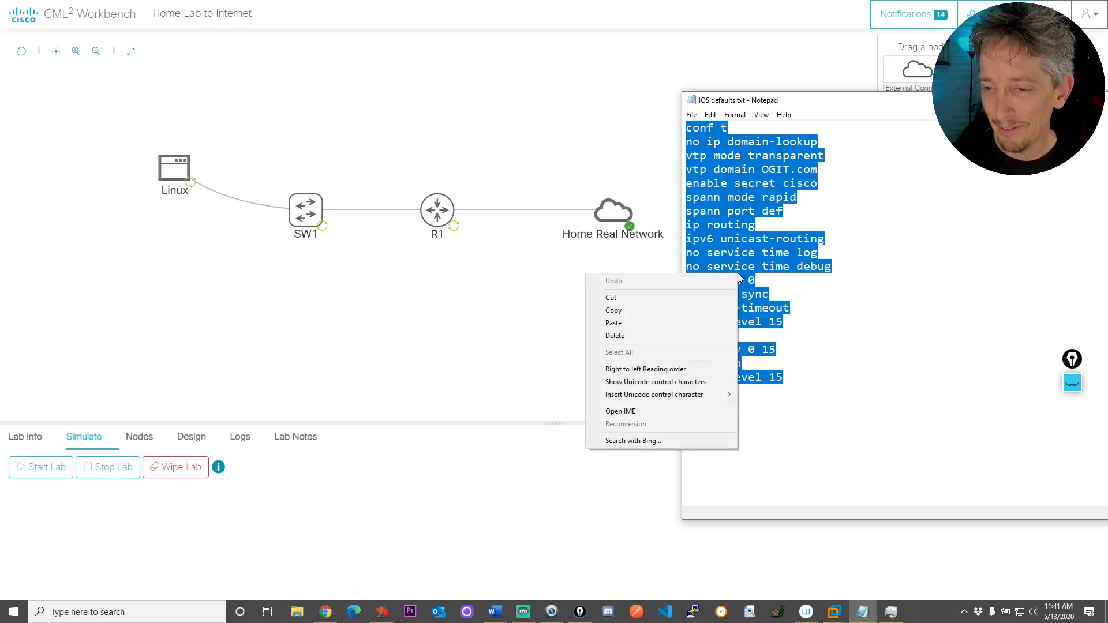
pyautogui.click(642, 314)
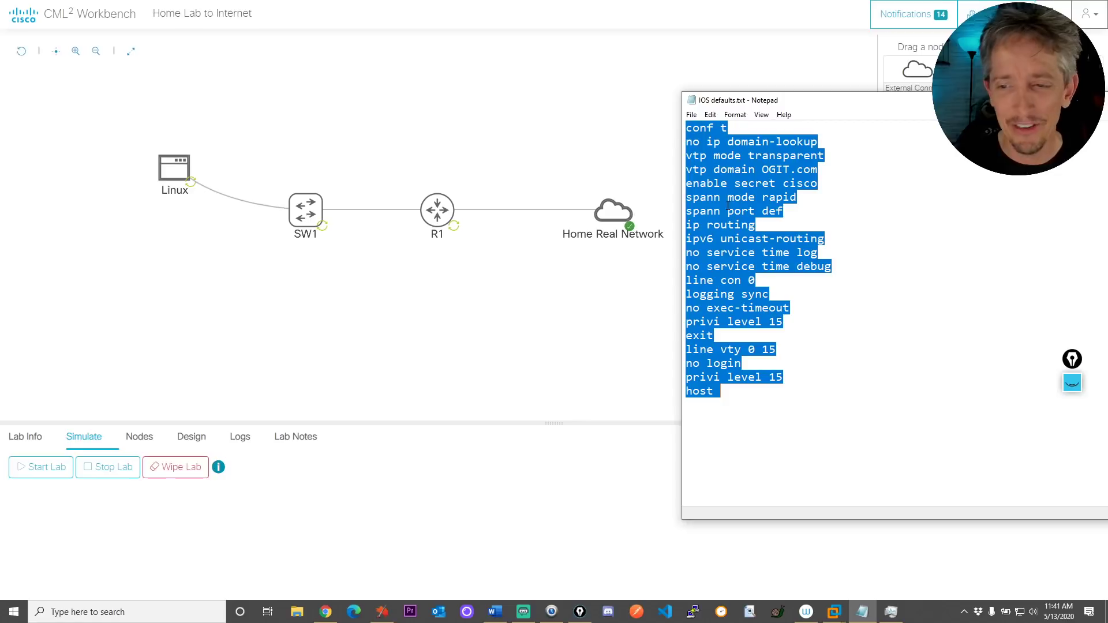
pyautogui.rightClick(722, 192)
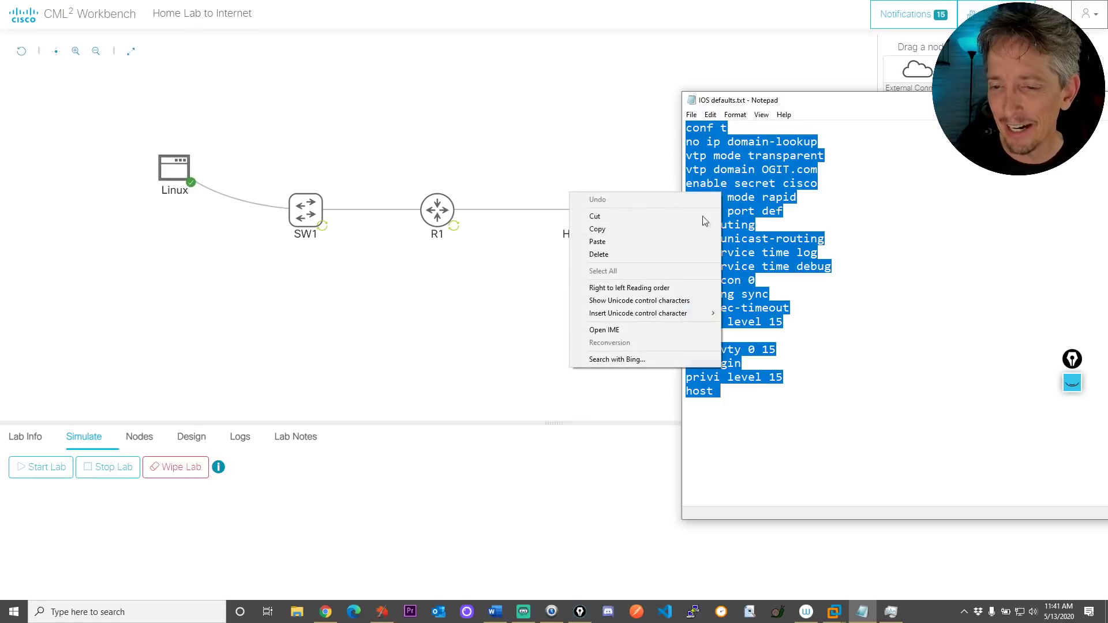
pyautogui.click(627, 228)
pyautogui.moveTo(642, 240)
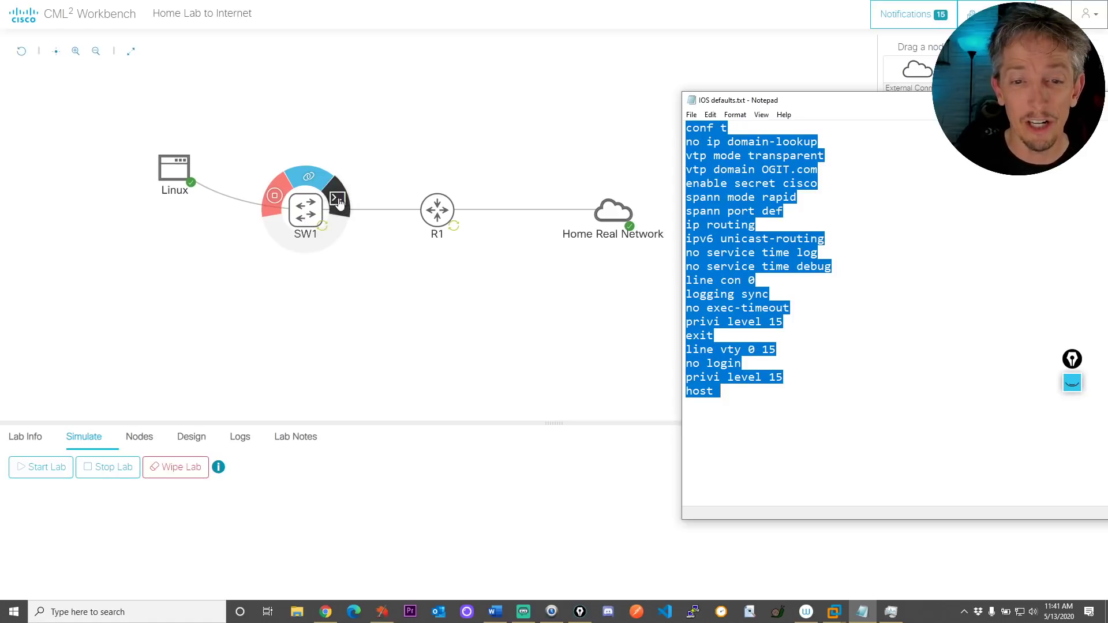
# Open SW1's console in an enlarged panel with Columns Auto, then select the Linux node
pyautogui.click(338, 201)
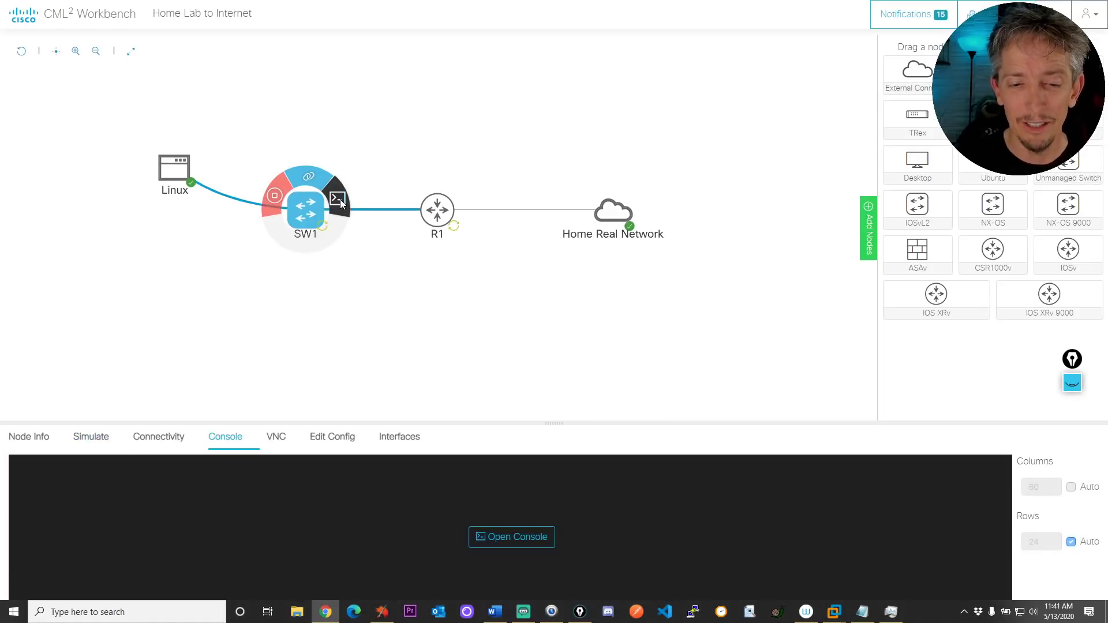
pyautogui.moveTo(554, 421); pyautogui.dragTo(538, 269)
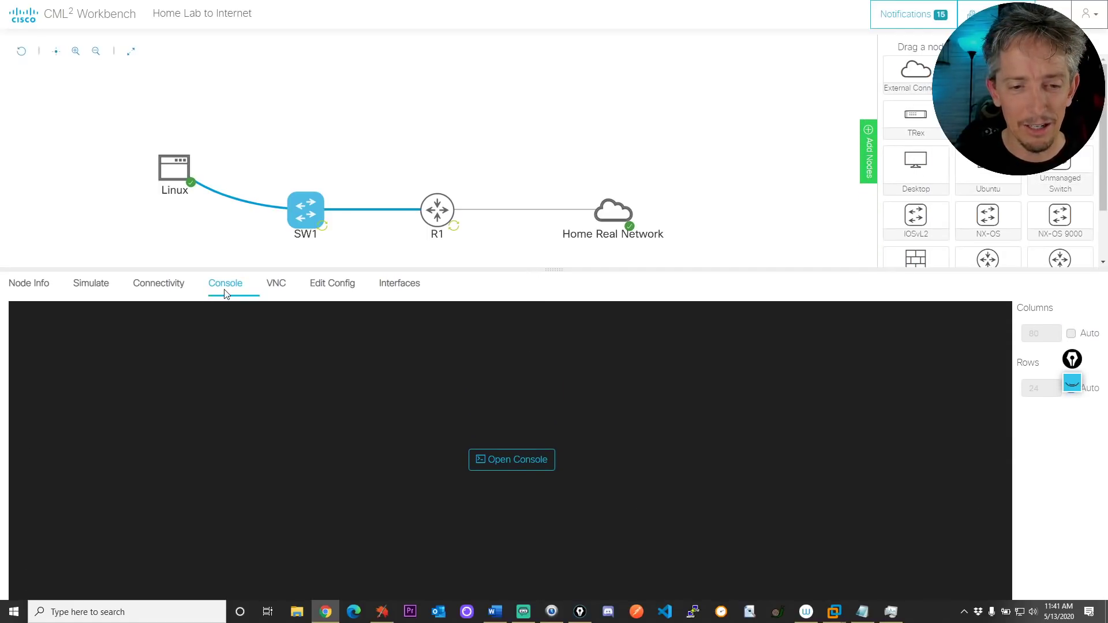
pyautogui.click(514, 461)
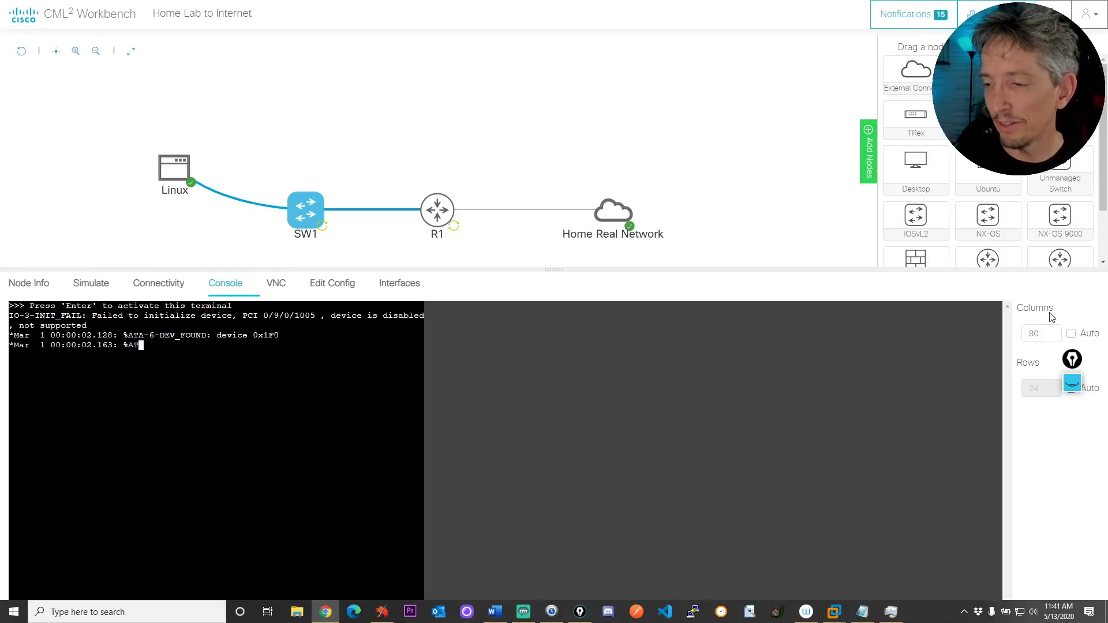
pyautogui.click(1071, 334)
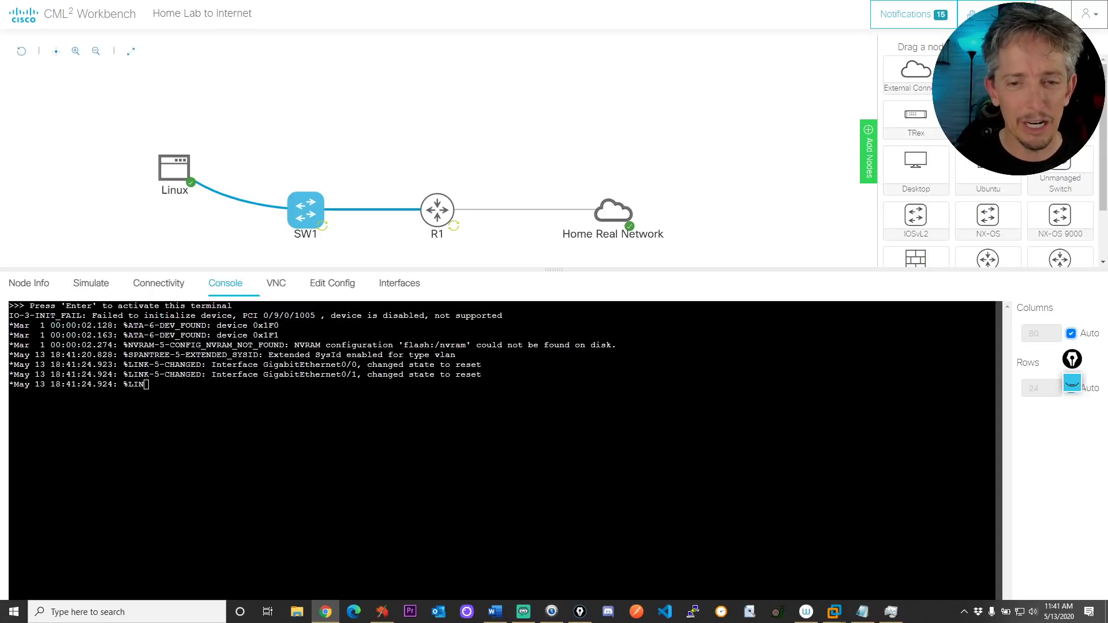
pyautogui.moveTo(180, 176)
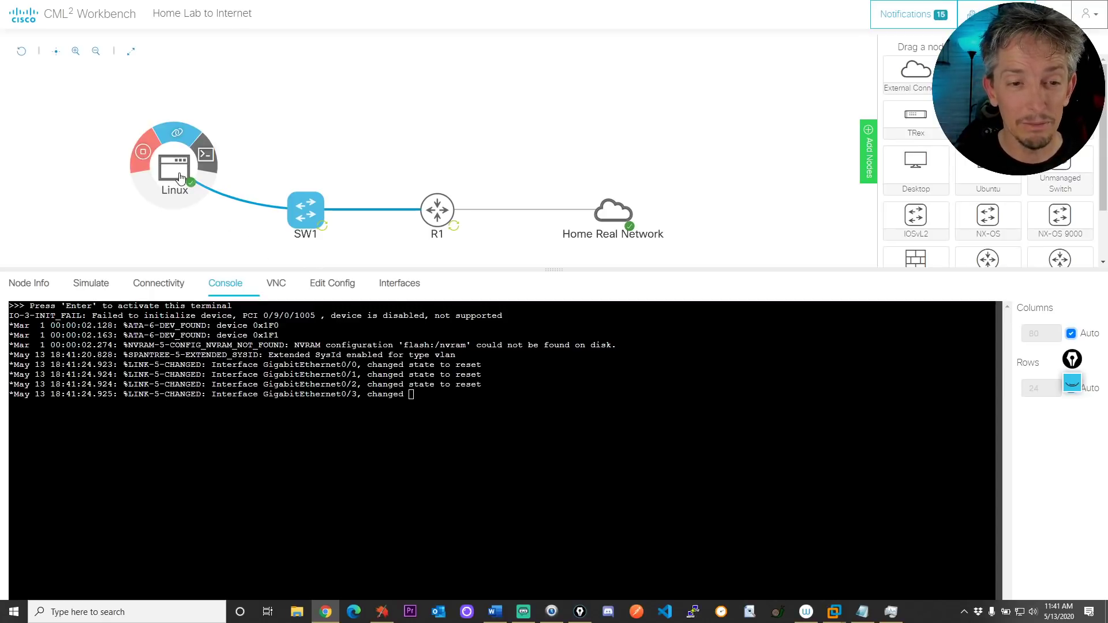
pyautogui.click(180, 176)
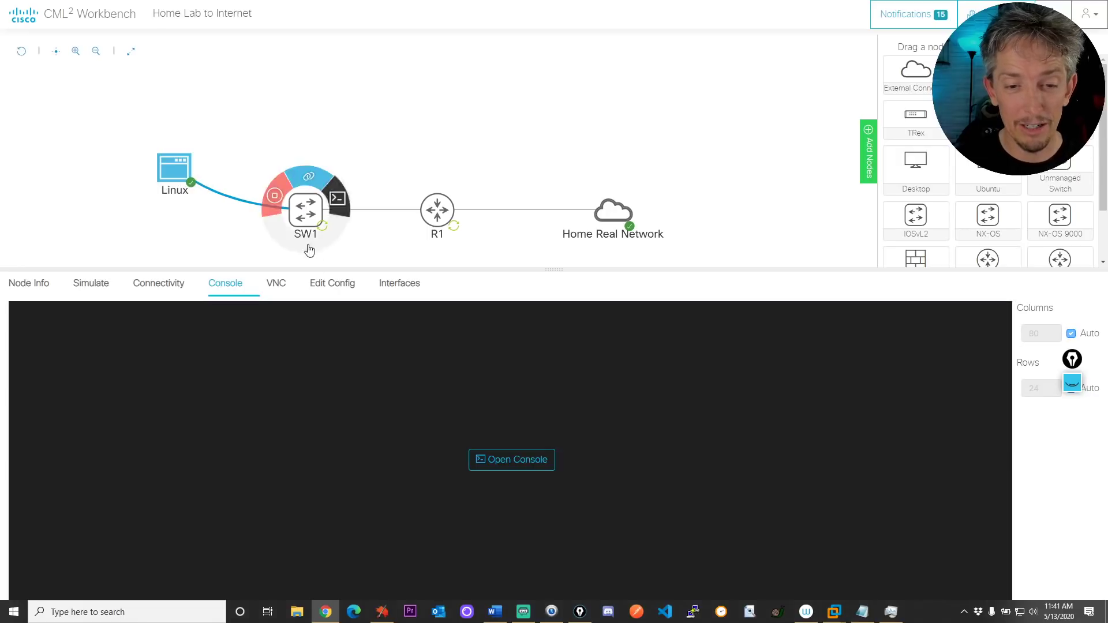
# Open the Linux console and log in as root
pyautogui.click(536, 448)
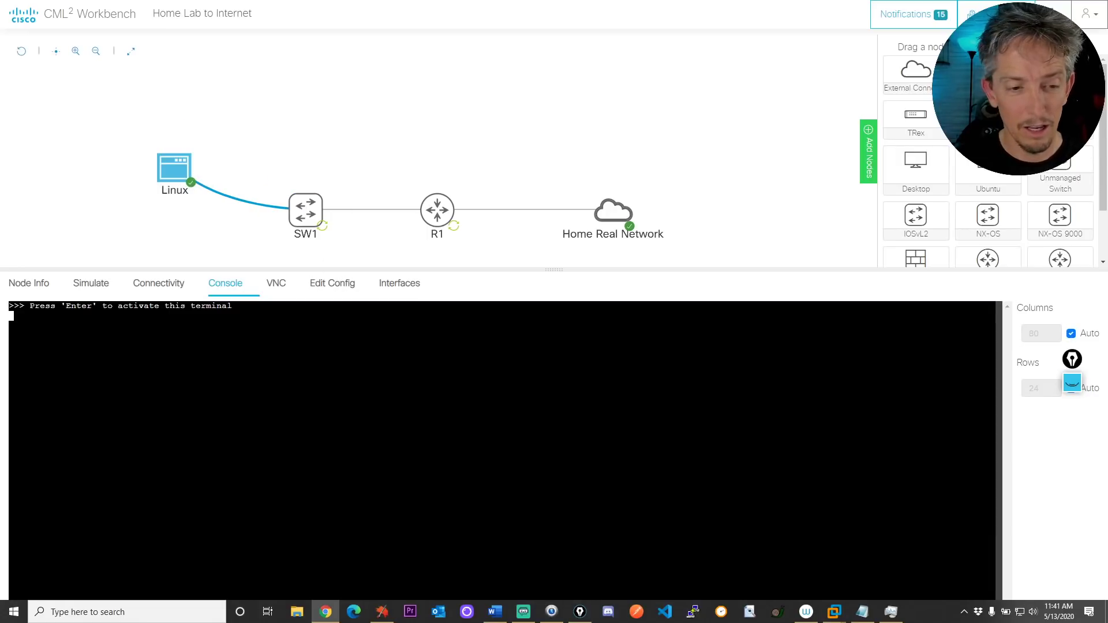
pyautogui.press('Return')
pyautogui.press('Return')
pyautogui.press('Return')
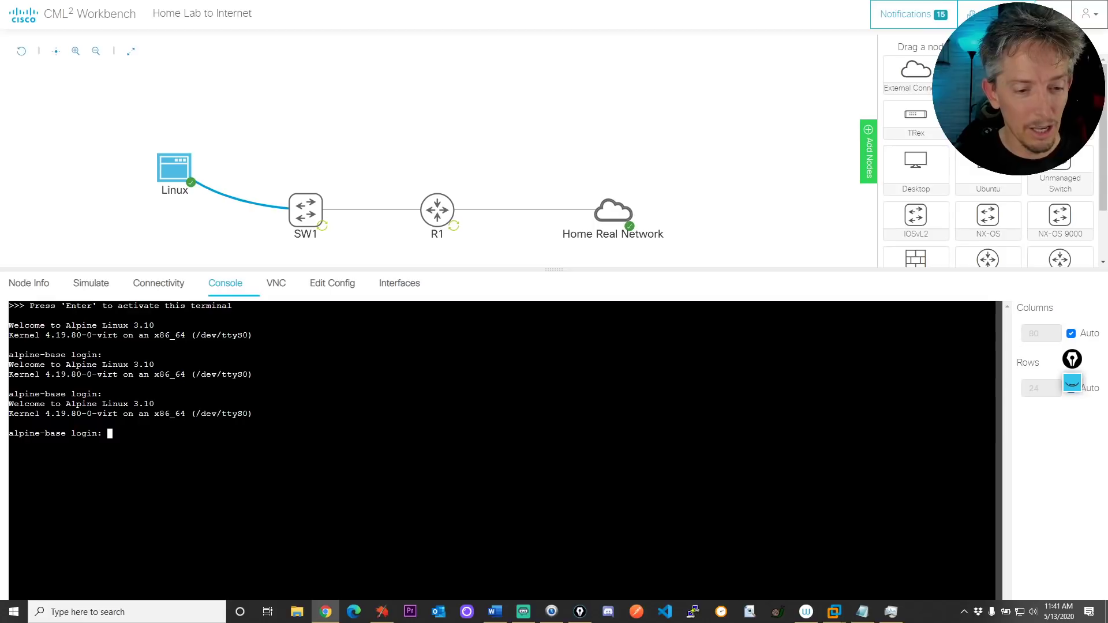
pyautogui.write('adm')
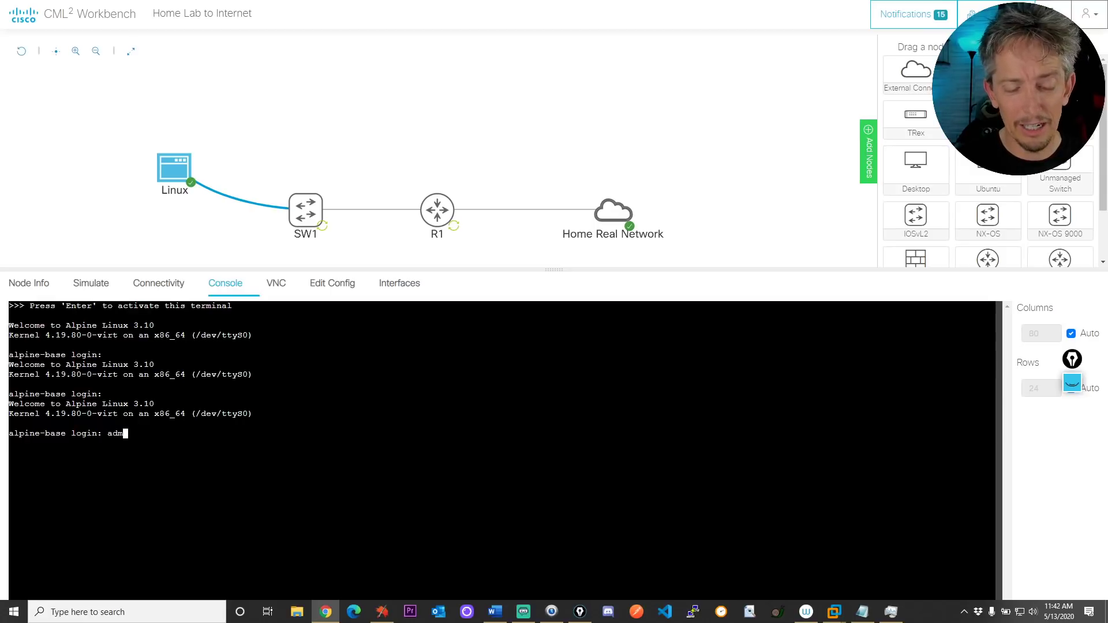
pyautogui.press('BackSpace')
pyautogui.press('BackSpace')
pyautogui.press('BackSpace')
pyautogui.write('root')
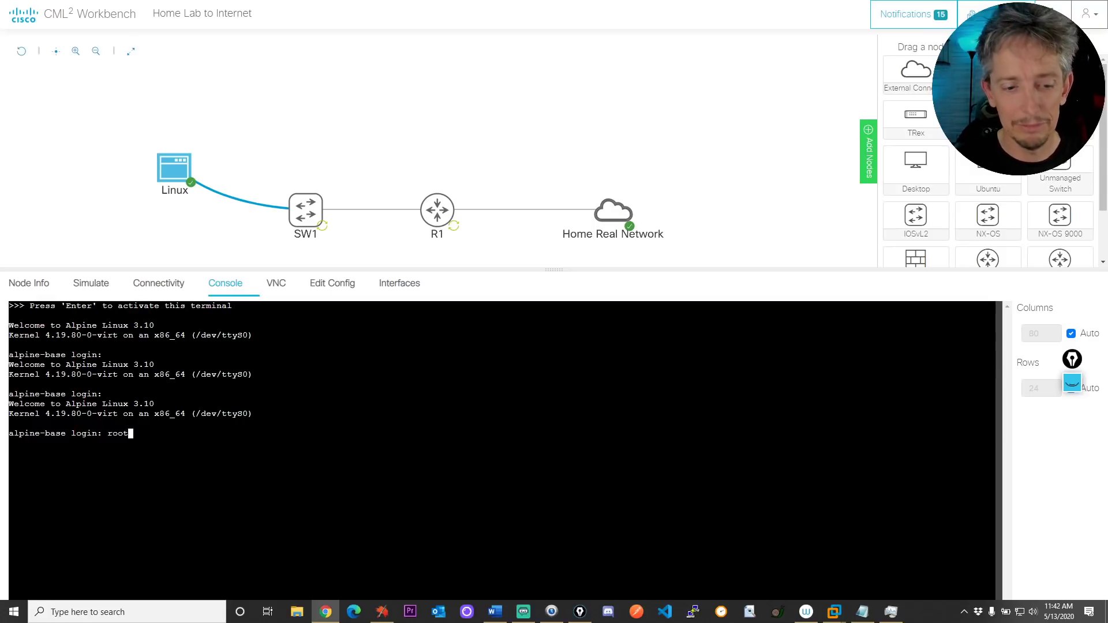
pyautogui.press('Return')
pyautogui.press('Return')
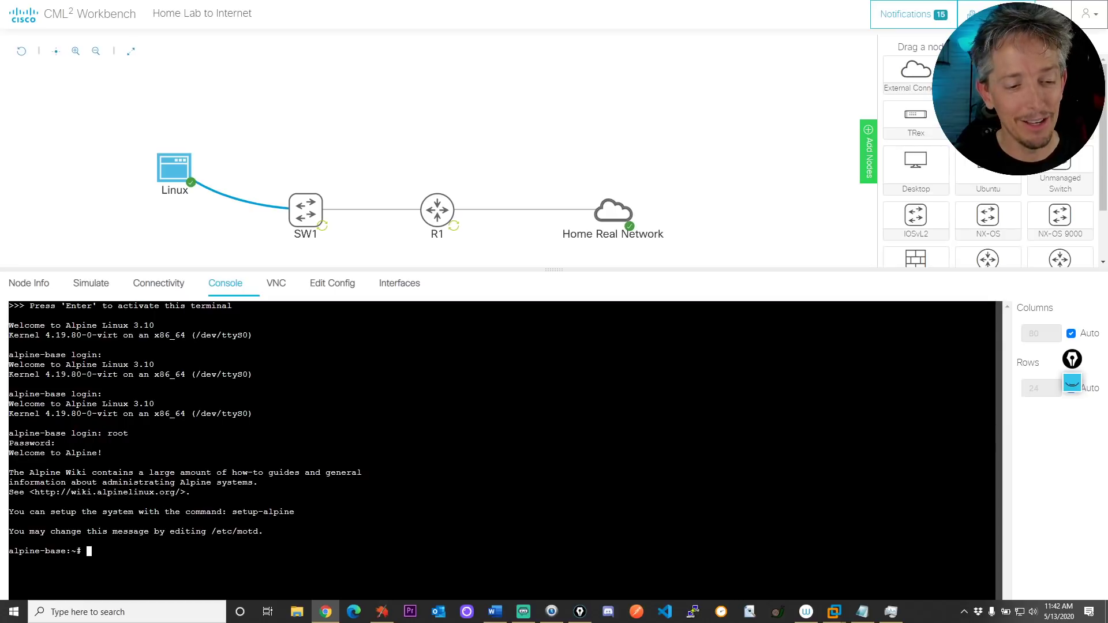
pyautogui.press('Return')
pyautogui.press('Return')
pyautogui.press('Return')
pyautogui.press('Return')
pyautogui.press('Return')
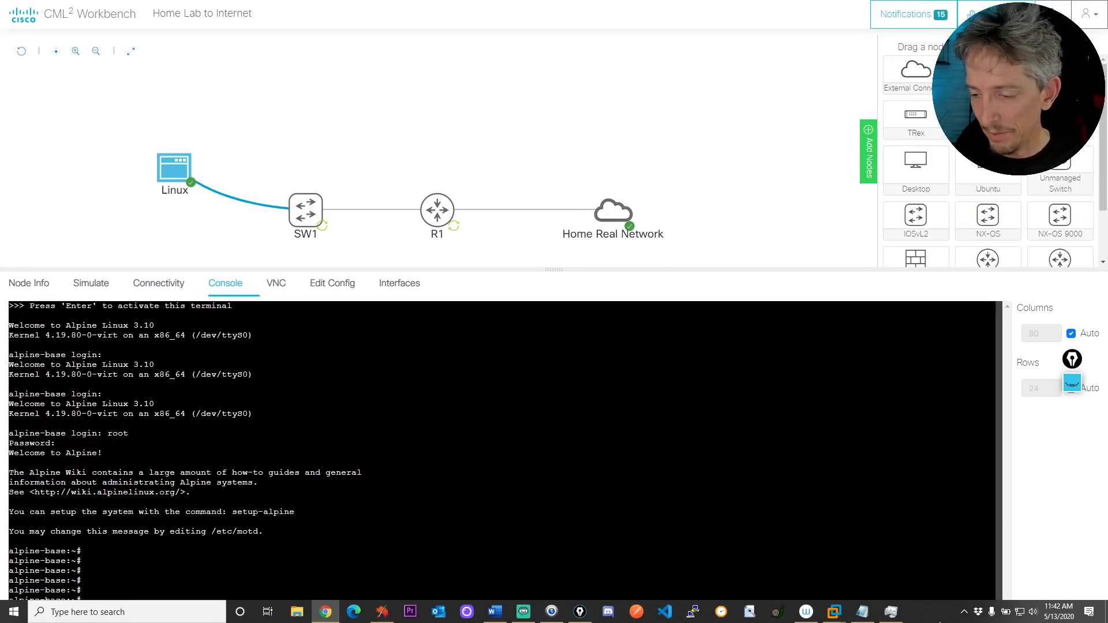
# Set the Windows taskbar to hide automatically
pyautogui.rightClick(935, 616)
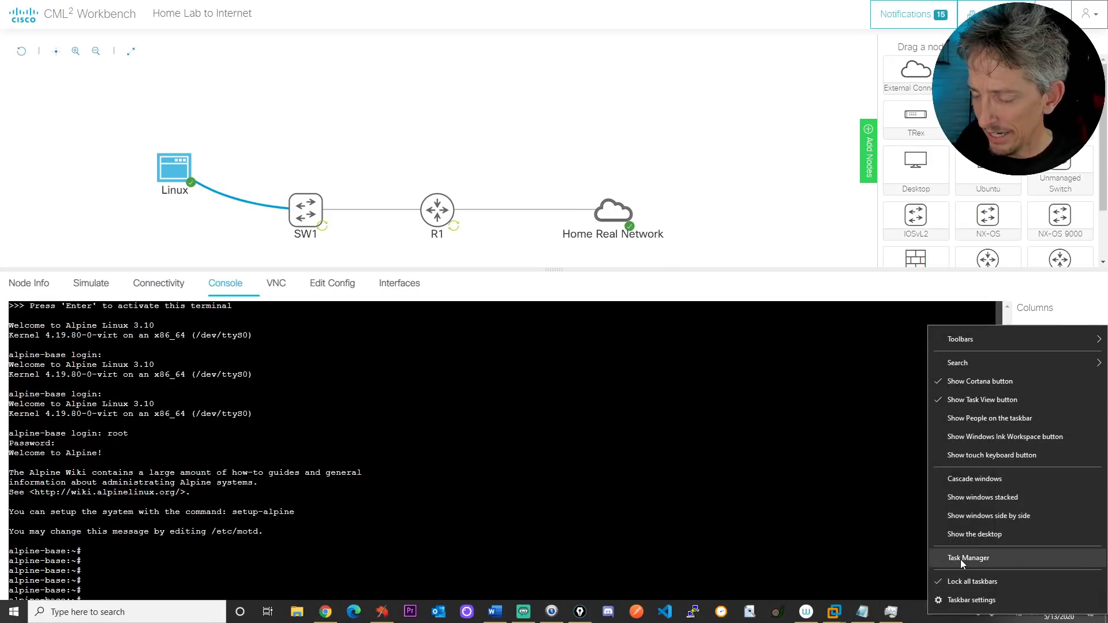
pyautogui.click(969, 601)
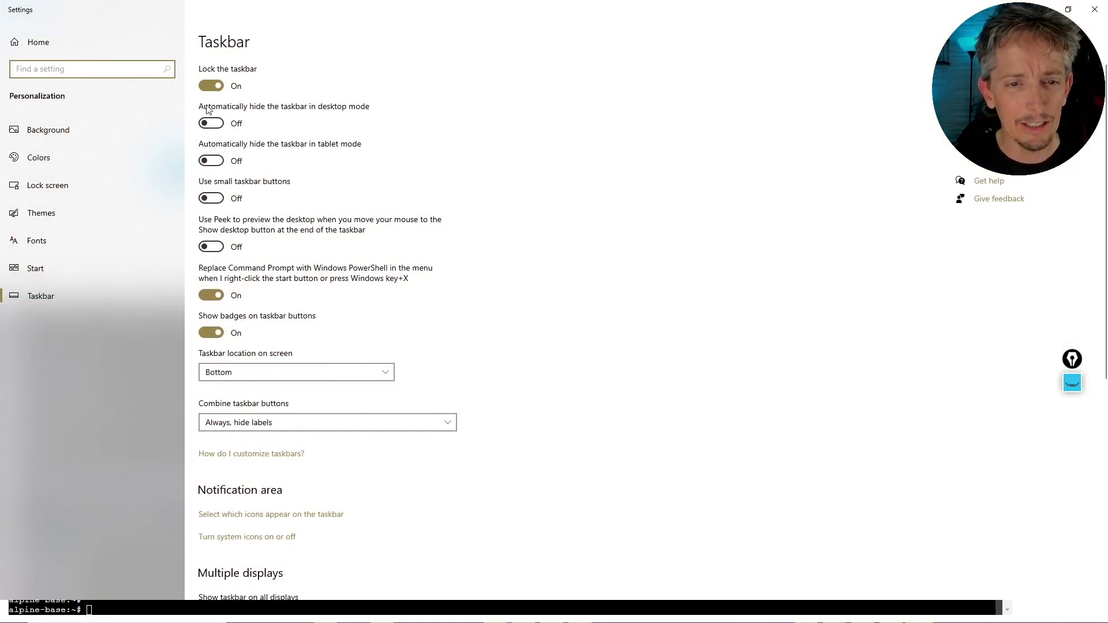
pyautogui.click(213, 124)
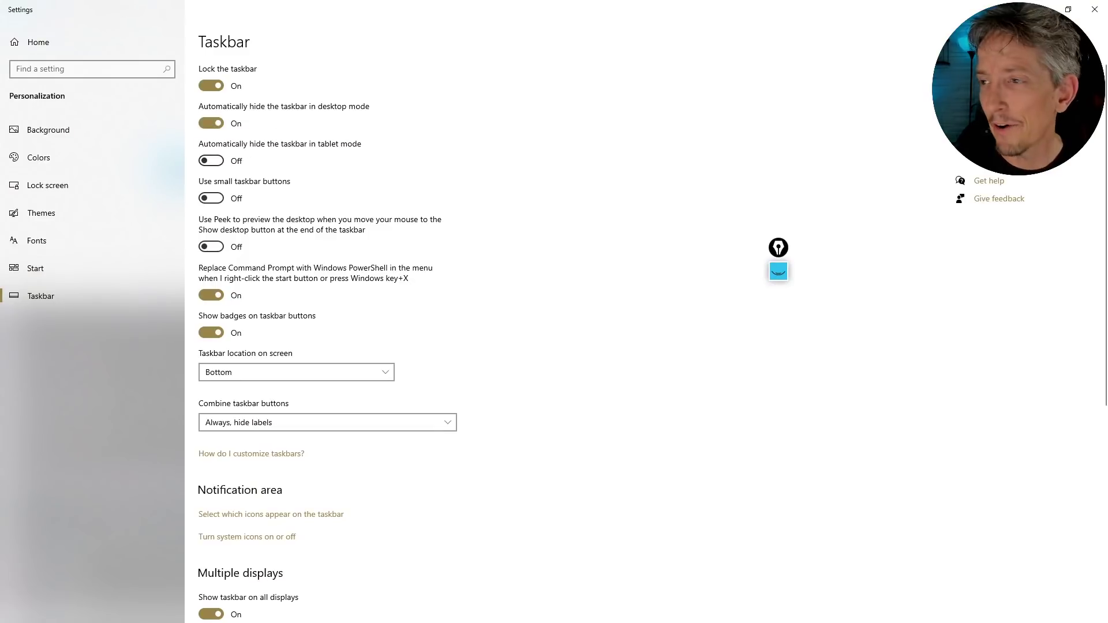
pyautogui.click(1042, 9)
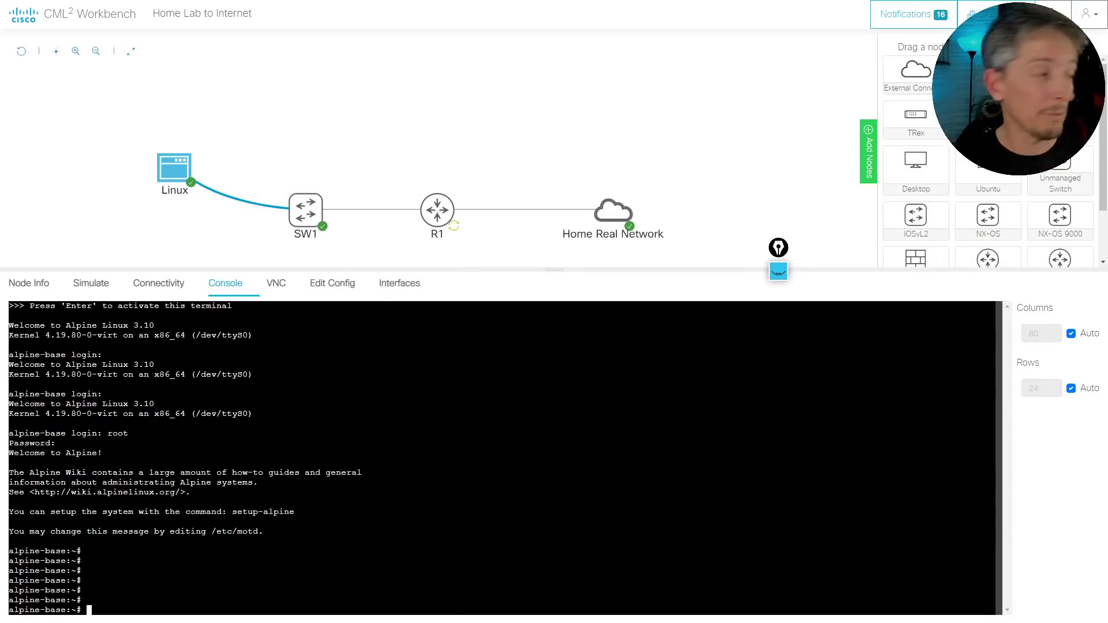
# Run ifconfig on Linux to list its network interfaces
pyautogui.moveTo(518, 375); pyautogui.dragTo(524, 367)
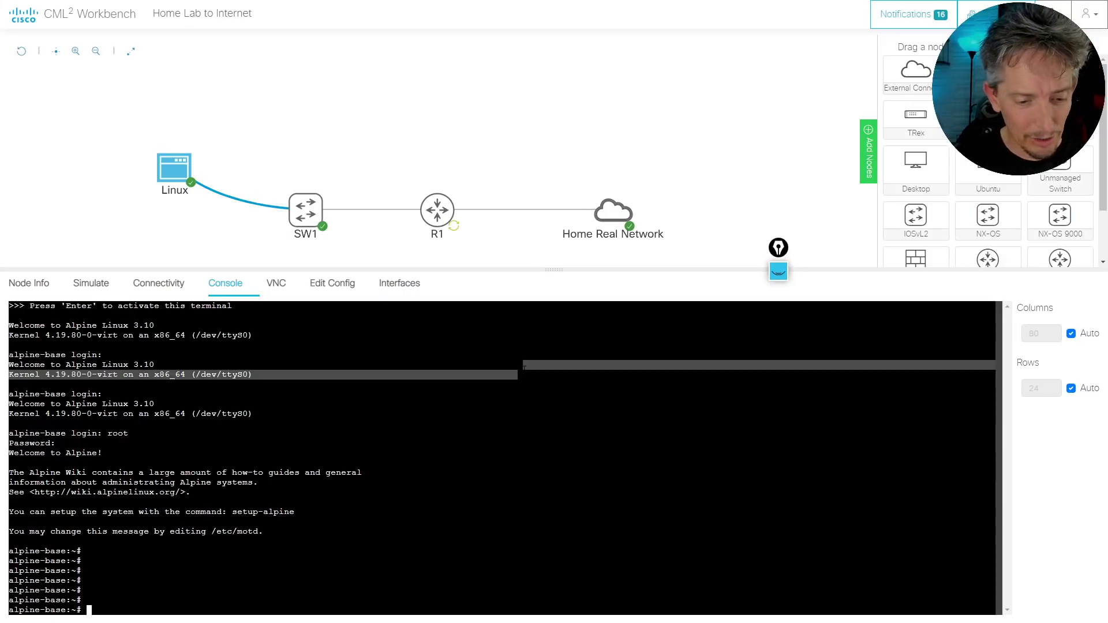
pyautogui.click(524, 367)
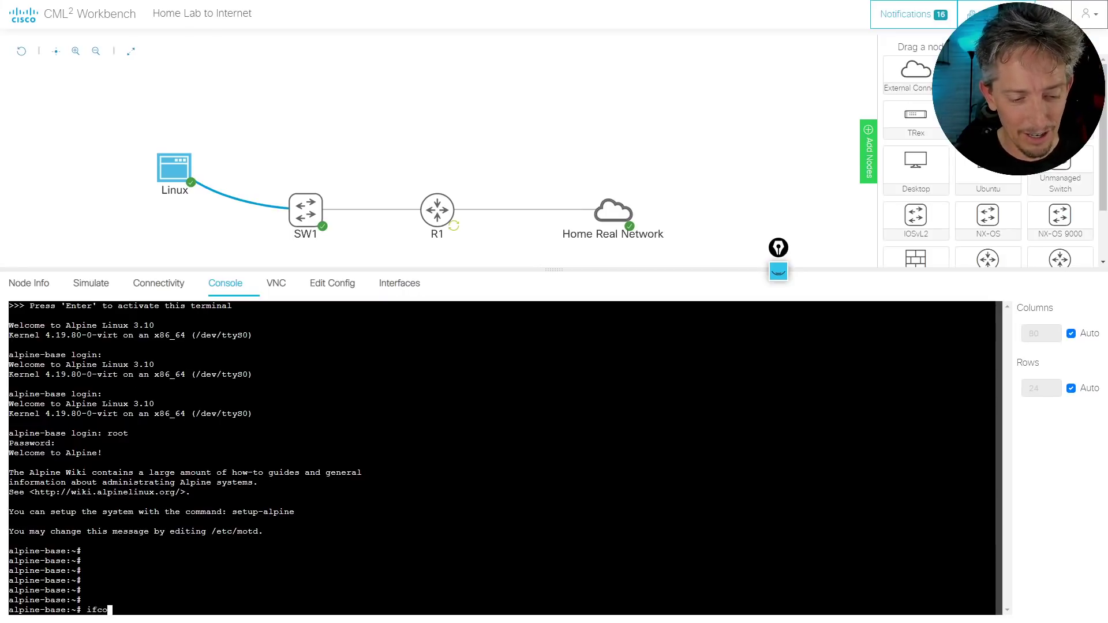
pyautogui.write('nfig')
pyautogui.press('Return')
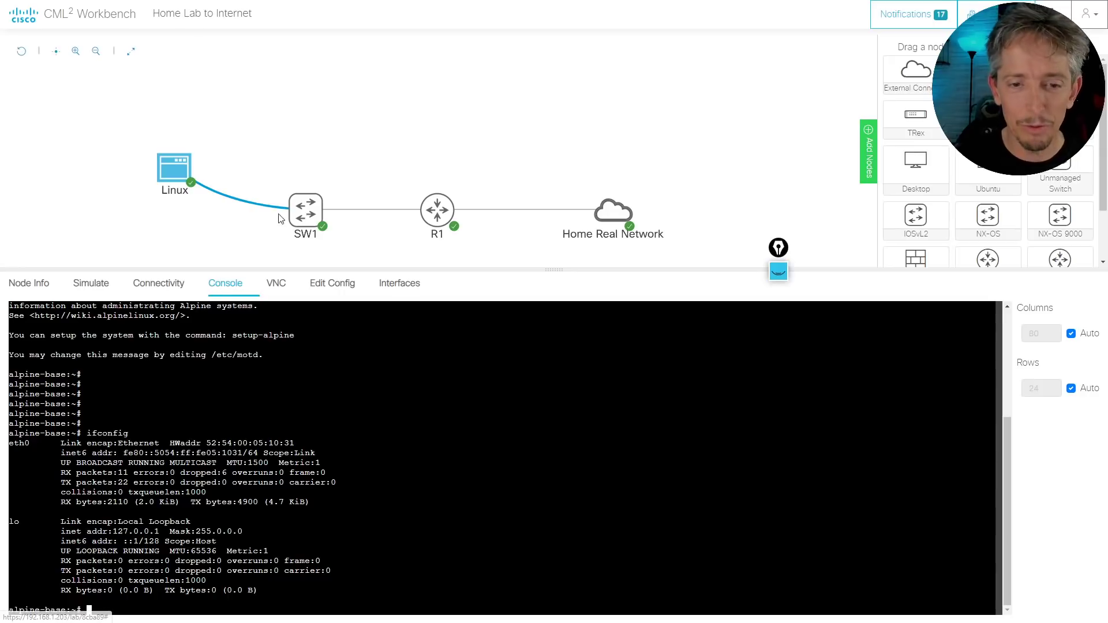
pyautogui.moveTo(303, 216)
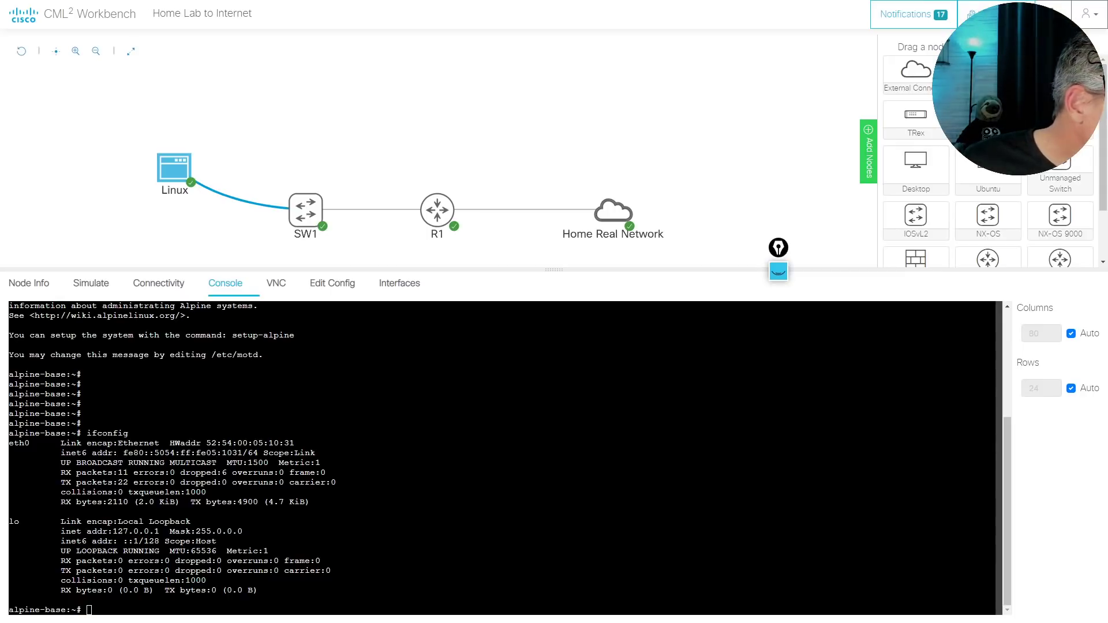
# Copy the IOS default commands from Notepad again
pyautogui.hotkey('alt', 'Tab')
pyautogui.rightClick(364, 171)
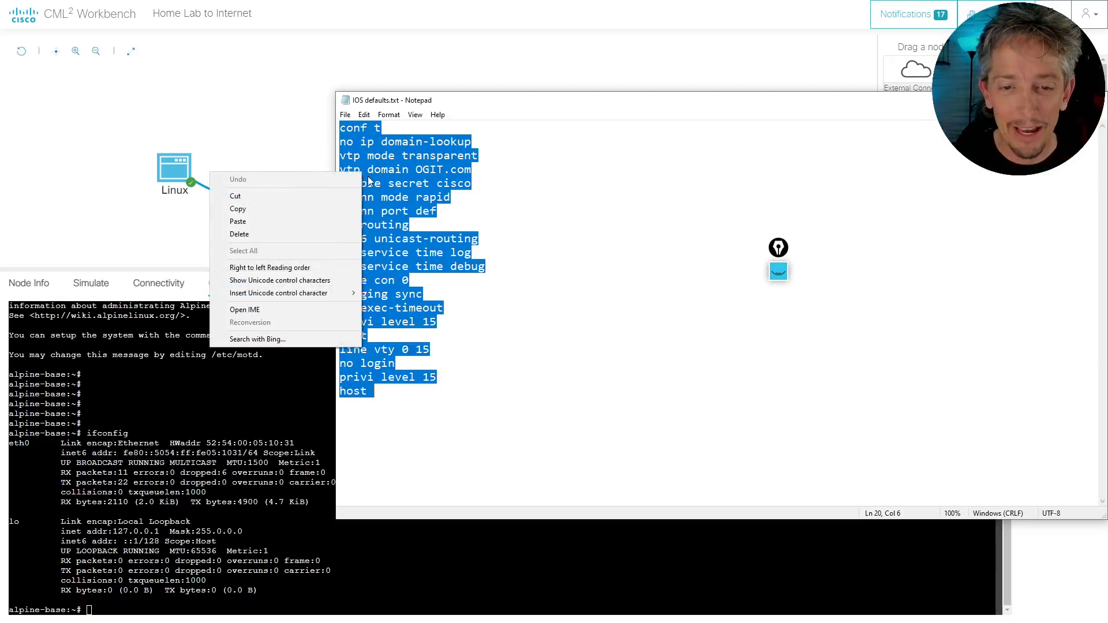
pyautogui.click(262, 204)
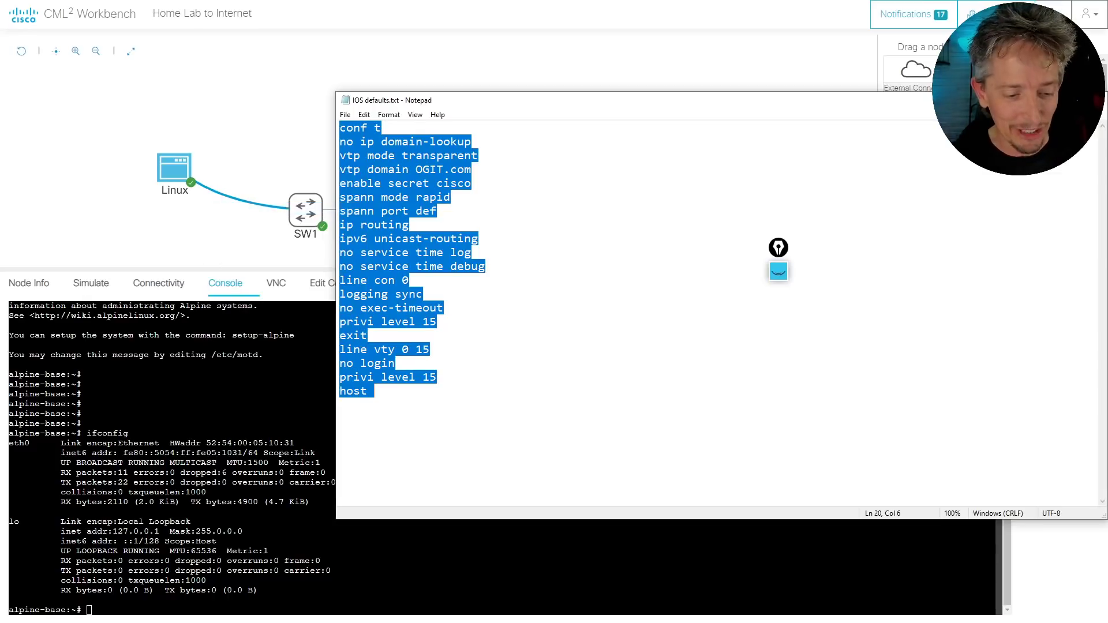
# In SW1's console, enter enable mode and paste the IOS defaults, then bring up R1's console
pyautogui.click(315, 215)
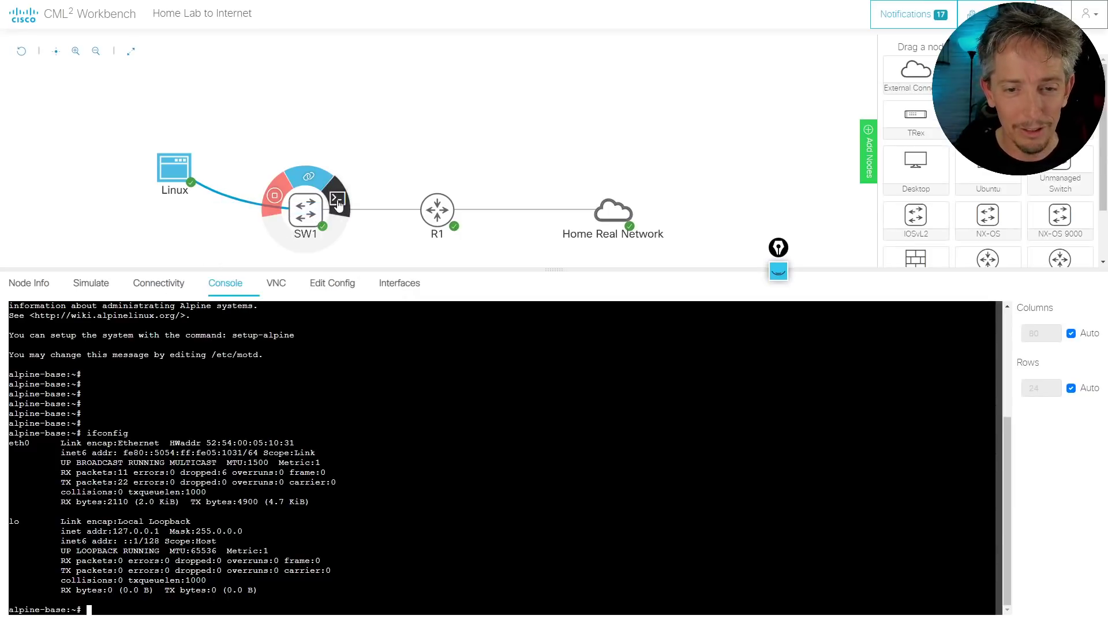
pyautogui.click(338, 200)
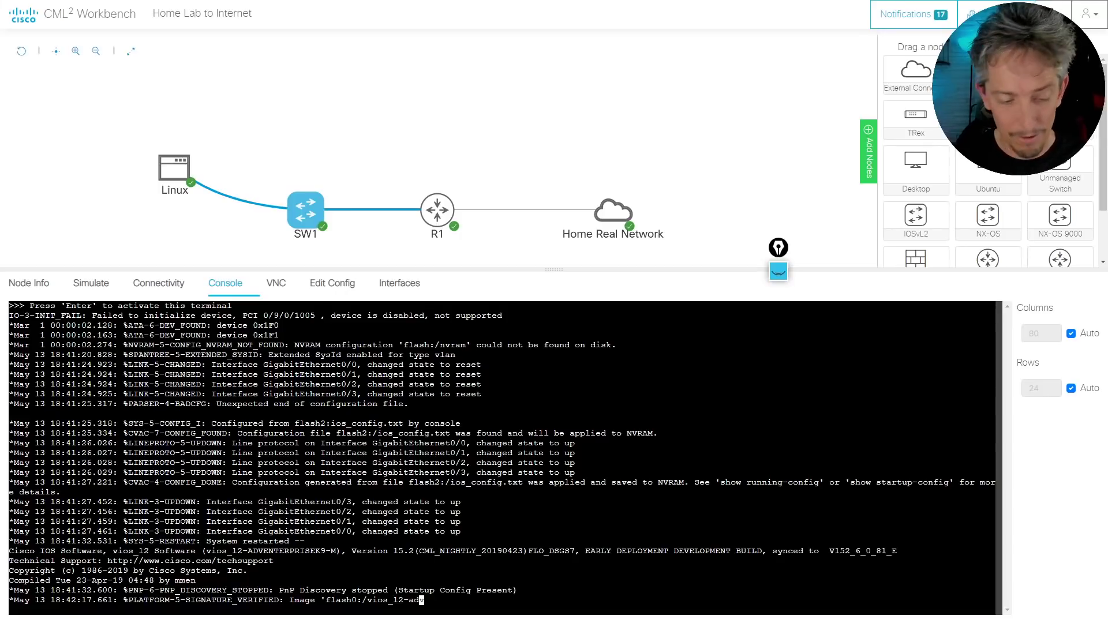
pyautogui.press('Return')
pyautogui.press('Return')
pyautogui.press('Return')
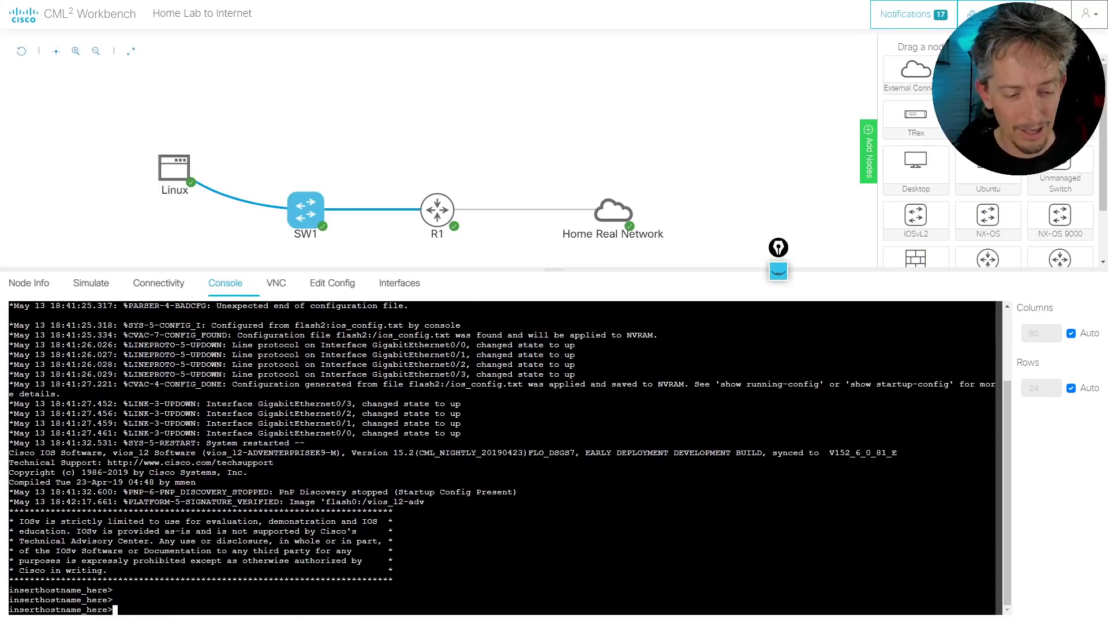
pyautogui.write('en')
pyautogui.press('Return')
pyautogui.press('Return')
pyautogui.press('Return')
pyautogui.press('Return')
pyautogui.press('Return')
pyautogui.press('Return')
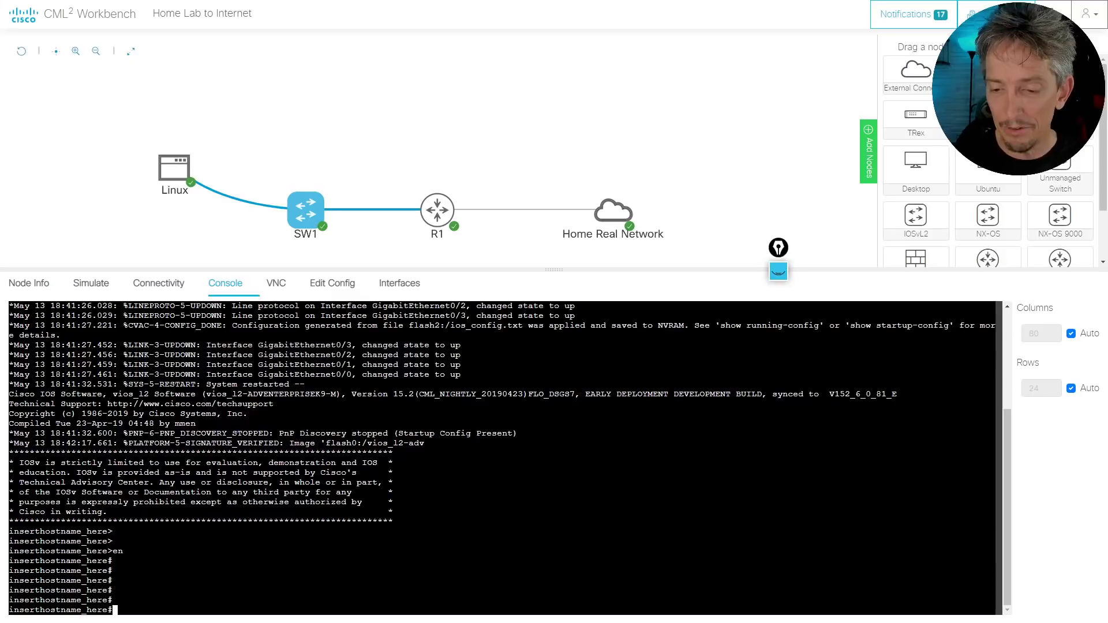
pyautogui.rightClick(646, 472)
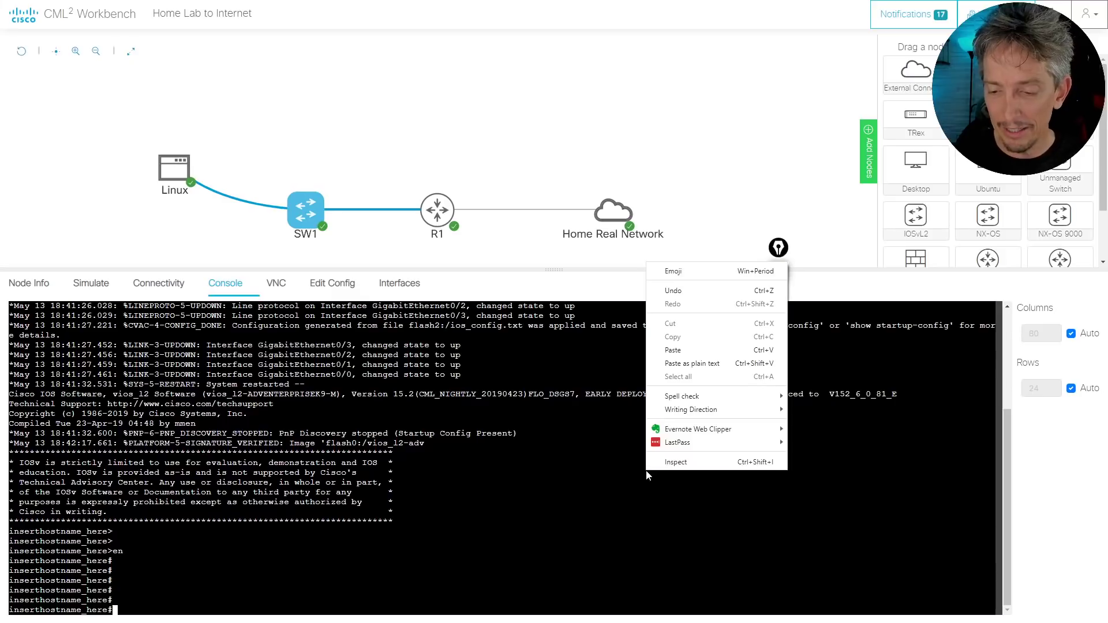
pyautogui.click(680, 350)
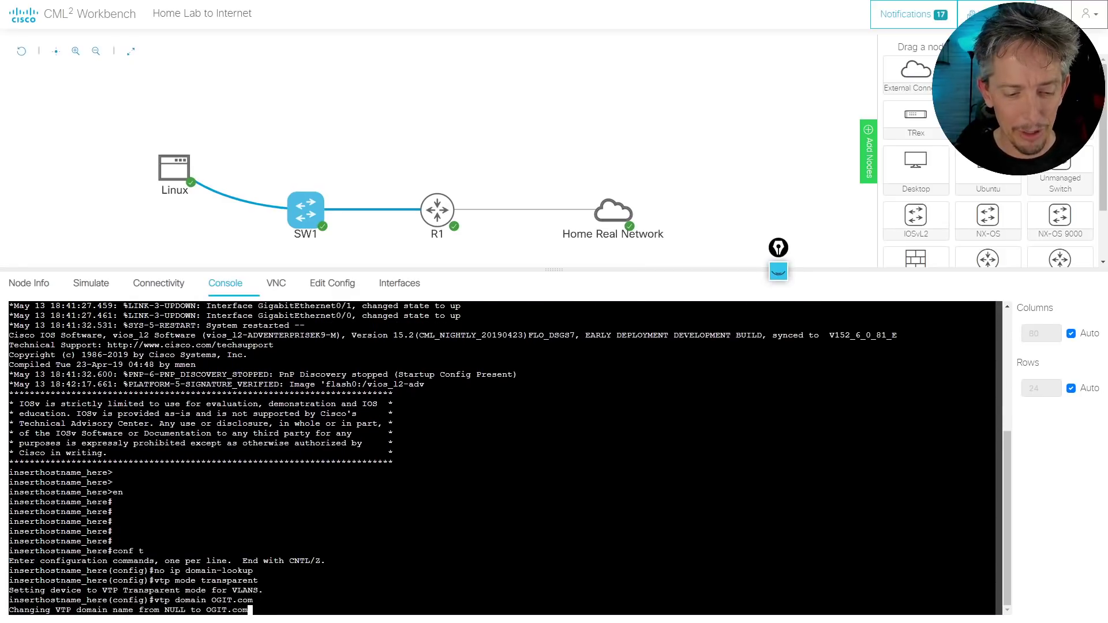
pyautogui.click(434, 219)
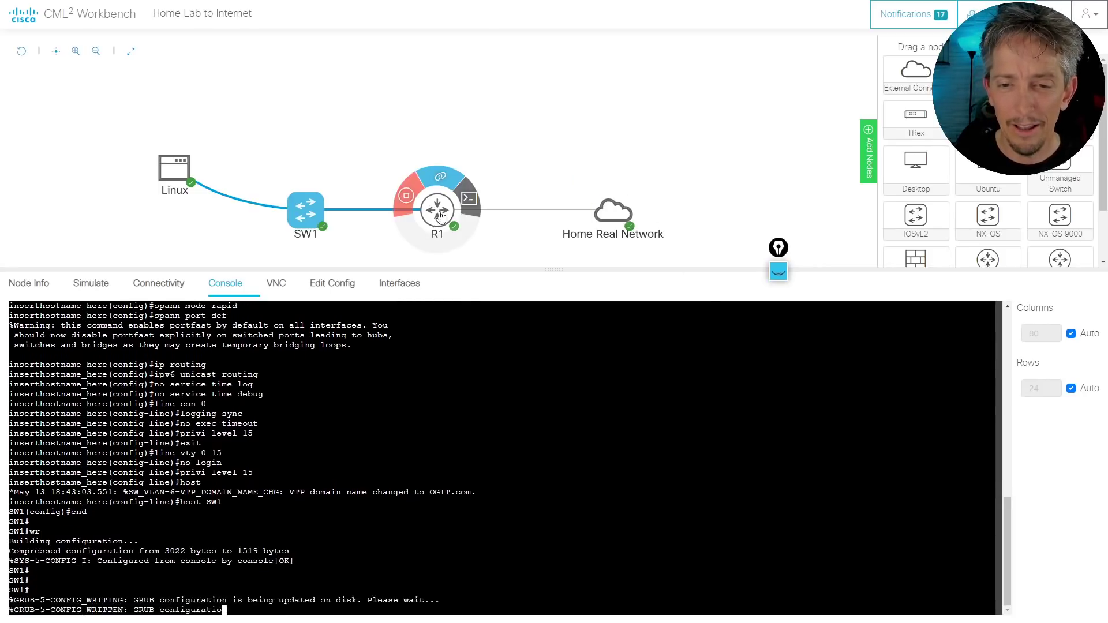
pyautogui.click(473, 203)
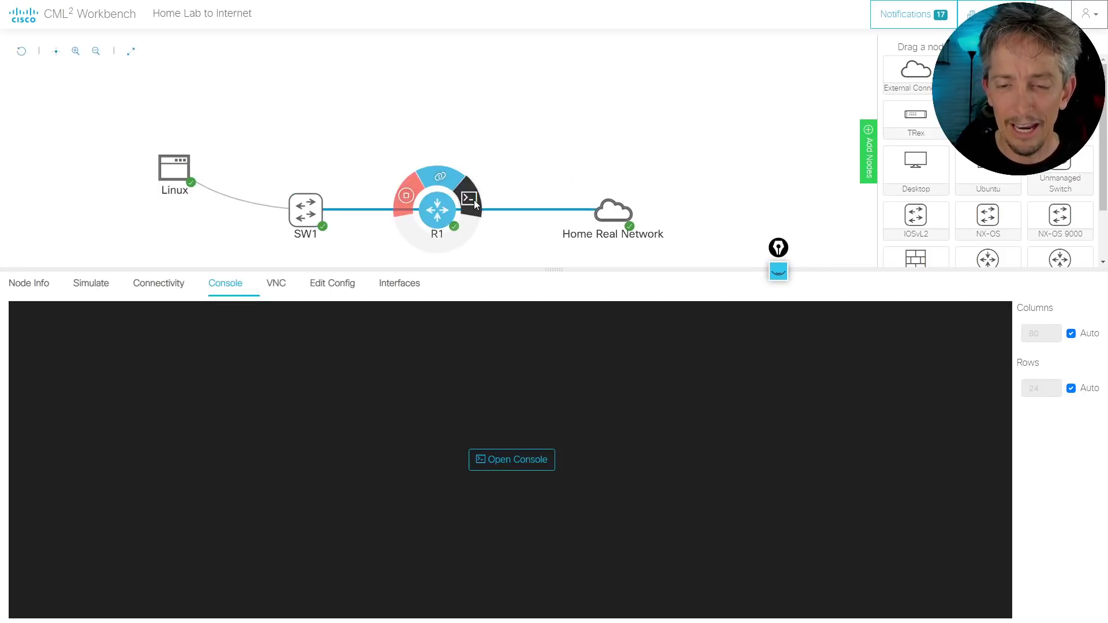
# Open R1's console session and decline the initial configuration dialog
pyautogui.click(502, 465)
pyautogui.press('Return')
pyautogui.press('Return')
pyautogui.press('Return')
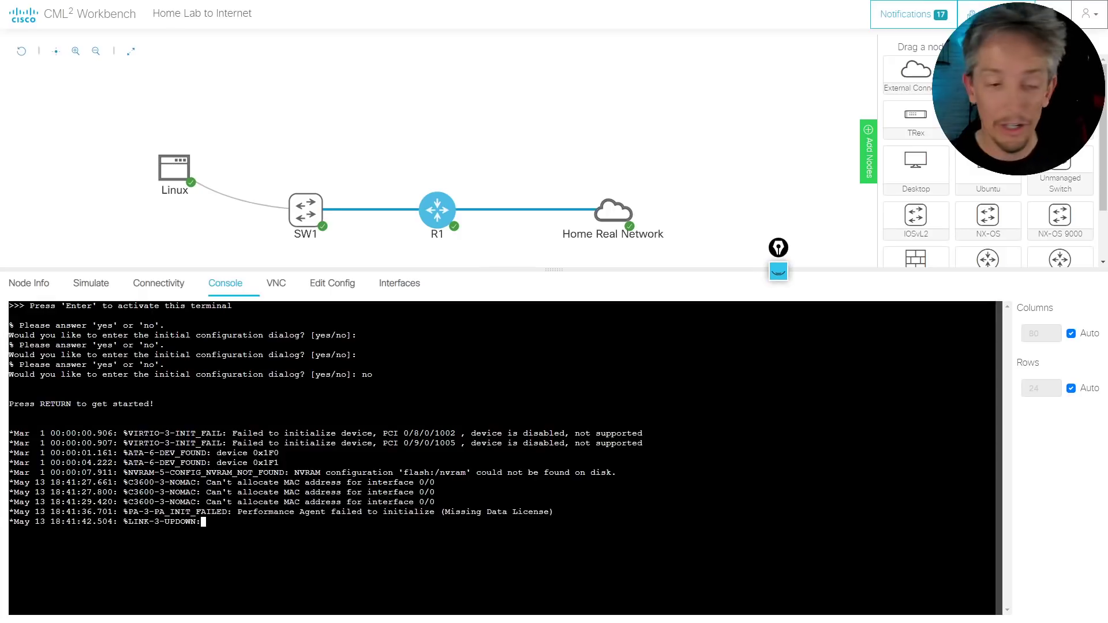
pyautogui.hotkey('ctrl', 'shift', '3')
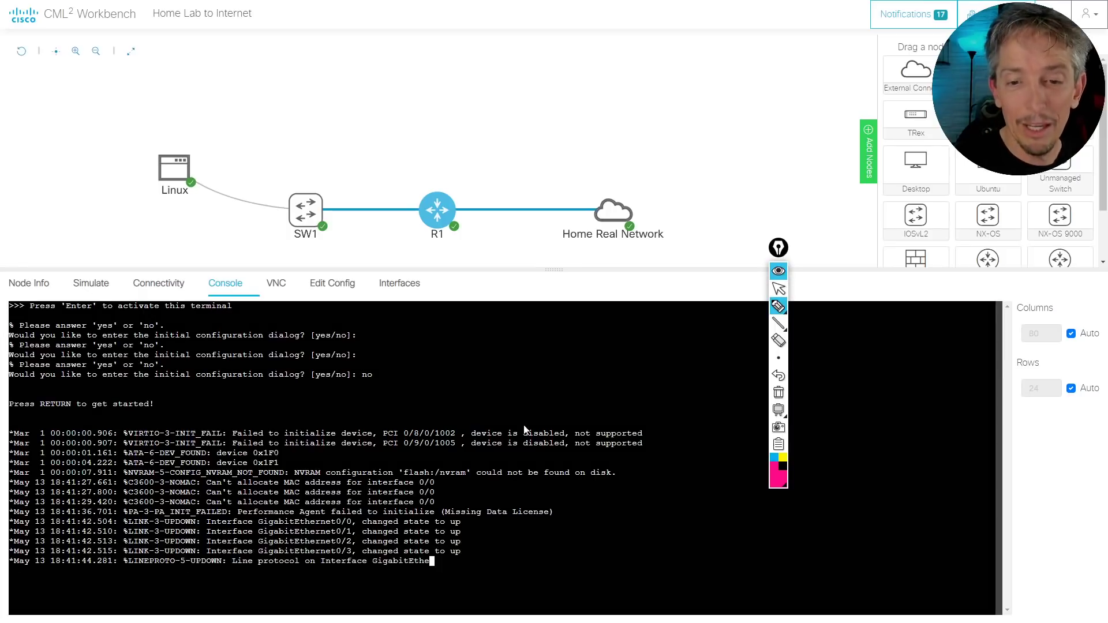
pyautogui.moveTo(507, 171); pyautogui.dragTo(515, 185)
pyautogui.moveTo(522, 172)
pyautogui.mouseDown()
pyautogui.moveTo(532, 182)
pyautogui.moveTo(567, 154)
pyautogui.moveTo(598, 152)
pyautogui.mouseUp()
pyautogui.click(536, 180)
pyautogui.click(574, 167)
pyautogui.click(590, 156)
pyautogui.moveTo(472, 175)
pyautogui.mouseDown()
pyautogui.moveTo(462, 197)
pyautogui.moveTo(478, 232)
pyautogui.mouseUp()
pyautogui.moveTo(485, 216)
pyautogui.mouseDown()
pyautogui.moveTo(485, 232)
pyautogui.moveTo(569, 221)
pyautogui.mouseUp()
pyautogui.moveTo(549, 226)
pyautogui.mouseDown()
pyautogui.moveTo(561, 236)
pyautogui.moveTo(588, 203)
pyautogui.mouseUp()
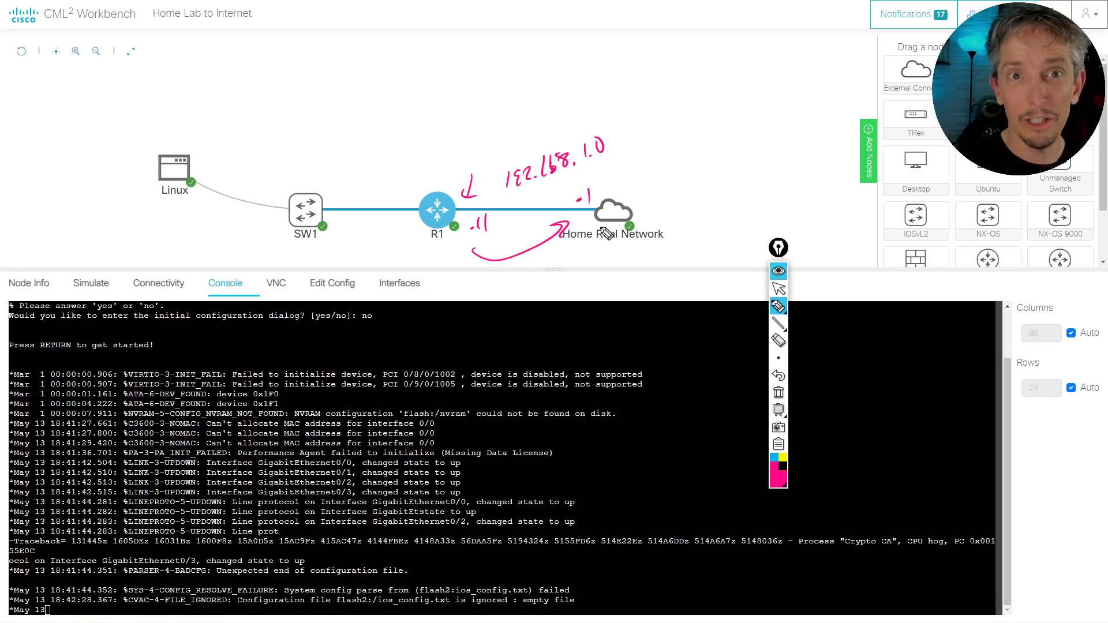
pyautogui.moveTo(357, 158); pyautogui.dragTo(361, 193)
pyautogui.moveTo(354, 178); pyautogui.dragTo(367, 176)
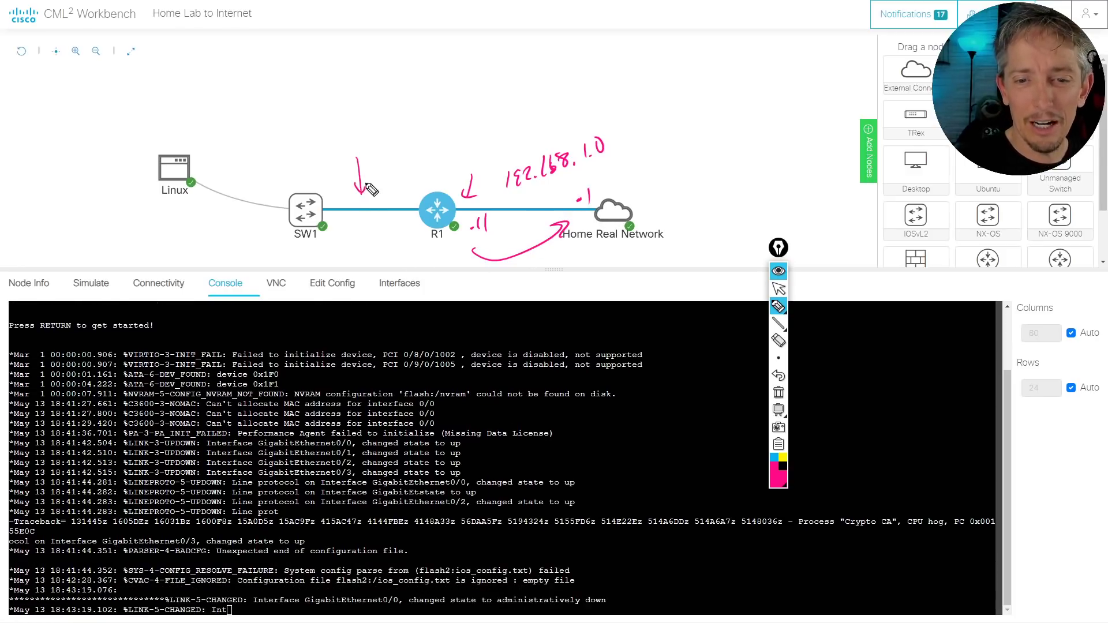
pyautogui.moveTo(323, 219)
pyautogui.mouseDown()
pyautogui.moveTo(321, 148)
pyautogui.moveTo(336, 134)
pyautogui.moveTo(358, 123)
pyautogui.moveTo(370, 138)
pyautogui.moveTo(396, 107)
pyautogui.moveTo(381, 155)
pyautogui.moveTo(399, 137)
pyautogui.moveTo(391, 155)
pyautogui.moveTo(455, 111)
pyautogui.moveTo(468, 89)
pyautogui.mouseUp()
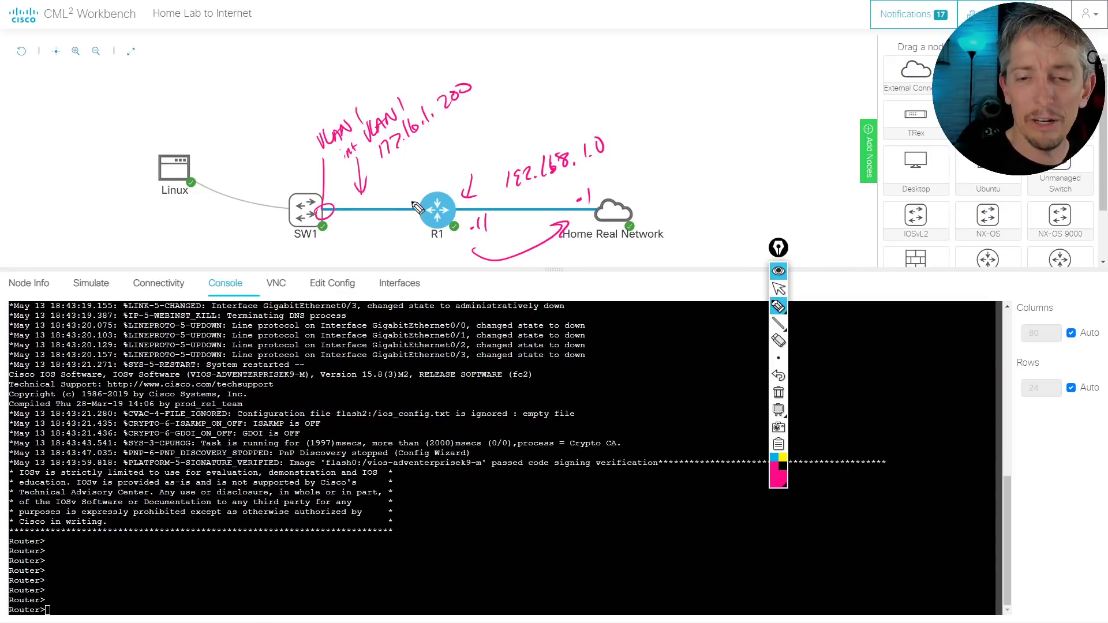
pyautogui.moveTo(413, 184); pyautogui.dragTo(410, 196)
pyautogui.moveTo(418, 182); pyautogui.dragTo(415, 194)
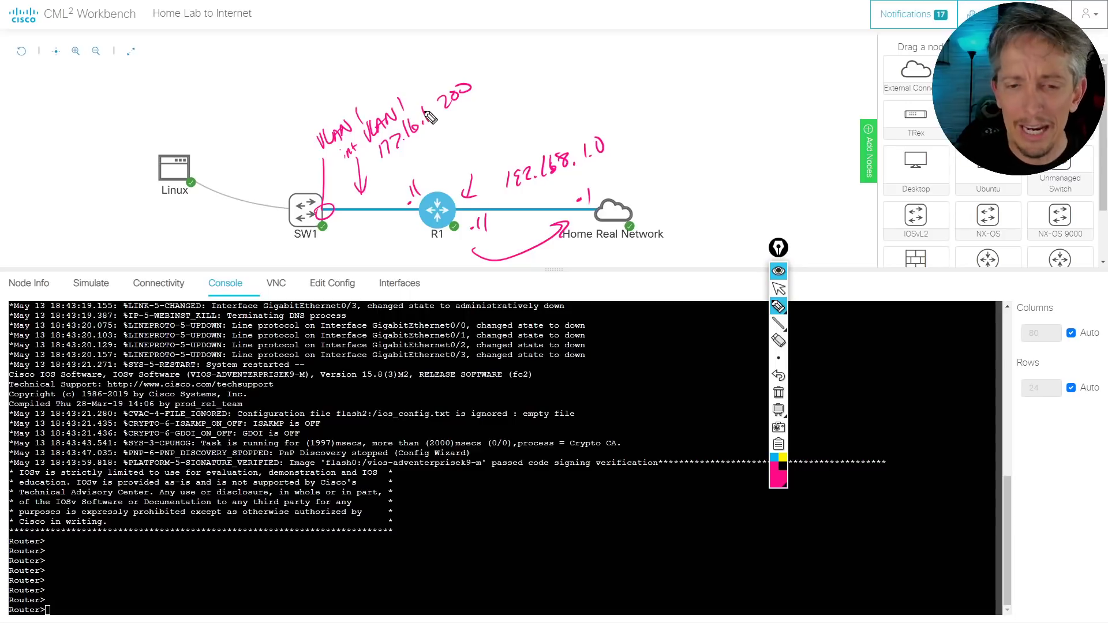
pyautogui.moveTo(342, 239)
pyautogui.mouseDown()
pyautogui.moveTo(399, 236)
pyautogui.moveTo(380, 250)
pyautogui.mouseUp()
pyautogui.moveTo(361, 233)
pyautogui.mouseDown()
pyautogui.moveTo(347, 253)
pyautogui.moveTo(362, 254)
pyautogui.mouseUp()
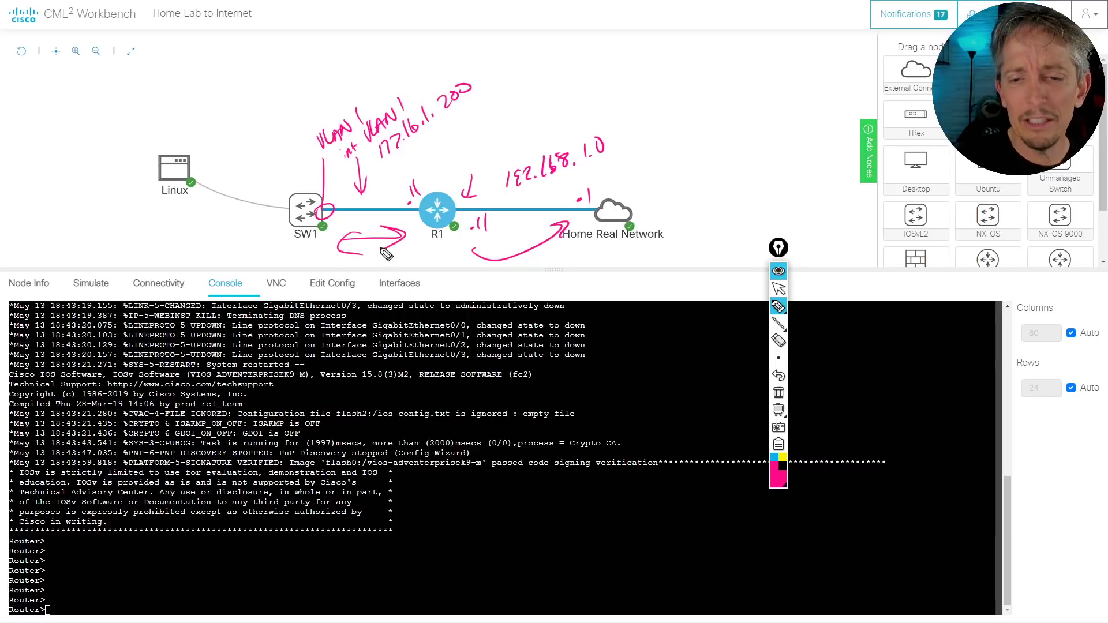
pyautogui.moveTo(470, 212); pyautogui.dragTo(557, 205)
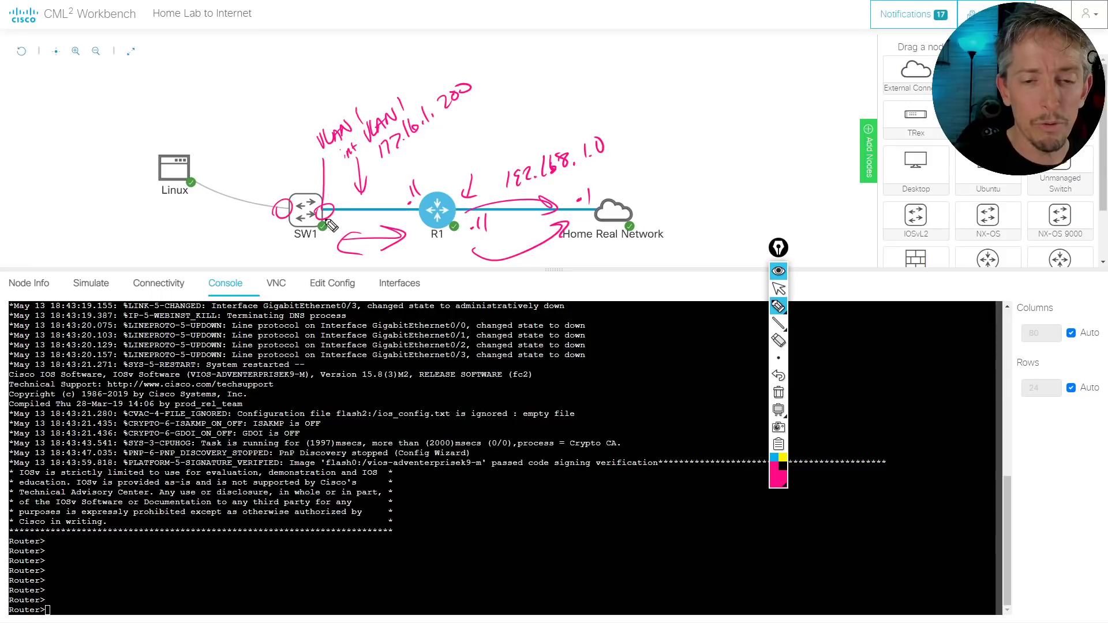
pyautogui.moveTo(285, 206); pyautogui.dragTo(279, 211)
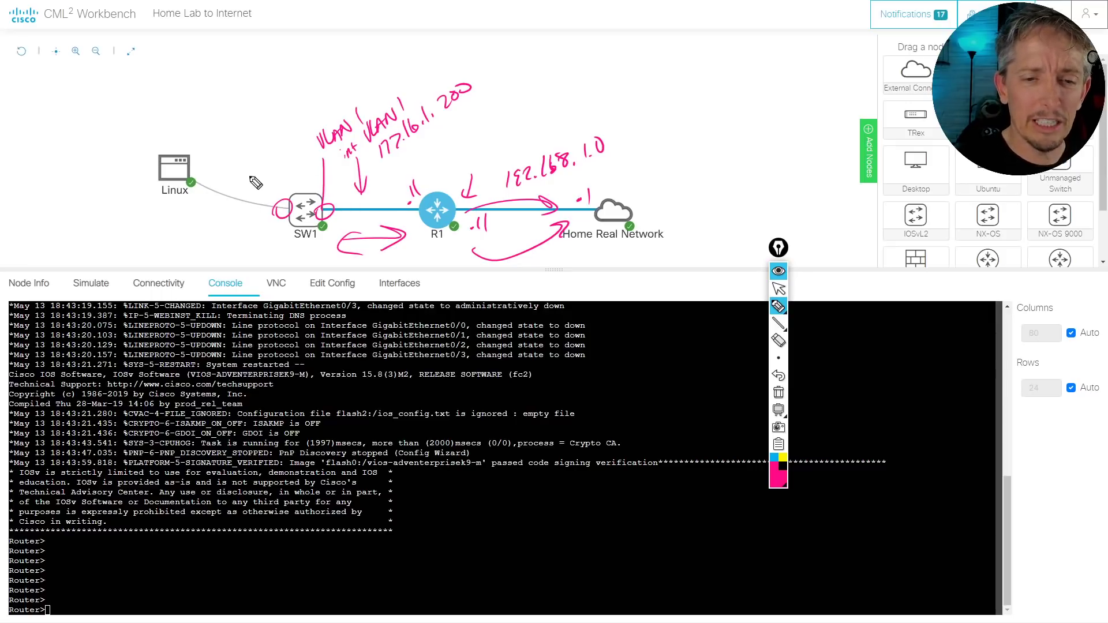
pyautogui.moveTo(252, 165)
pyautogui.mouseDown()
pyautogui.moveTo(249, 182)
pyautogui.moveTo(259, 166)
pyautogui.moveTo(235, 161)
pyautogui.moveTo(263, 128)
pyautogui.mouseUp()
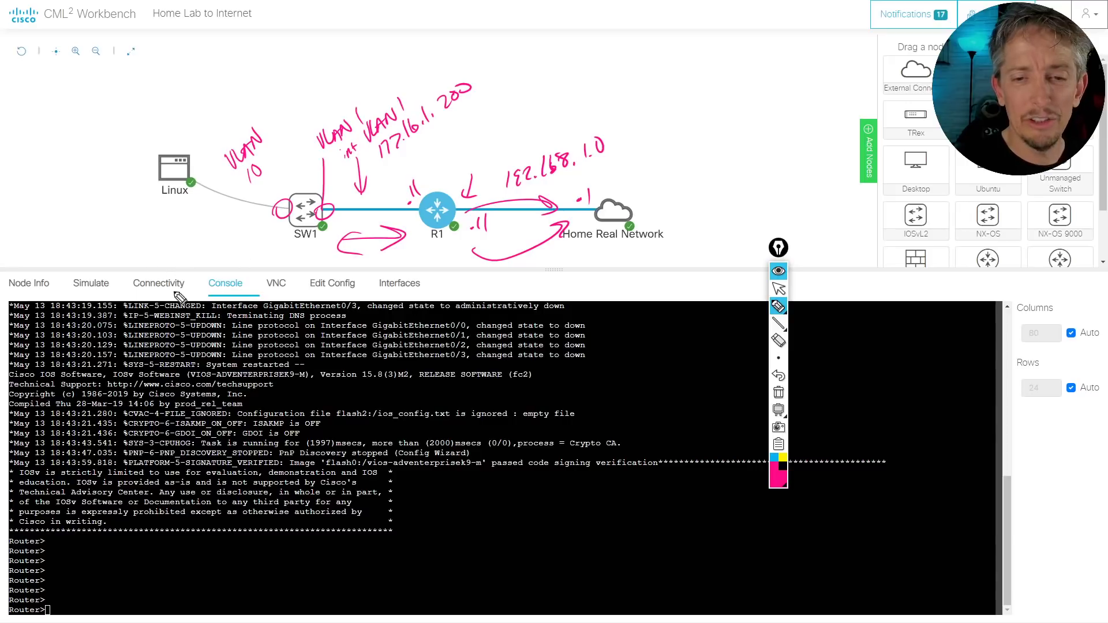
pyautogui.moveTo(177, 230)
pyautogui.mouseDown()
pyautogui.moveTo(180, 242)
pyautogui.moveTo(240, 226)
pyautogui.mouseUp()
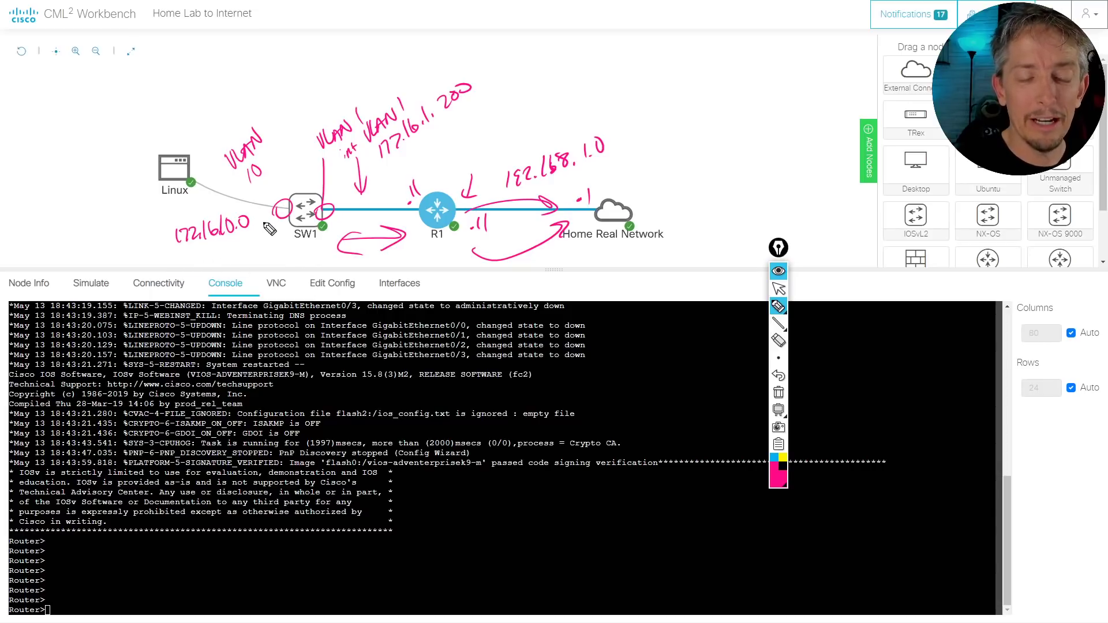
pyautogui.click(279, 173)
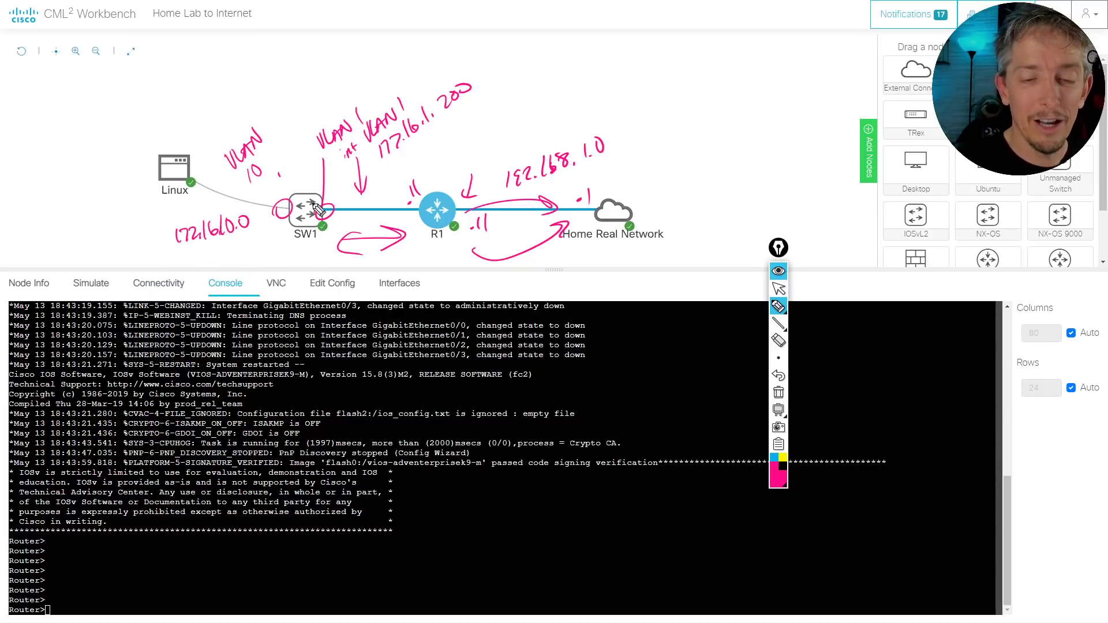
pyautogui.click(261, 256)
pyautogui.moveTo(262, 248); pyautogui.dragTo(274, 245)
pyautogui.moveTo(279, 242); pyautogui.dragTo(277, 250)
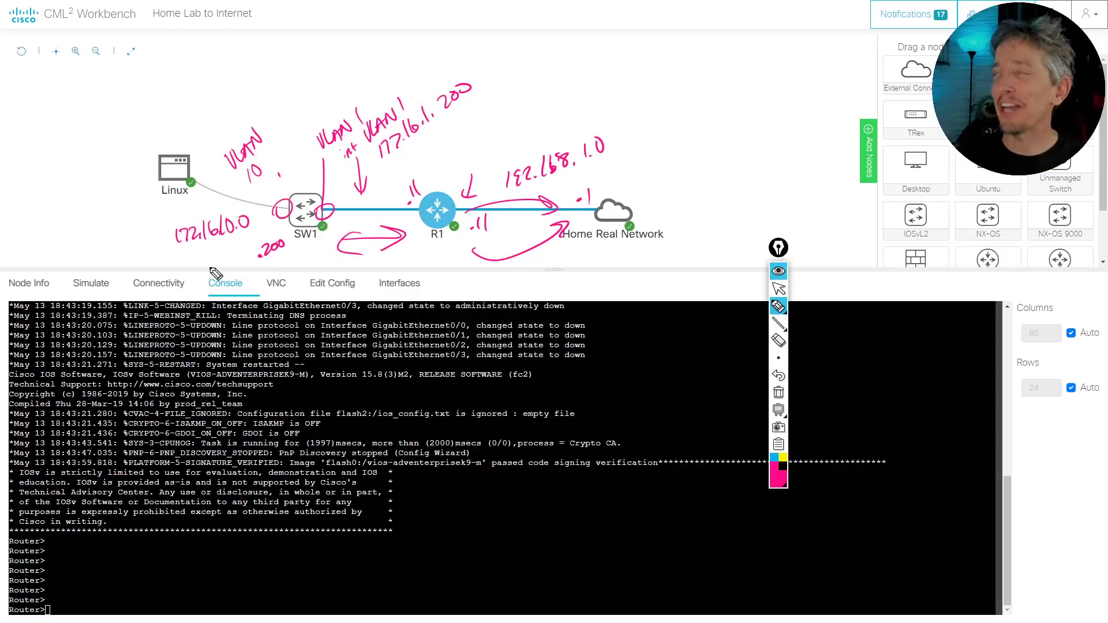
pyautogui.moveTo(301, 167); pyautogui.dragTo(304, 183)
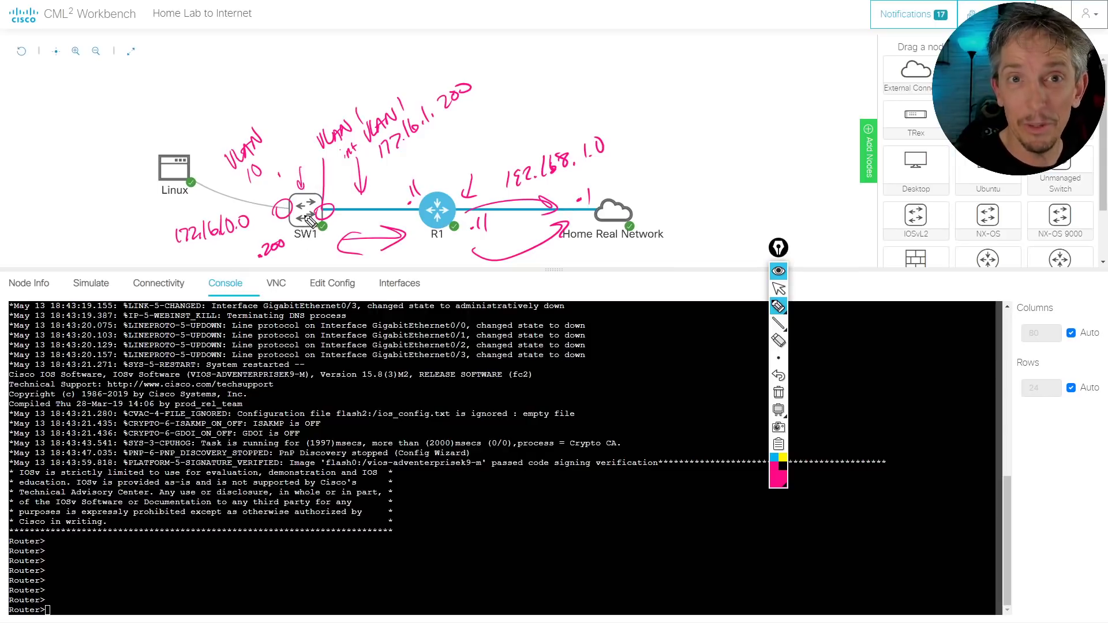
pyautogui.moveTo(136, 214); pyautogui.dragTo(150, 206)
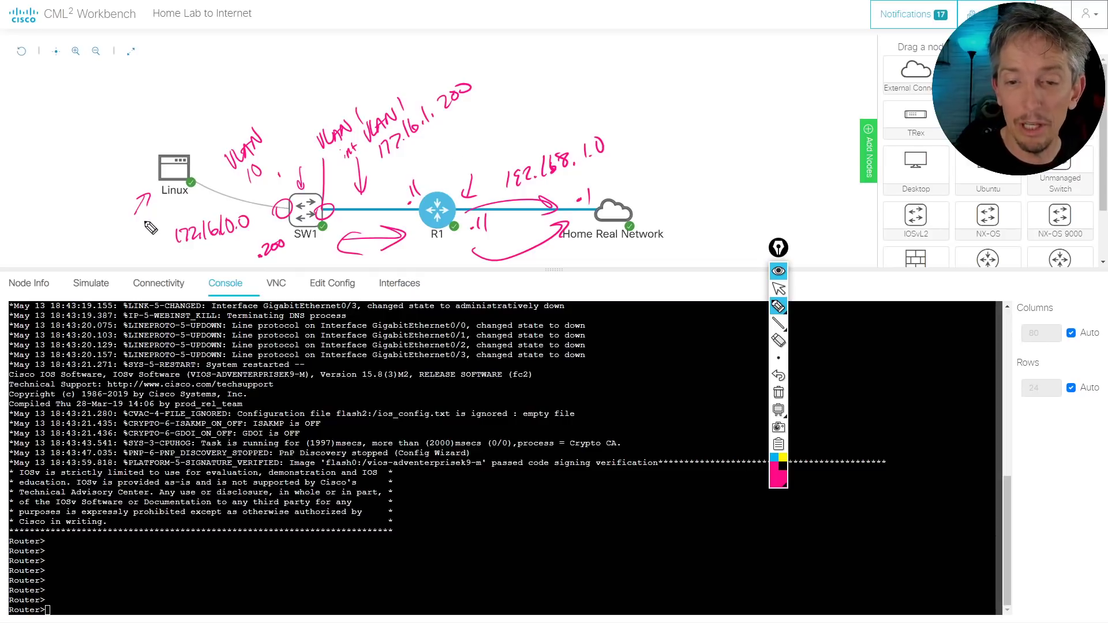
pyautogui.moveTo(451, 130); pyautogui.dragTo(446, 178)
pyautogui.moveTo(443, 164); pyautogui.dragTo(453, 169)
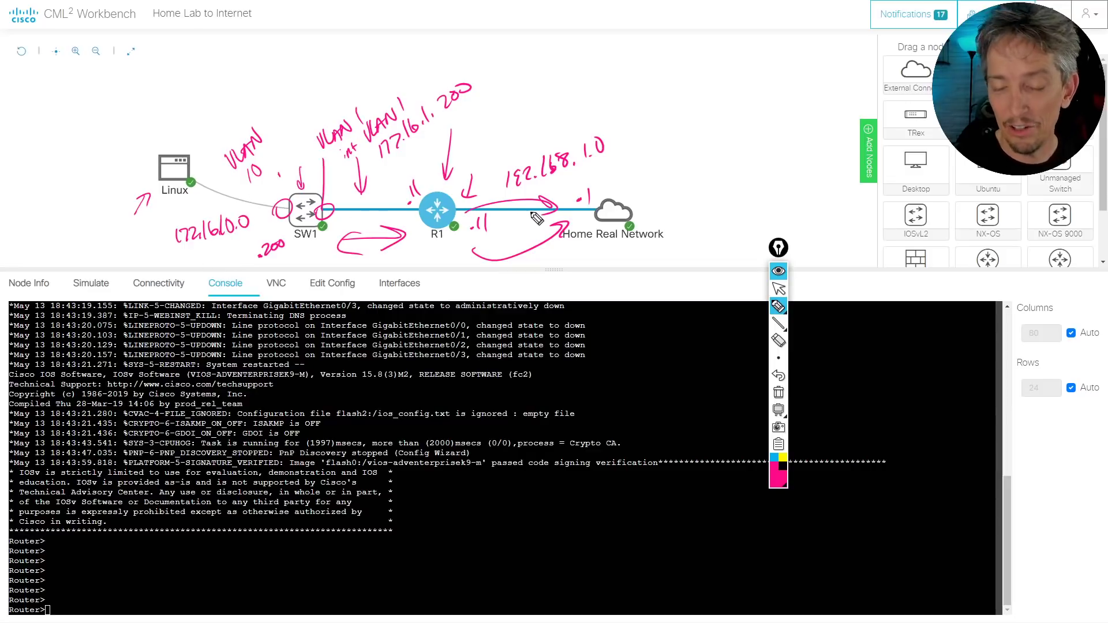
pyautogui.moveTo(510, 238); pyautogui.dragTo(524, 220)
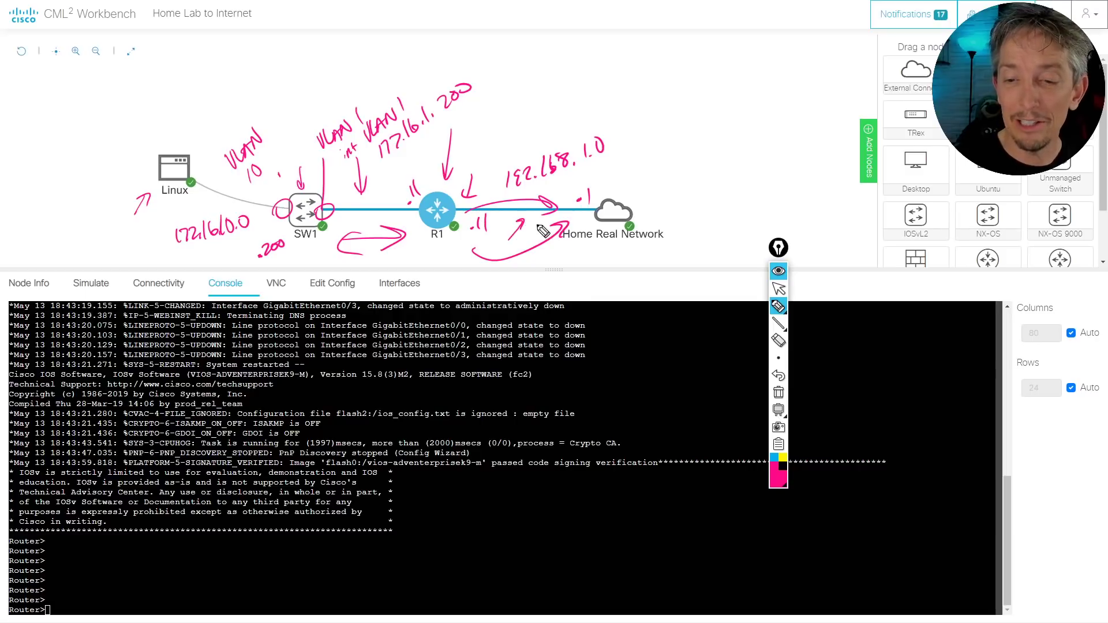
pyautogui.moveTo(615, 203)
pyautogui.mouseDown()
pyautogui.moveTo(569, 182)
pyautogui.moveTo(522, 199)
pyautogui.mouseUp()
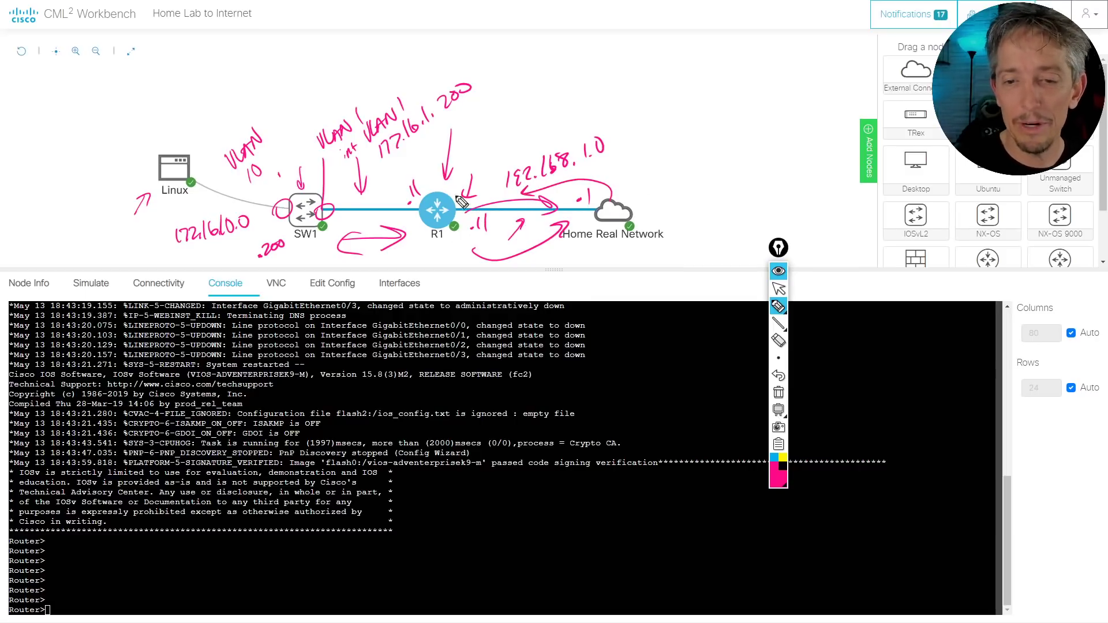
pyautogui.moveTo(630, 209)
pyautogui.mouseDown()
pyautogui.moveTo(649, 173)
pyautogui.moveTo(747, 134)
pyautogui.moveTo(626, 153)
pyautogui.mouseUp()
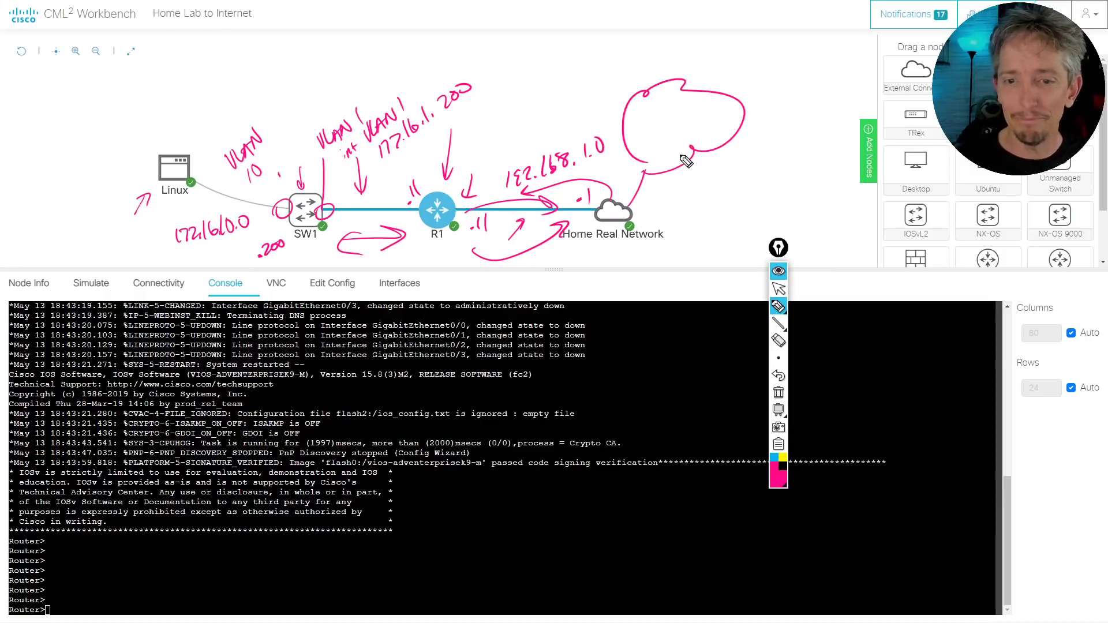
pyautogui.hotkey('ctrl', 'shift', '1')
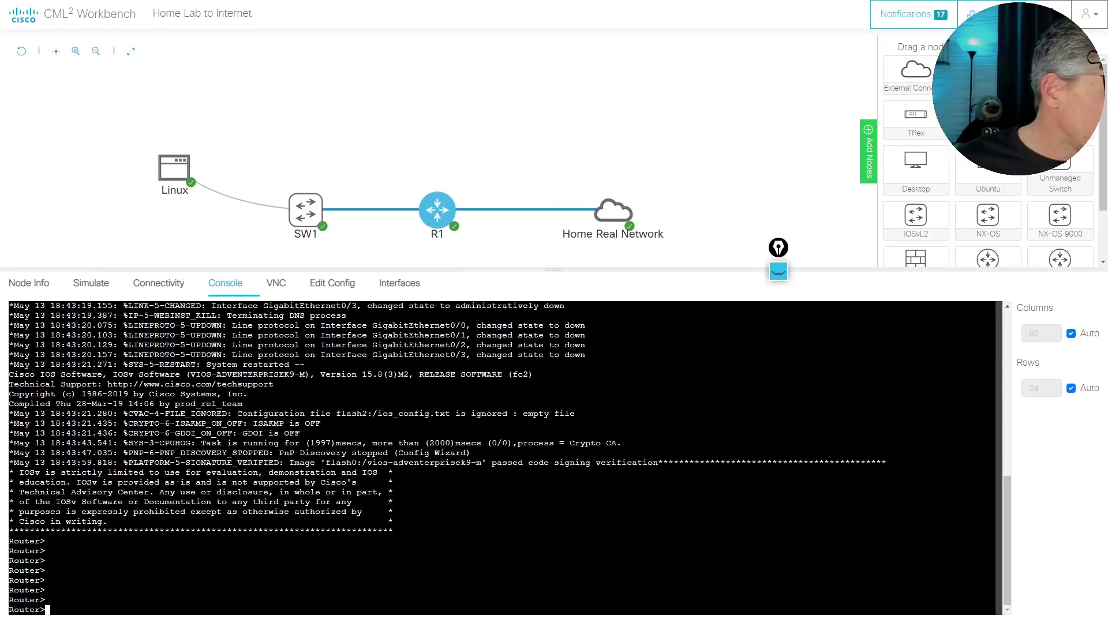
# Copy the IOS default commands from Notepad and return to R1's console
pyautogui.hotkey('alt', 'Tab')
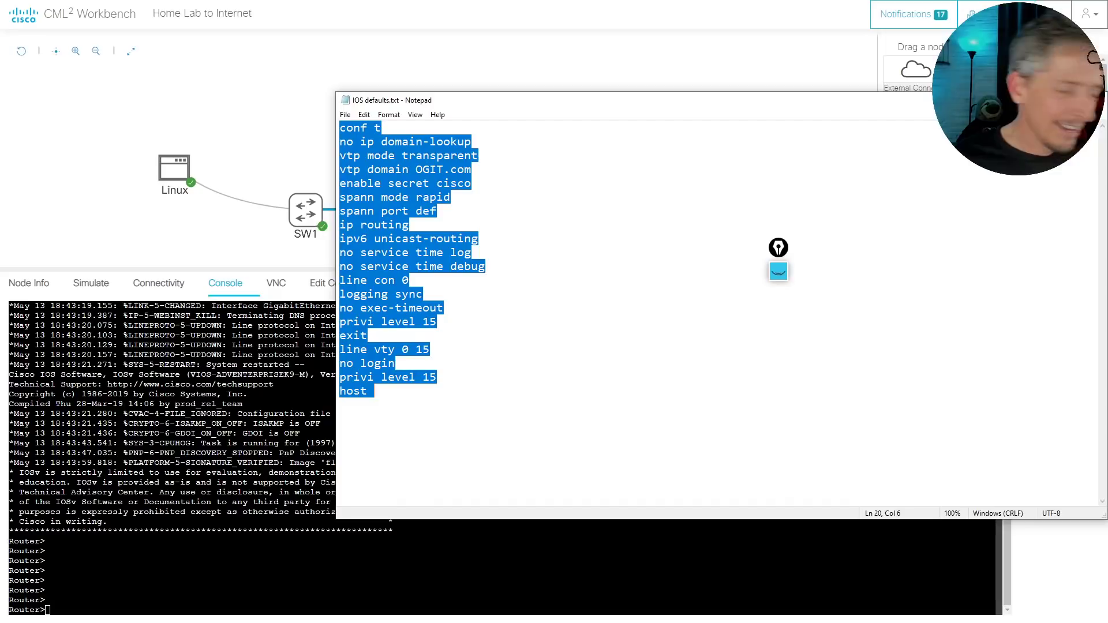
pyautogui.rightClick(383, 180)
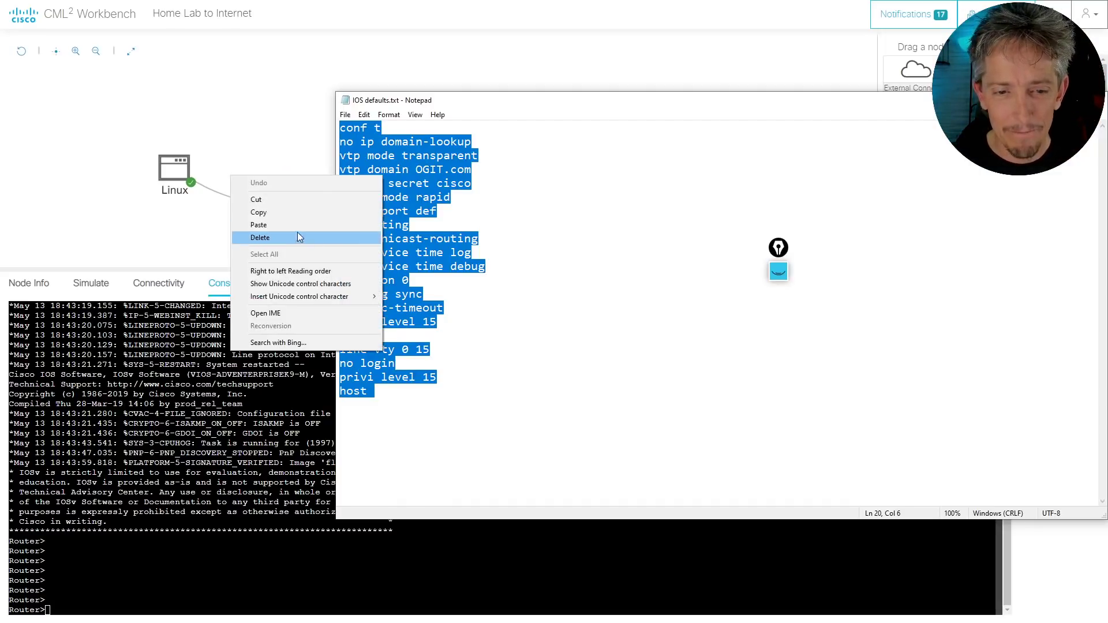
pyautogui.click(289, 215)
pyautogui.hotkey('alt', 'Tab')
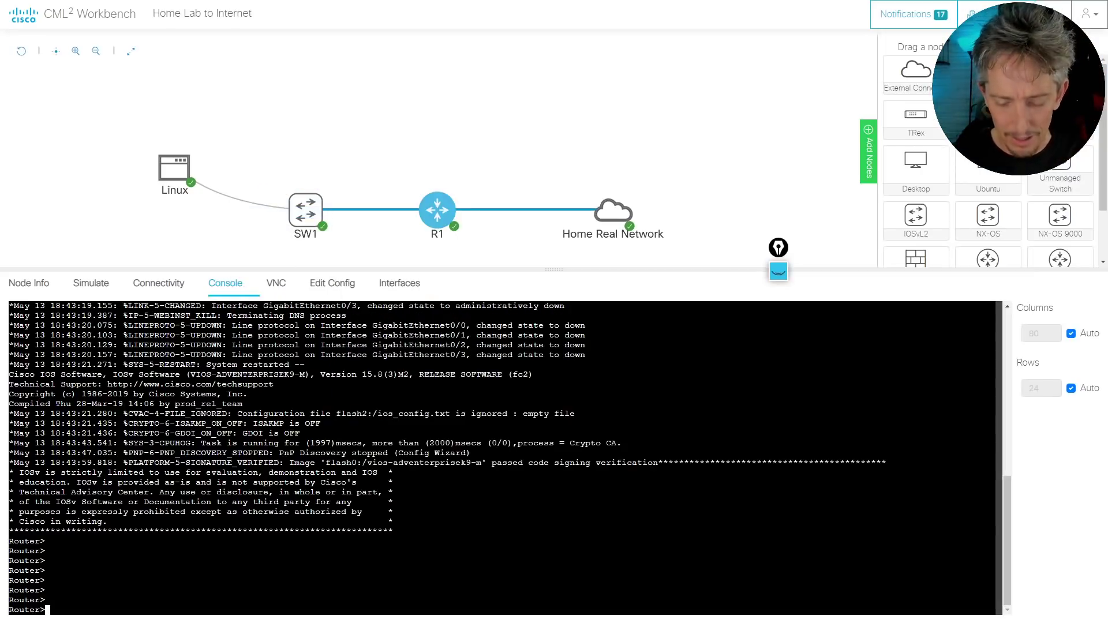
# Paste the IOS defaults into R1 from enable mode, name it R1, save with do wr, then enter int gig 0/0
pyautogui.write('en')
pyautogui.press('Return')
pyautogui.press('Return')
pyautogui.press('Return')
pyautogui.press('Return')
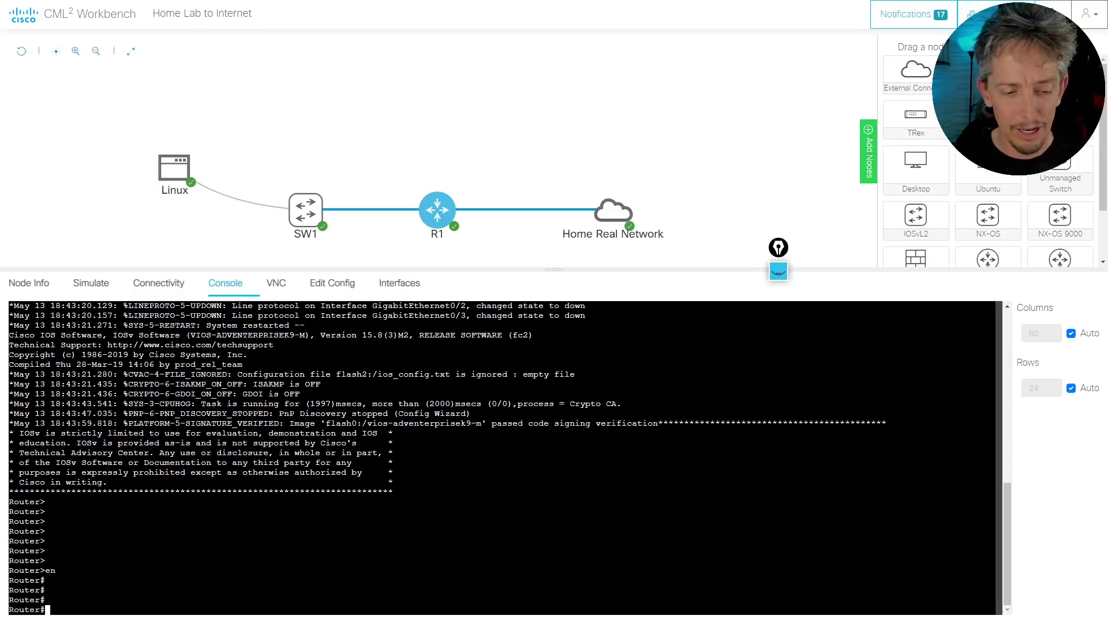
pyautogui.rightClick(374, 537)
pyautogui.click(404, 416)
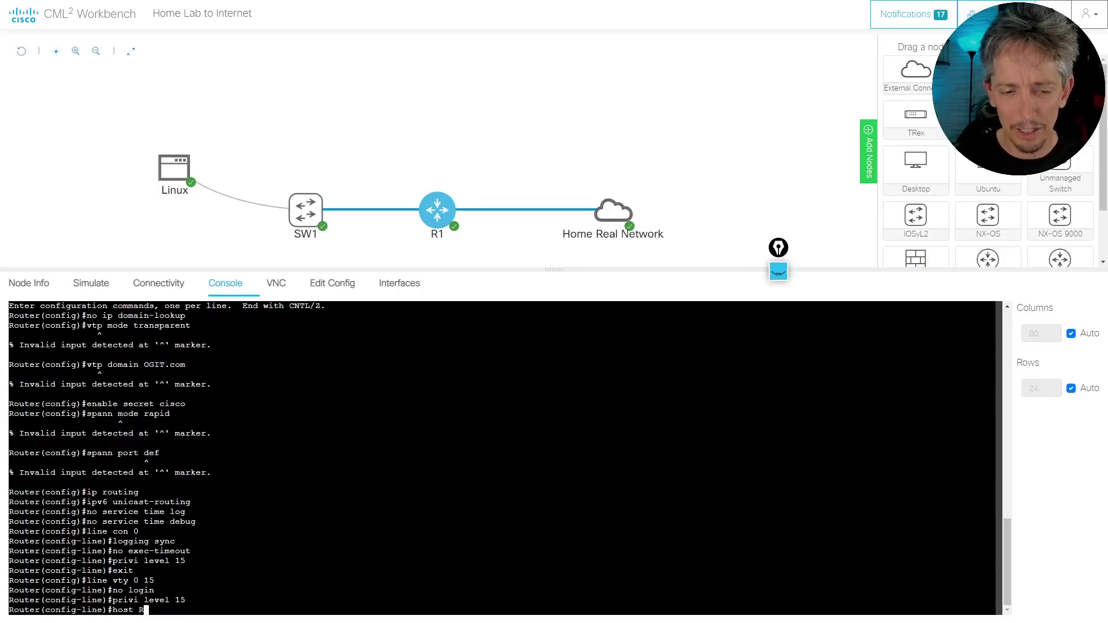
pyautogui.press('Return')
pyautogui.press('Return')
pyautogui.press('Return')
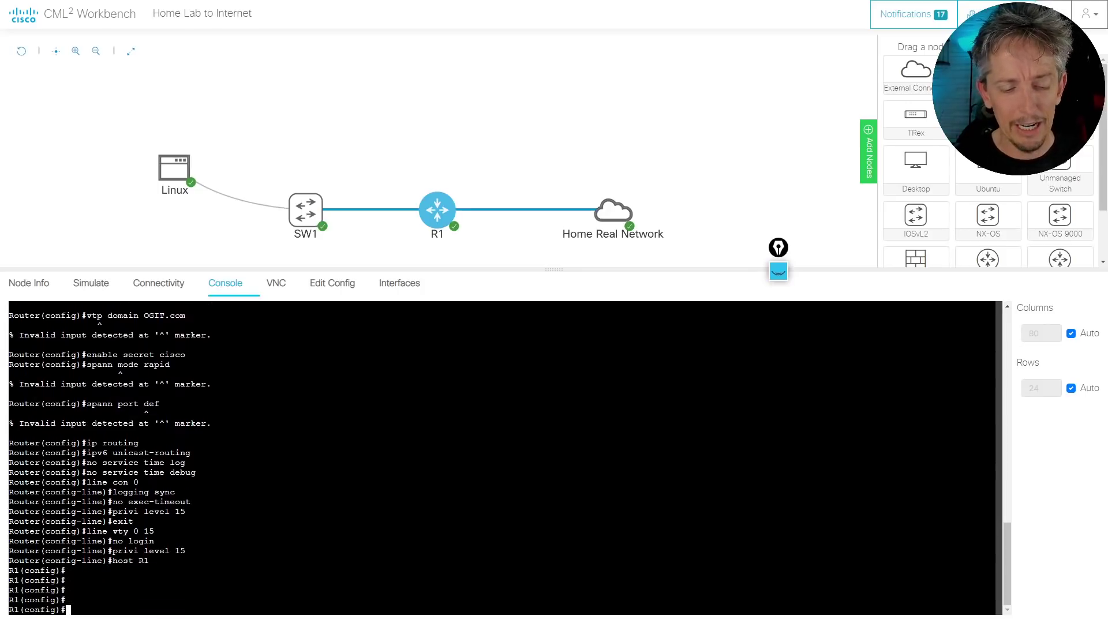
pyautogui.write('do wr')
pyautogui.press('Return')
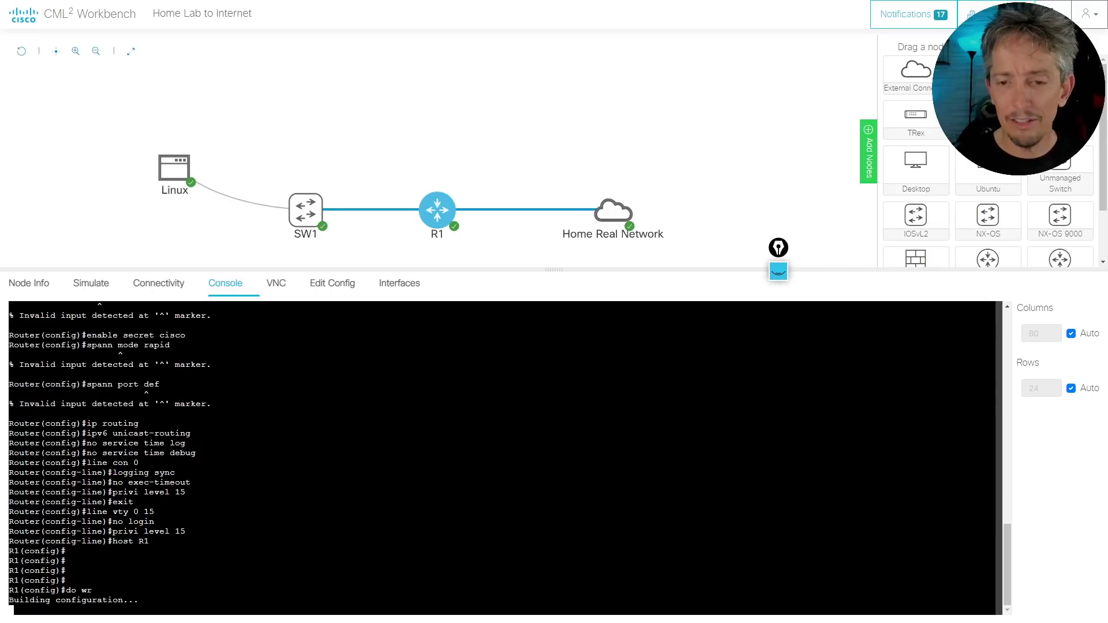
pyautogui.moveTo(450, 218)
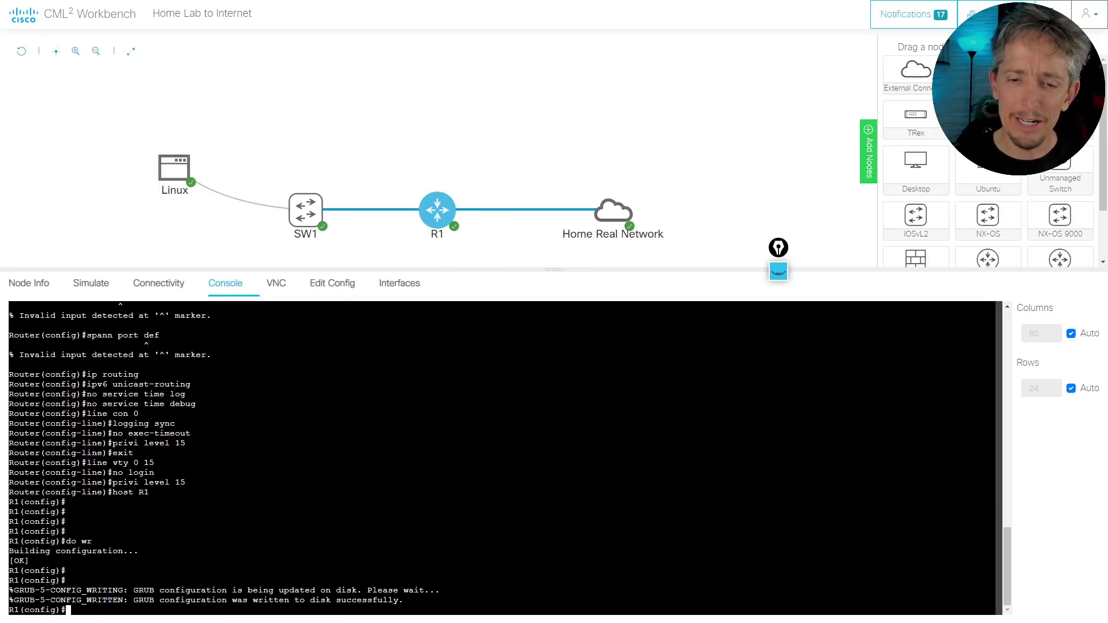
pyautogui.write('int')
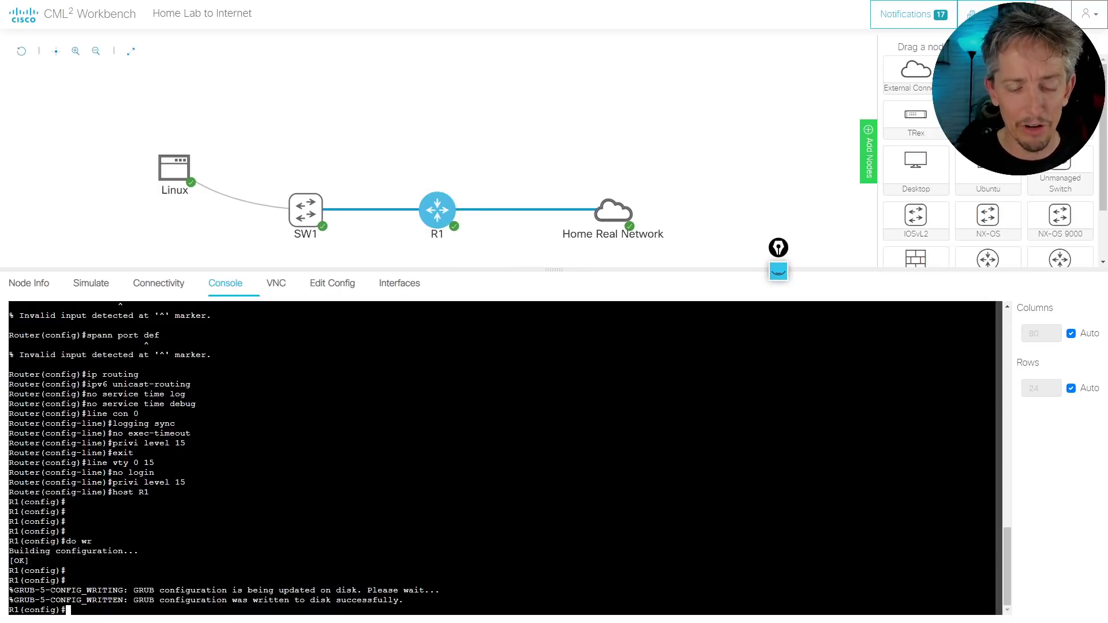
pyautogui.write(' gig 0/0')
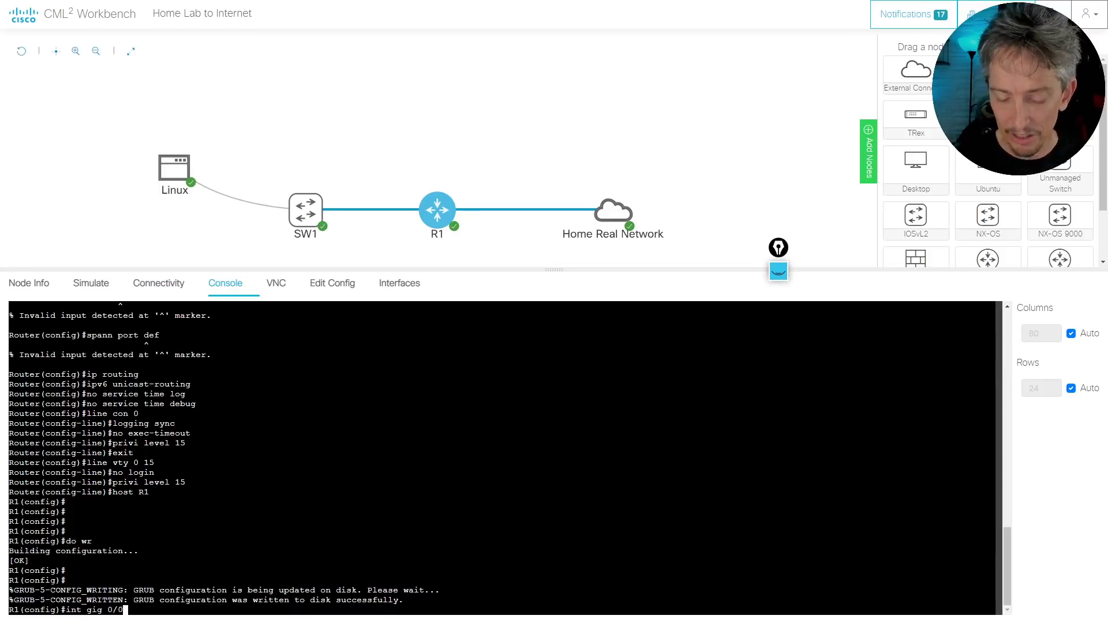
# Enable R1's Gi0/0 with address 192.168.1.11/24 and ping the 192.168.1.1 gateway
pyautogui.press('Return')
pyautogui.write('no shut')
pyautogui.press('Return')
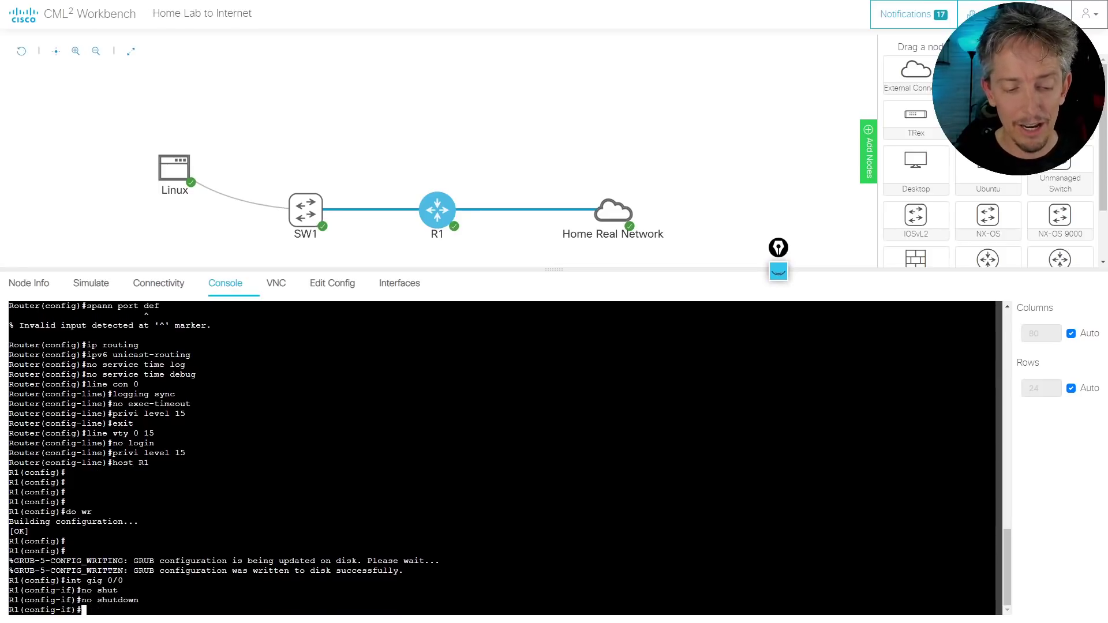
pyautogui.write('ip add 19')
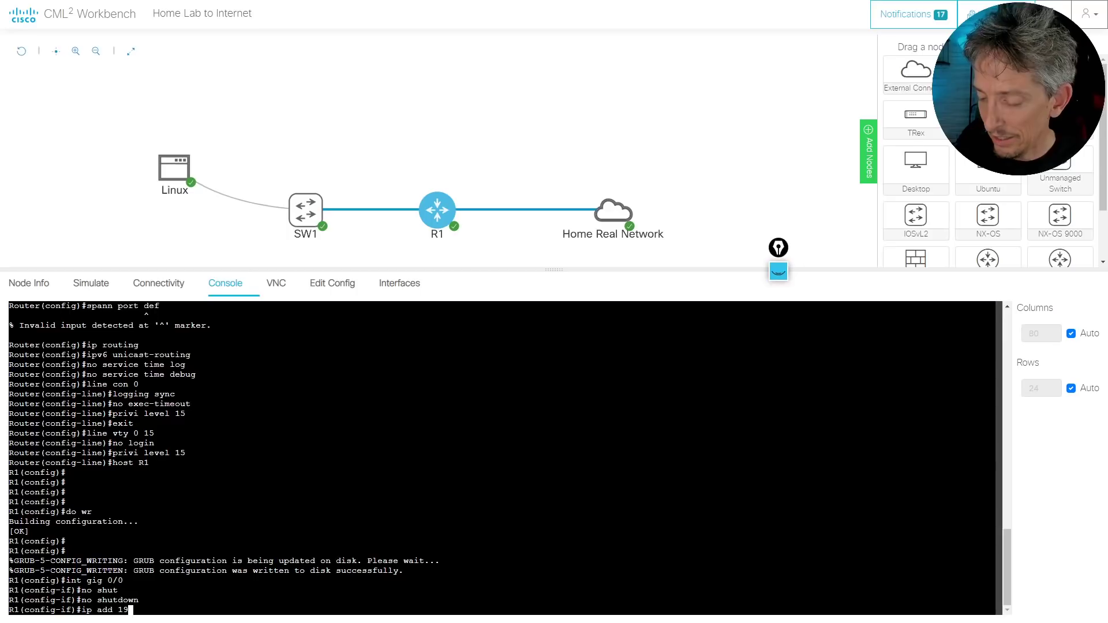
pyautogui.write('2.168.1.11 2')
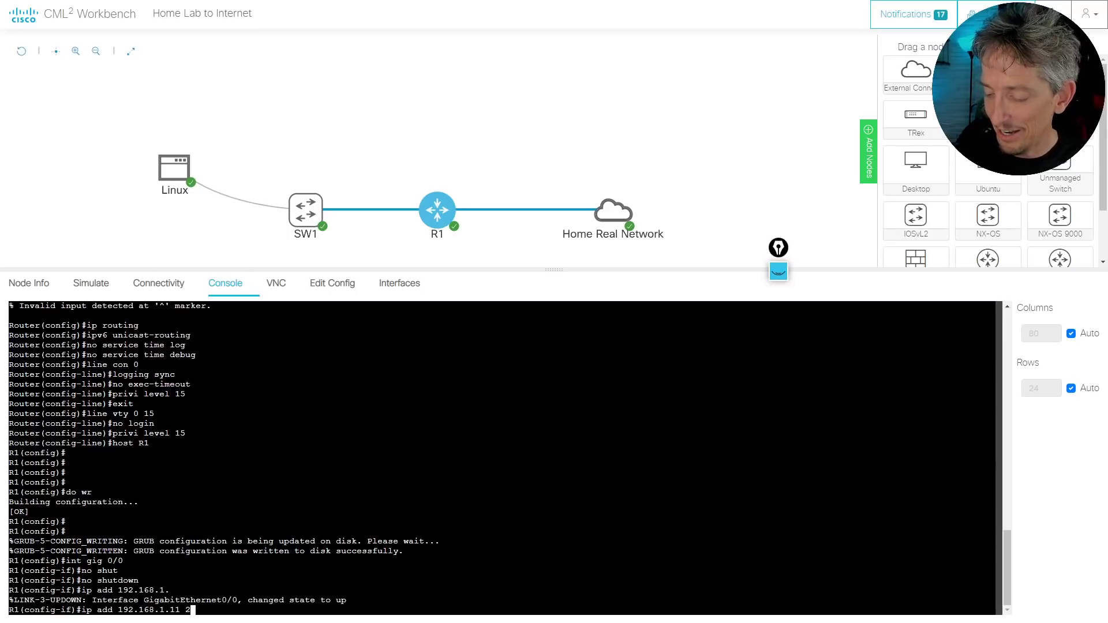
pyautogui.write('55.255.255.0')
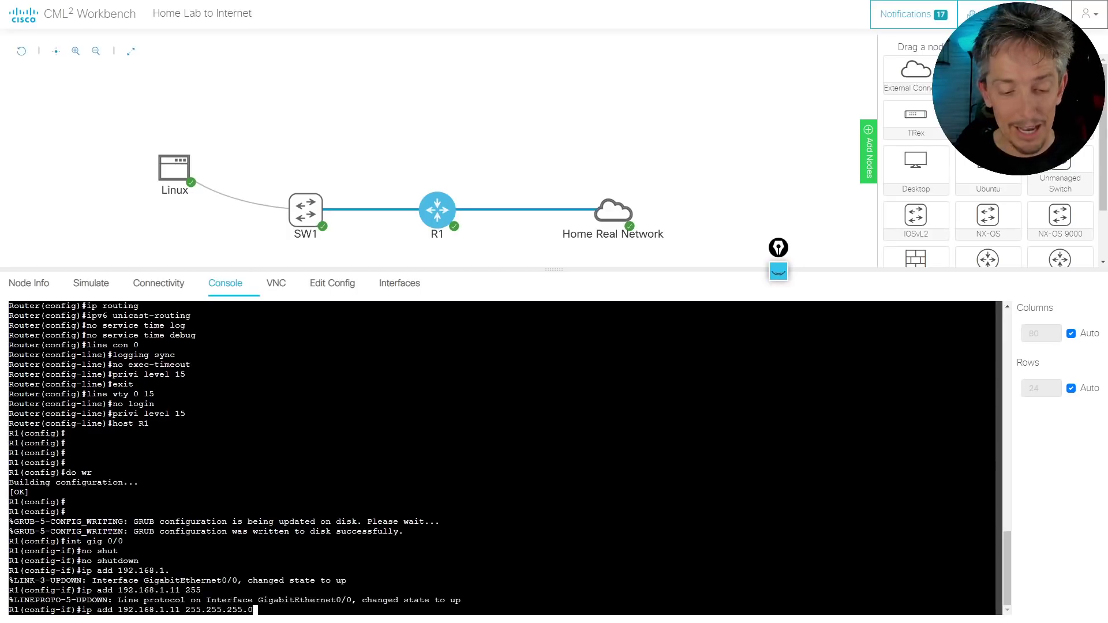
pyautogui.press('Return')
pyautogui.press('Return')
pyautogui.press('Return')
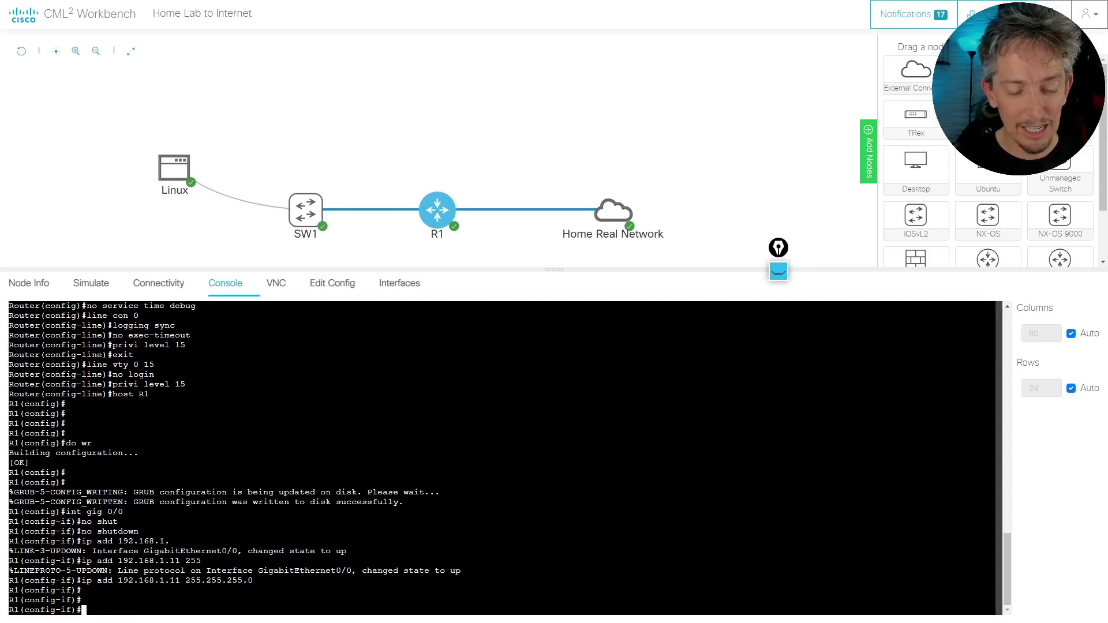
pyautogui.write('do ping ')
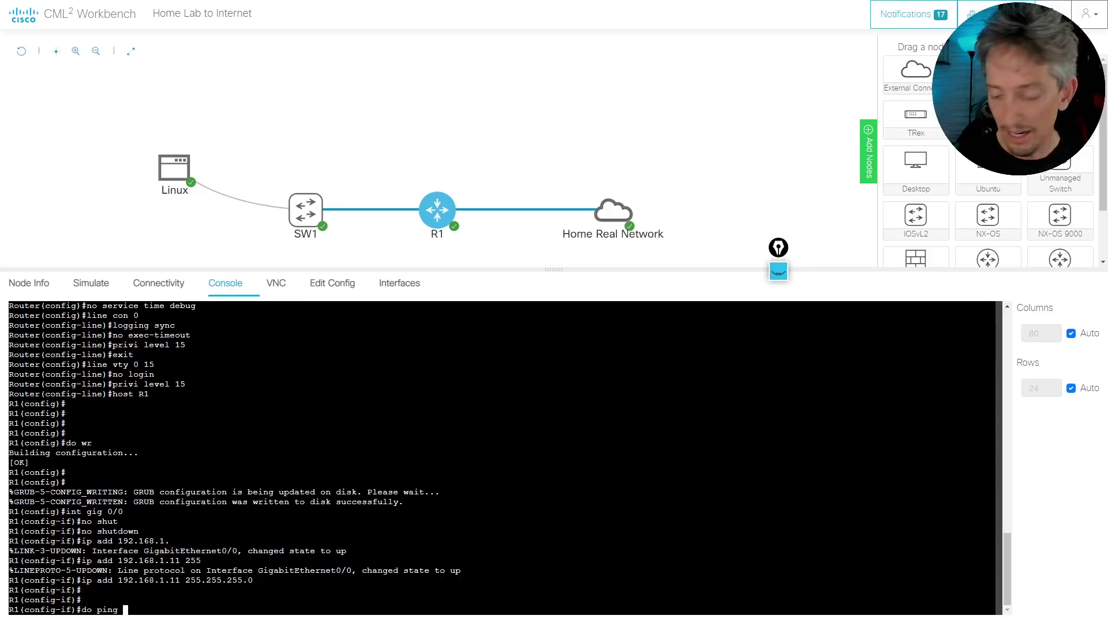
pyautogui.write('192.168')
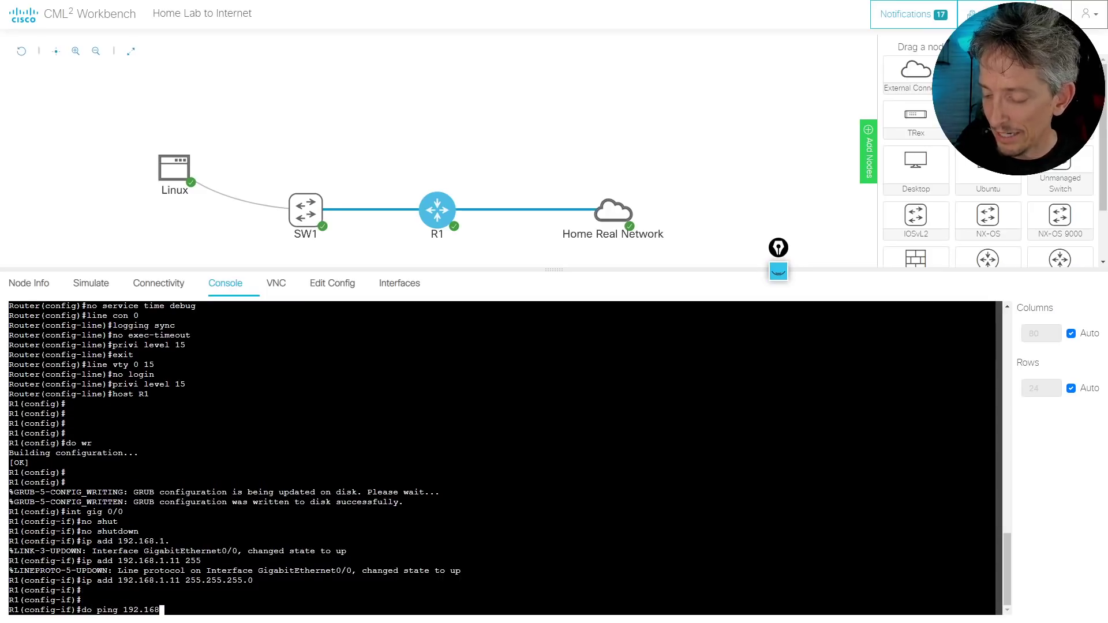
pyautogui.write('.1.1')
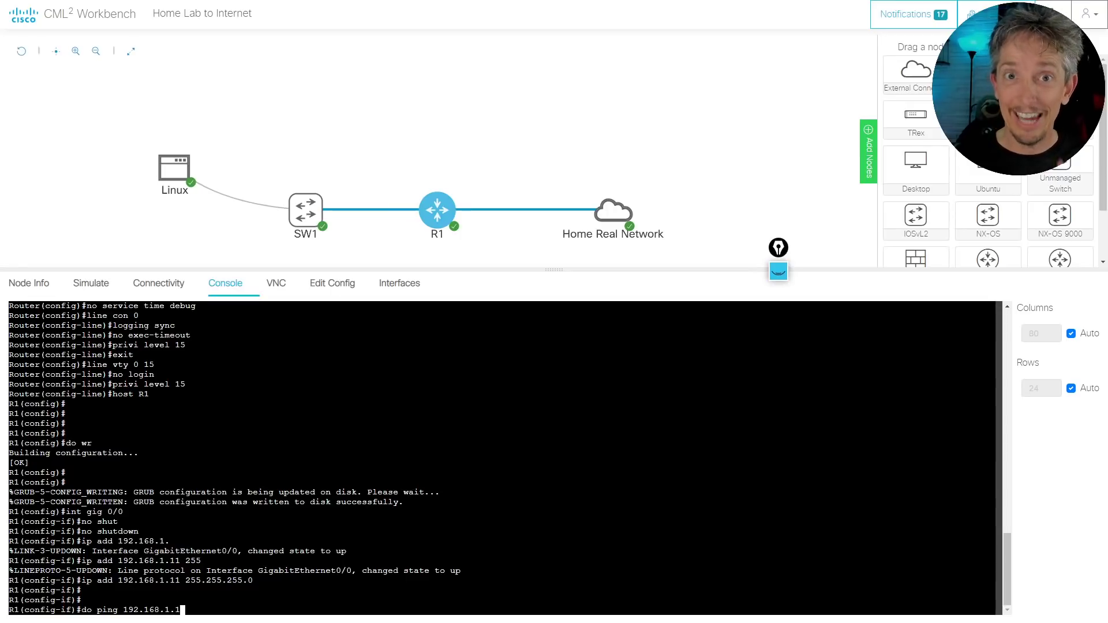
pyautogui.press('Return')
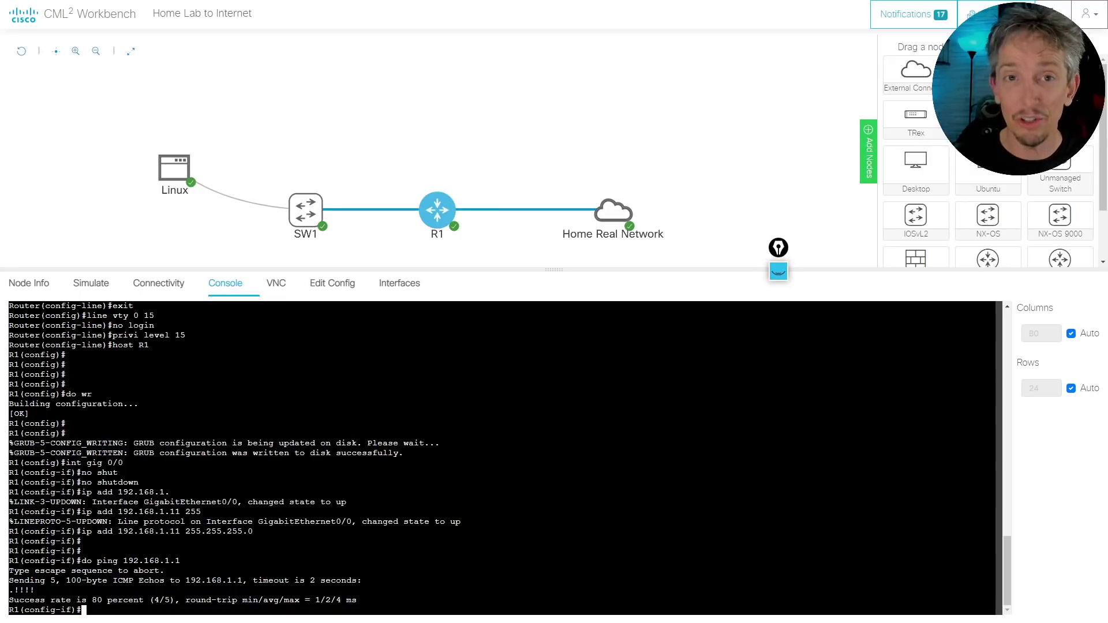
# Add a default route 0.0.0.0 0.0.0.0 via 192.168.1.1 and display R1's routing table
pyautogui.write('exit')
pyautogui.press('Return')
pyautogui.write('ip  ')
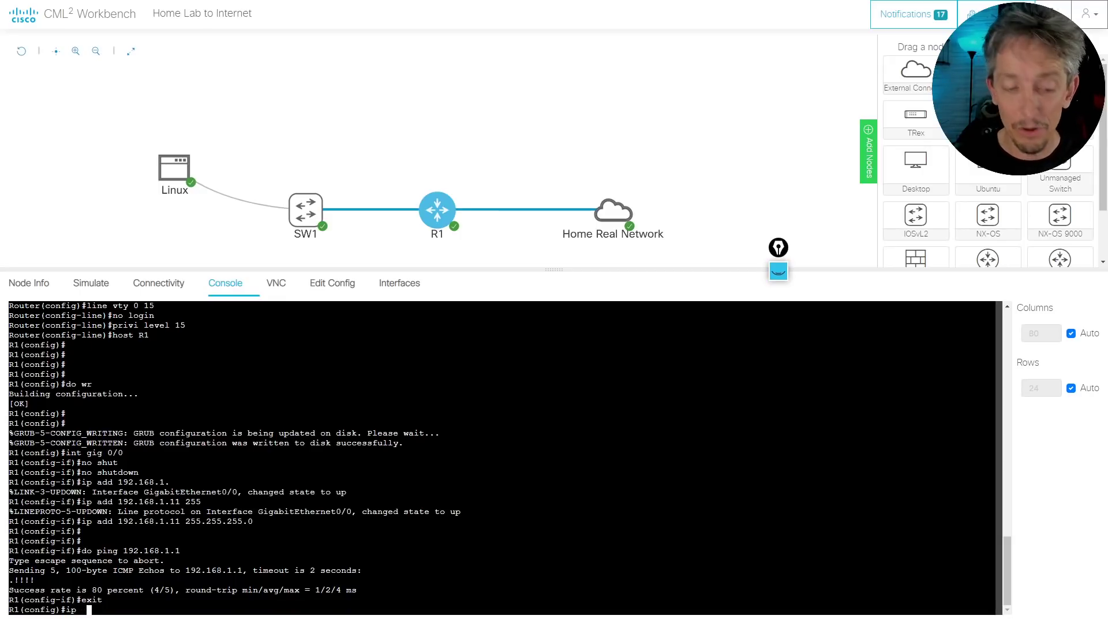
pyautogui.write('route')
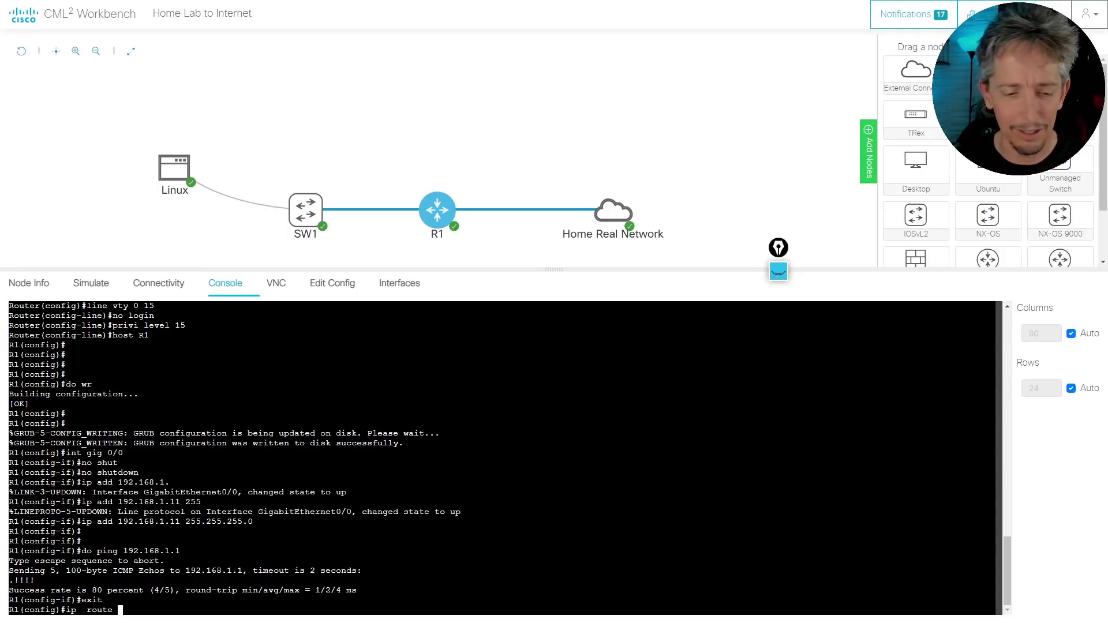
pyautogui.write('0.0.0.0 ')
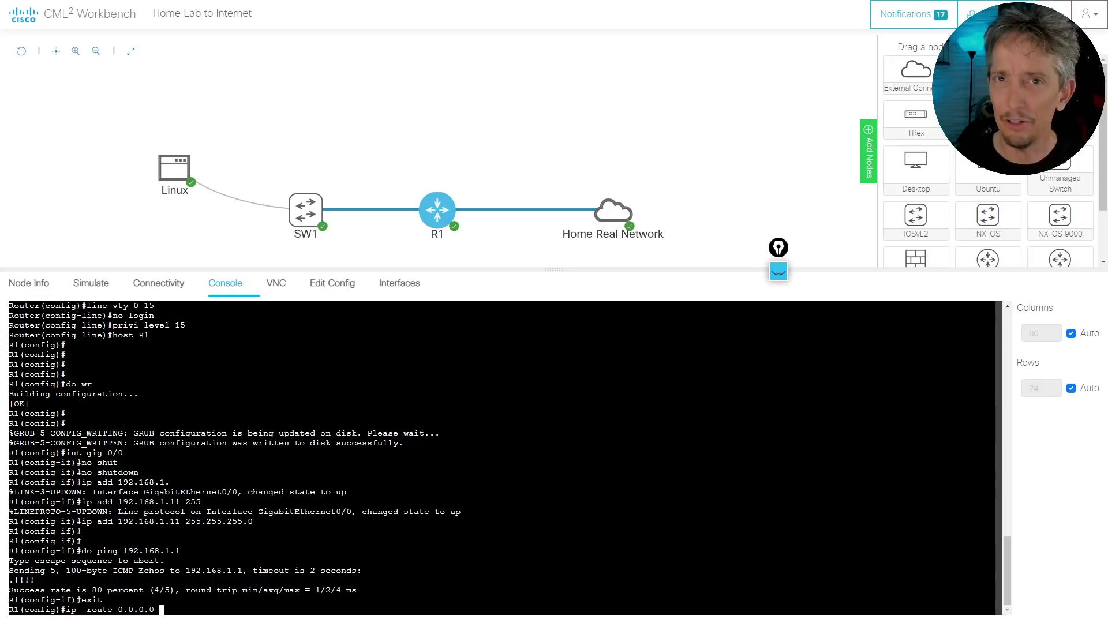
pyautogui.write('0.0')
pyautogui.press('BackSpace')
pyautogui.press('BackSpace')
pyautogui.press('BackSpace')
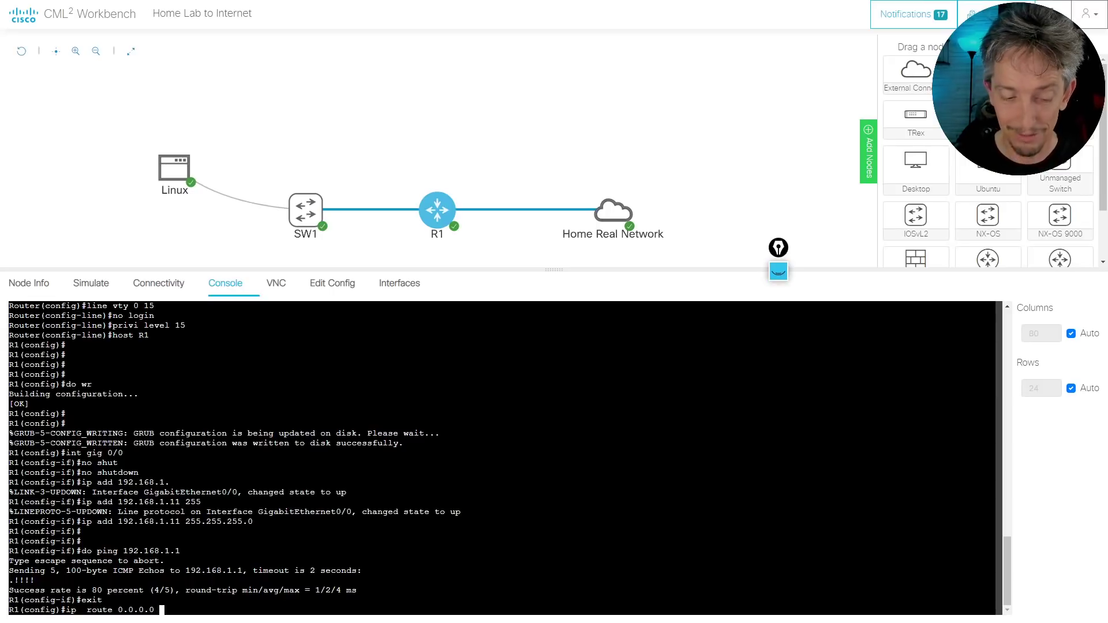
pyautogui.write('0.0.0.0 0.0.0.0')
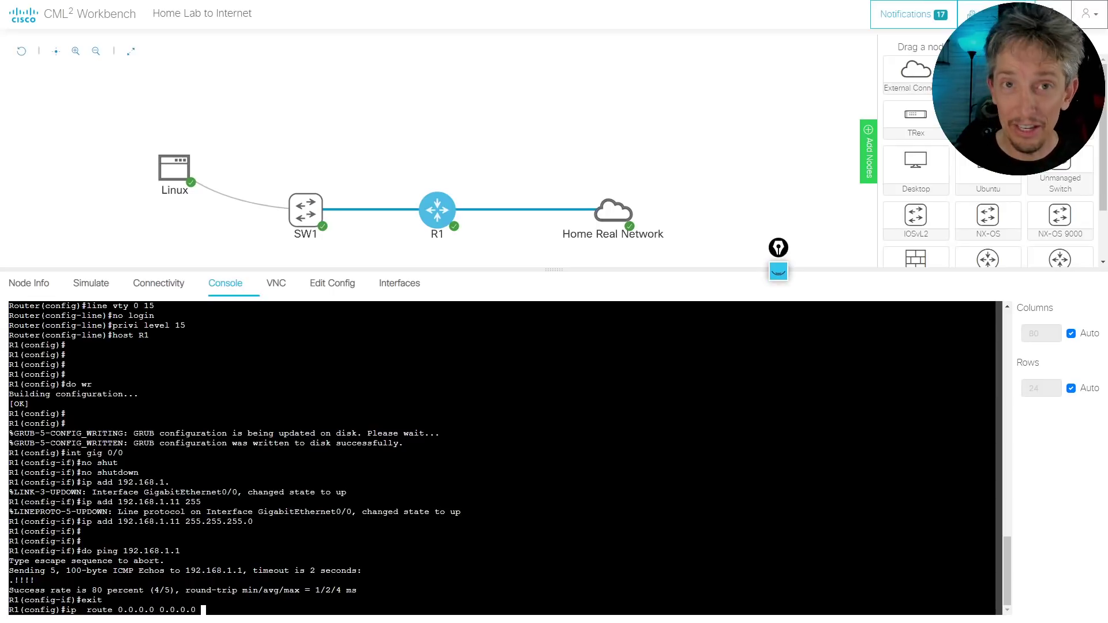
pyautogui.write('192.')
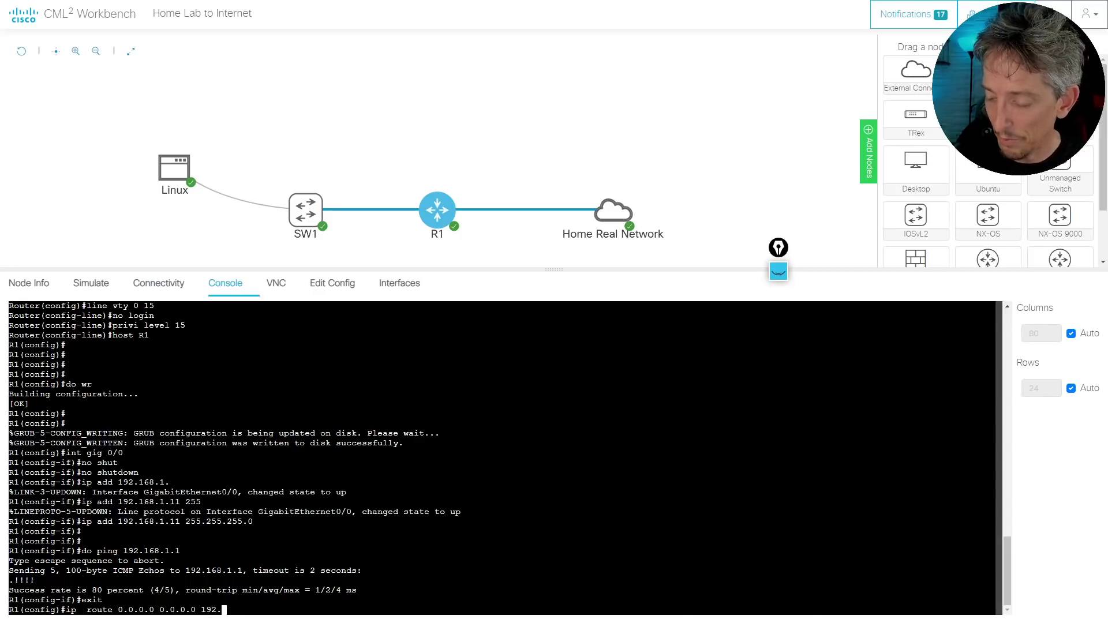
pyautogui.write('168.1.1')
pyautogui.press('Return')
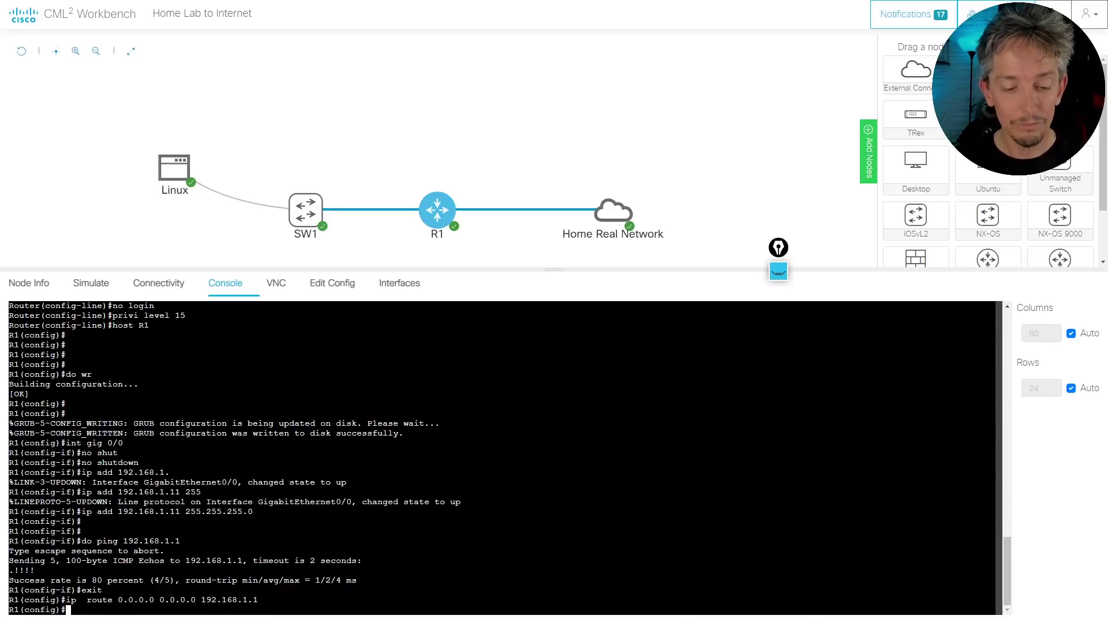
pyautogui.write('do show ip route')
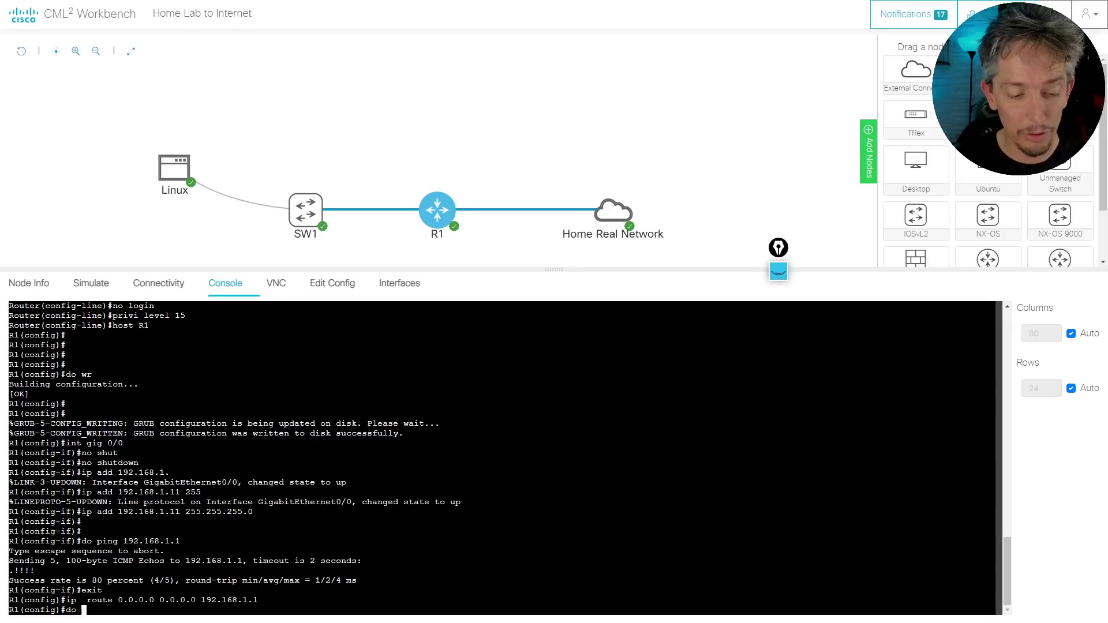
pyautogui.press('Return')
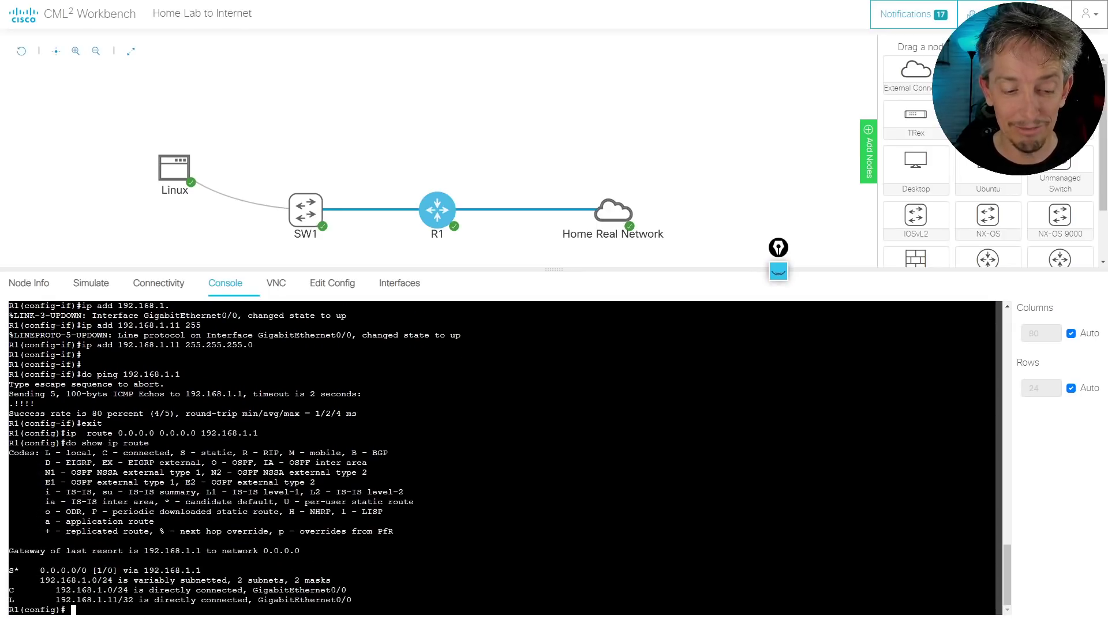
# Ping 8.8.8.8 from R1 to test internet reachability
pyautogui.tripleClick(131, 571)
pyautogui.click(130, 572)
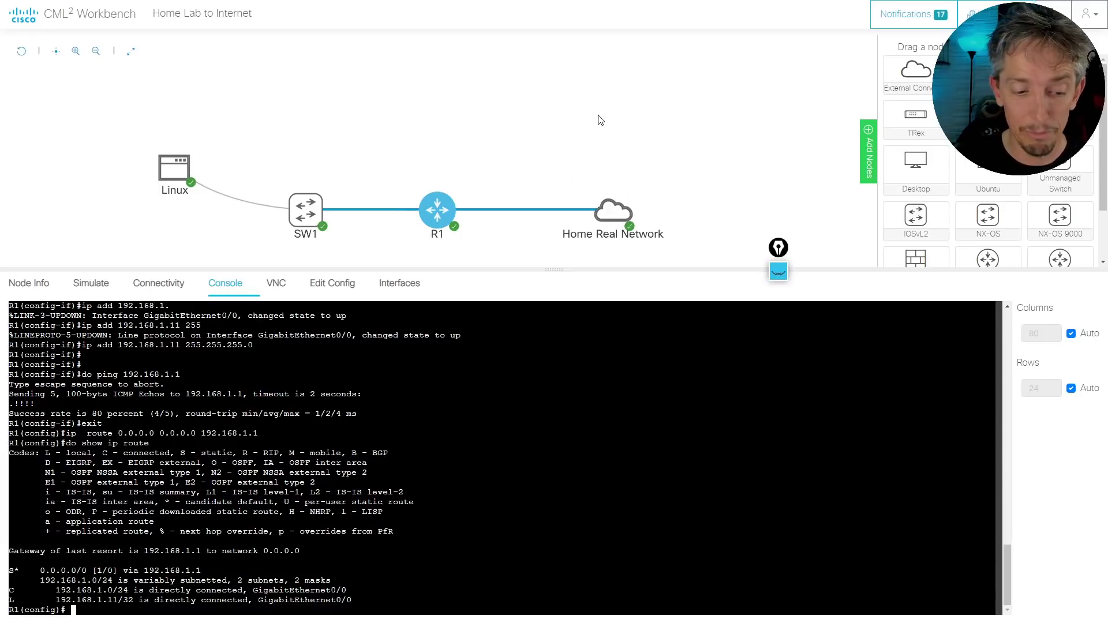
pyautogui.write('do pi')
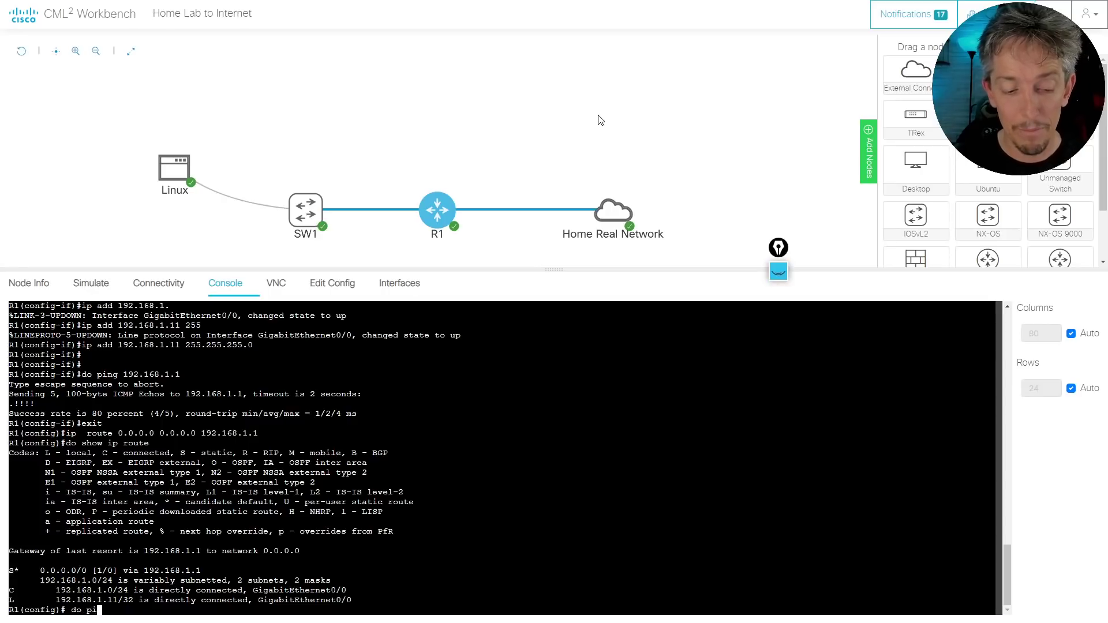
pyautogui.write('ng ')
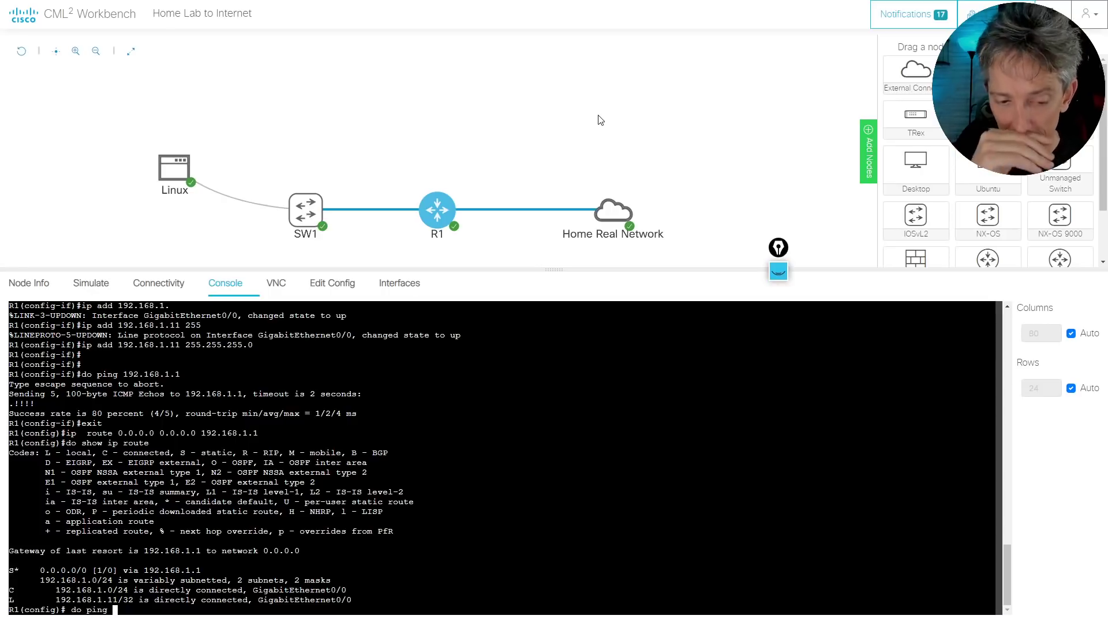
pyautogui.write('8.8.8.8')
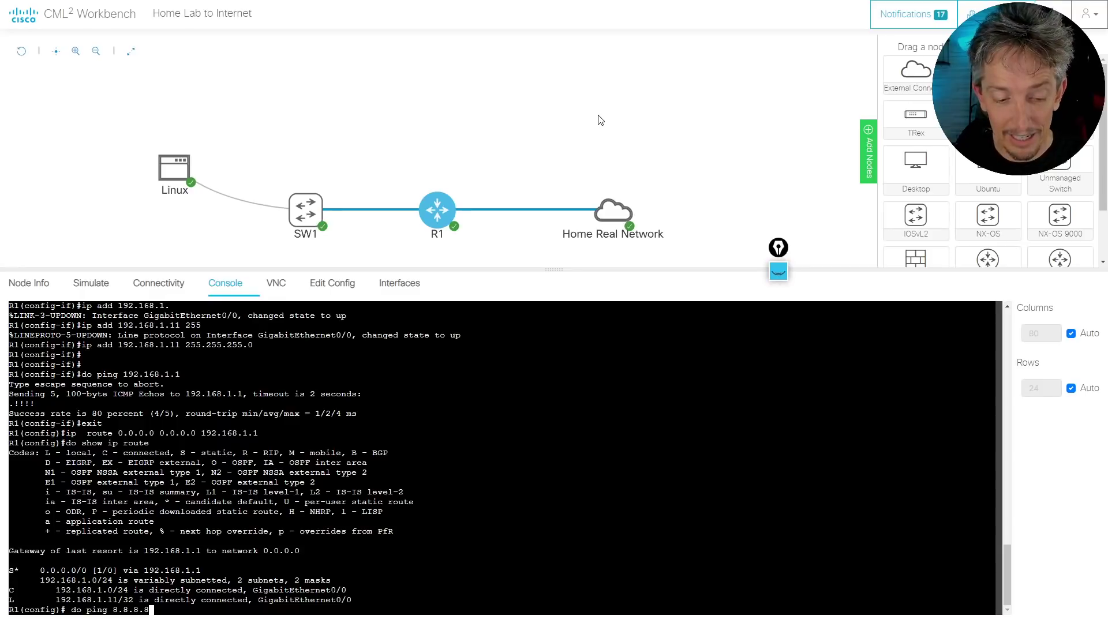
pyautogui.press('Return')
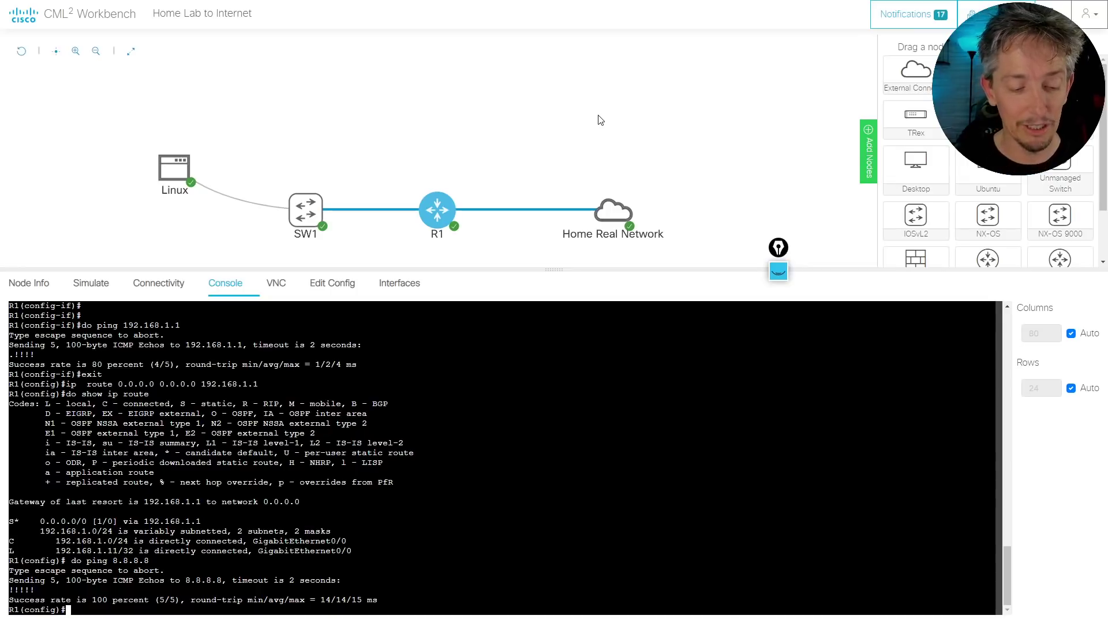
# Traceroute to 8.8.8.8 and pick out the first hops, 192.168.1.1 and 10.74.0.1
pyautogui.press('Up')
pyautogui.press('BackSpace')
pyautogui.press('BackSpace')
pyautogui.press('BackSpace')
pyautogui.press('BackSpace')
pyautogui.press('BackSpace')
pyautogui.press('BackSpace')
pyautogui.press('BackSpace')
pyautogui.press('BackSpace')
pyautogui.press('BackSpace')
pyautogui.press('BackSpace')
pyautogui.press('BackSpace')
pyautogui.press('BackSpace')
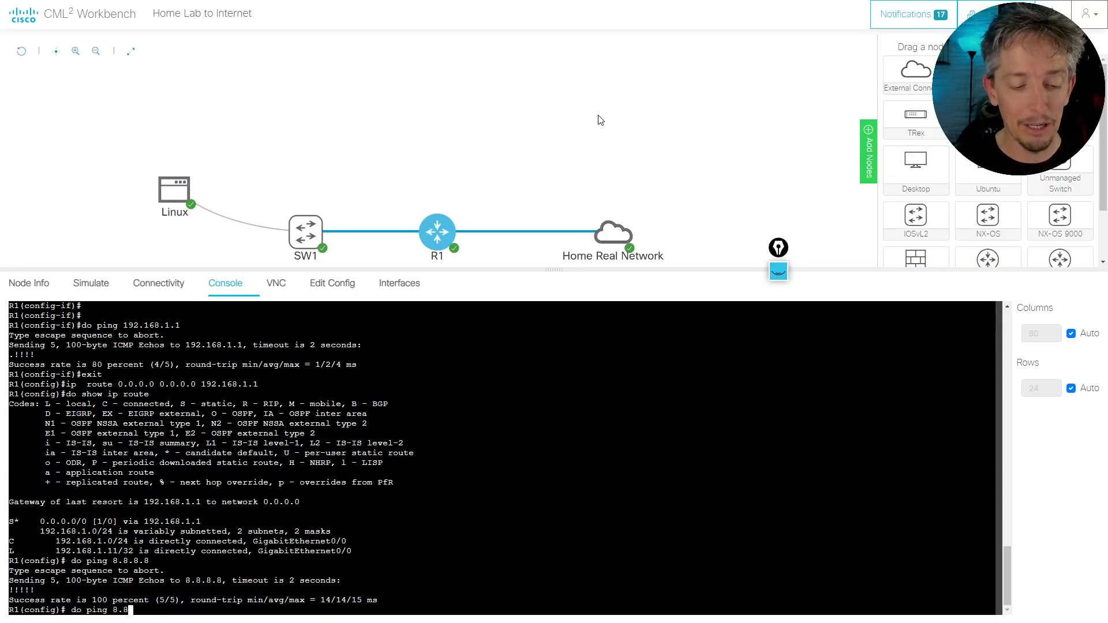
pyautogui.write('tr')
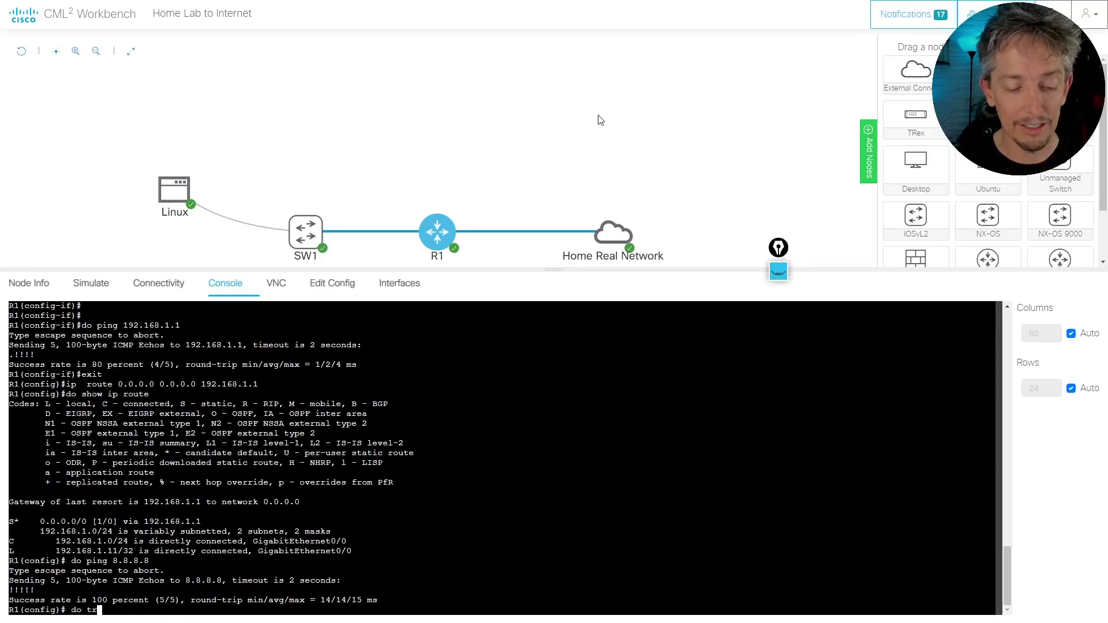
pyautogui.write('ace 8.8.8.8')
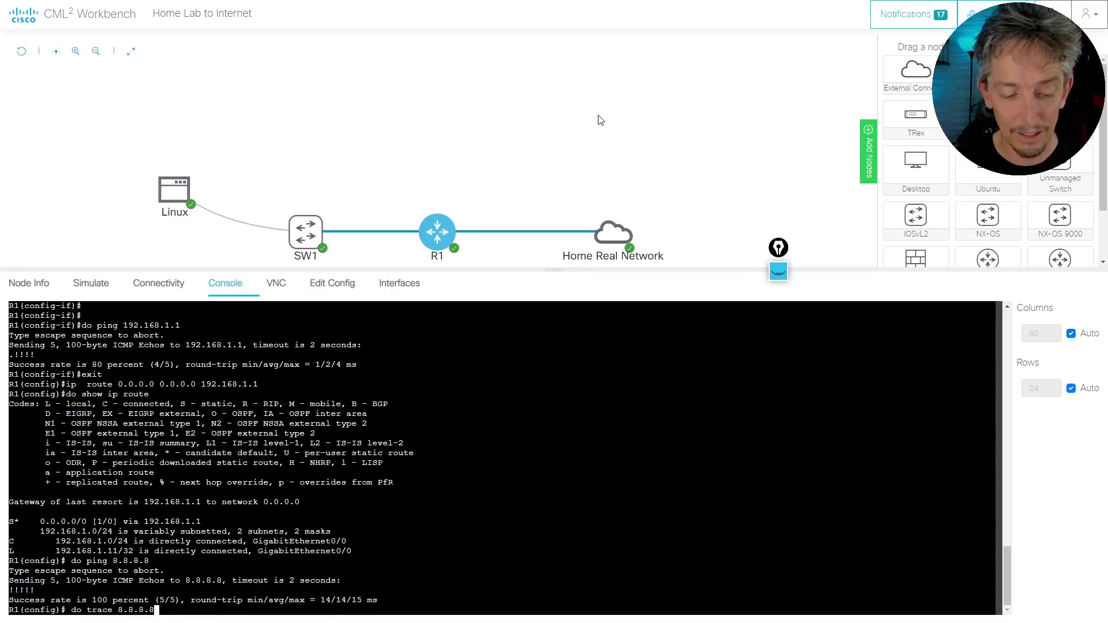
pyautogui.press('Return')
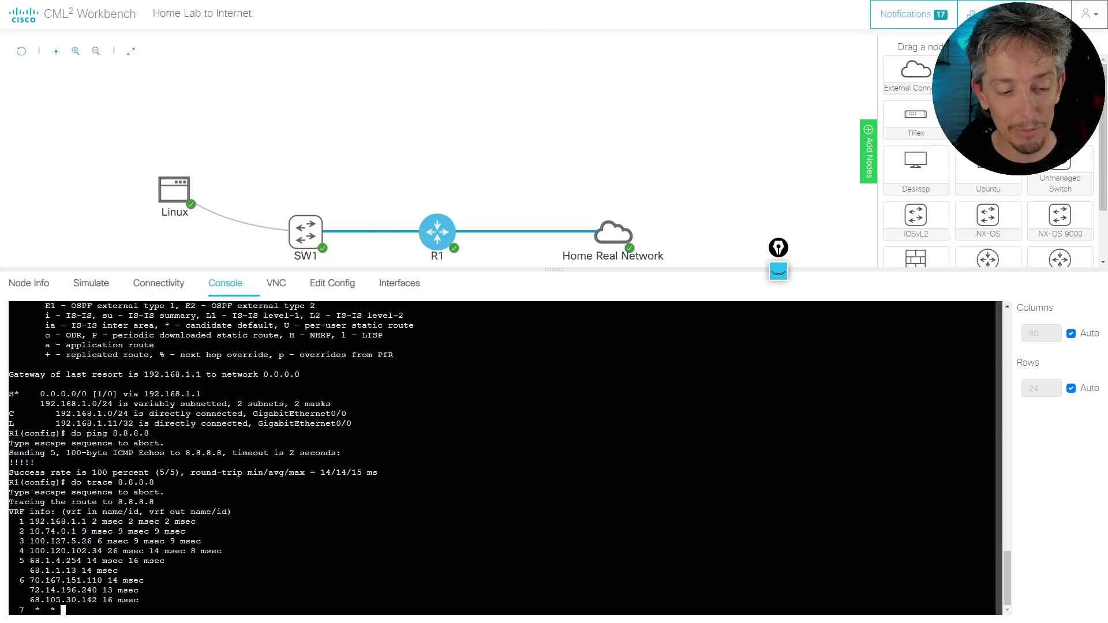
pyautogui.tripleClick(84, 523)
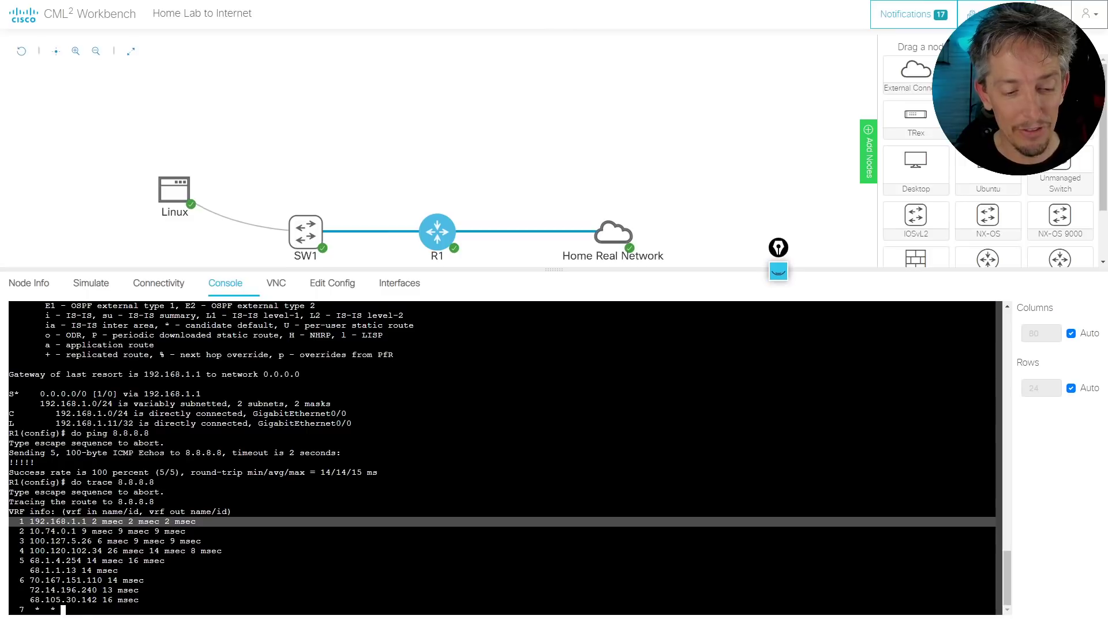
pyautogui.doubleClick(91, 531)
pyautogui.tripleClick(74, 501)
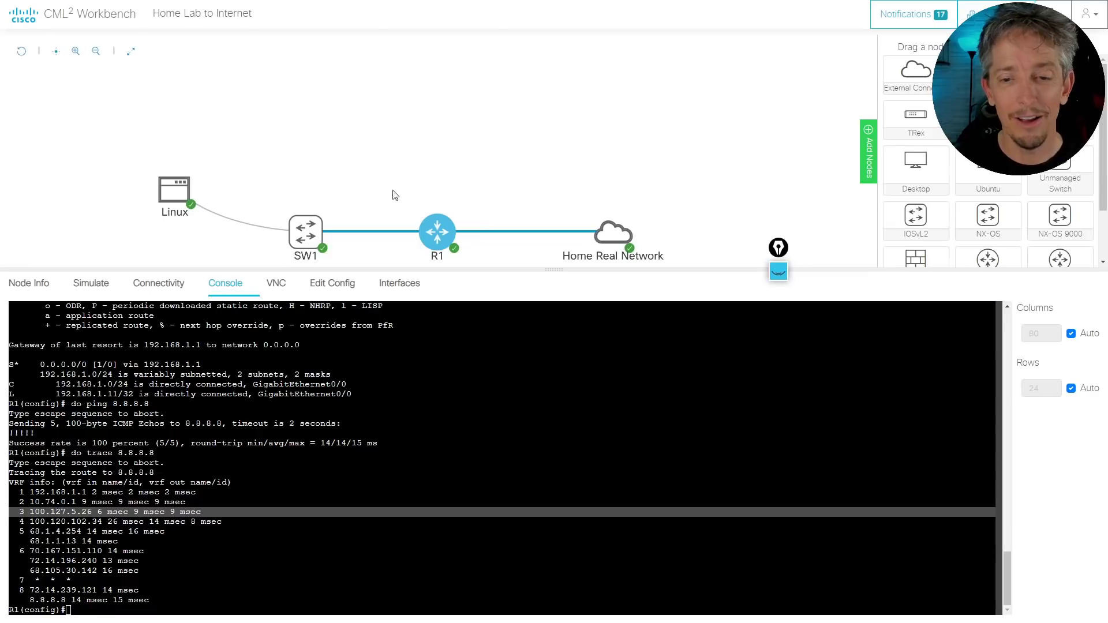
# Start OSPF process 1 on R1 and advertise 172.16.0.0 0.0.255.255 in area 0
pyautogui.click(504, 157)
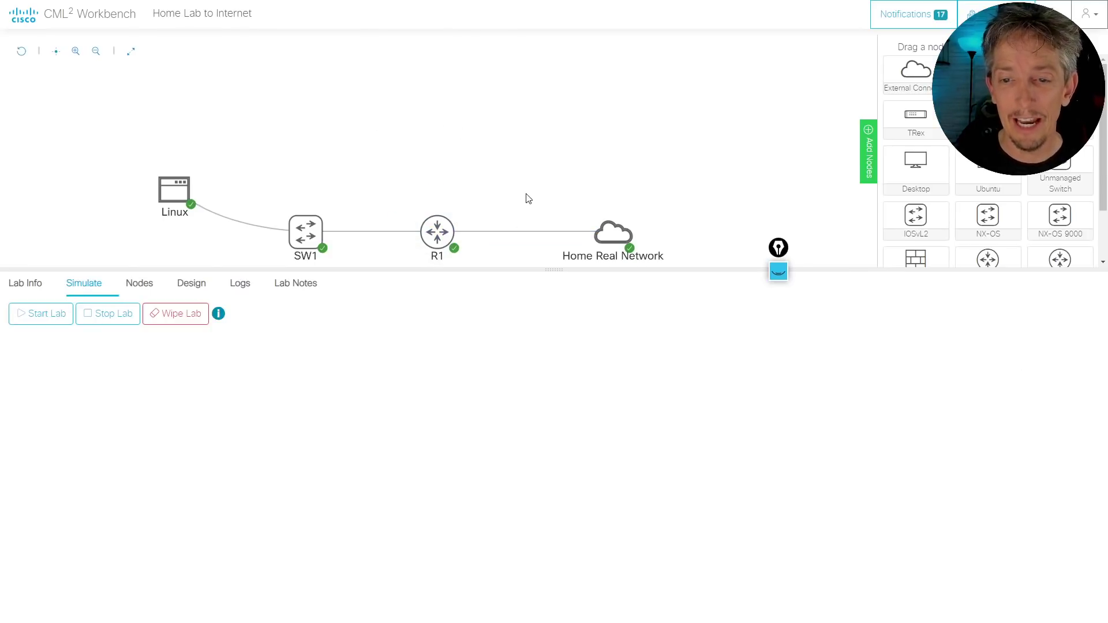
pyautogui.moveTo(528, 188); pyautogui.dragTo(577, 116)
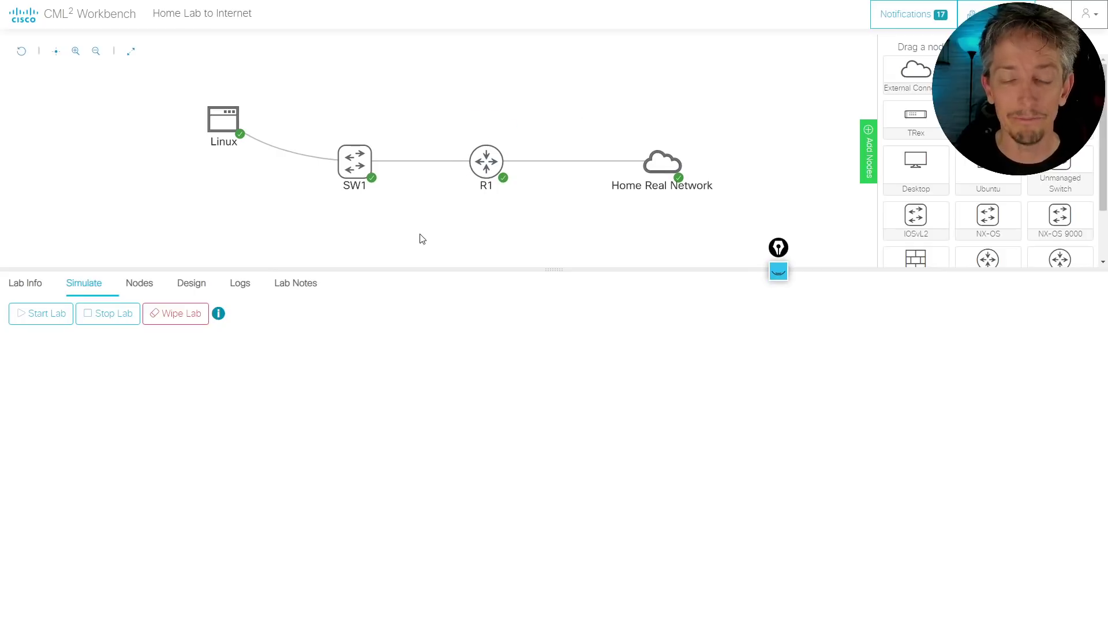
pyautogui.click(488, 160)
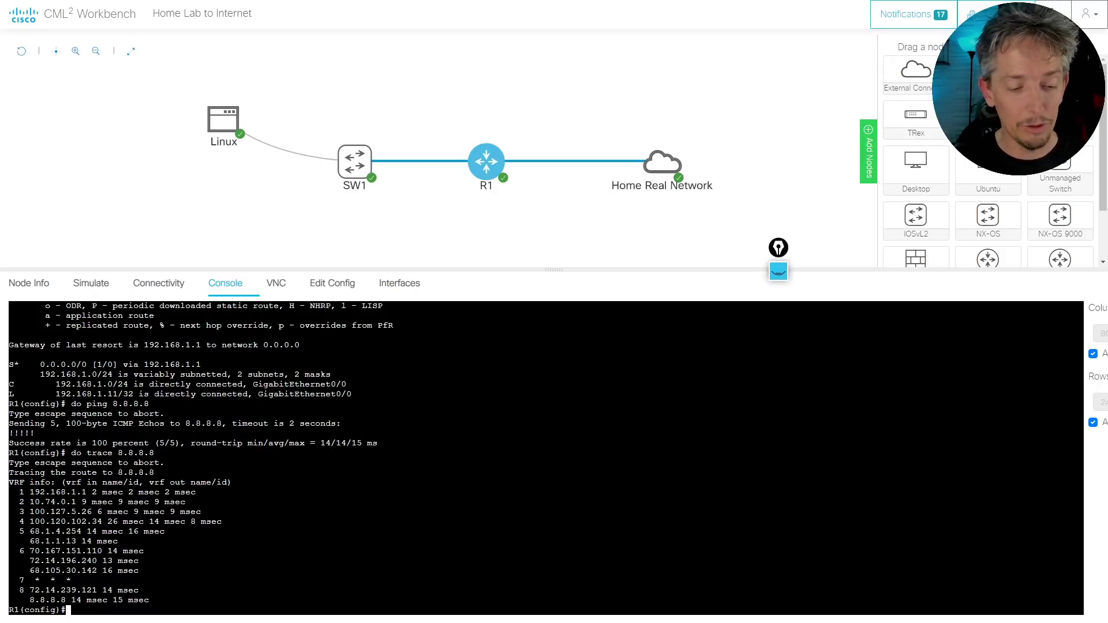
pyautogui.write('rotuer ospf')
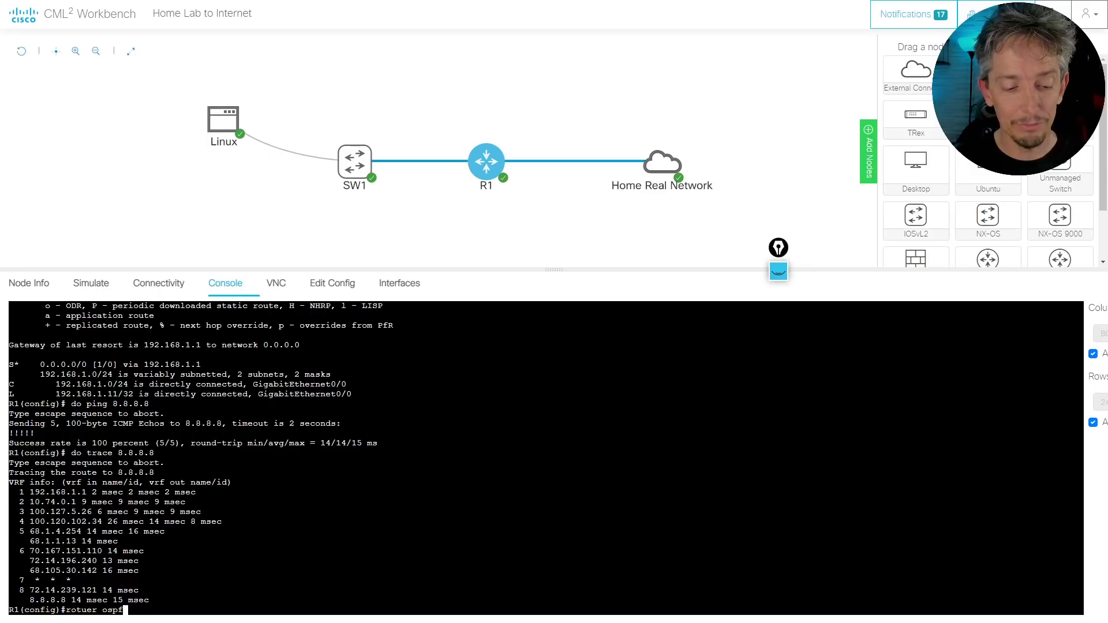
pyautogui.press('BackSpace')
pyautogui.press('BackSpace')
pyautogui.press('BackSpace')
pyautogui.press('BackSpace')
pyautogui.press('BackSpace')
pyautogui.press('BackSpace')
pyautogui.press('BackSpace')
pyautogui.press('BackSpace')
pyautogui.press('BackSpace')
pyautogui.press('BackSpace')
pyautogui.write('router o')
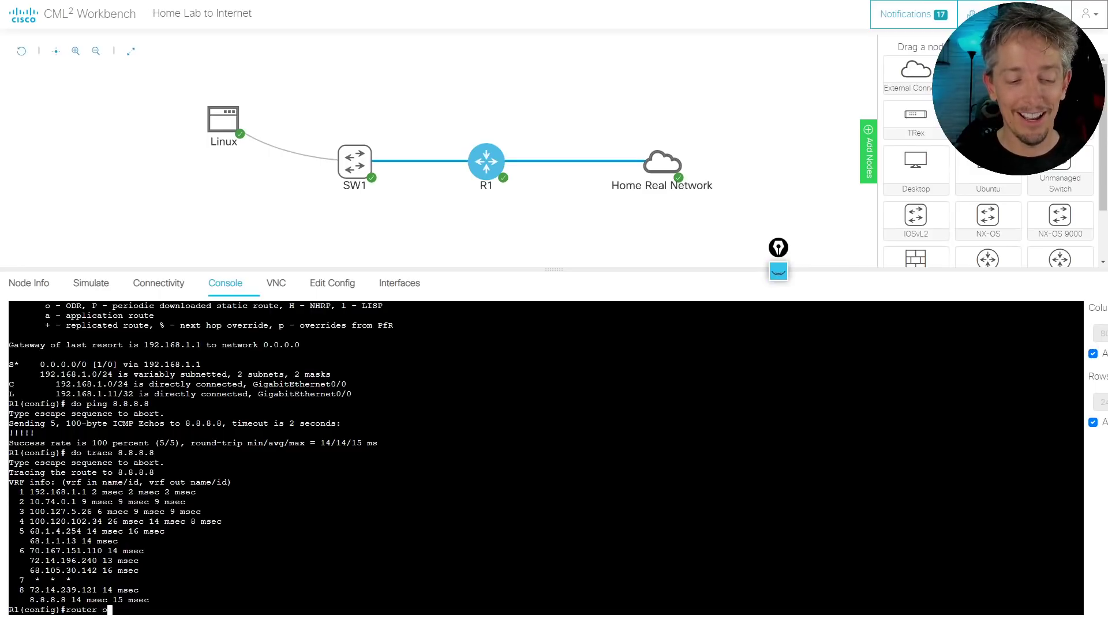
pyautogui.write('spf 1')
pyautogui.press('Return')
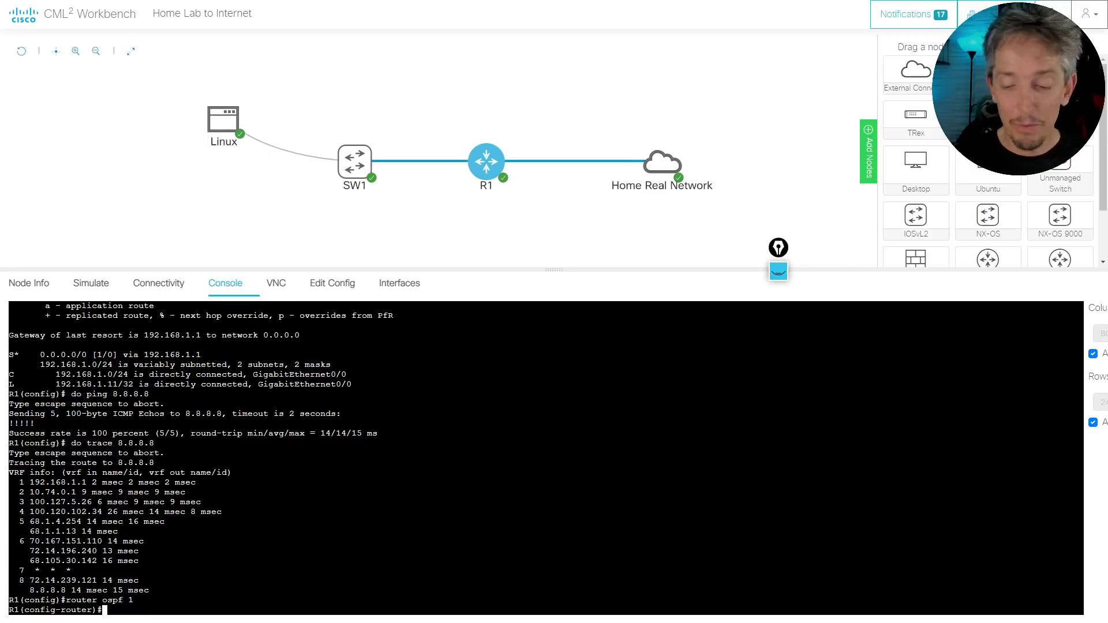
pyautogui.write('net 172.')
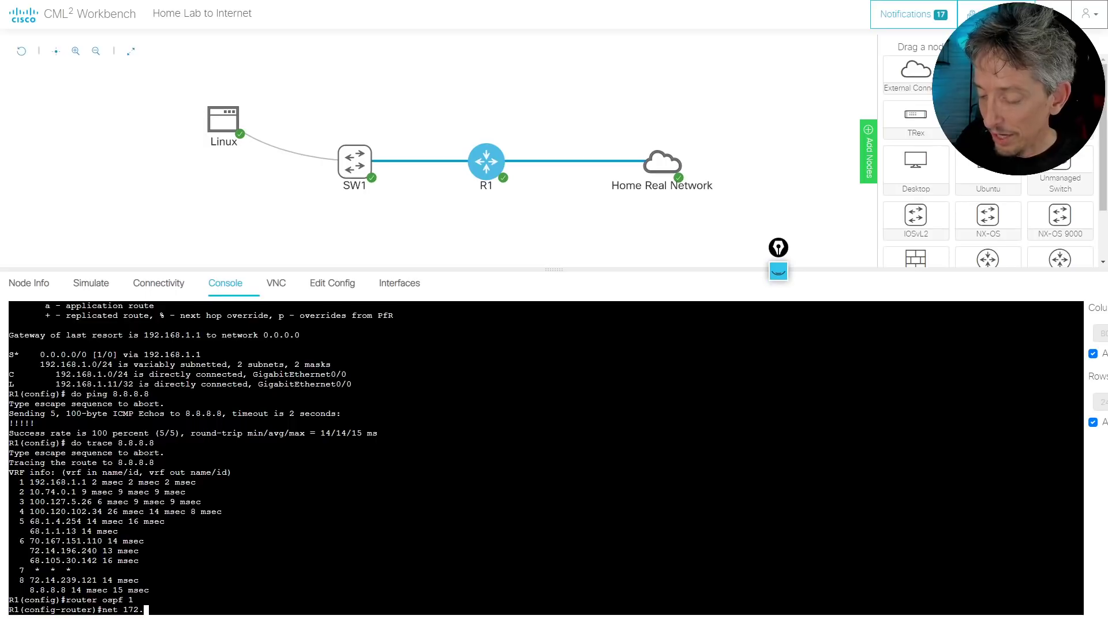
pyautogui.write('16.0.0 0.0')
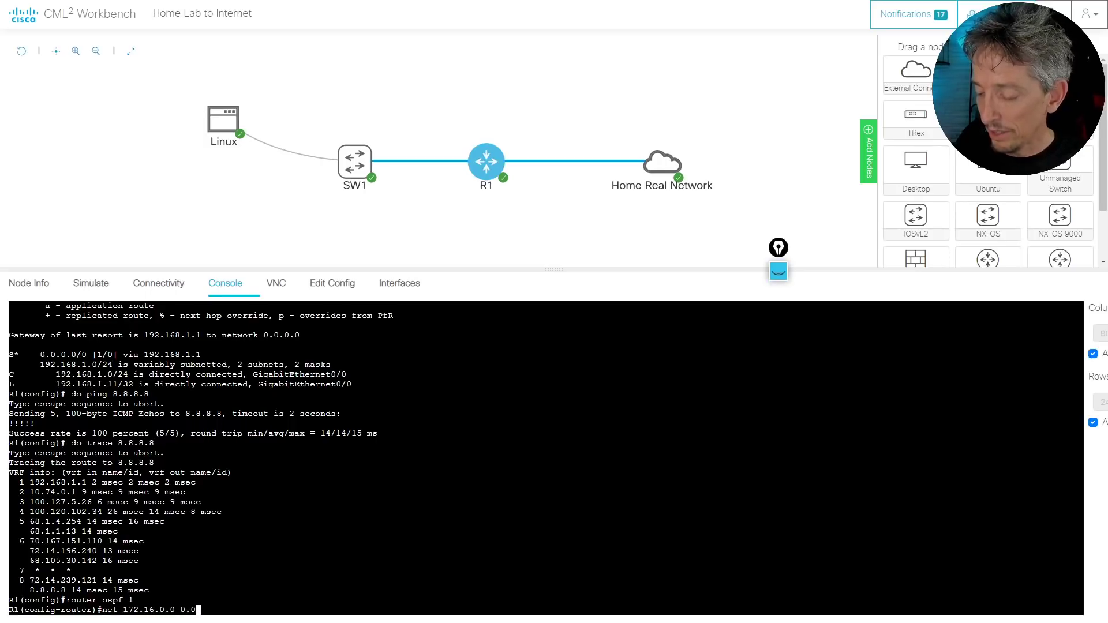
pyautogui.write('.25.255')
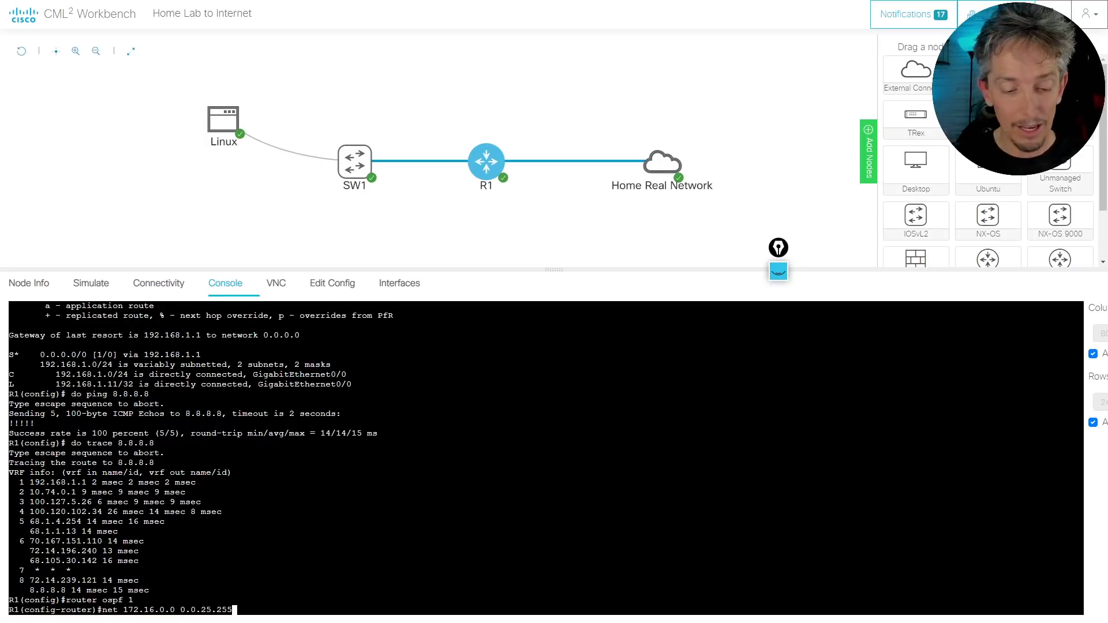
pyautogui.press('BackSpace')
pyautogui.press('BackSpace')
pyautogui.press('BackSpace')
pyautogui.press('BackSpace')
pyautogui.write('5.')
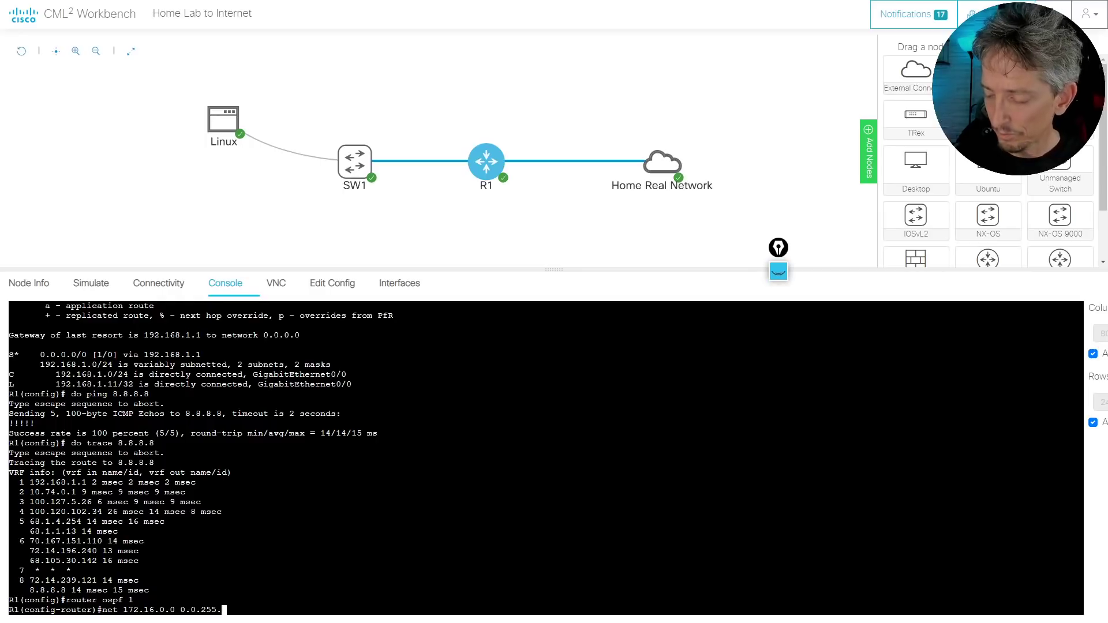
pyautogui.write('255 area 0')
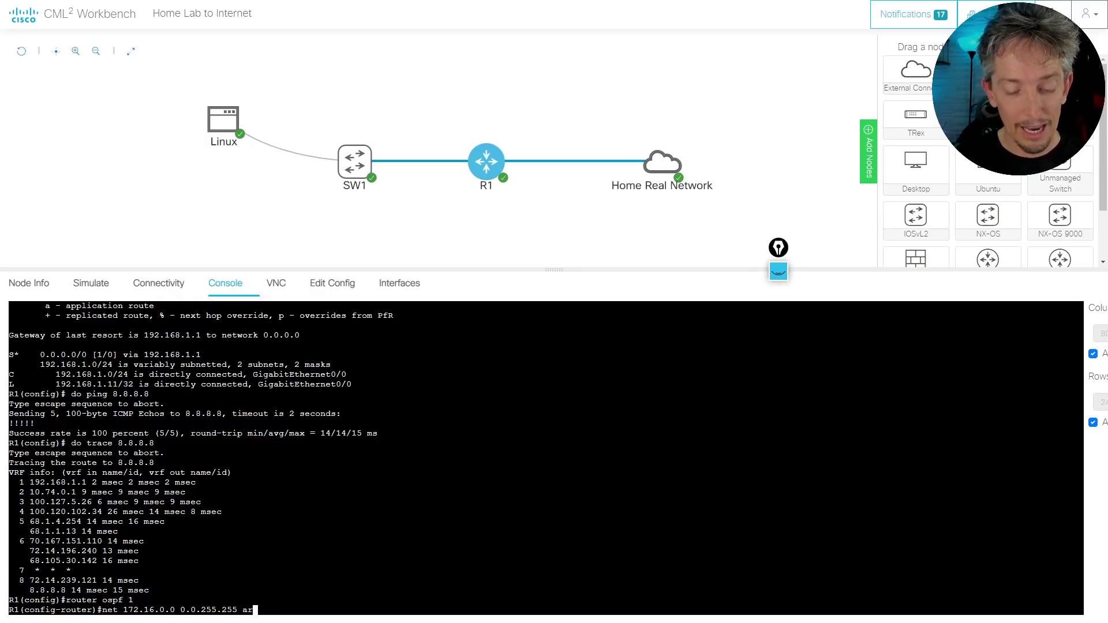
pyautogui.press('Return')
pyautogui.press('Return')
pyautogui.press('Return')
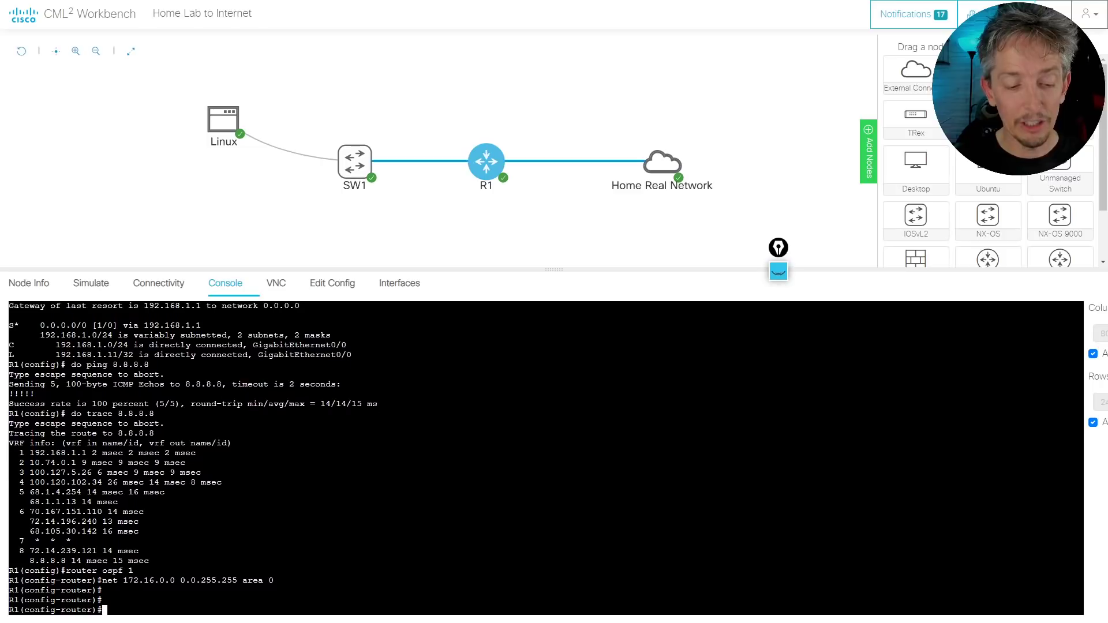
# Show R1's brief interface summary with do show ip int brief
pyautogui.write('do show ip int b')
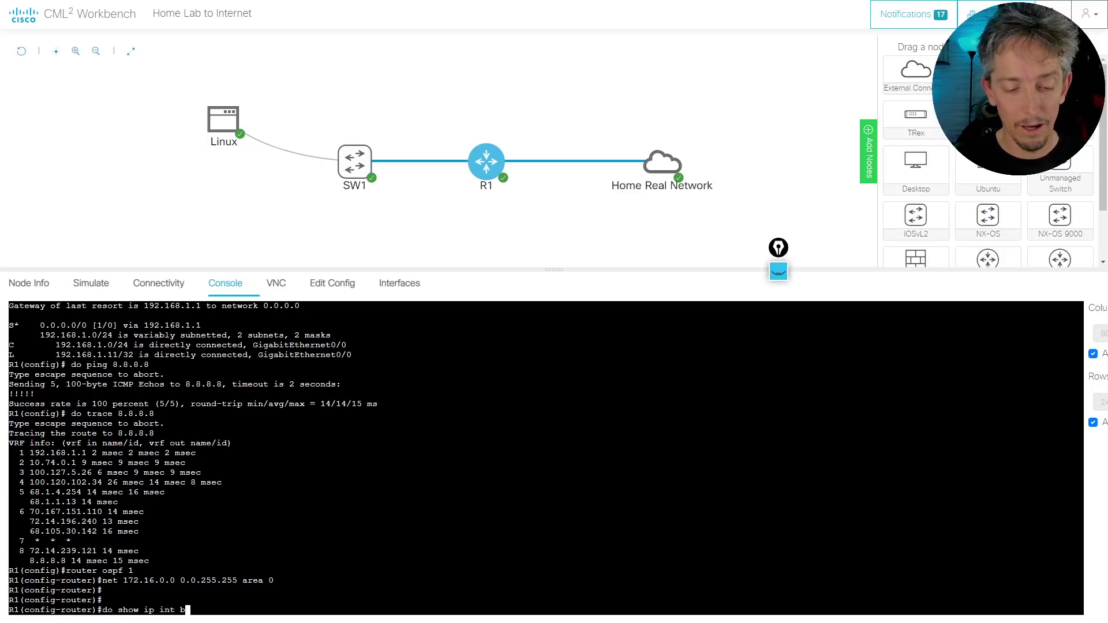
pyautogui.press('Tab')
pyautogui.press('Return')
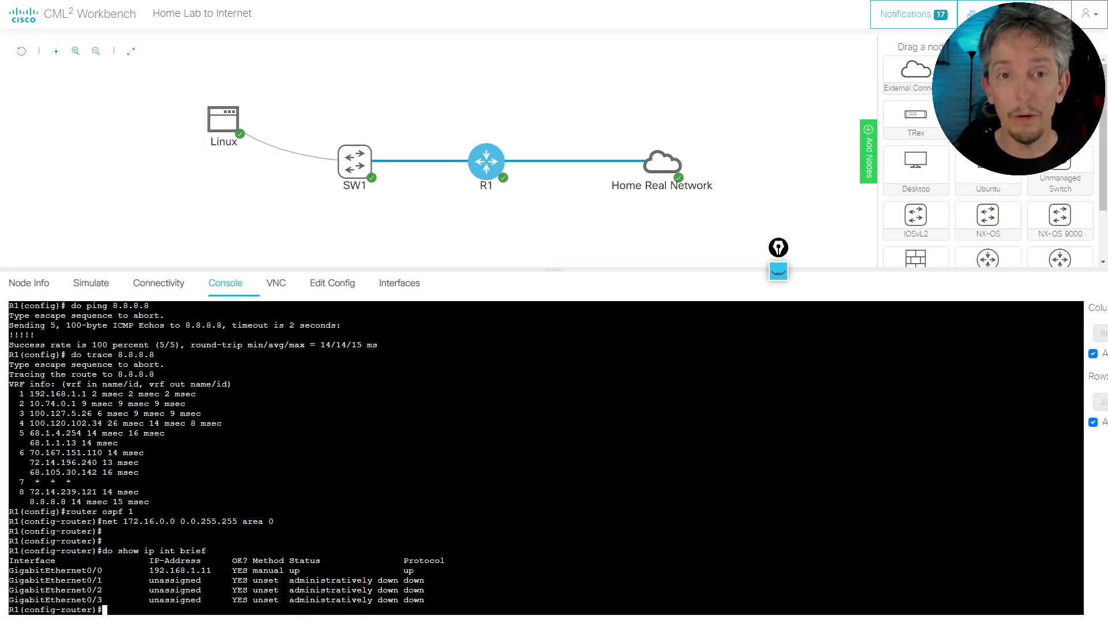
# Make OSPF always originate a default route with default-information originate always
pyautogui.write('def')
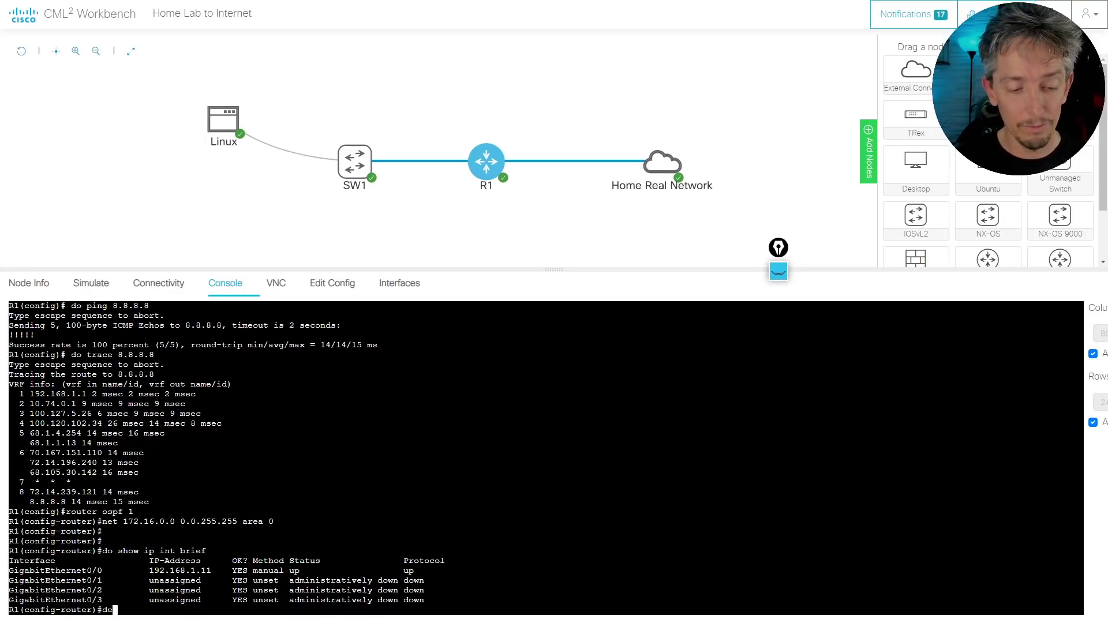
pyautogui.press('Tab')
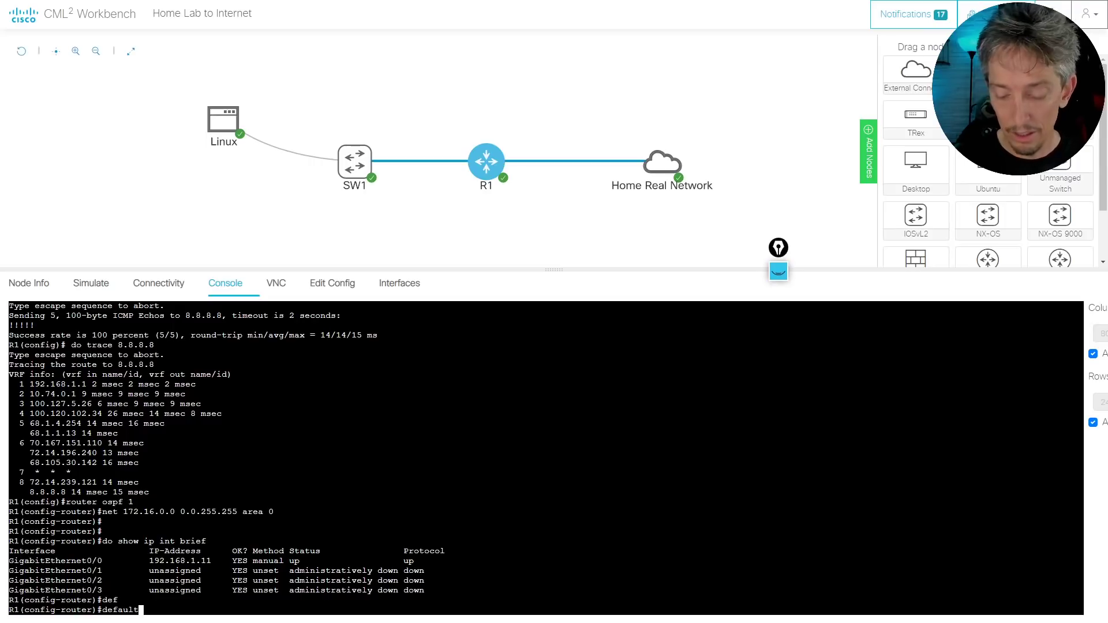
pyautogui.write('-')
pyautogui.press('Tab')
pyautogui.write('i')
pyautogui.press('Tab')
pyautogui.write('o')
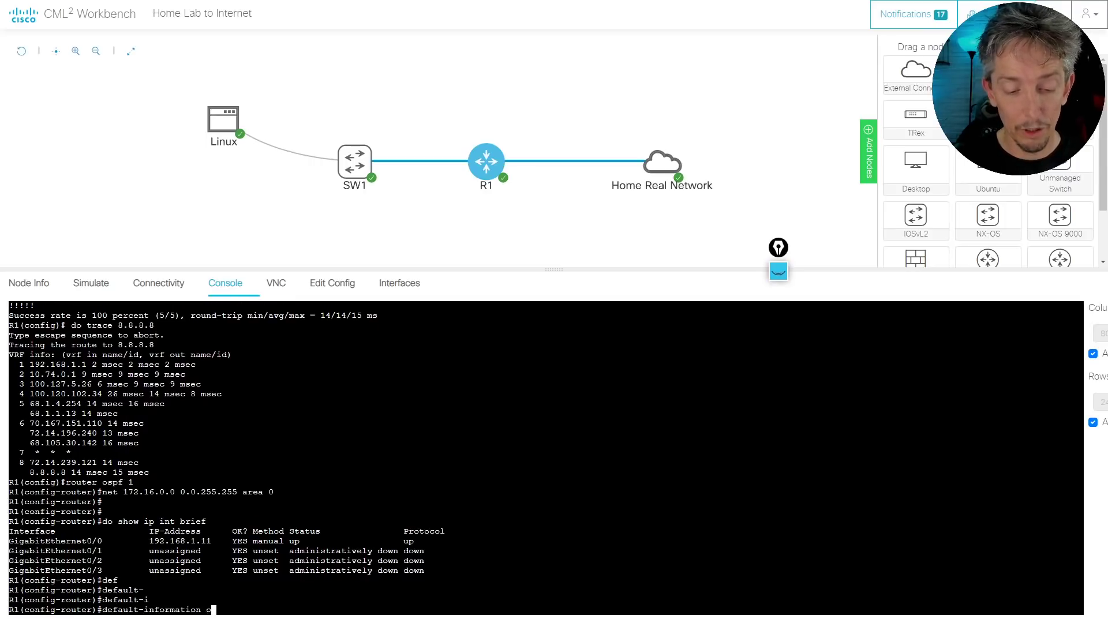
pyautogui.write('r')
pyautogui.press('Tab')
pyautogui.write('al')
pyautogui.press('Tab')
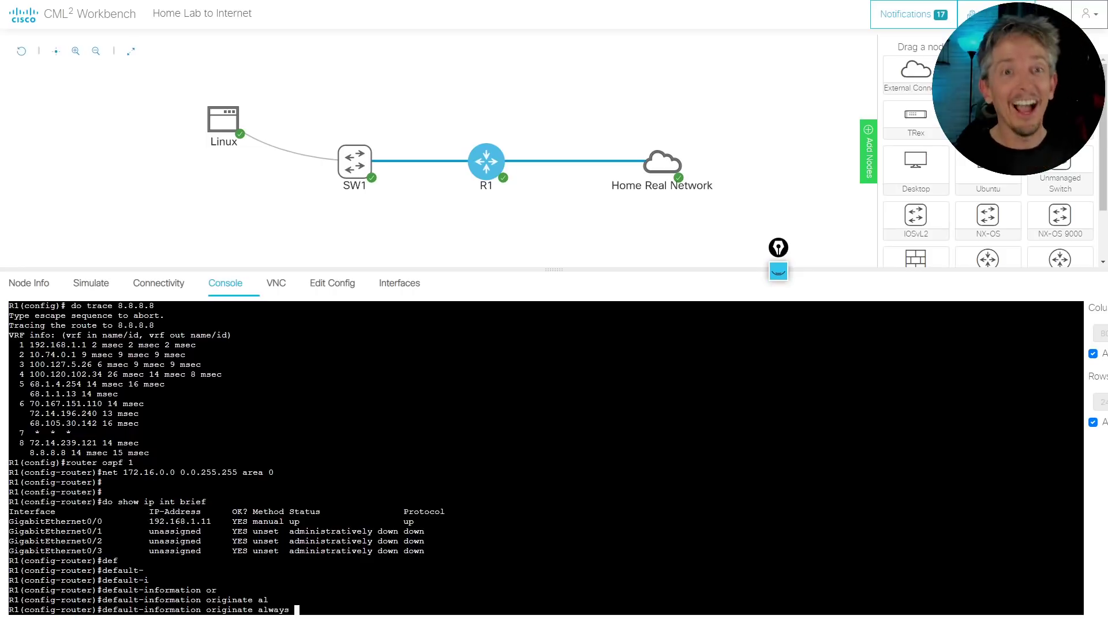
pyautogui.press('Return')
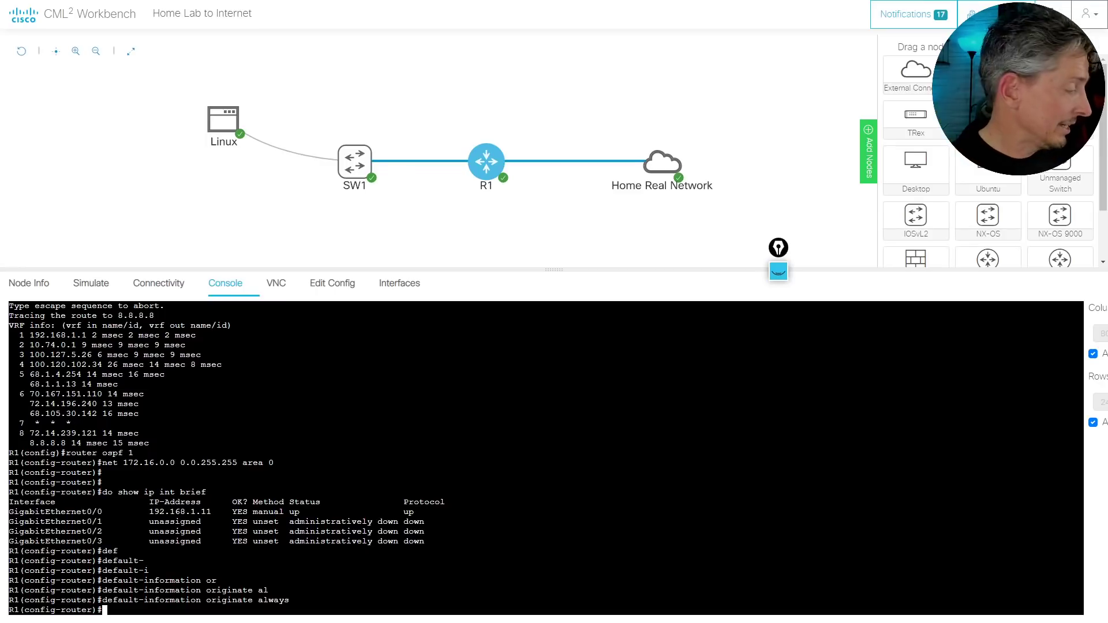
pyautogui.hotkey('ctrl', 'shift', '1')
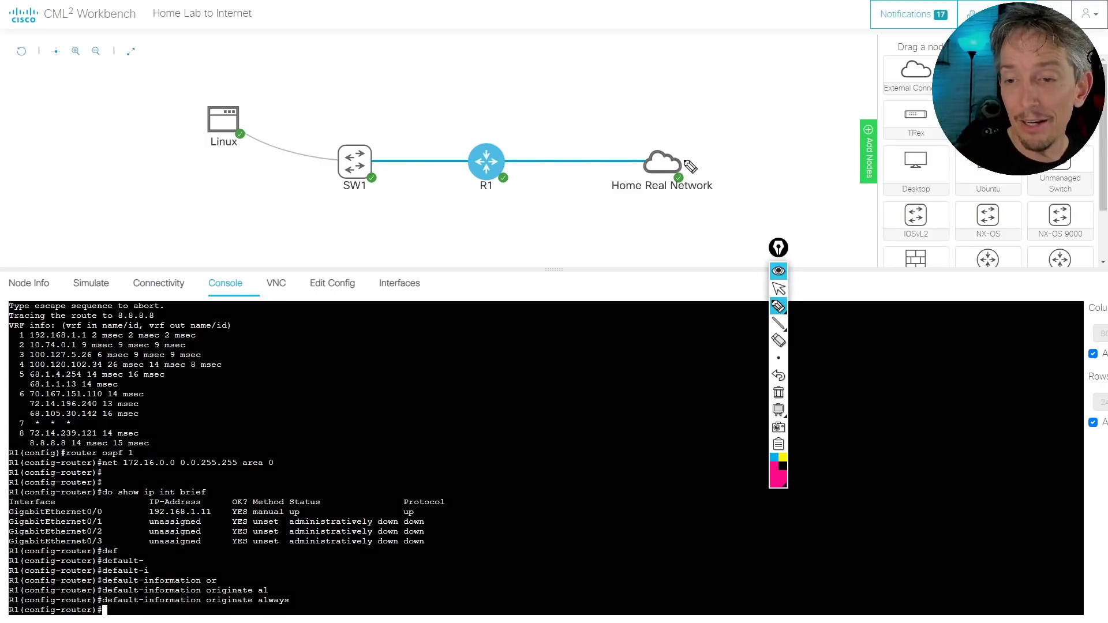
pyautogui.moveTo(683, 122); pyautogui.dragTo(675, 146)
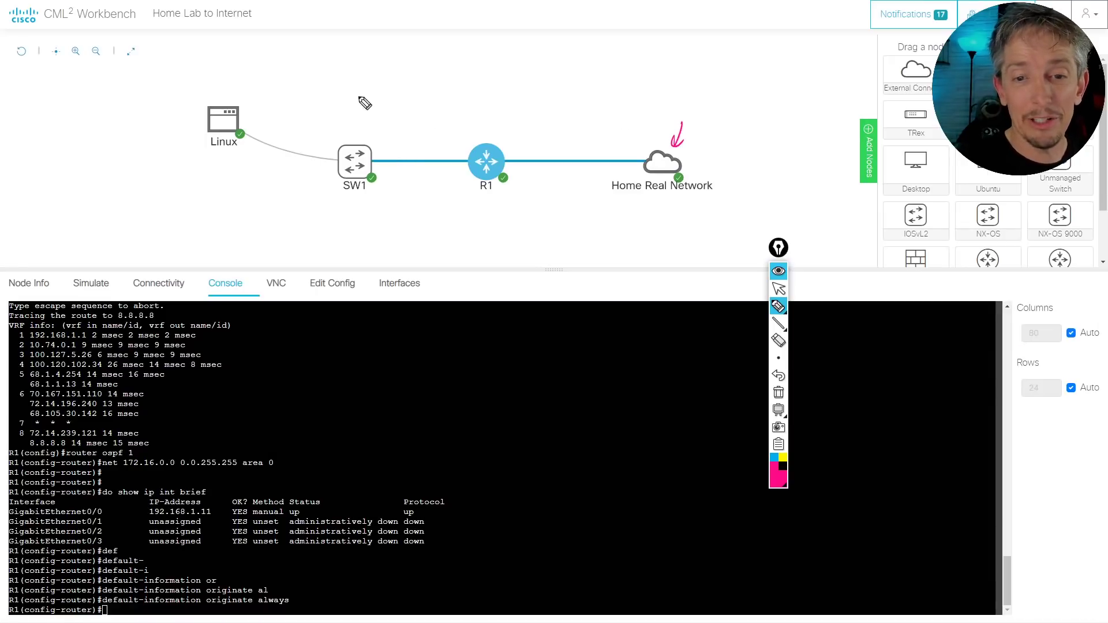
pyautogui.moveTo(359, 97); pyautogui.dragTo(359, 120)
pyautogui.moveTo(364, 100)
pyautogui.mouseDown()
pyautogui.moveTo(372, 117)
pyautogui.moveTo(392, 113)
pyautogui.mouseUp()
pyautogui.click(394, 107)
pyautogui.moveTo(625, 139)
pyautogui.mouseDown()
pyautogui.moveTo(571, 136)
pyautogui.moveTo(597, 146)
pyautogui.mouseUp()
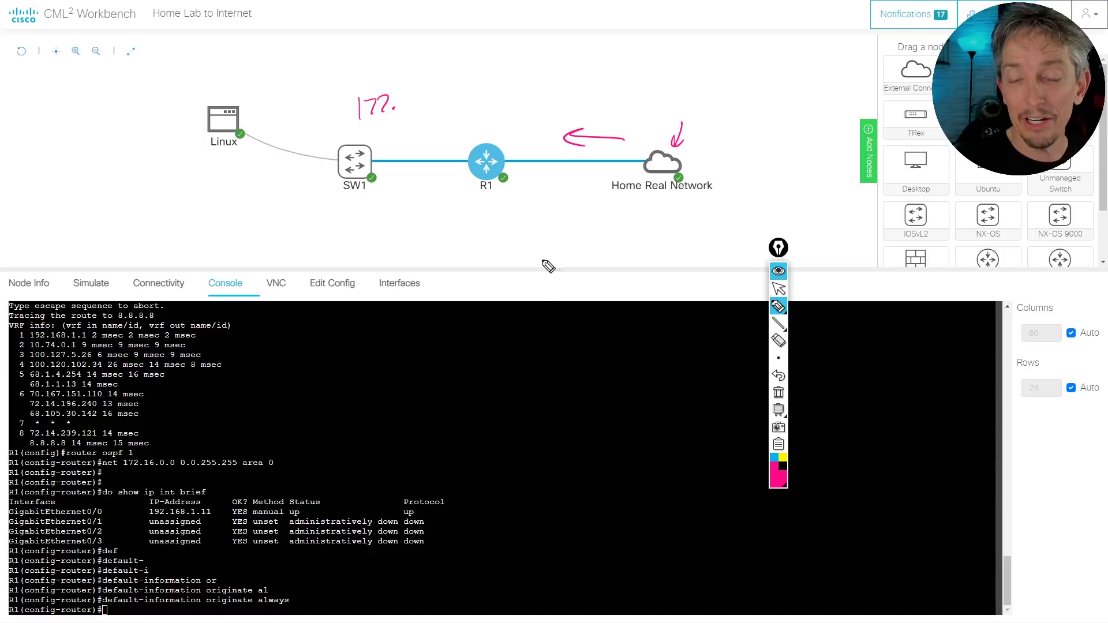
pyautogui.moveTo(471, 99); pyautogui.dragTo(471, 225)
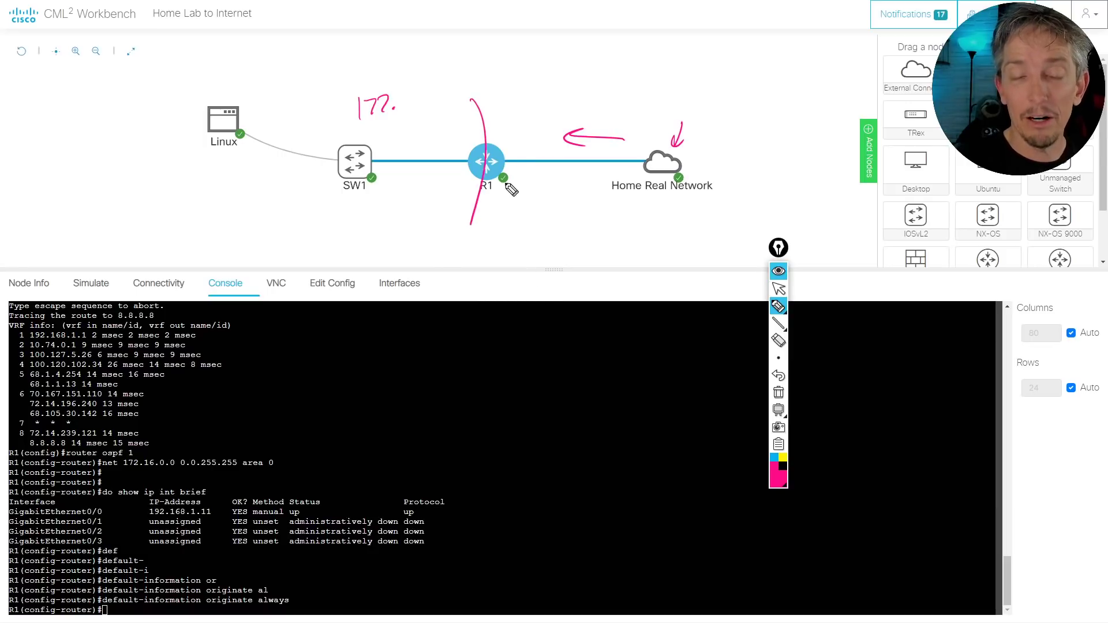
pyautogui.moveTo(518, 134)
pyautogui.mouseDown()
pyautogui.moveTo(514, 144)
pyautogui.moveTo(526, 144)
pyautogui.mouseUp()
pyautogui.moveTo(537, 124)
pyautogui.mouseDown()
pyautogui.moveTo(540, 145)
pyautogui.moveTo(544, 127)
pyautogui.mouseUp()
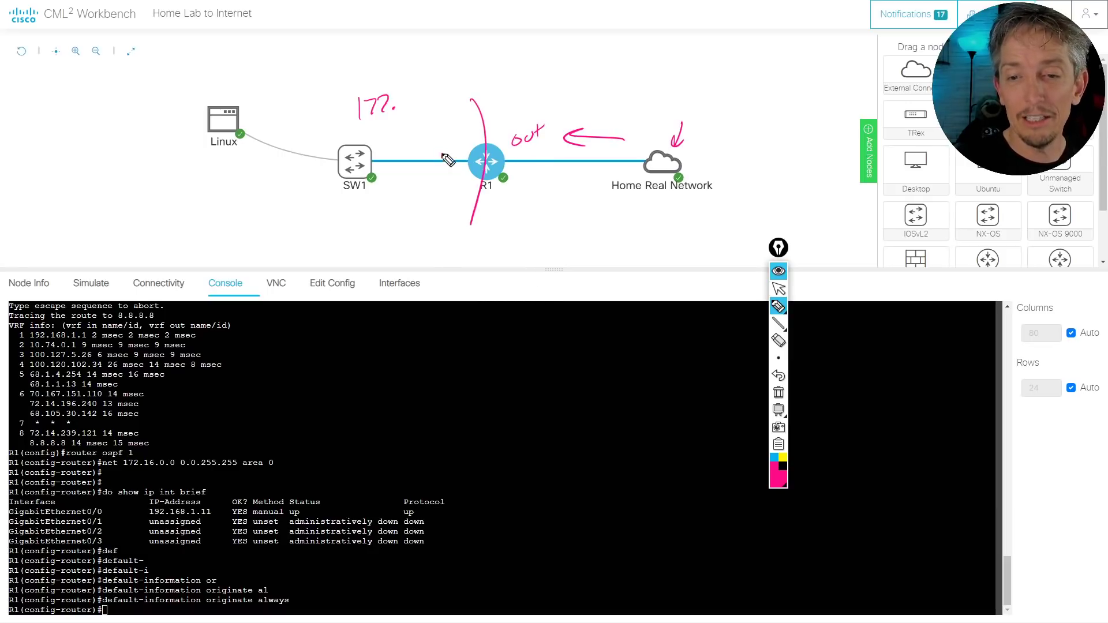
pyautogui.moveTo(442, 149); pyautogui.dragTo(442, 157)
pyautogui.click(442, 146)
pyautogui.moveTo(449, 156); pyautogui.dragTo(458, 155)
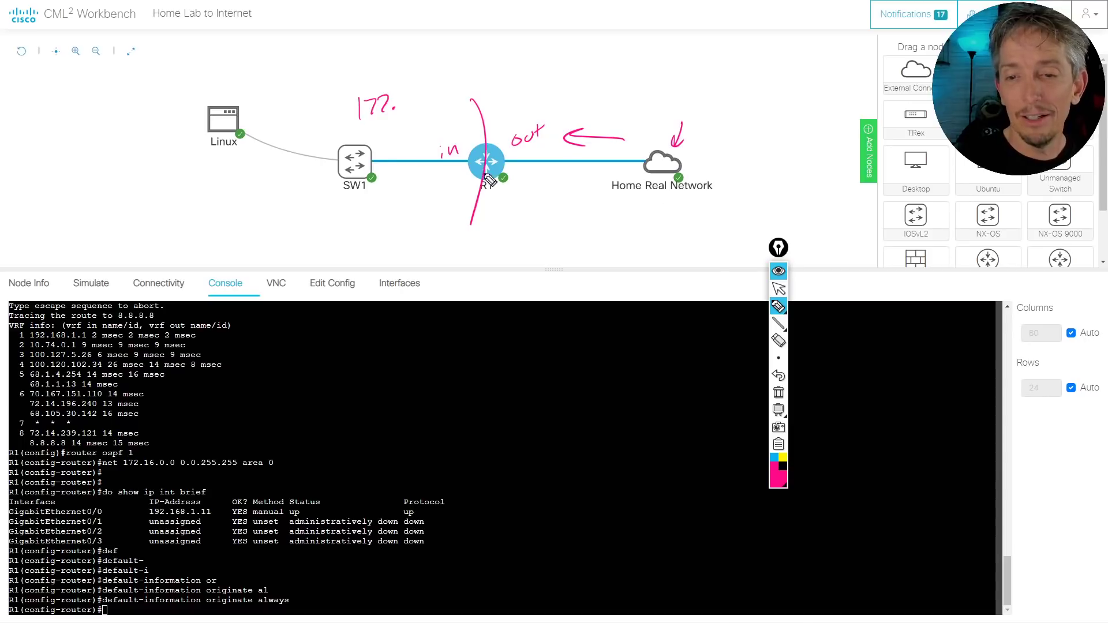
pyautogui.moveTo(544, 203)
pyautogui.mouseDown()
pyautogui.moveTo(560, 178)
pyautogui.moveTo(558, 191)
pyautogui.moveTo(511, 164)
pyautogui.moveTo(522, 164)
pyautogui.mouseUp()
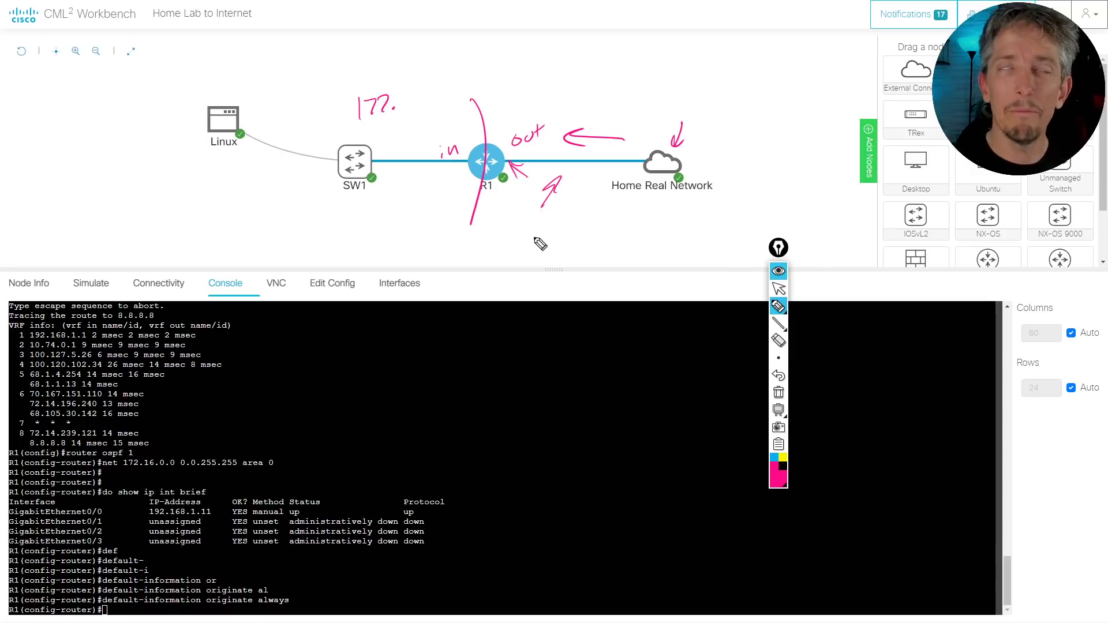
pyautogui.hotkey('ctrl', 'shift', '7')
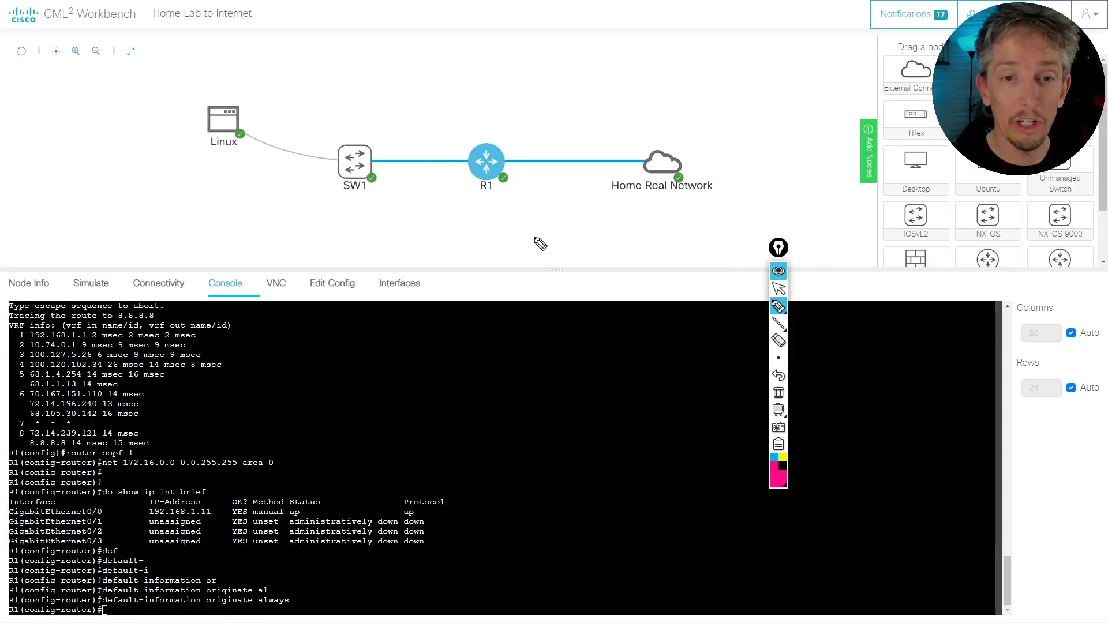
pyautogui.hotkey('ctrl', 'shift', '1')
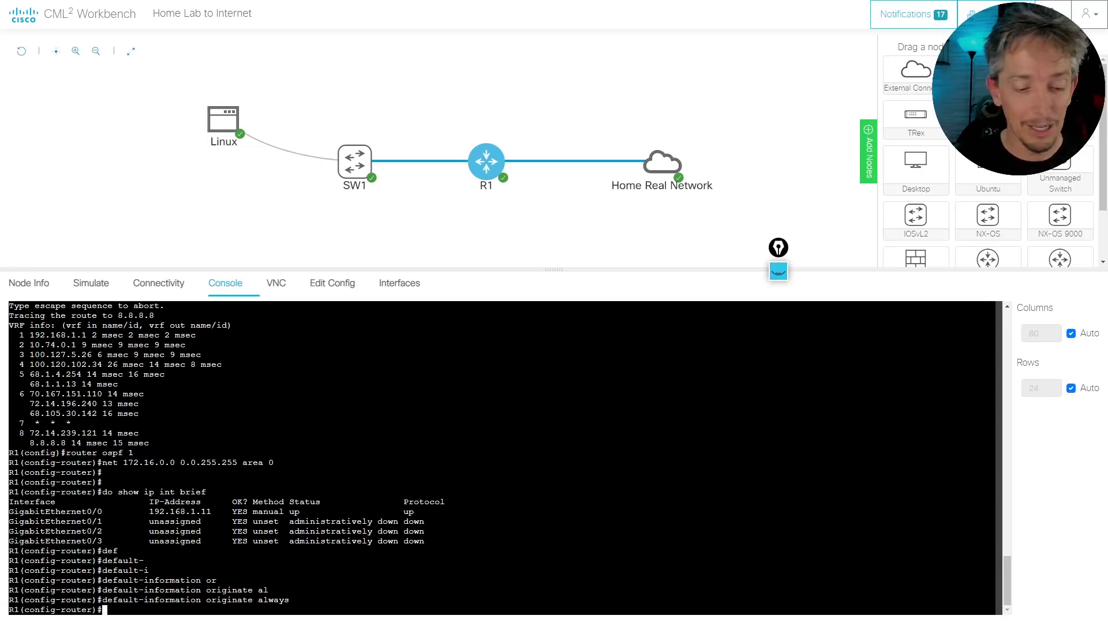
# Leave OSPF configuration and mark R1's Gi0/0 as the NAT outside interface
pyautogui.press('Return')
pyautogui.press('Return')
pyautogui.press('Return')
pyautogui.write('exit')
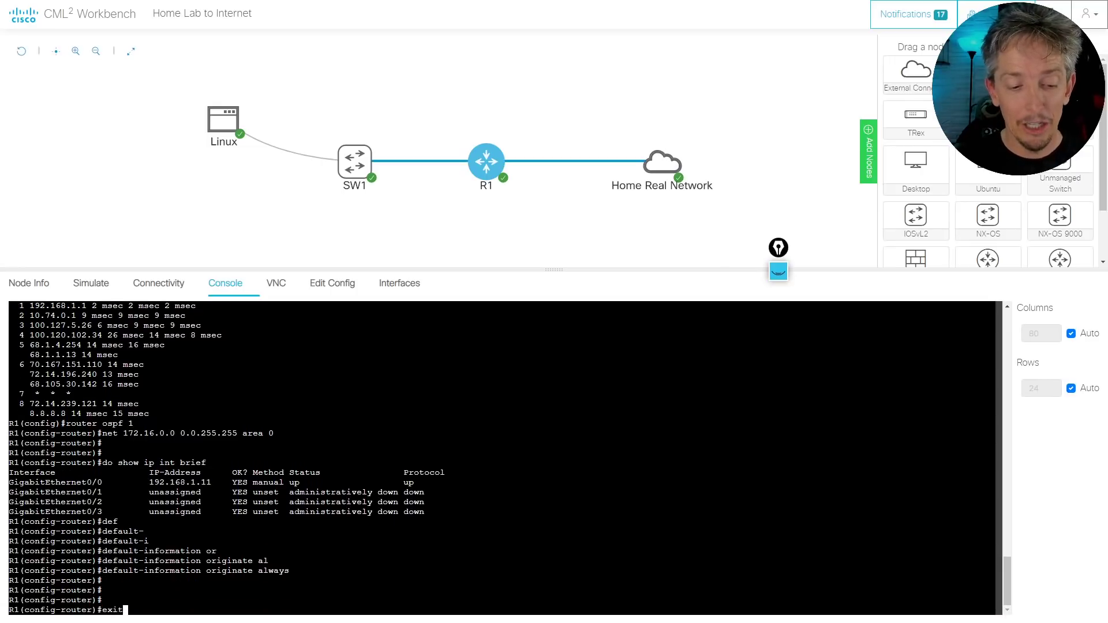
pyautogui.press('Return')
pyautogui.write('int gig 0/0')
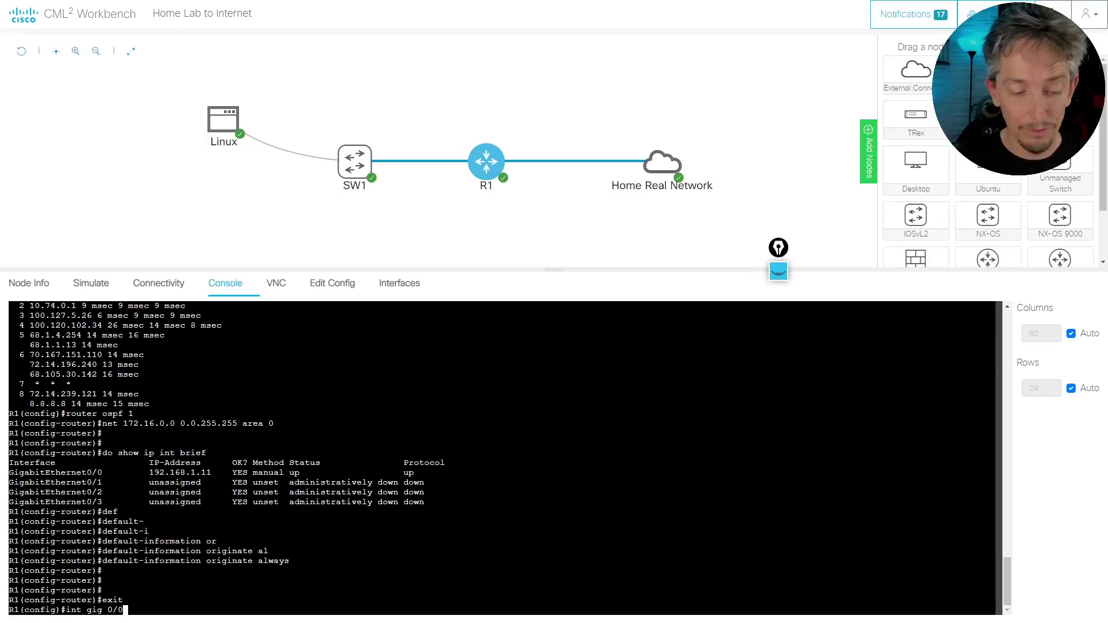
pyautogui.press('Return')
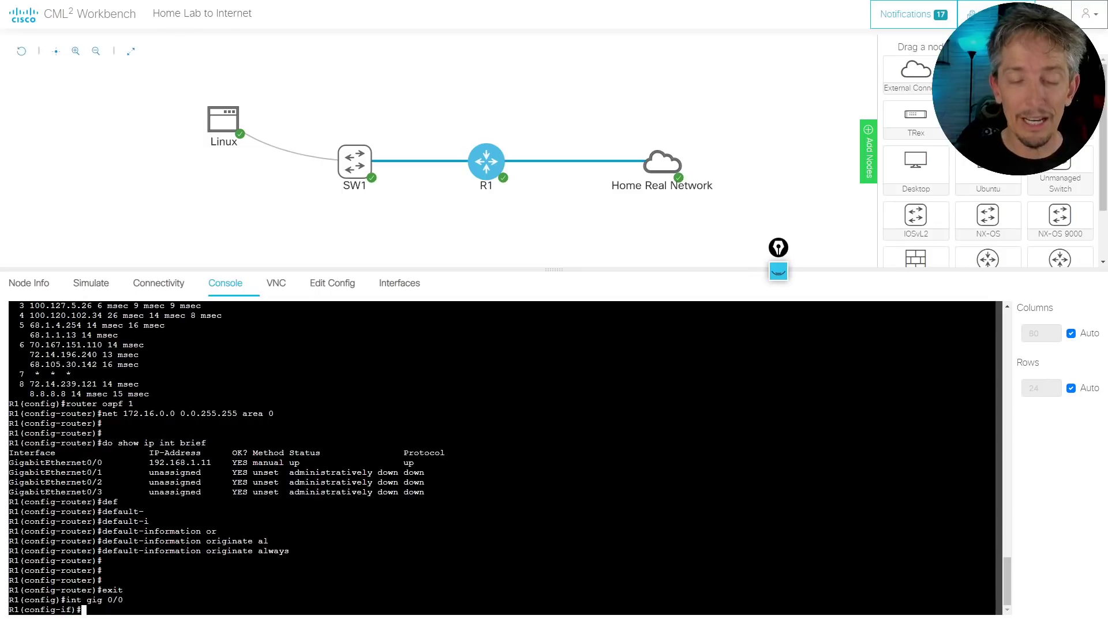
pyautogui.write('ip nat outs')
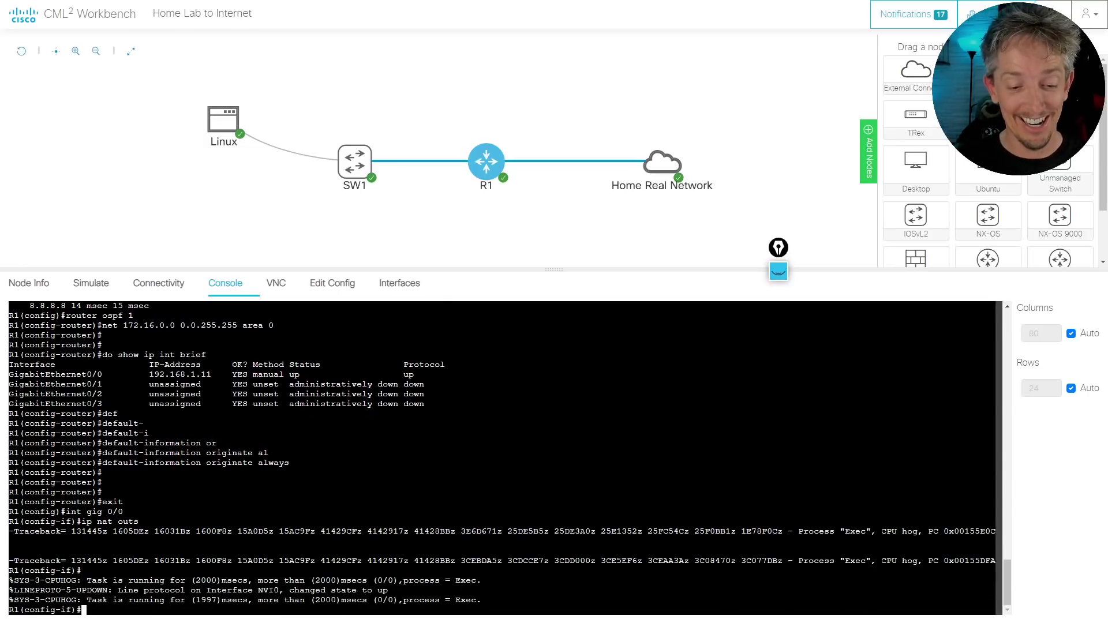
pyautogui.press('Return')
pyautogui.press('Return')
pyautogui.press('Return')
pyautogui.press('Return')
pyautogui.press('Return')
pyautogui.press('Return')
pyautogui.press('Up')
pyautogui.press('Return')
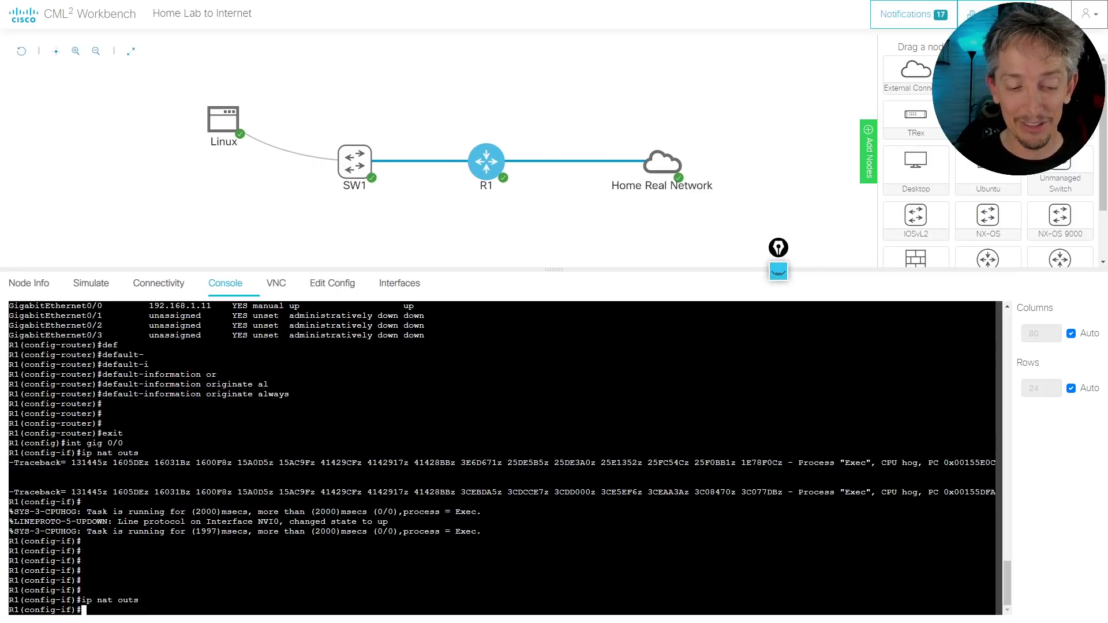
pyautogui.press('Return')
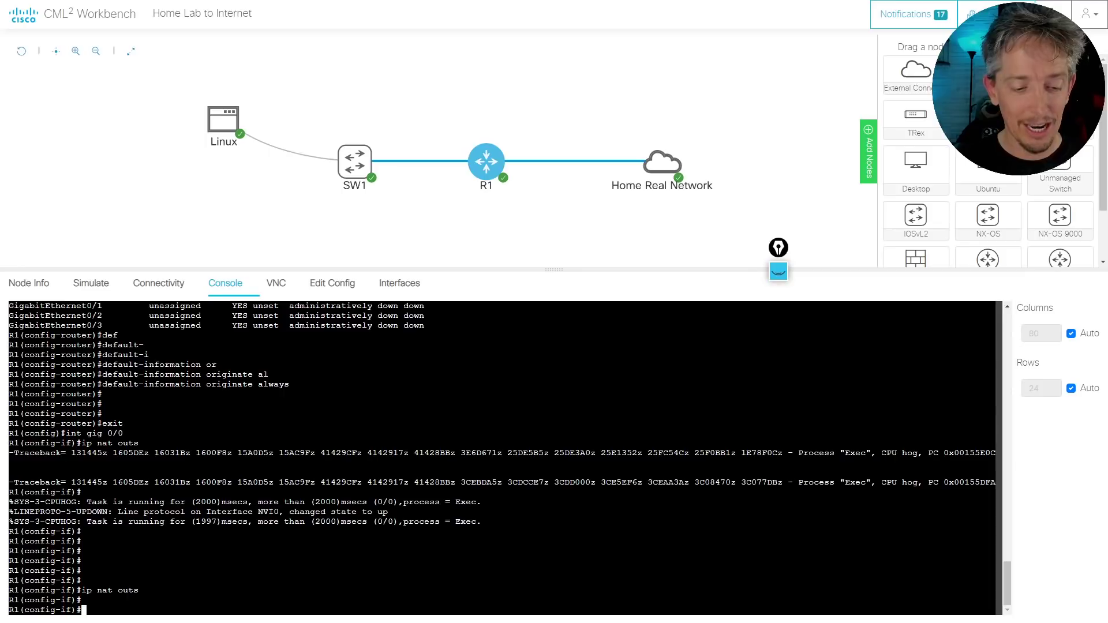
# Mark GigabitEthernet0/1 as the NAT inside interface with ip nat inside
pyautogui.write('int gig ')
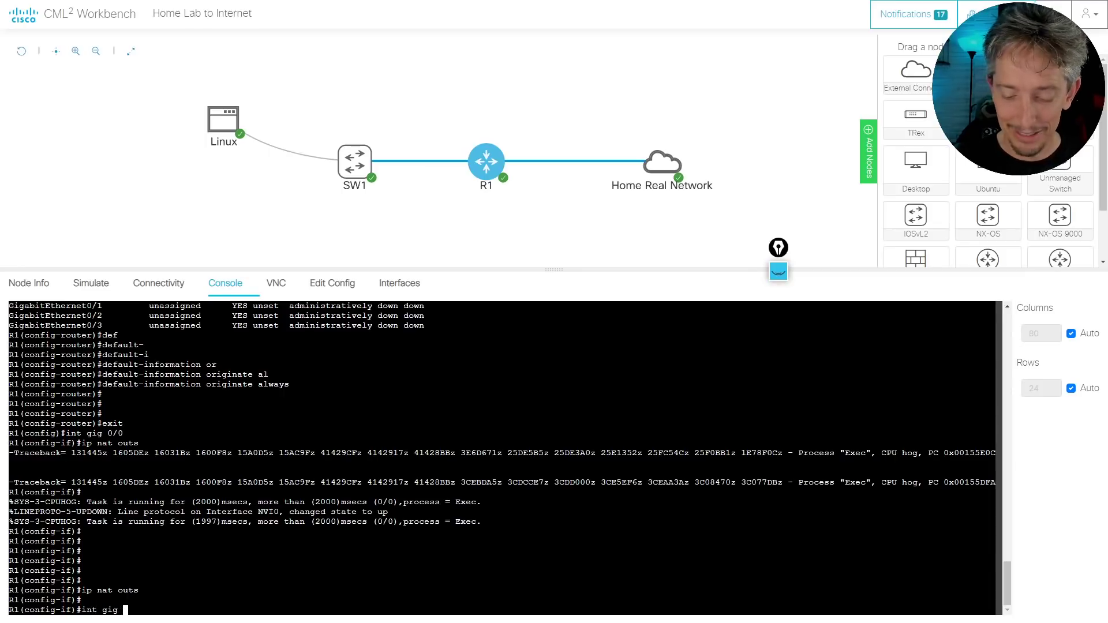
pyautogui.write('0/1')
pyautogui.press('Return')
pyautogui.write('ip ')
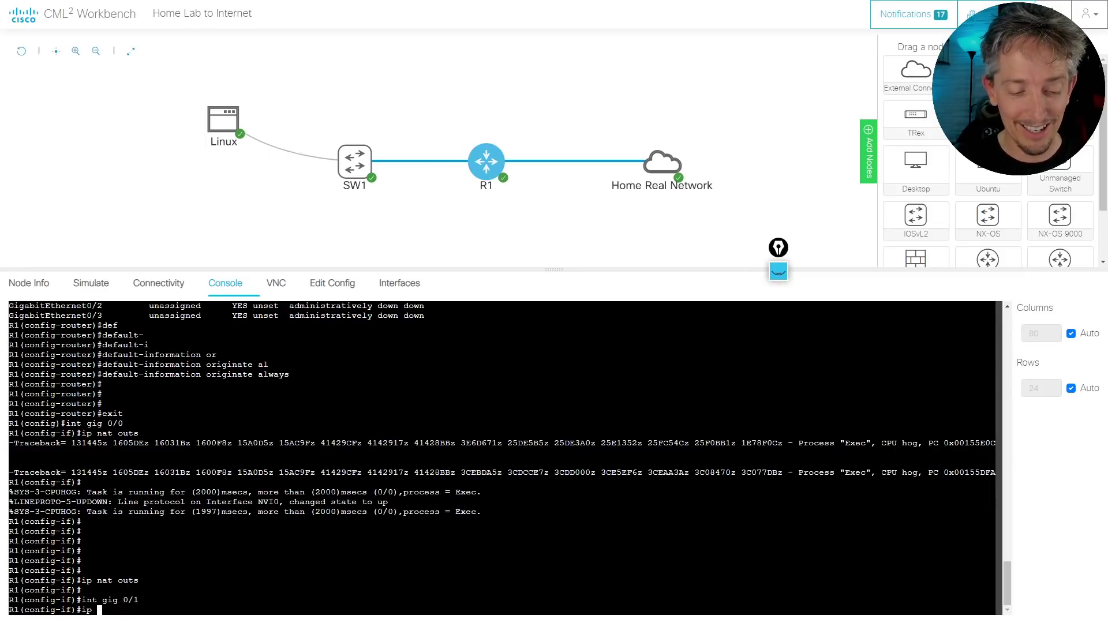
pyautogui.write('nat ins')
pyautogui.press('Tab')
pyautogui.press('Return')
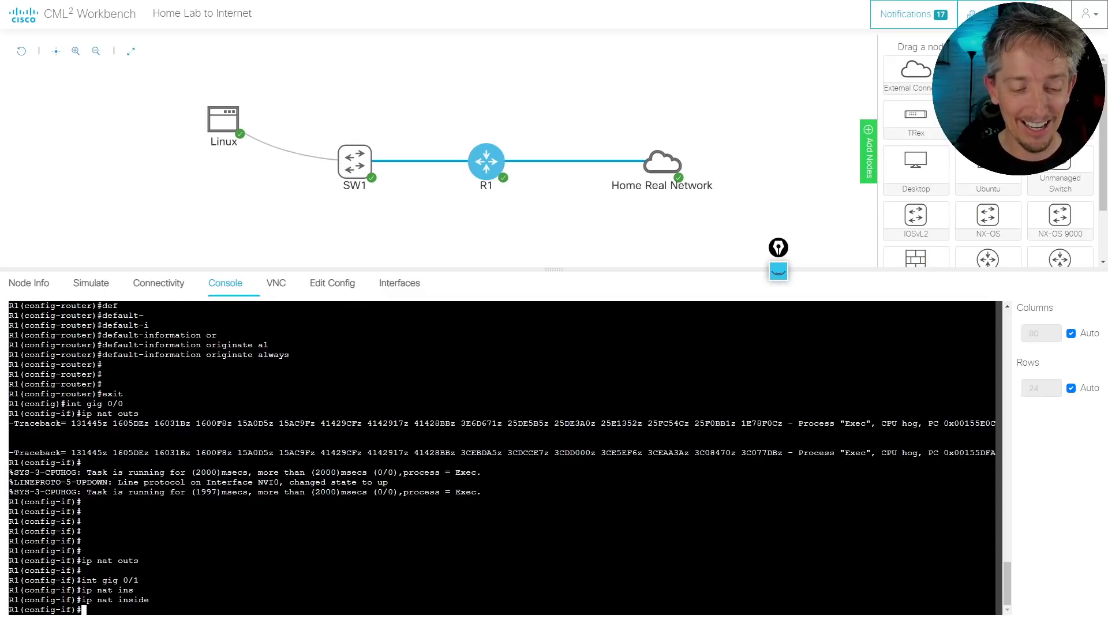
pyautogui.press('Return')
pyautogui.press('Return')
pyautogui.press('Return')
pyautogui.press('Return')
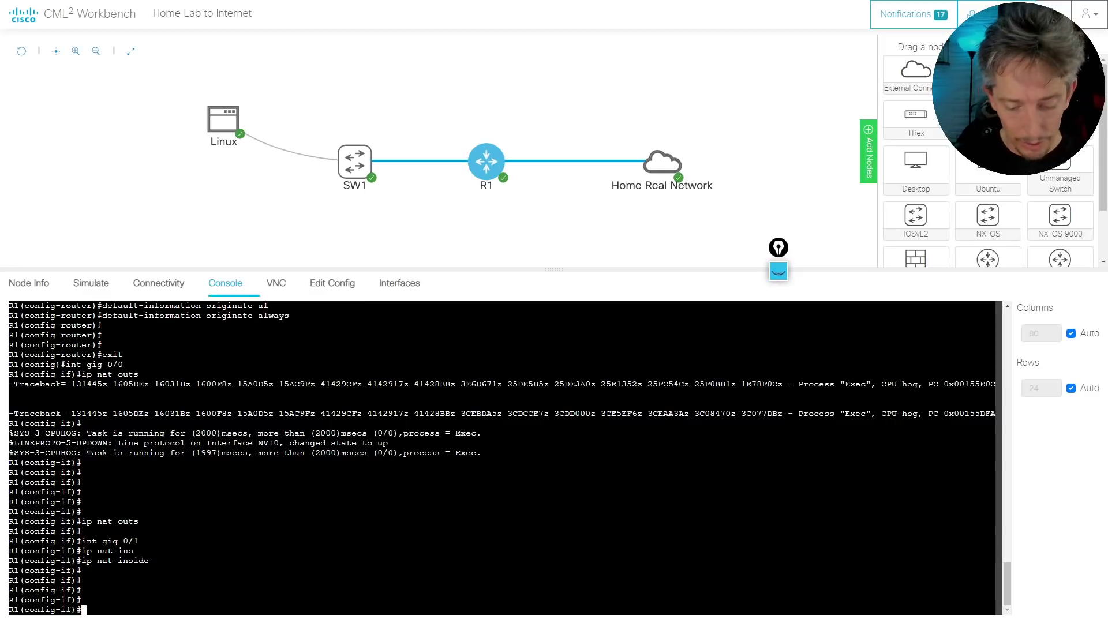
# Run show ip nat statistics to verify Gi0/0 outside and Gi0/1 inside, then exit
pyautogui.write('do show ip nat ')
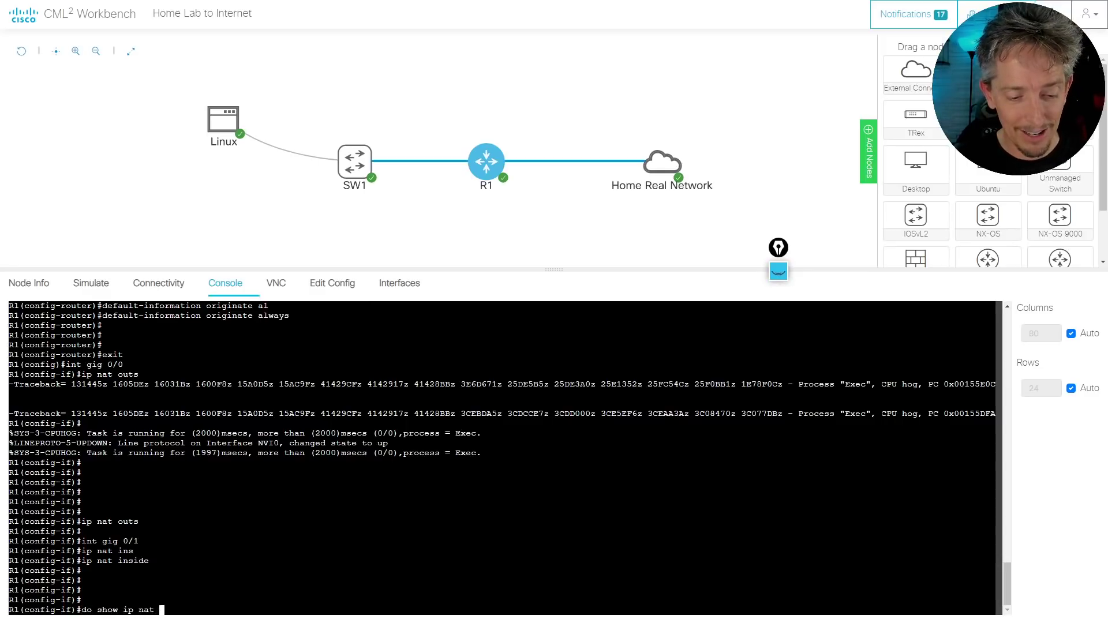
pyautogui.write('sta')
pyautogui.press('Tab')
pyautogui.write('tis')
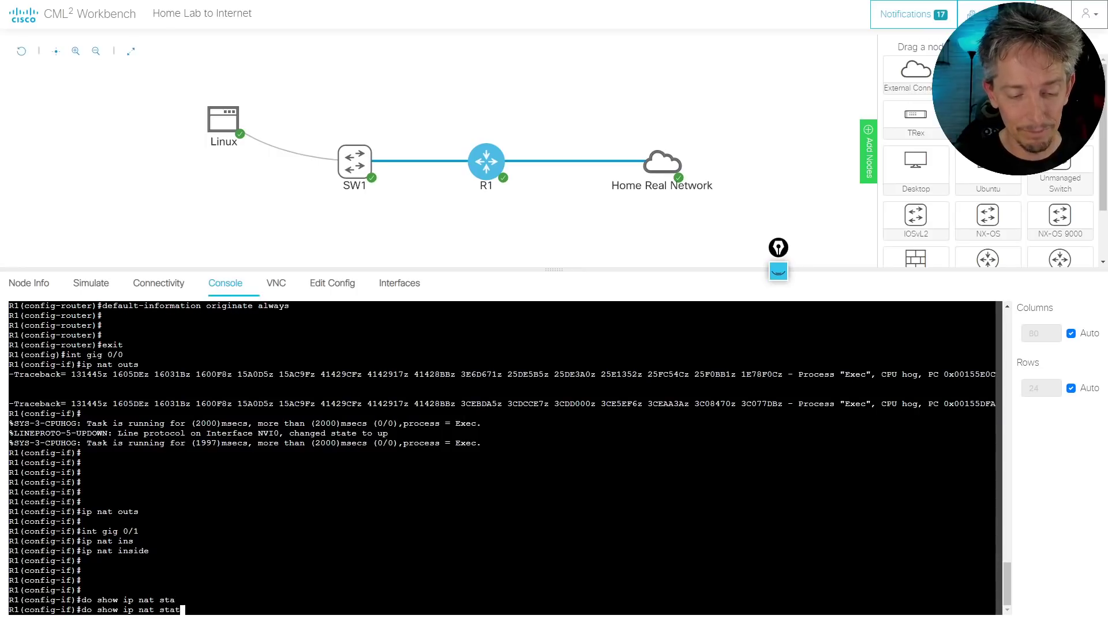
pyautogui.press('Return')
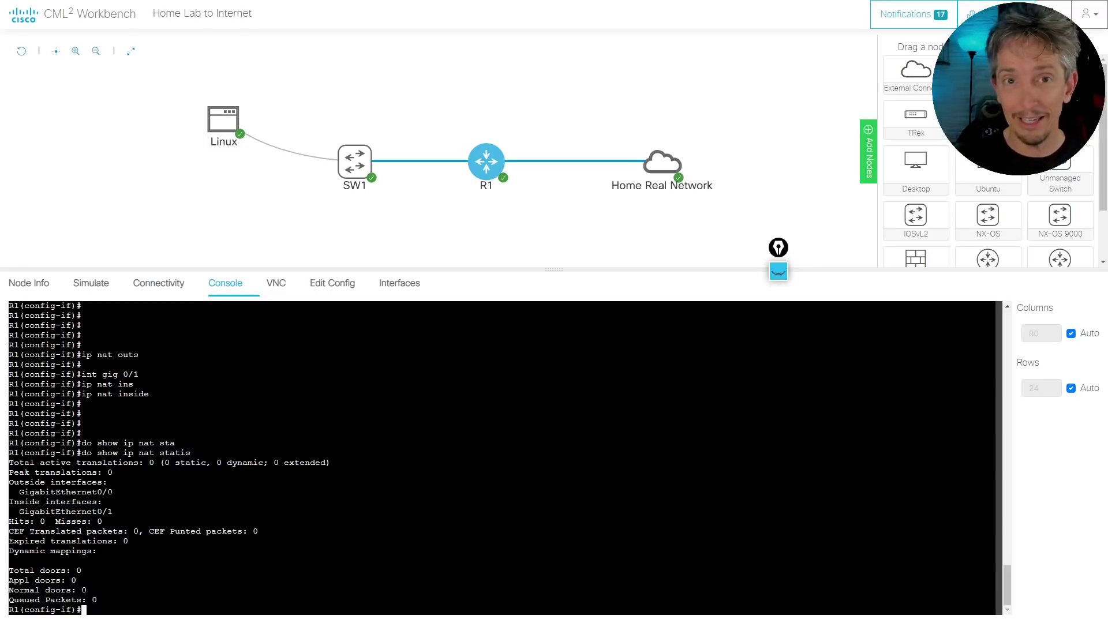
pyautogui.write('exit')
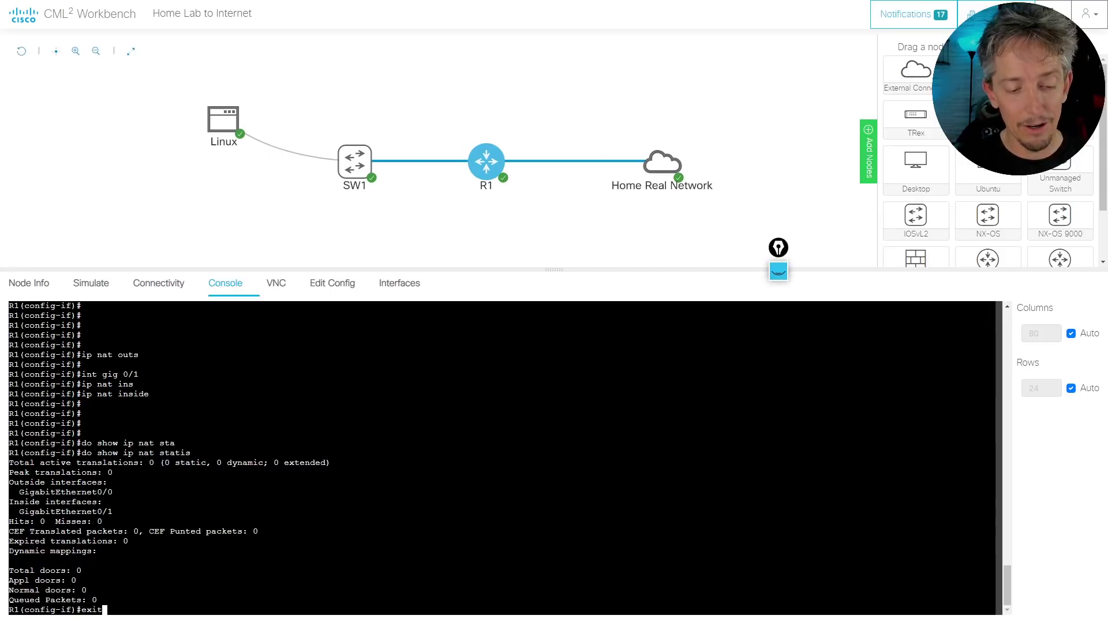
pyautogui.press('Return')
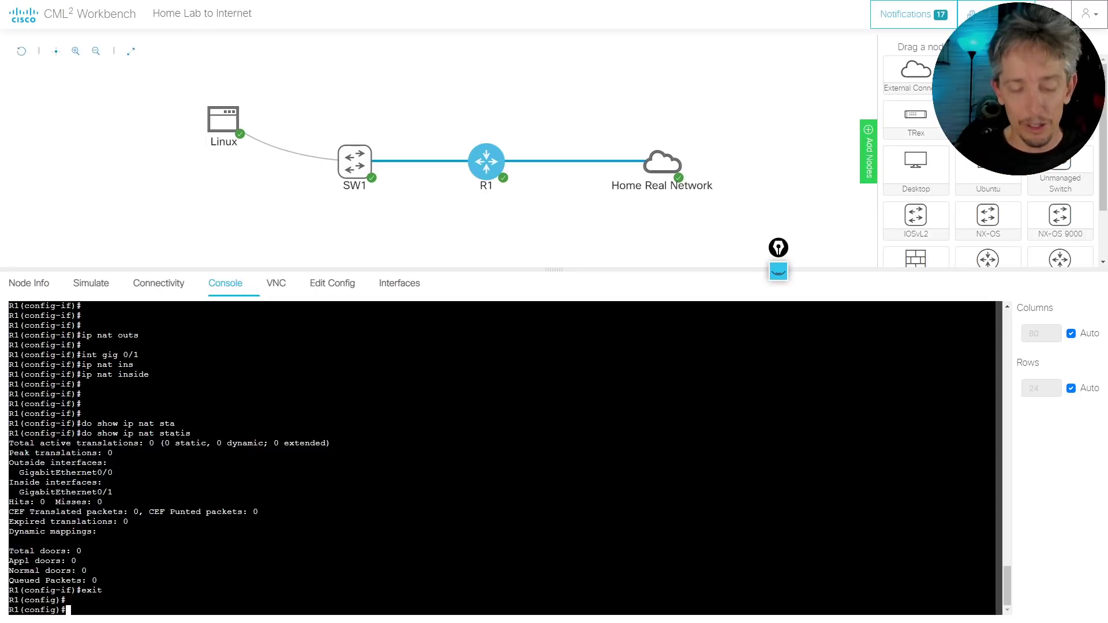
# Create standard access list FOR-NAT permitting 172.16.0.0 0.0.255.255
pyautogui.write('ip ')
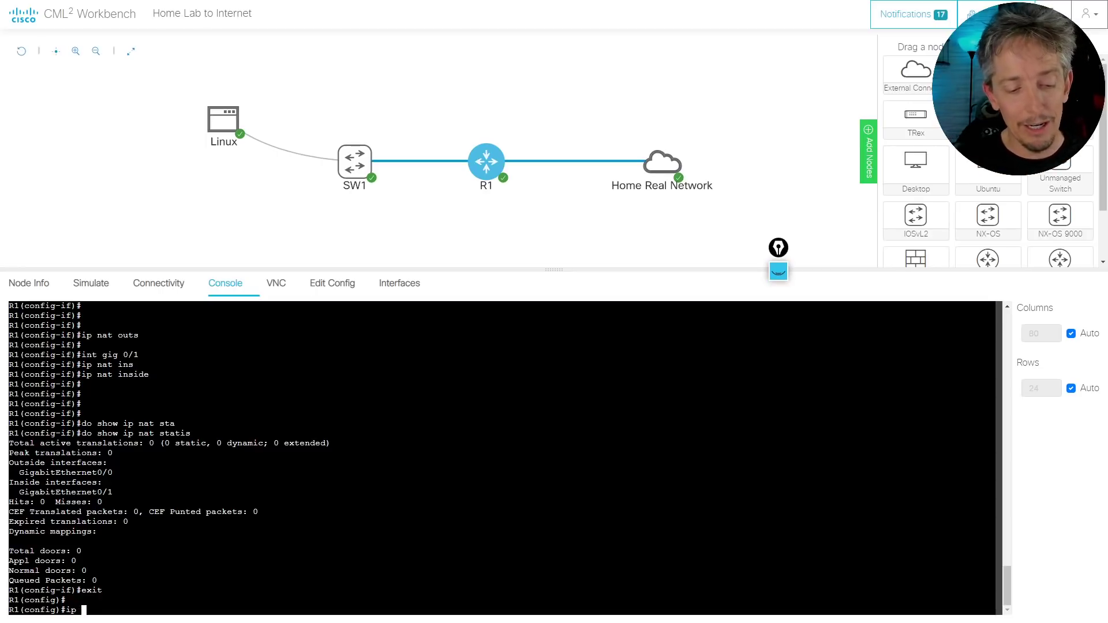
pyautogui.write('acc')
pyautogui.press('Tab')
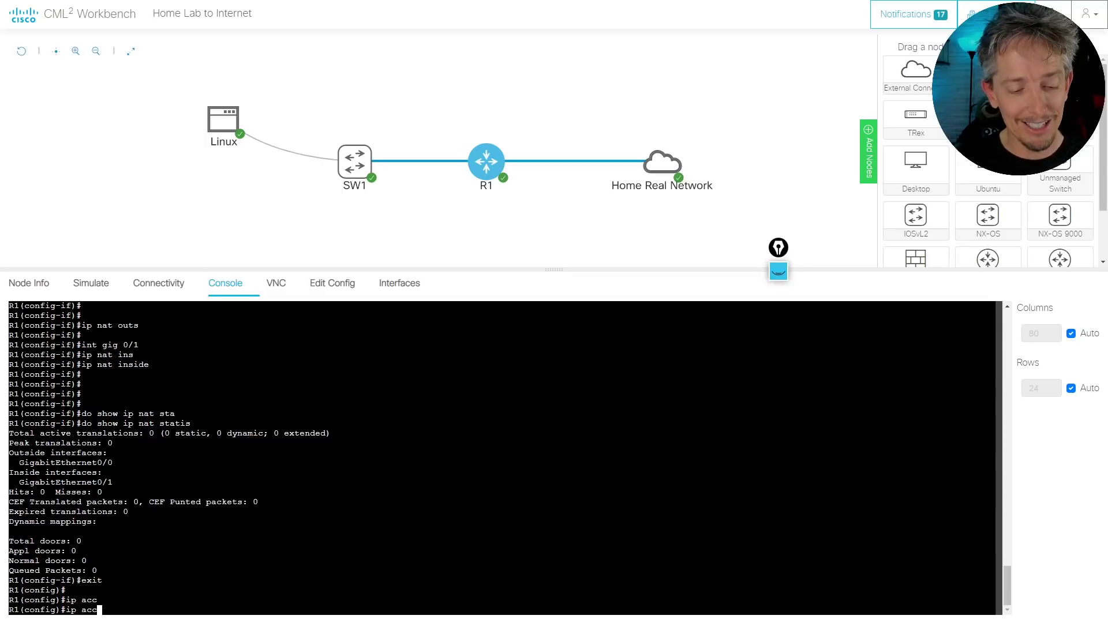
pyautogui.write('e')
pyautogui.press('Tab')
pyautogui.write('st')
pyautogui.press('Tab')
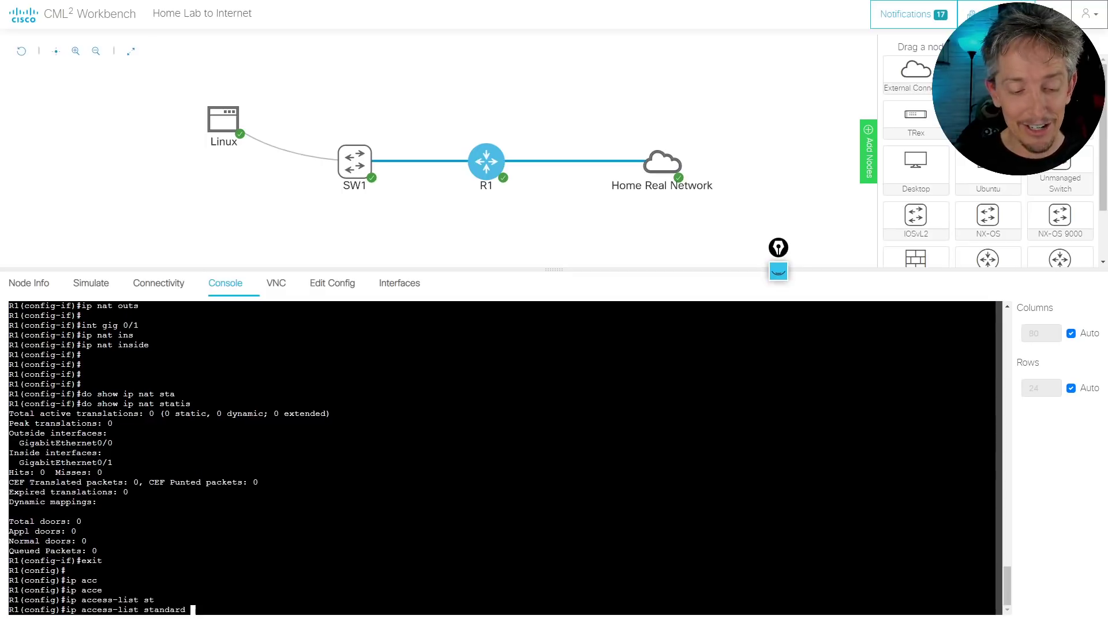
pyautogui.write('?')
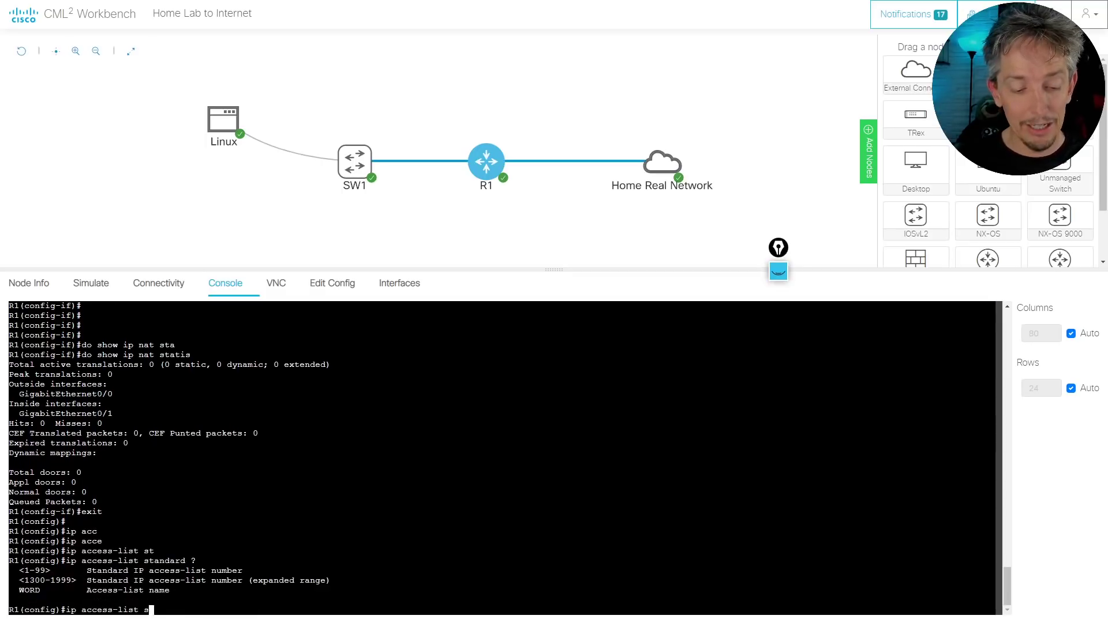
pyautogui.press('BackSpace')
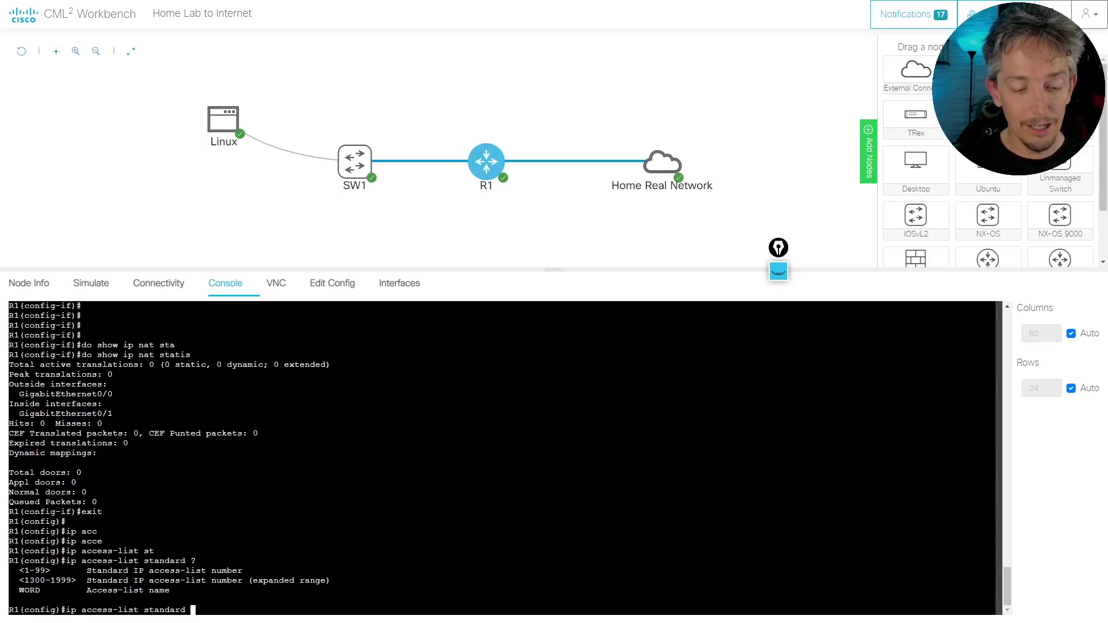
pyautogui.write('FOR-NAT')
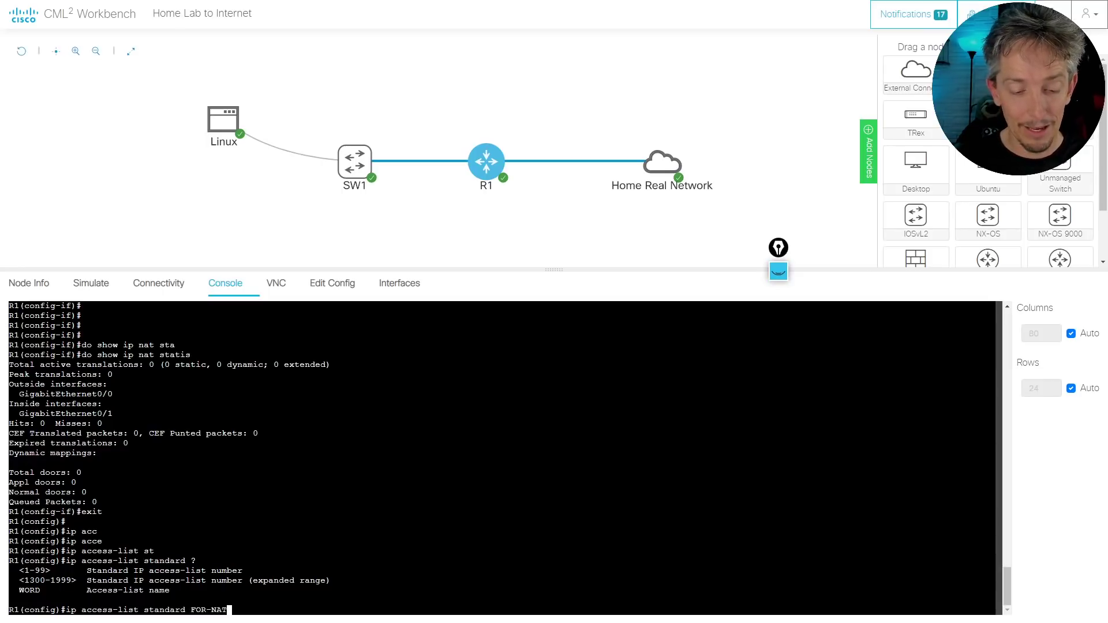
pyautogui.press('Return')
pyautogui.write('permit ')
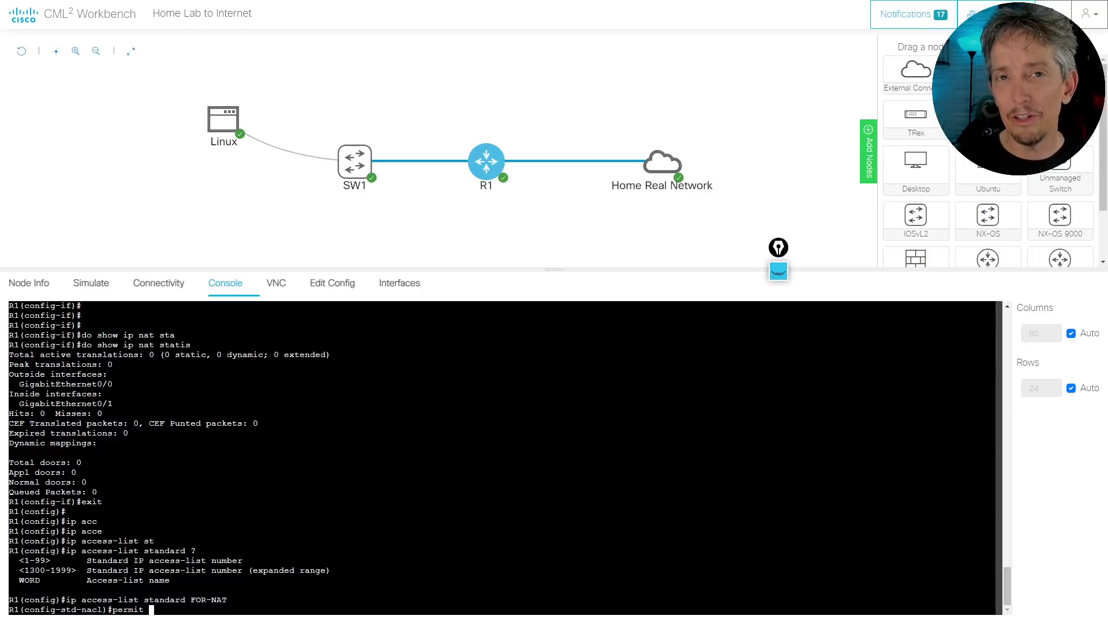
pyautogui.write('172')
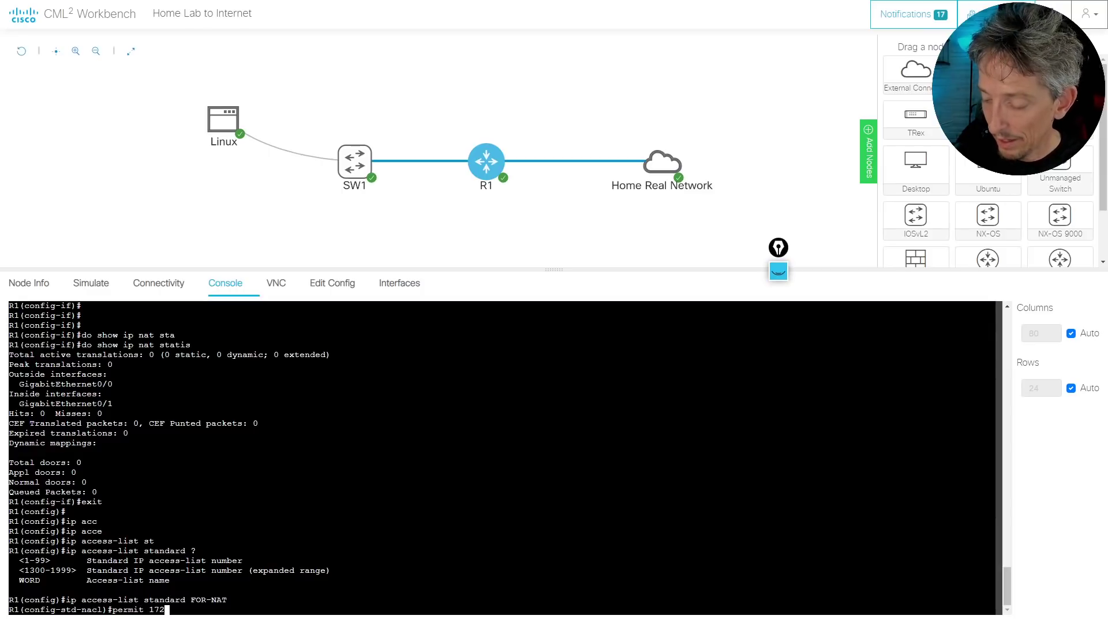
pyautogui.write('.16.0.0 ')
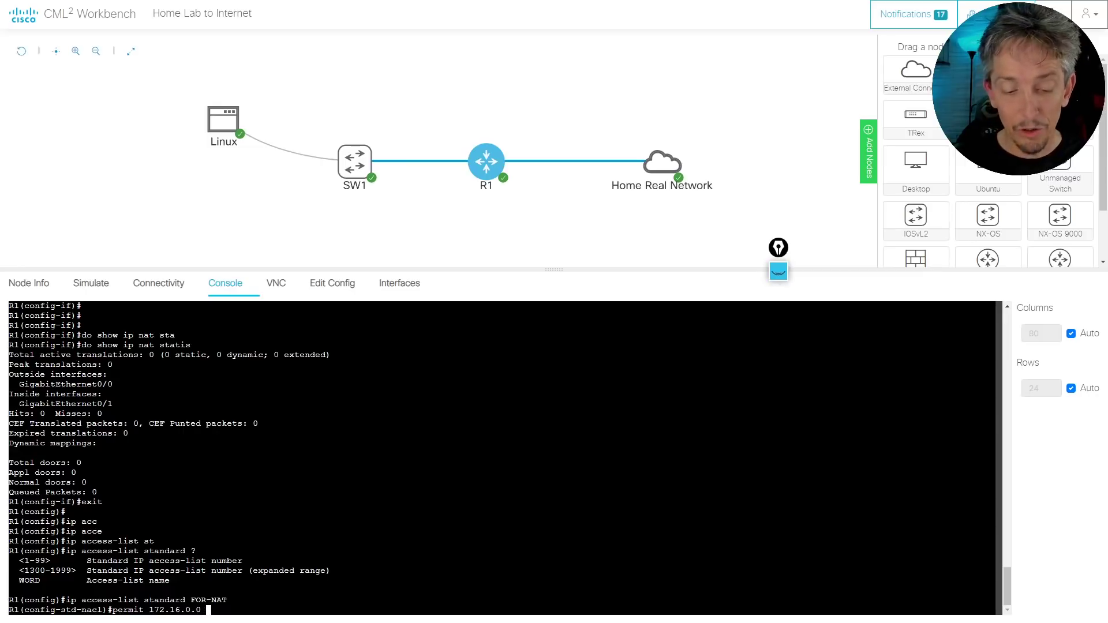
pyautogui.write('0.')
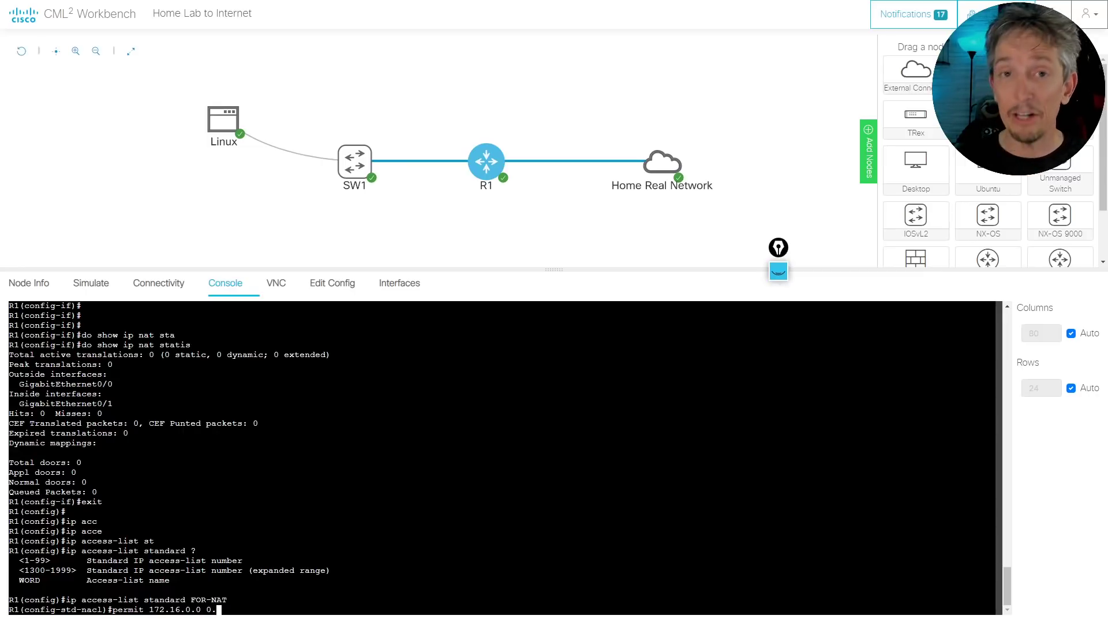
pyautogui.write('0.')
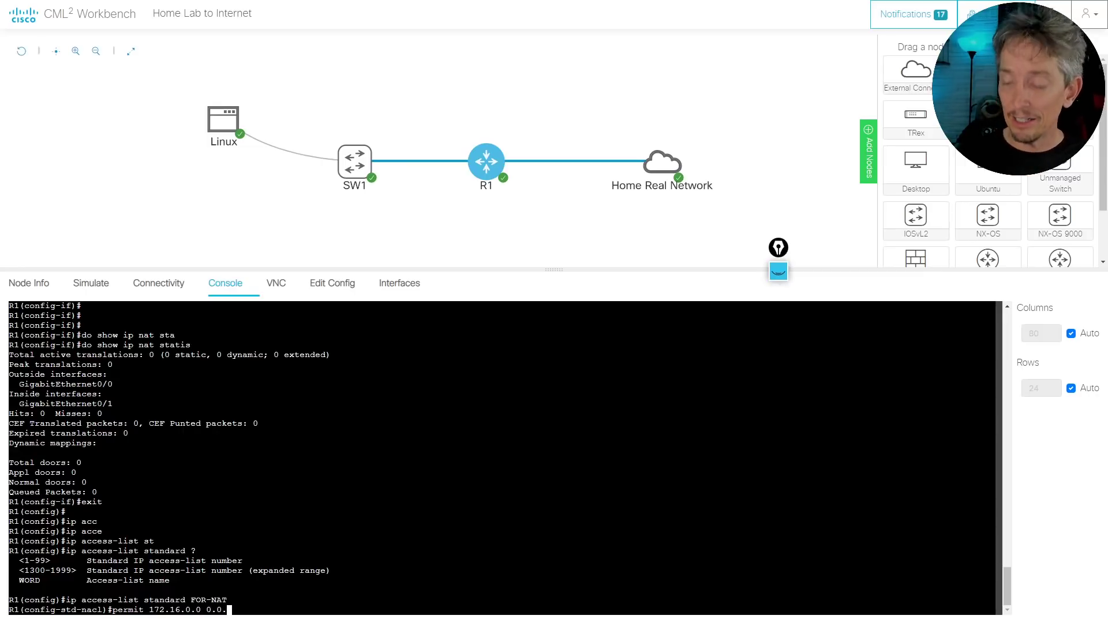
pyautogui.write('255.255')
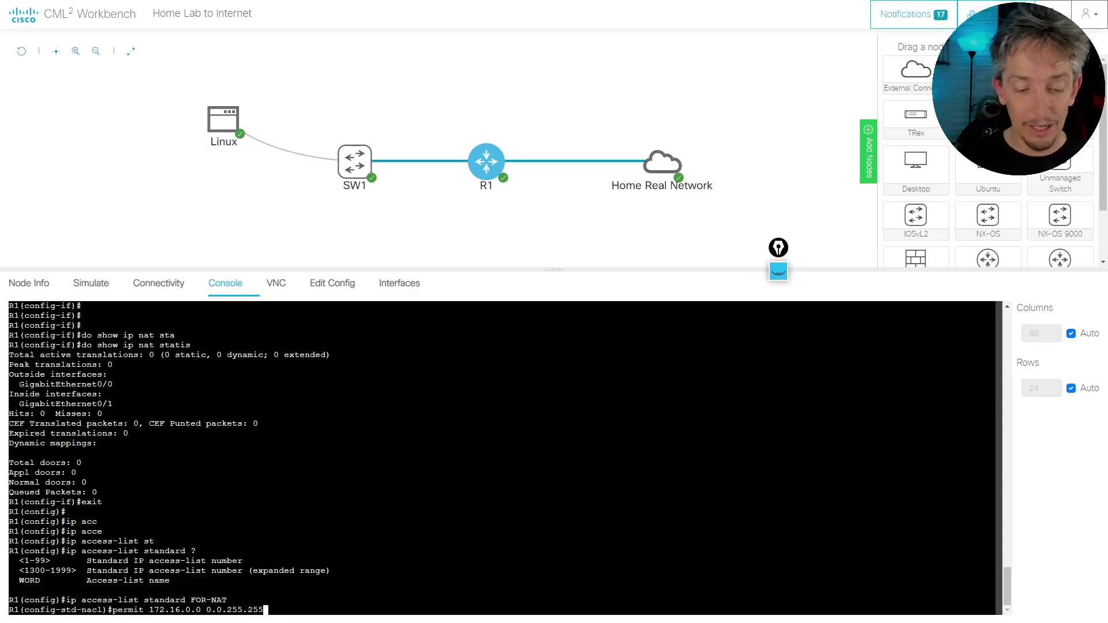
pyautogui.press('Return')
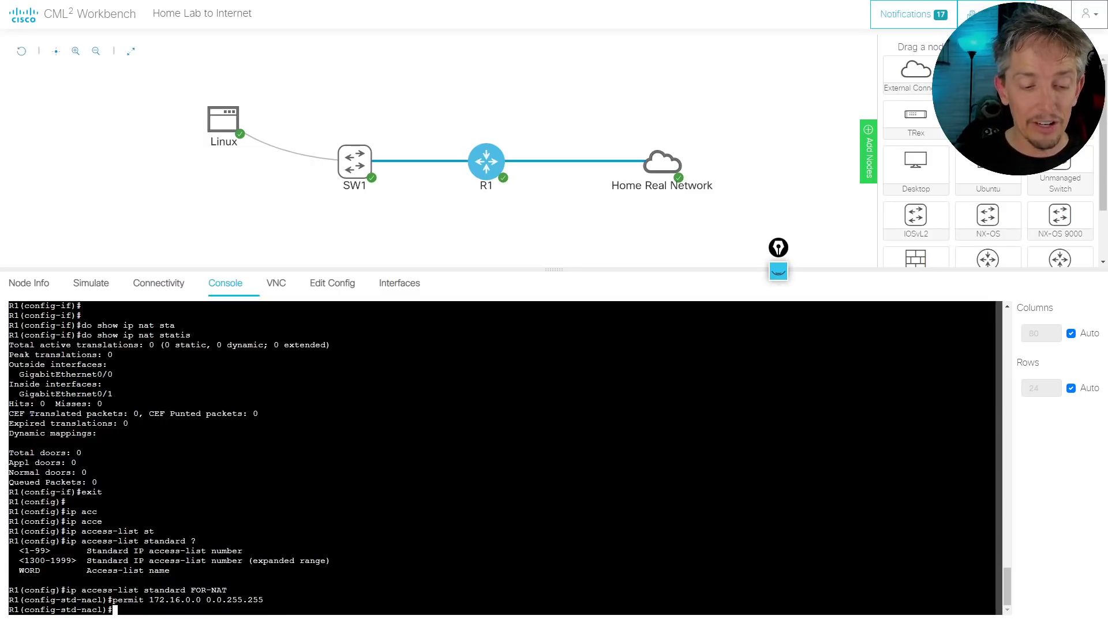
# List R1's access lists to verify FOR-NAT exists
pyautogui.write('do shwo ac')
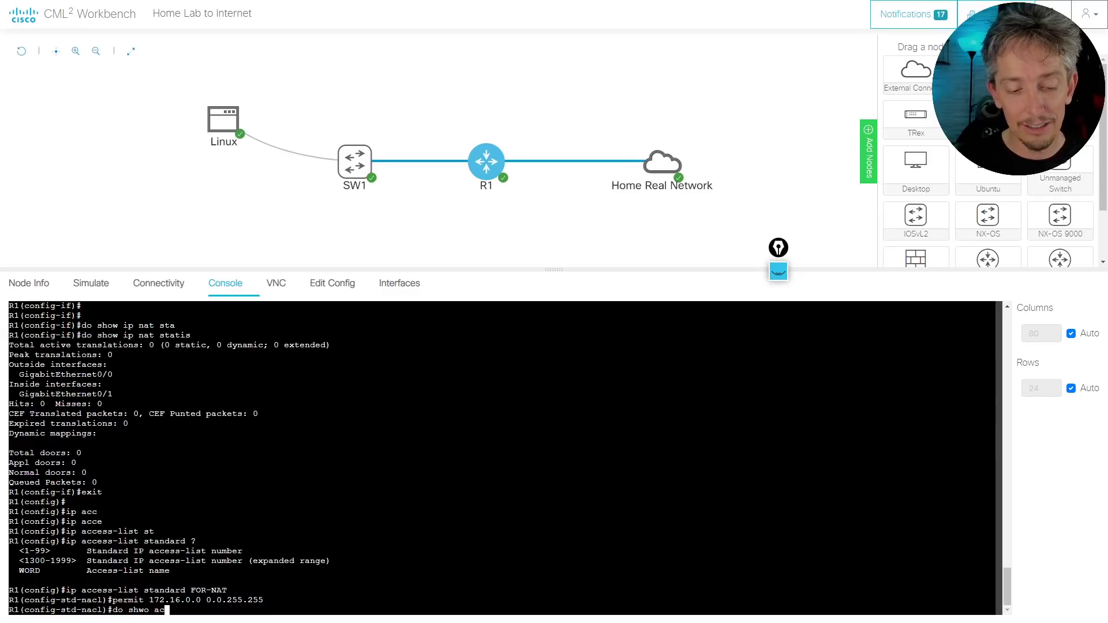
pyautogui.press('BackSpace')
pyautogui.press('BackSpace')
pyautogui.press('BackSpace')
pyautogui.press('BackSpace')
pyautogui.press('BackSpace')
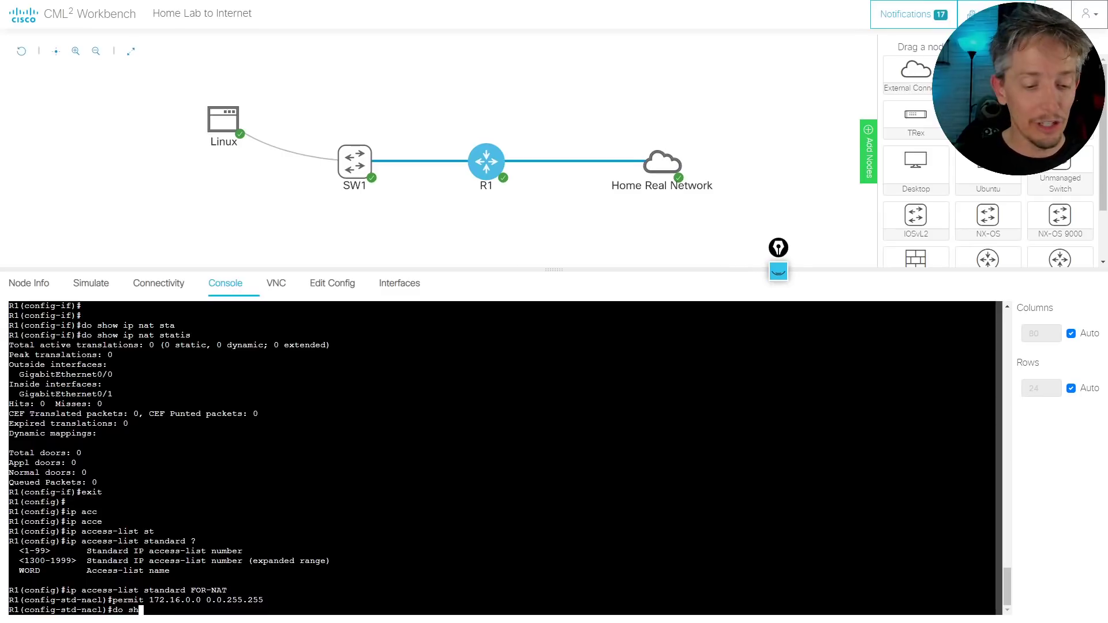
pyautogui.write('ow')
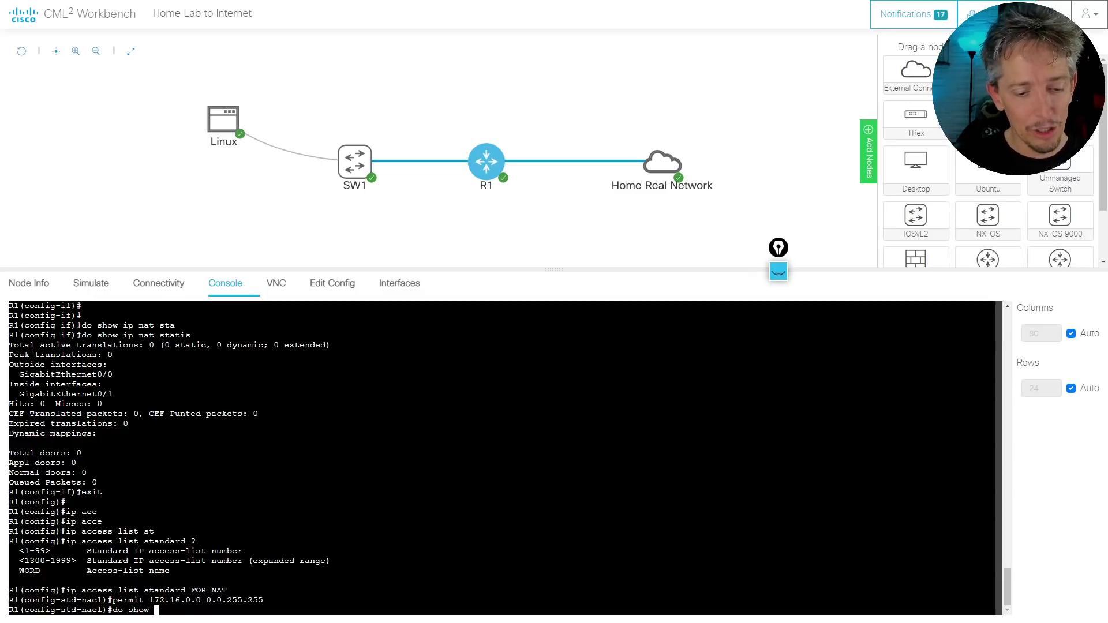
pyautogui.write('access-list')
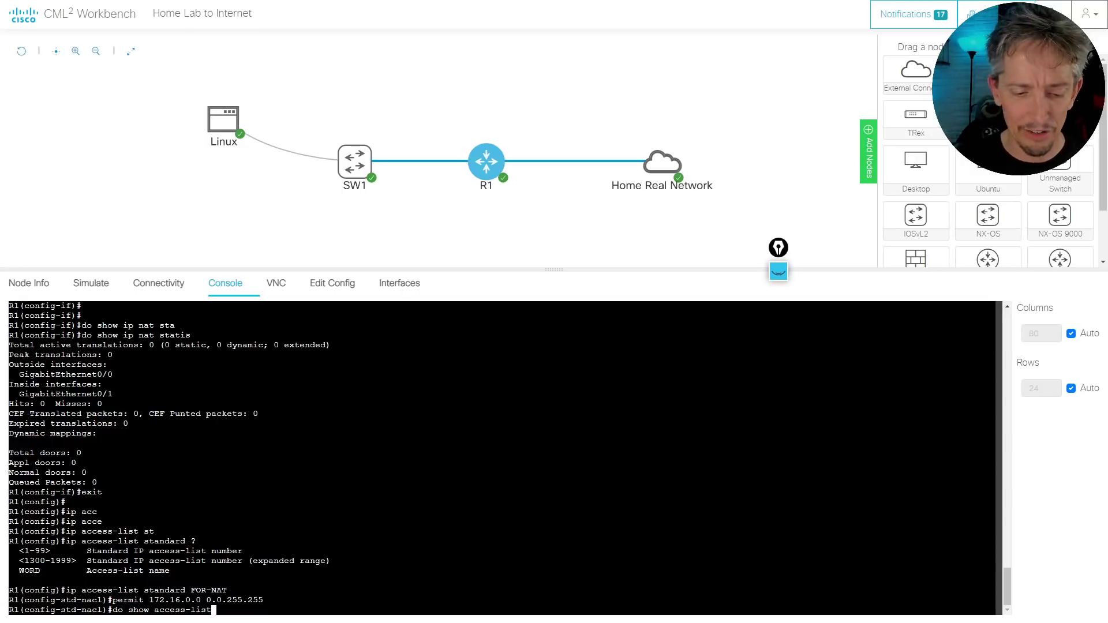
pyautogui.press('Return')
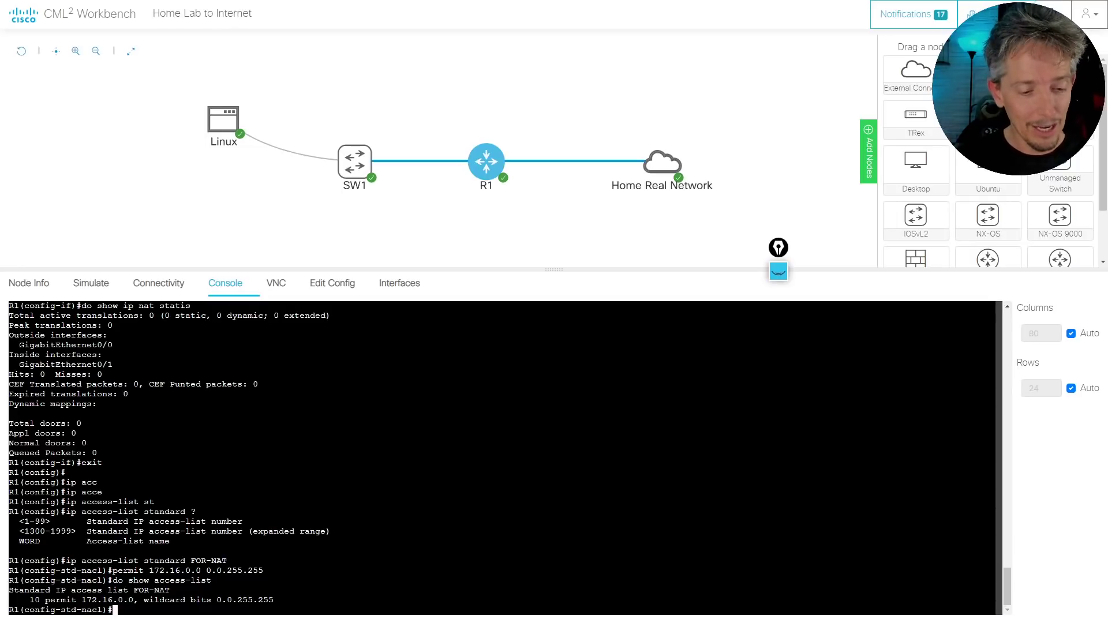
# Add ip nat inside source list FOR-NAT interface gig 0/0 overload, then end configuration
pyautogui.write('exit')
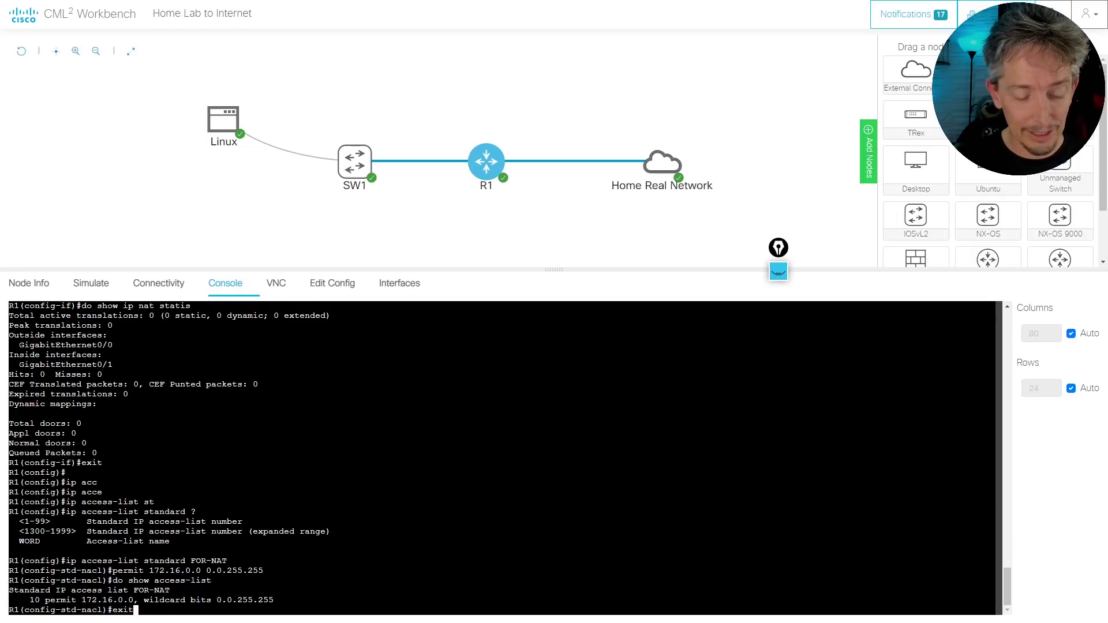
pyautogui.press('Return')
pyautogui.write('ip nat insidq')
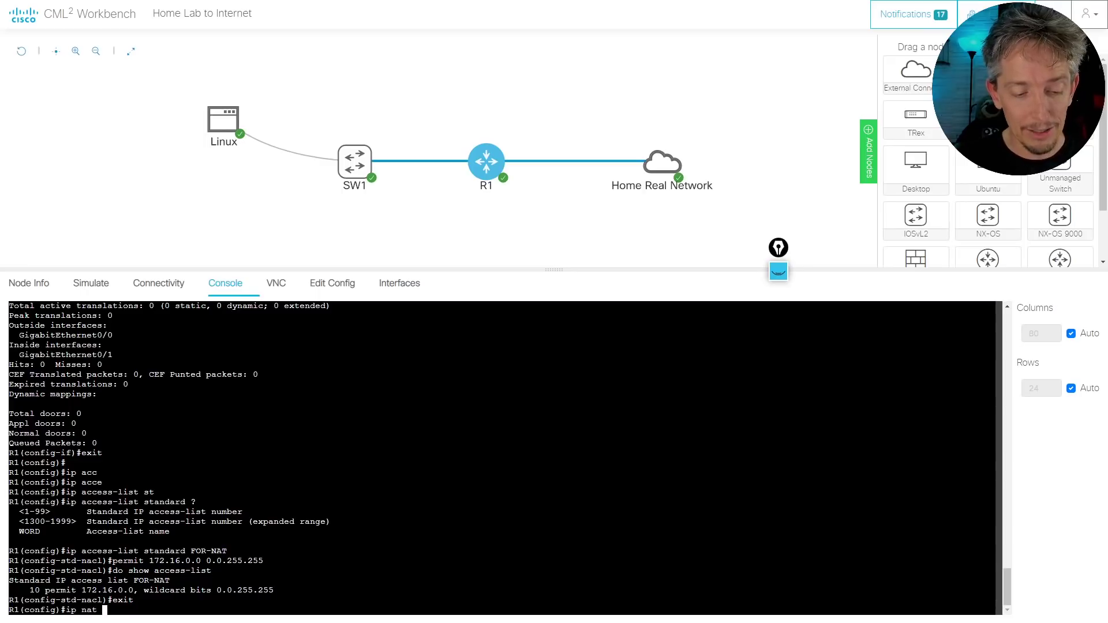
pyautogui.press('BackSpace')
pyautogui.press('BackSpace')
pyautogui.press('Tab')
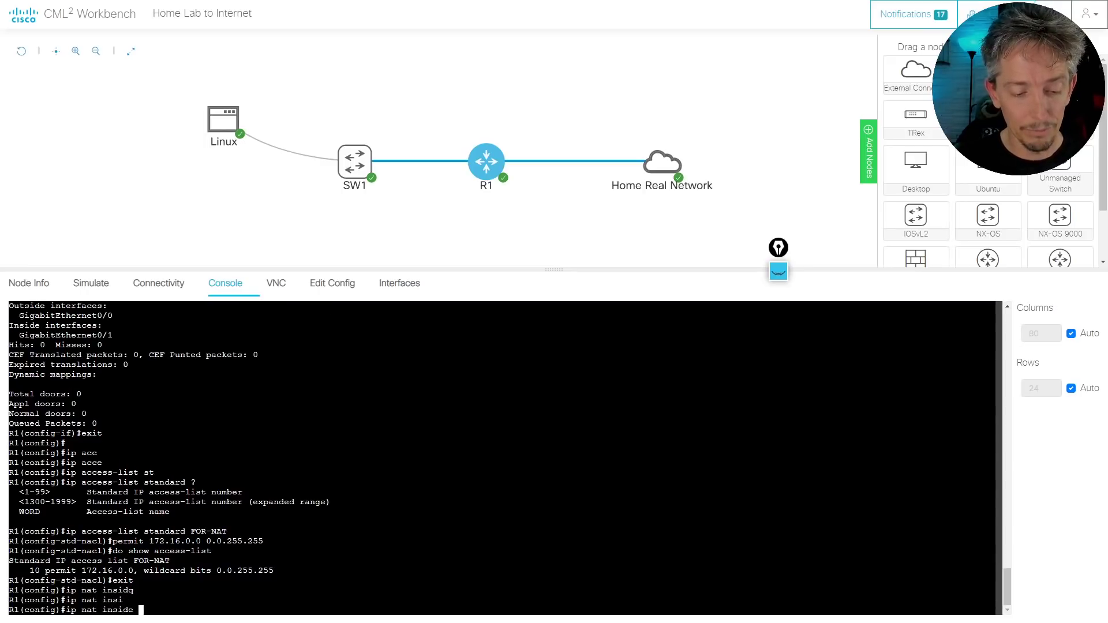
pyautogui.write('sou')
pyautogui.press('Tab')
pyautogui.write('li')
pyautogui.press('Tab')
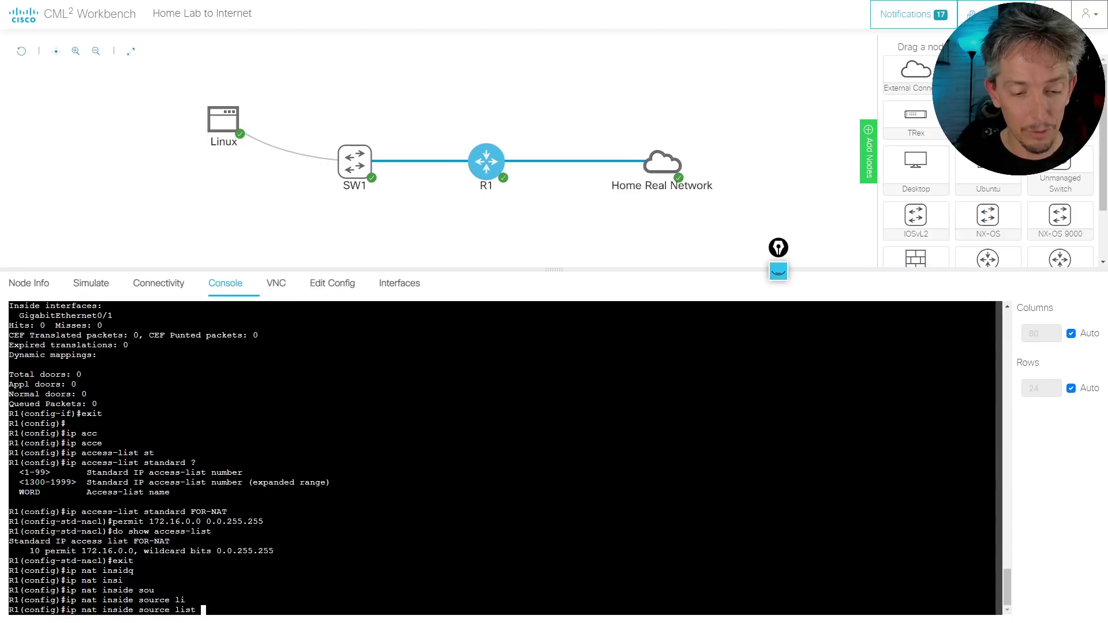
pyautogui.write('FOR')
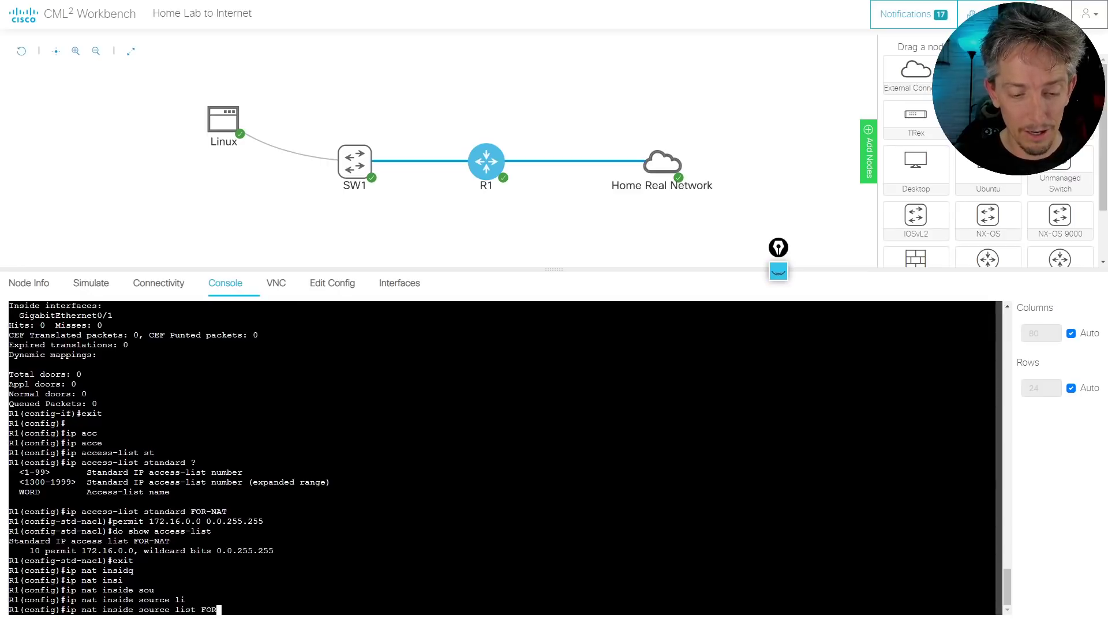
pyautogui.write('-NAT')
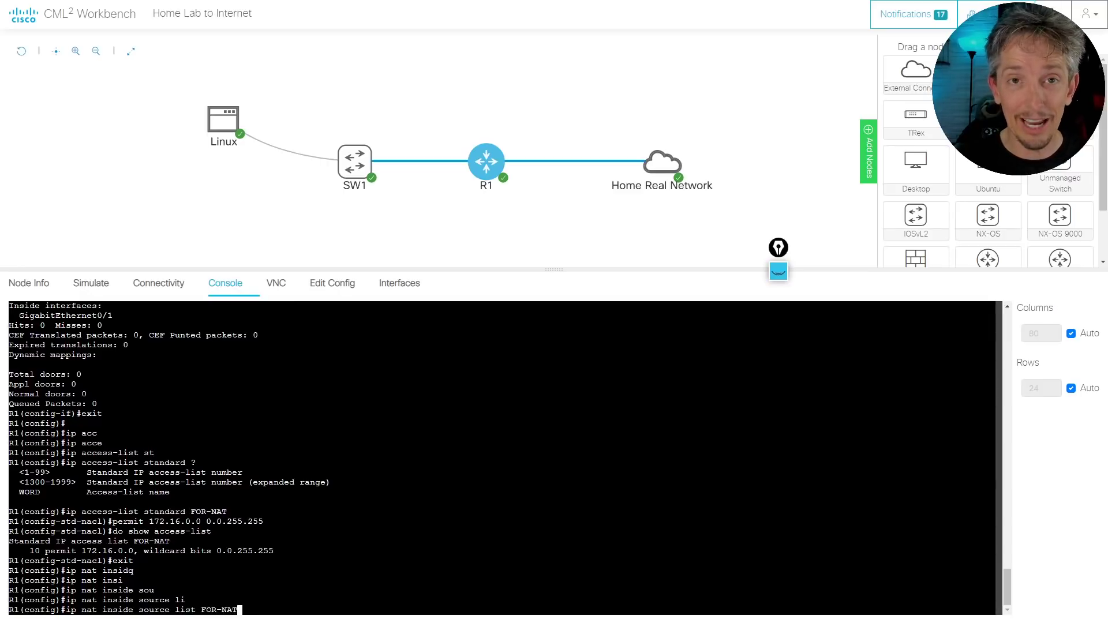
pyautogui.write(' ?')
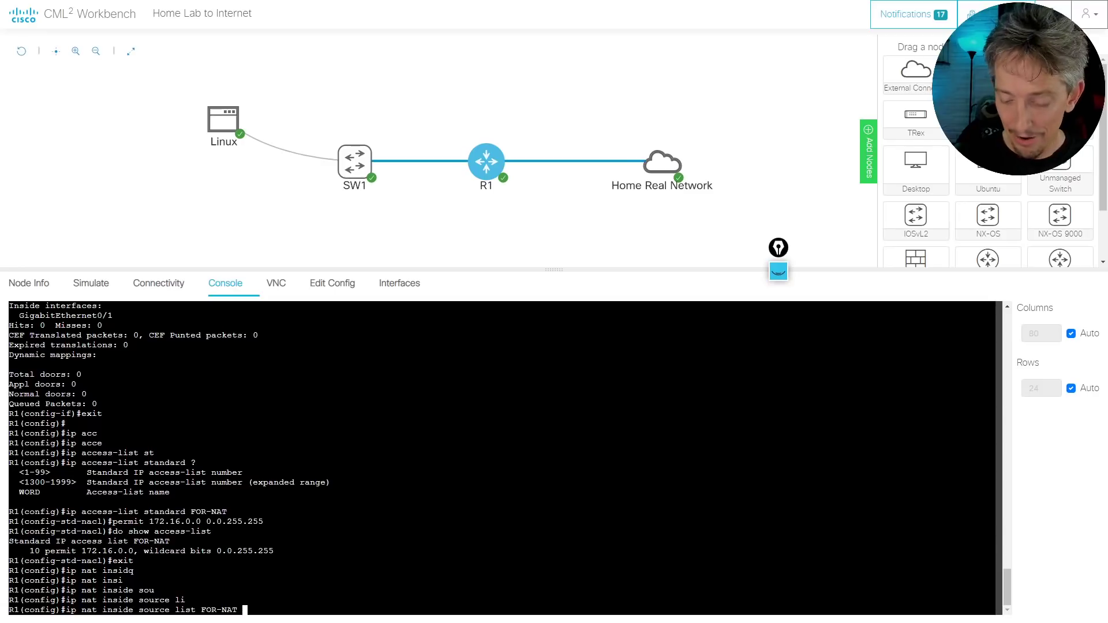
pyautogui.write('int')
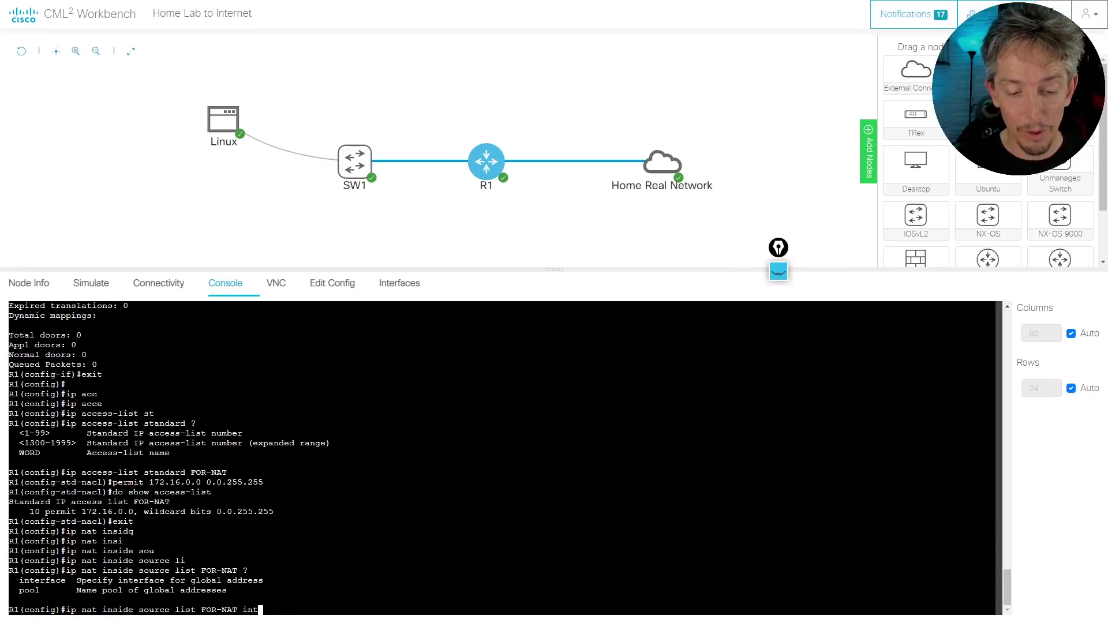
pyautogui.press('Tab')
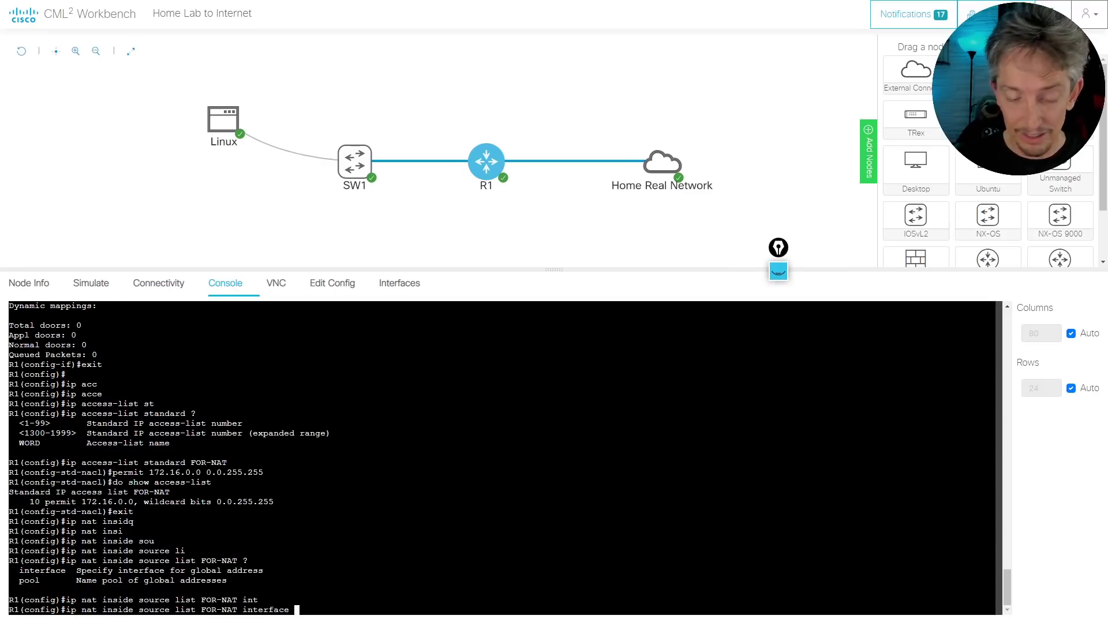
pyautogui.write('?g')
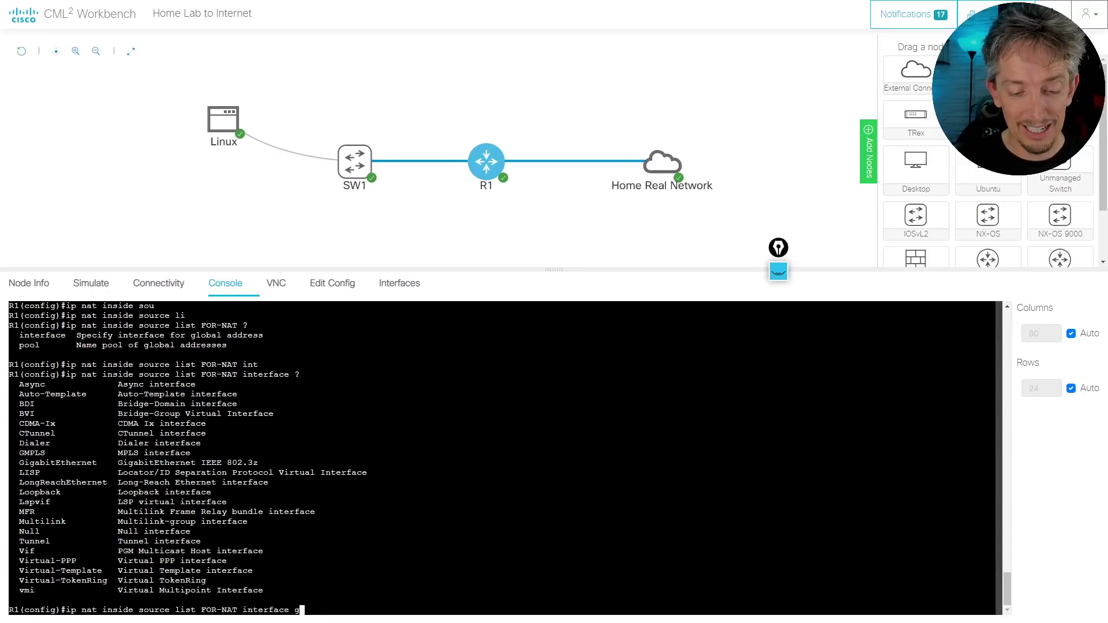
pyautogui.write('ig 0/0')
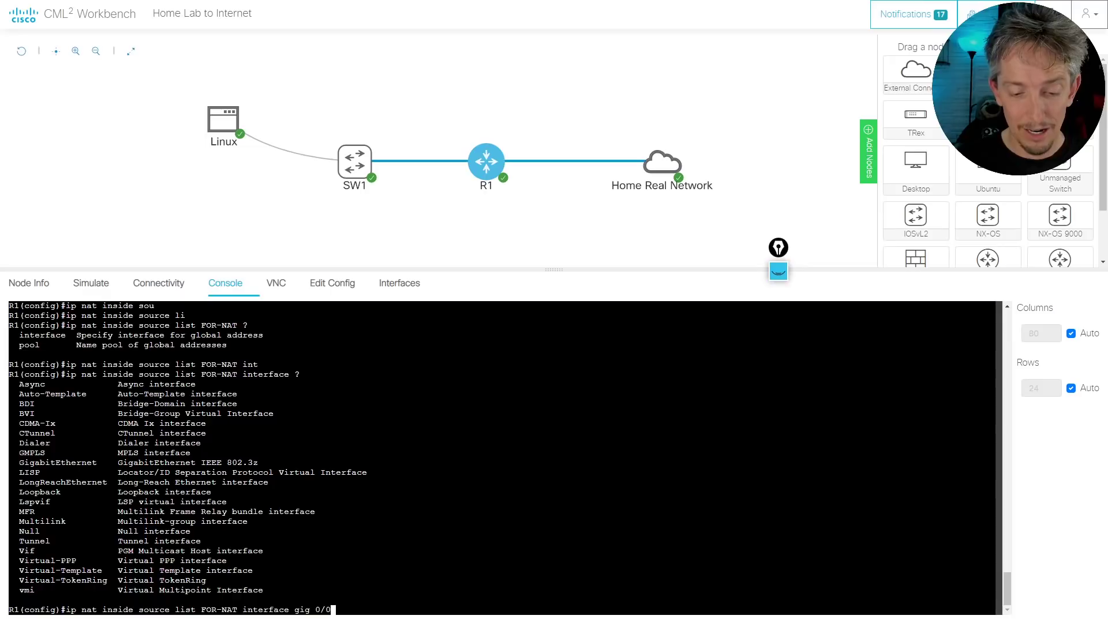
pyautogui.write(' ov')
pyautogui.press('Tab')
pyautogui.press('Return')
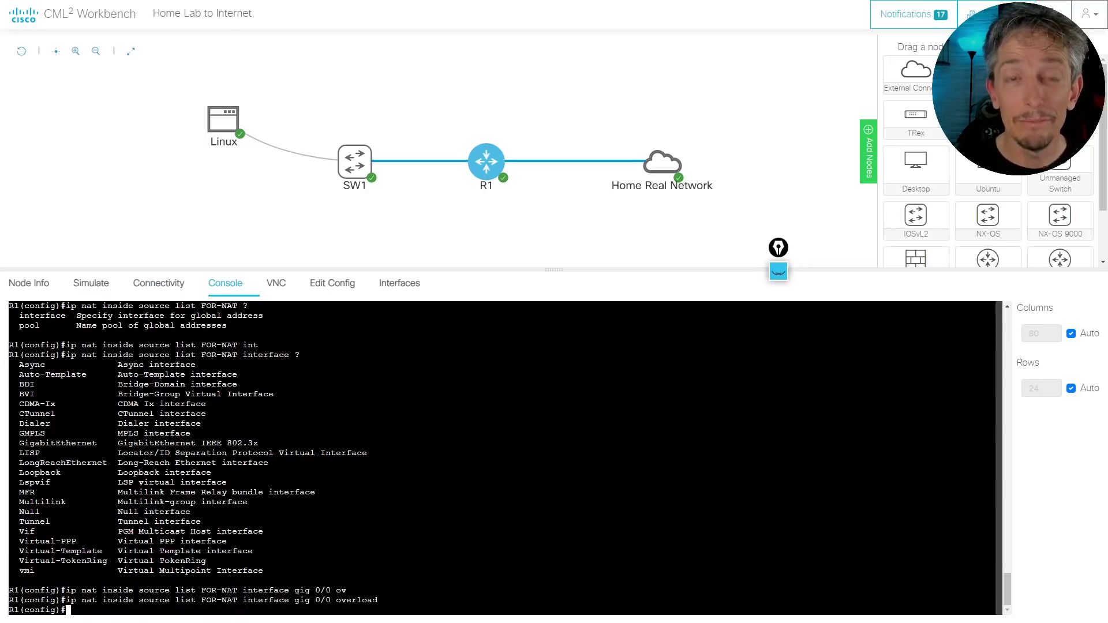
pyautogui.write('end')
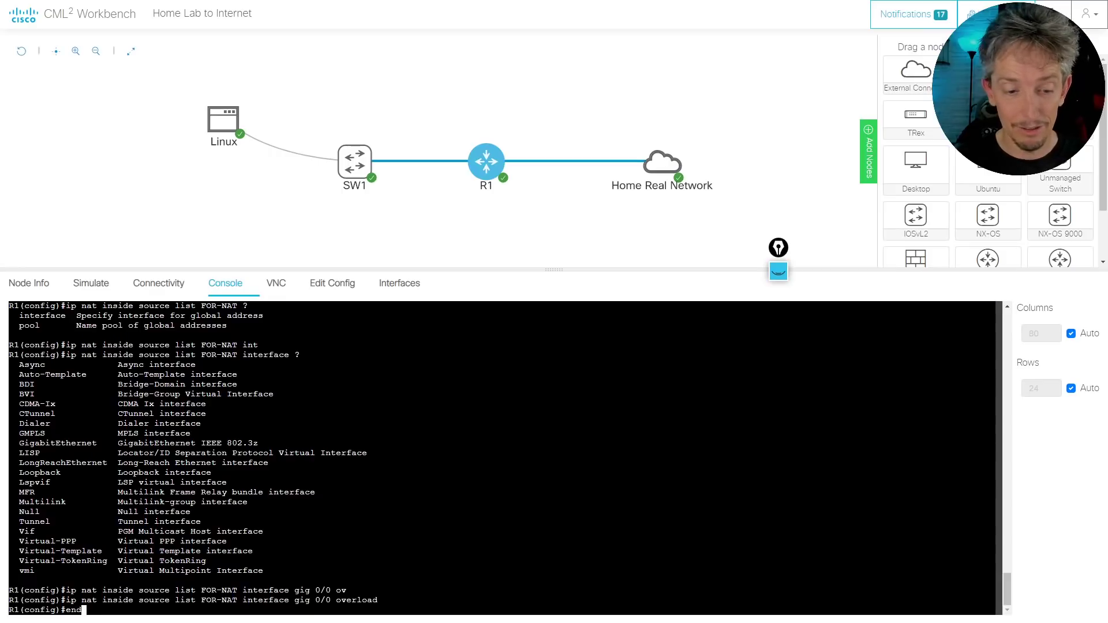
pyautogui.press('Return')
pyautogui.press('Return')
pyautogui.press('Return')
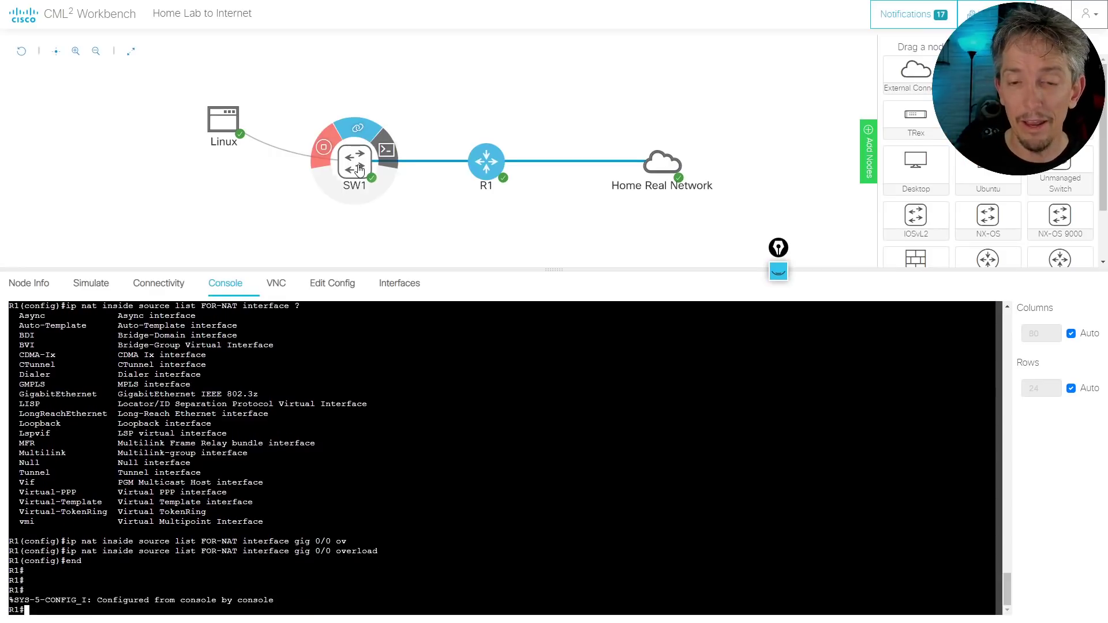
# Open SW1's console and run show int status, listing Gi0/0–Gi0/3 connected in VLAN 1
pyautogui.moveTo(360, 168)
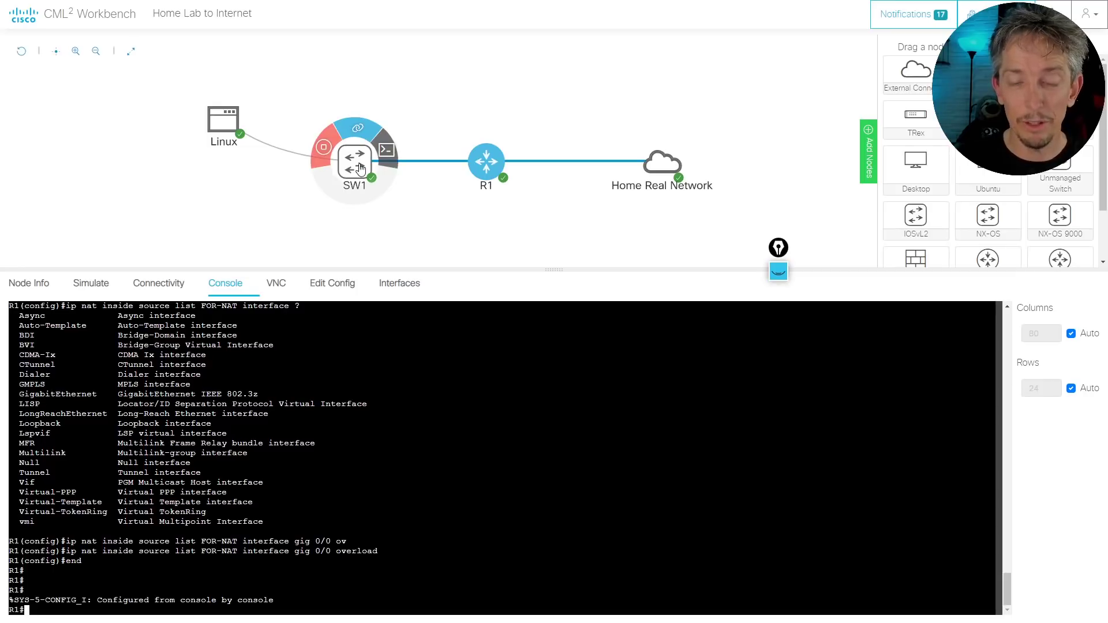
pyautogui.click(385, 151)
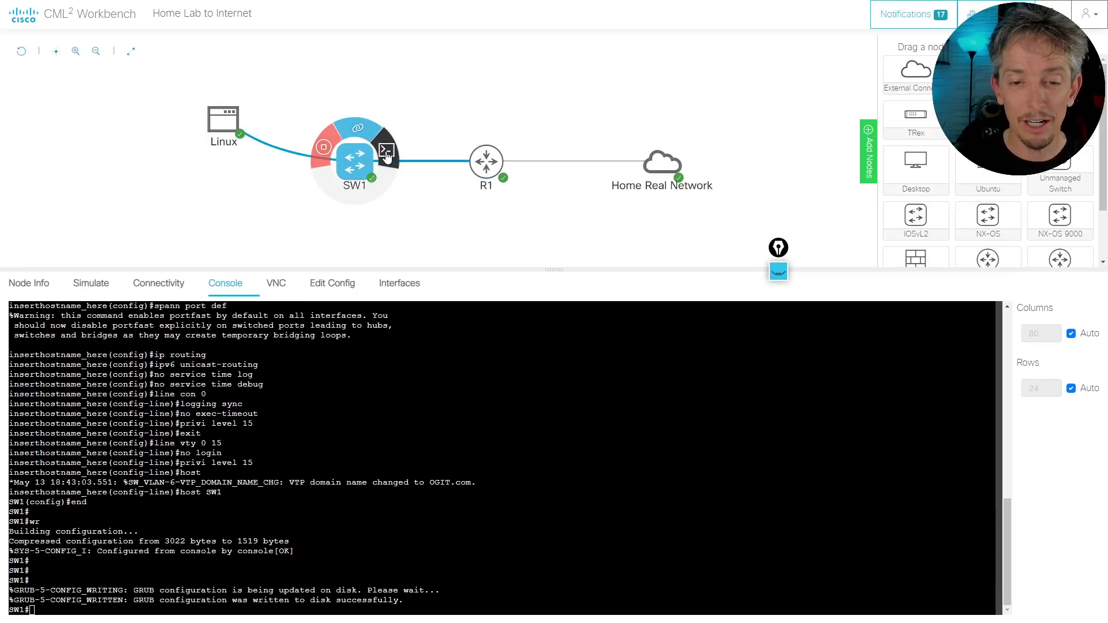
pyautogui.press('Return')
pyautogui.press('Return')
pyautogui.press('Return')
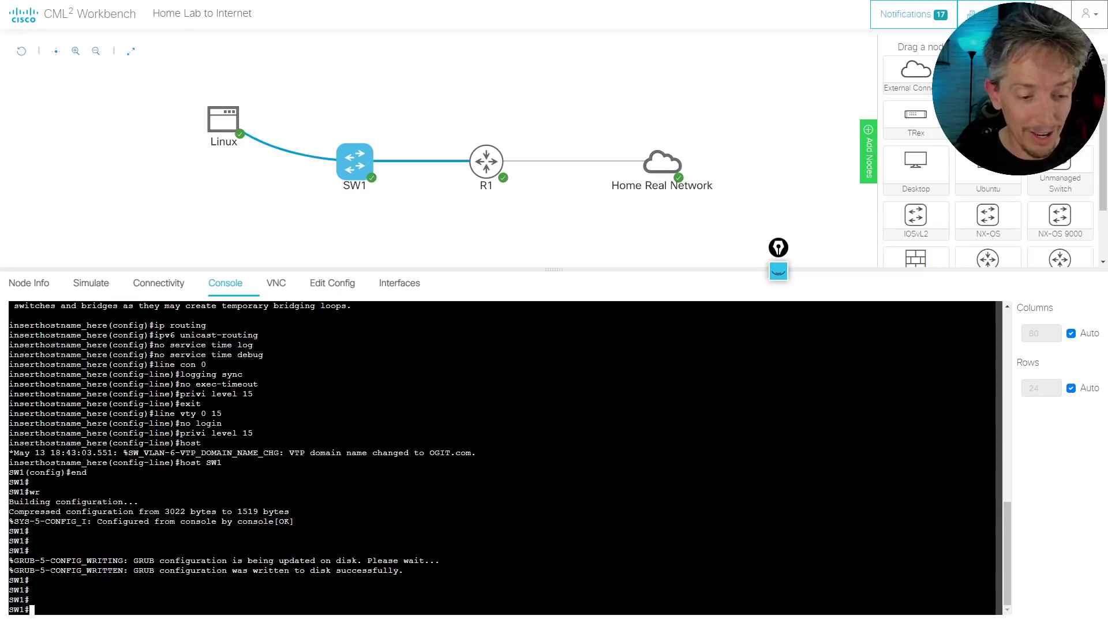
pyautogui.write('sh')
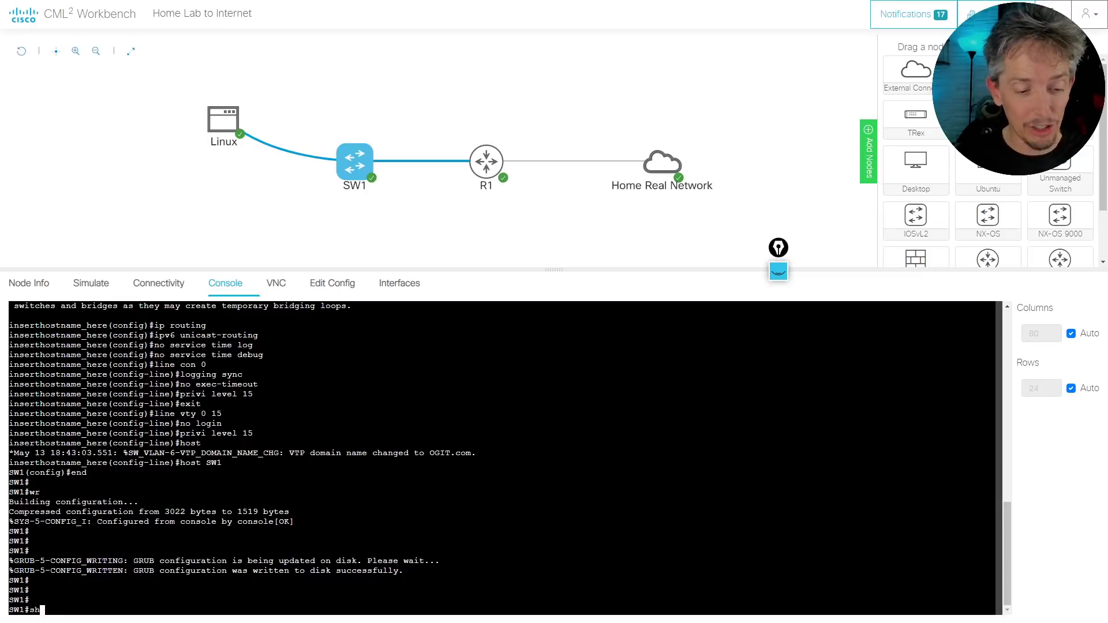
pyautogui.write('ow int statu')
pyautogui.press('Tab')
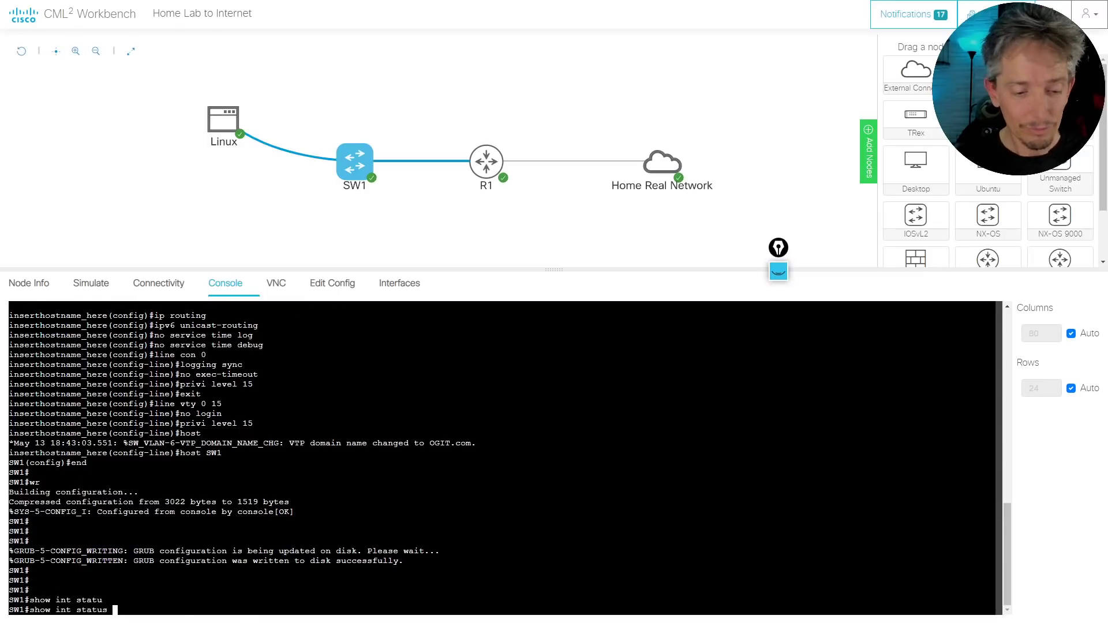
pyautogui.press('Return')
pyautogui.press('Return')
pyautogui.press('Return')
pyautogui.press('Return')
pyautogui.press('Return')
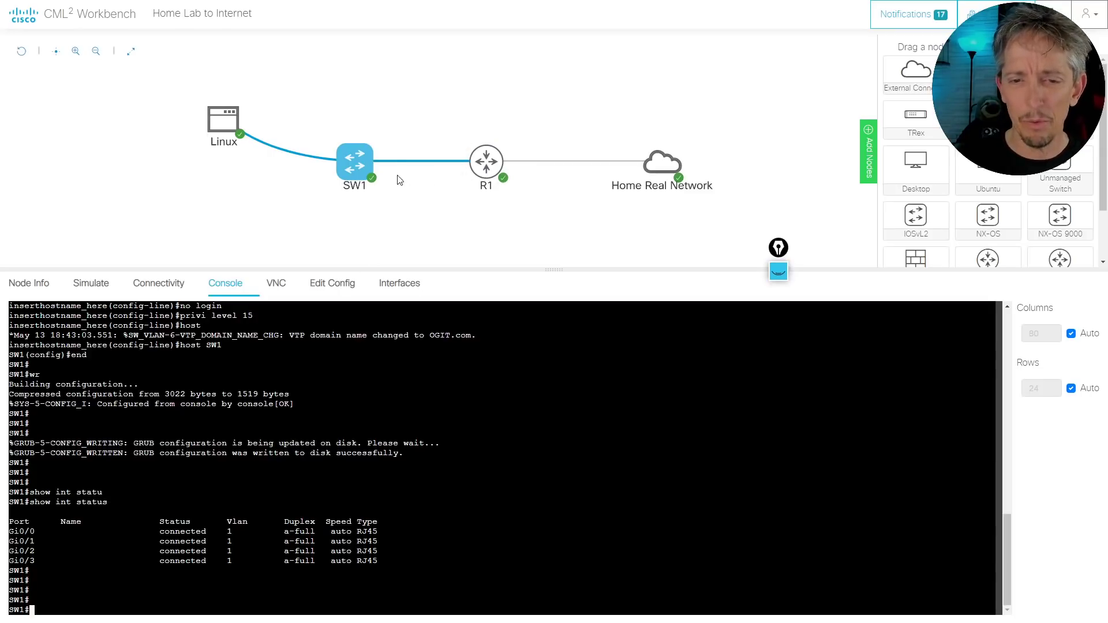
pyautogui.moveTo(446, 171)
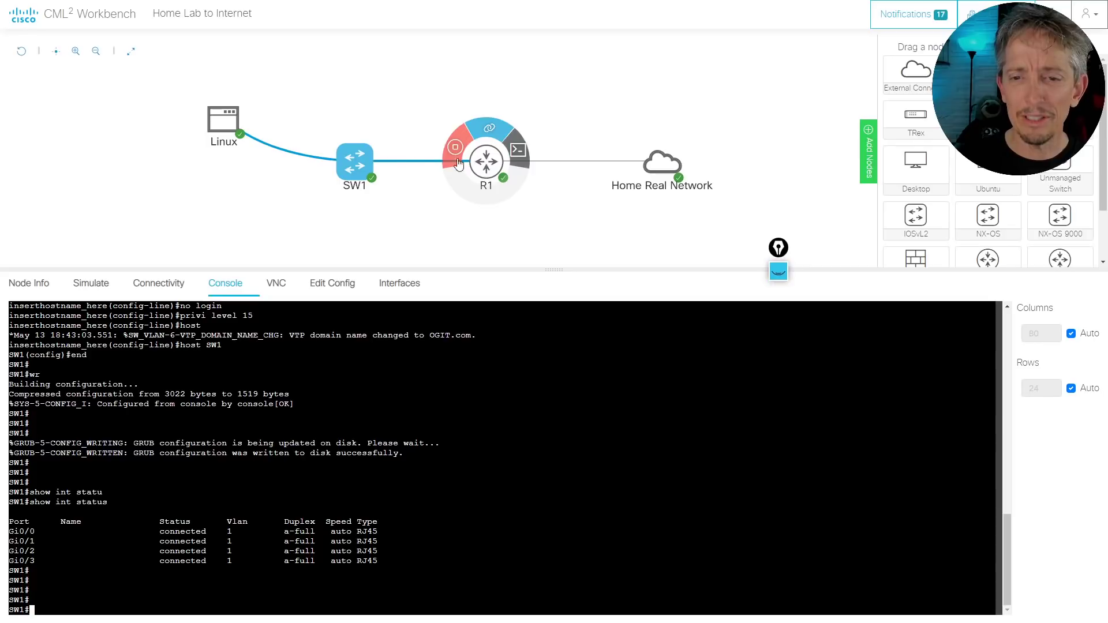
pyautogui.moveTo(371, 167)
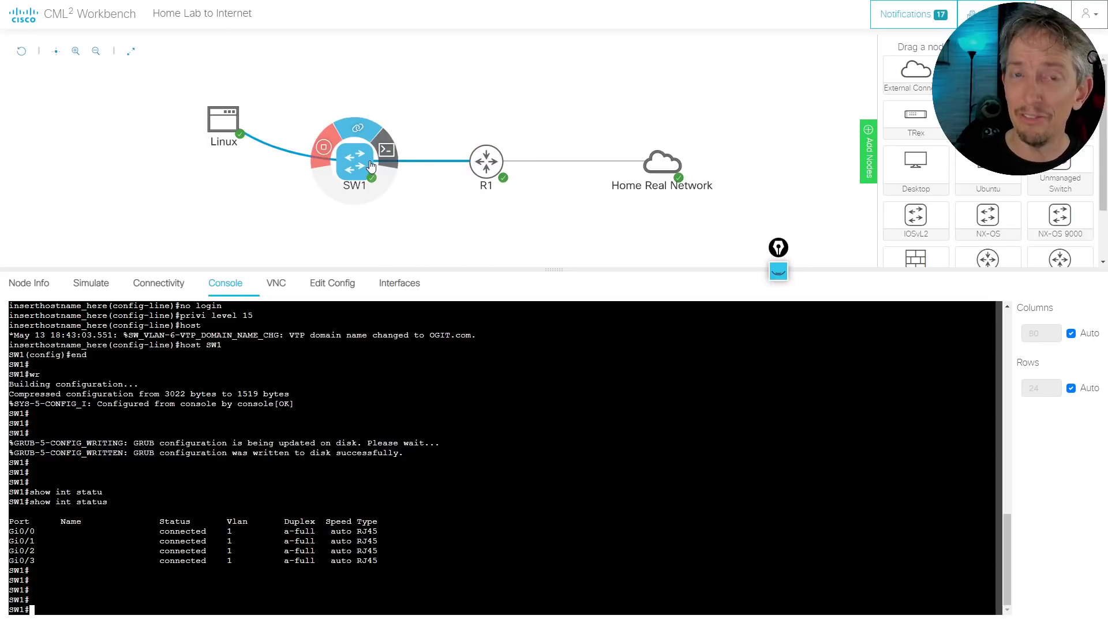
# Enter configuration on SW1 and set Gi0/1 to switchport mode access
pyautogui.write('conf t')
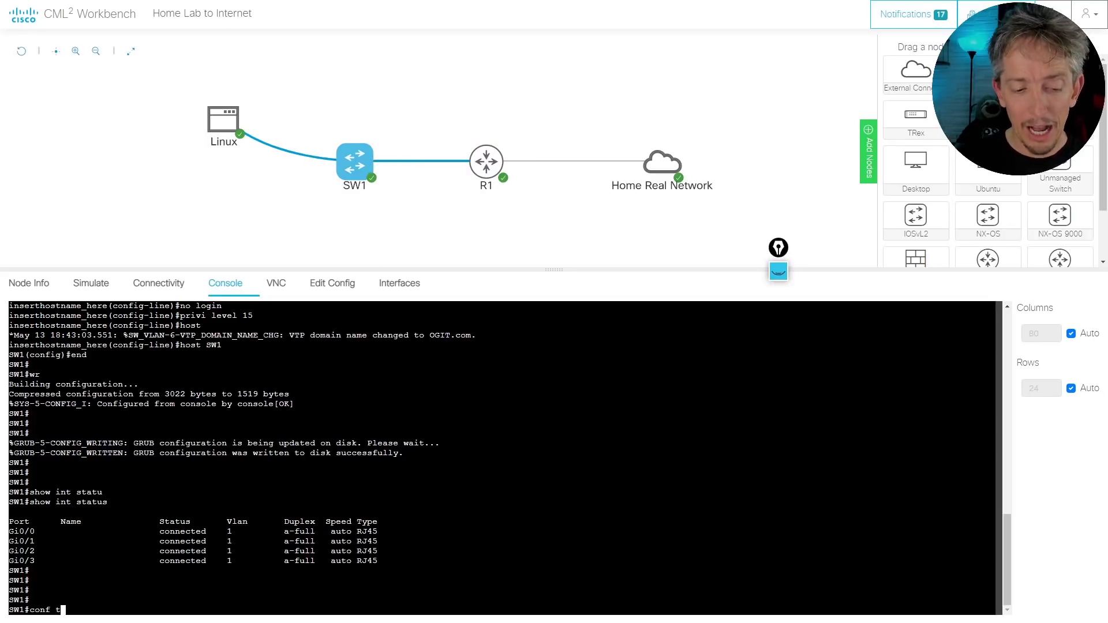
pyautogui.press('Return')
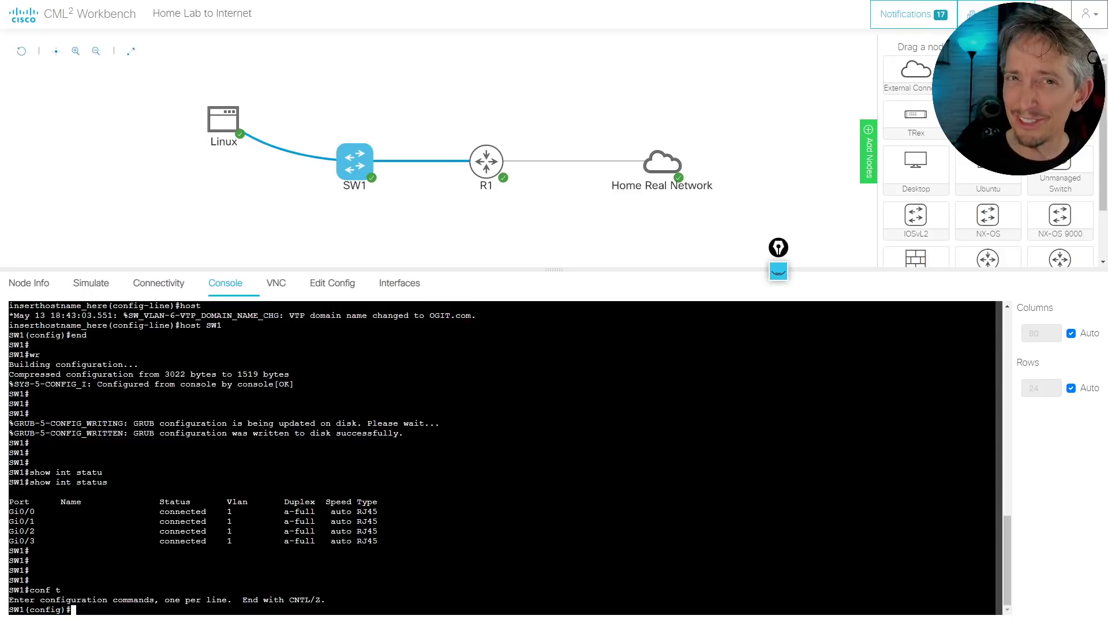
pyautogui.write('int ')
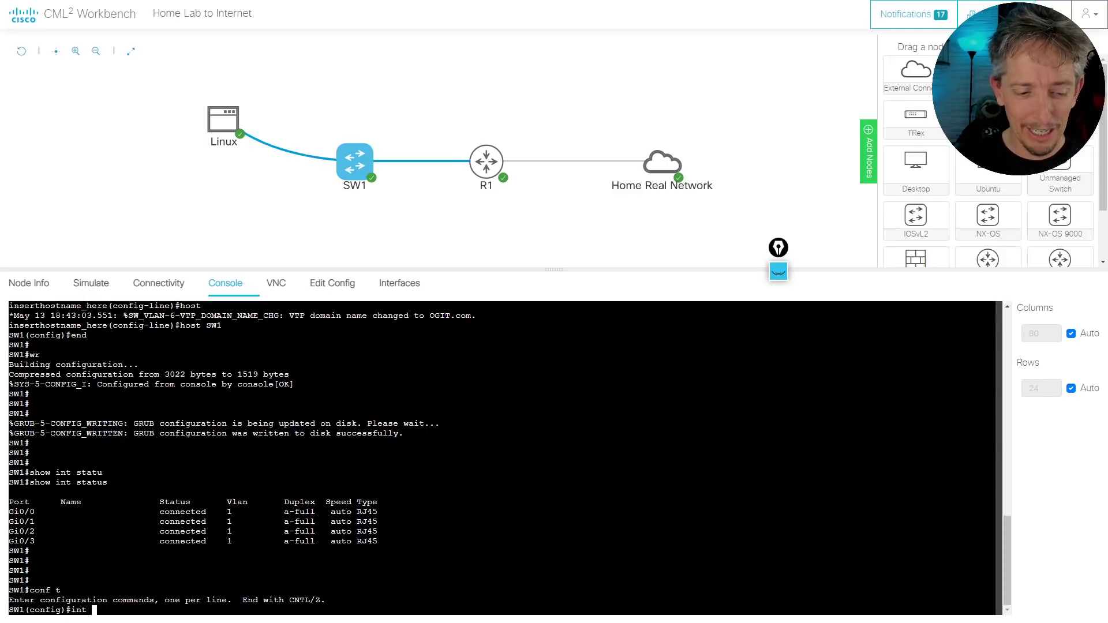
pyautogui.write('gig 0/1')
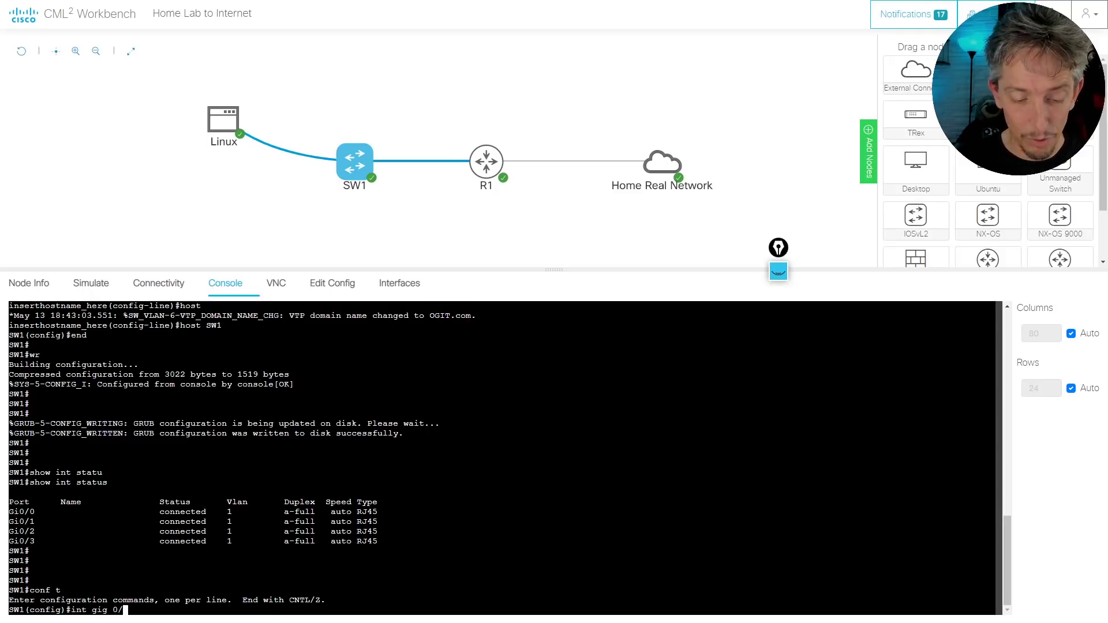
pyautogui.press('Return')
pyautogui.write('sw')
pyautogui.press('Tab')
pyautogui.write('mo')
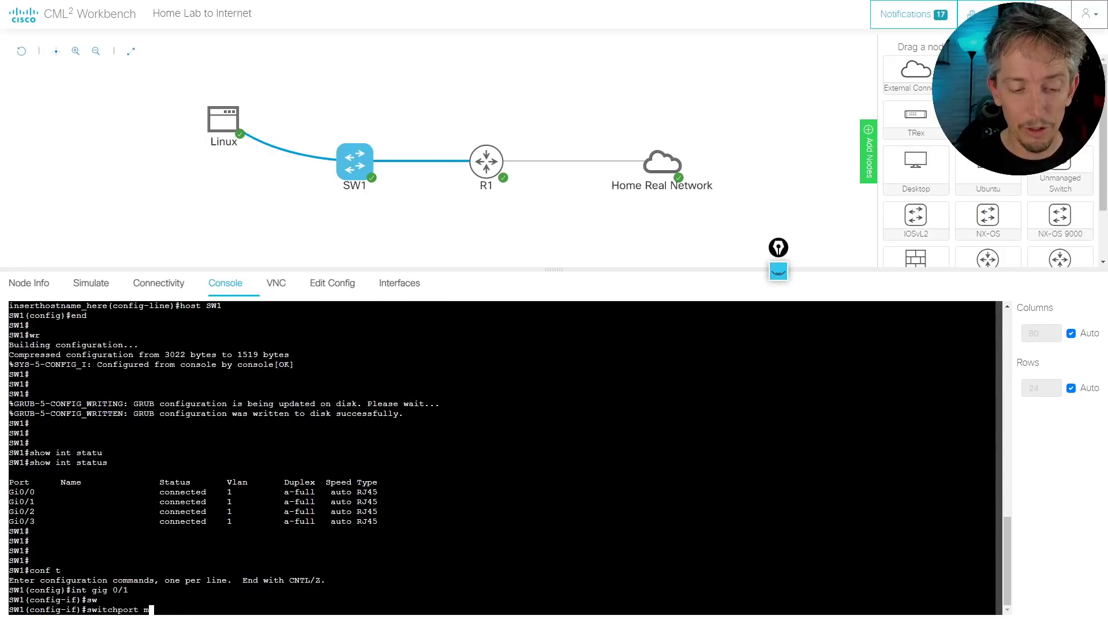
pyautogui.press('Tab')
pyautogui.write('acc')
pyautogui.press('Tab')
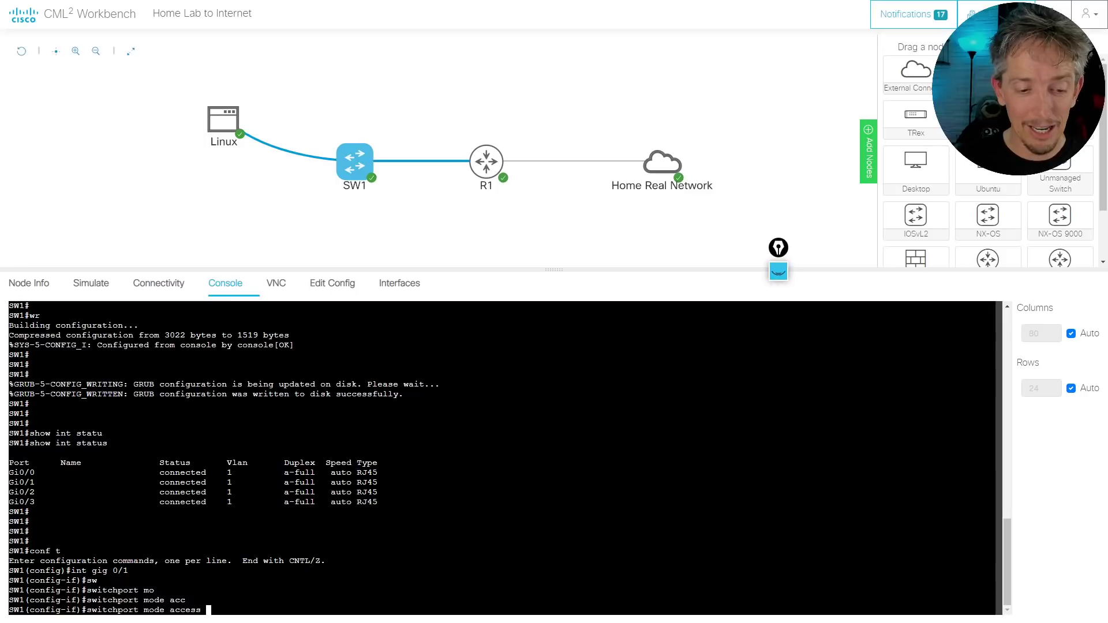
pyautogui.press('Return')
# Assign Gi0/1 to access VLAN 1 and display show vlan brief
pyautogui.write('sw')
pyautogui.press('Tab')
pyautogui.write('acc')
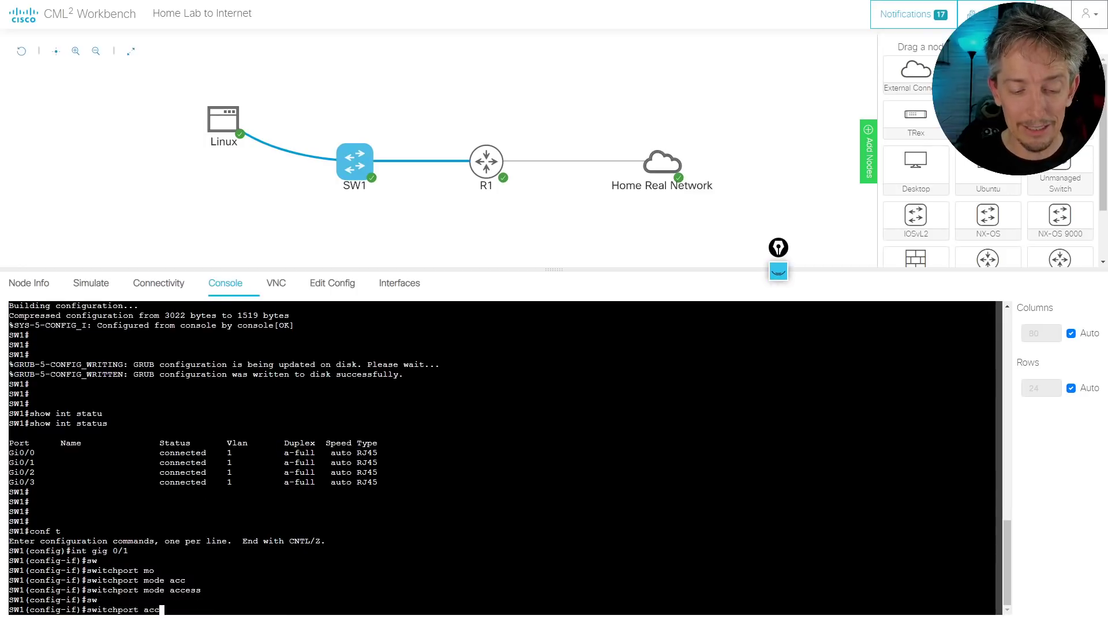
pyautogui.press('Tab')
pyautogui.write('vlan 1')
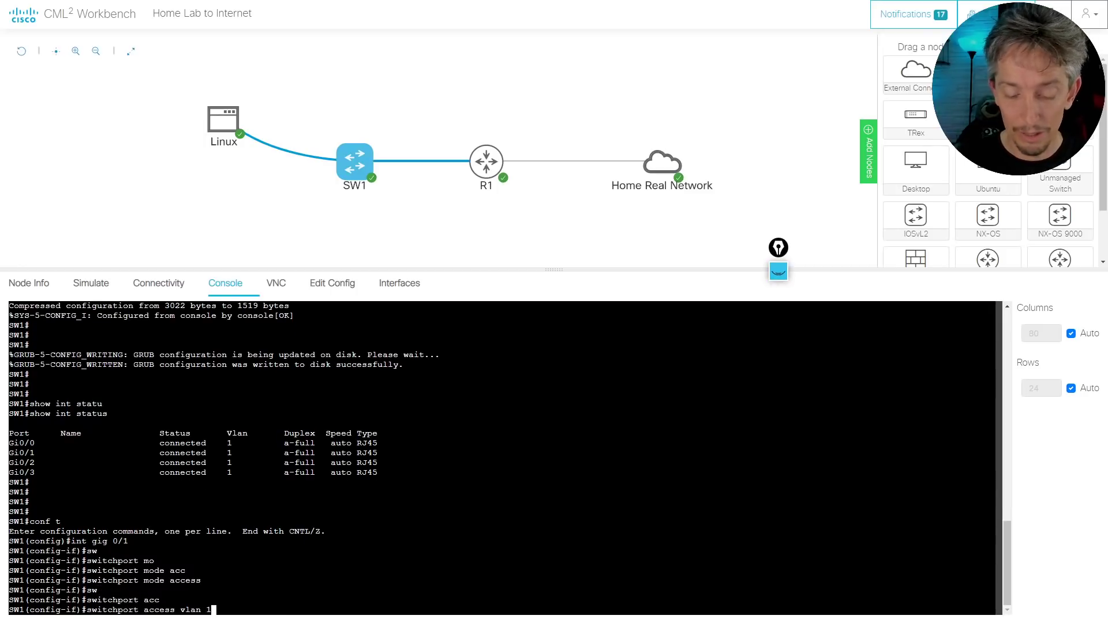
pyautogui.press('Return')
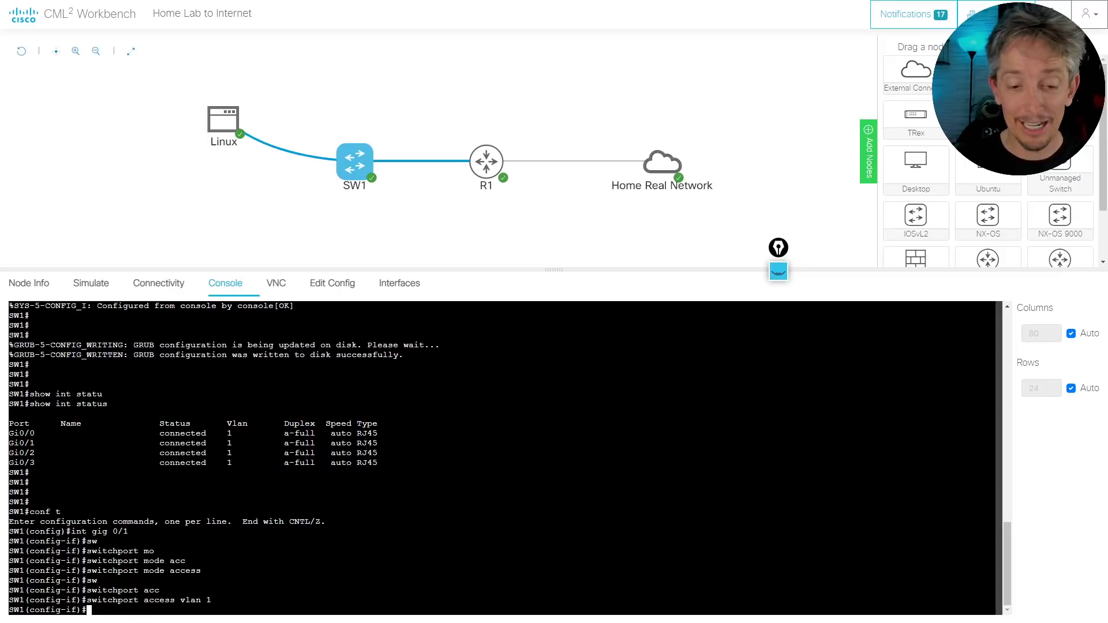
pyautogui.write('do ')
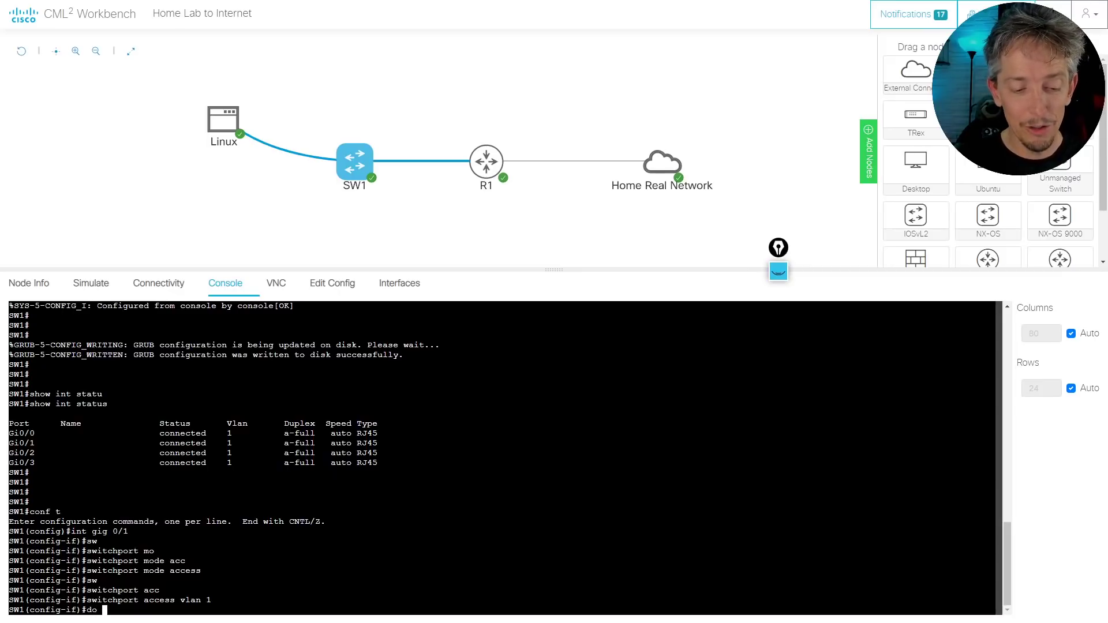
pyautogui.write('show vlan brief')
pyautogui.press('Return')
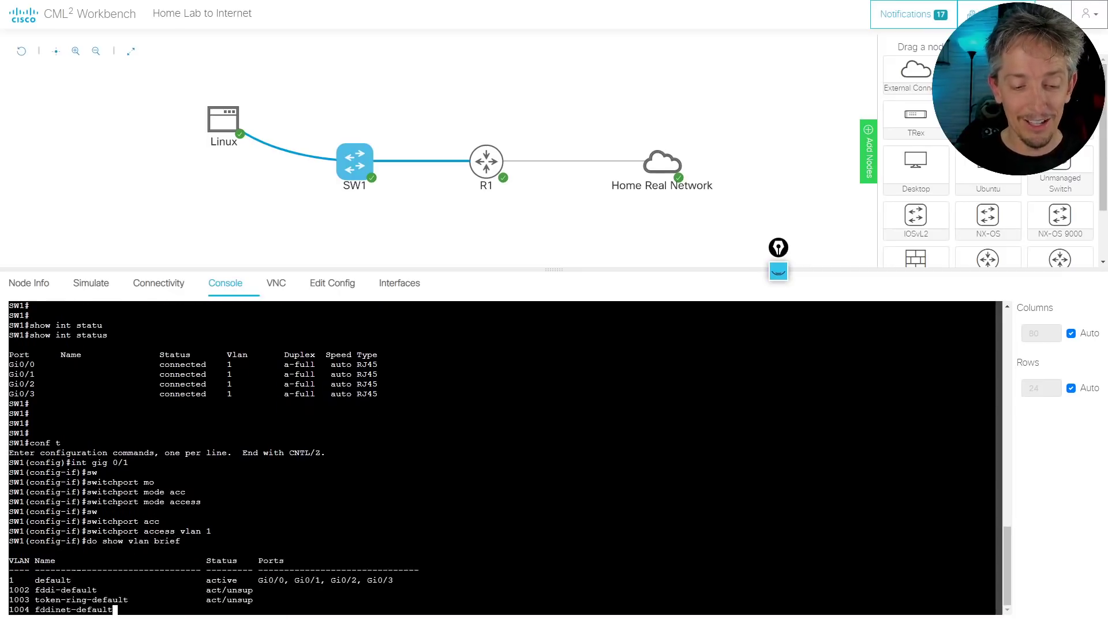
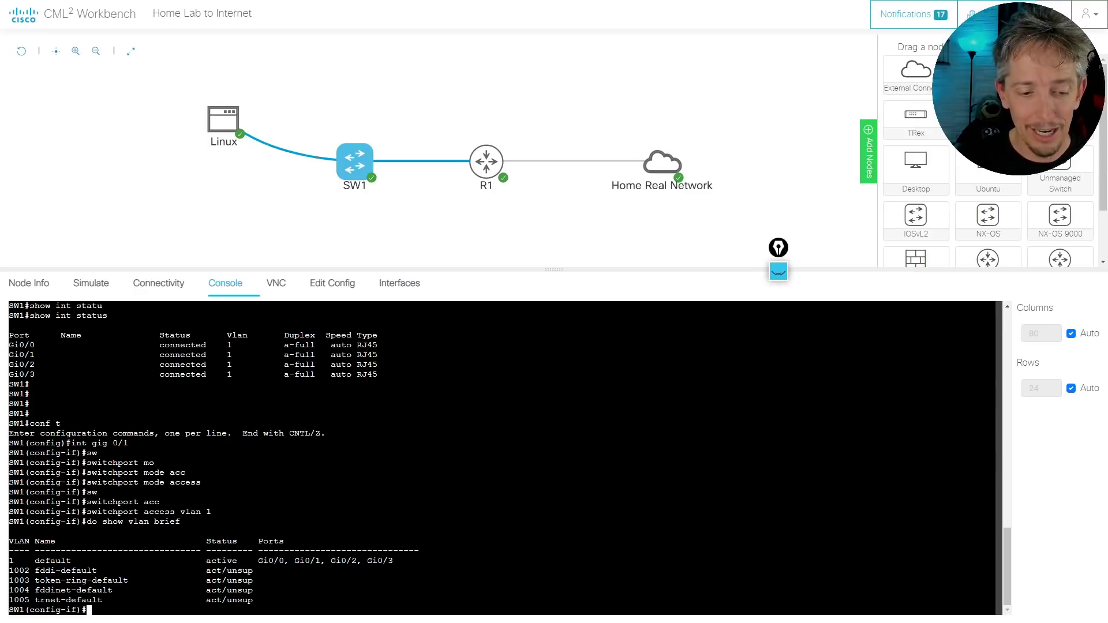
# Give SW1's Vlan1 interface 172.16.1.200 255.255.255.0 and enable it with no shut
pyautogui.write('do show vlan brief')
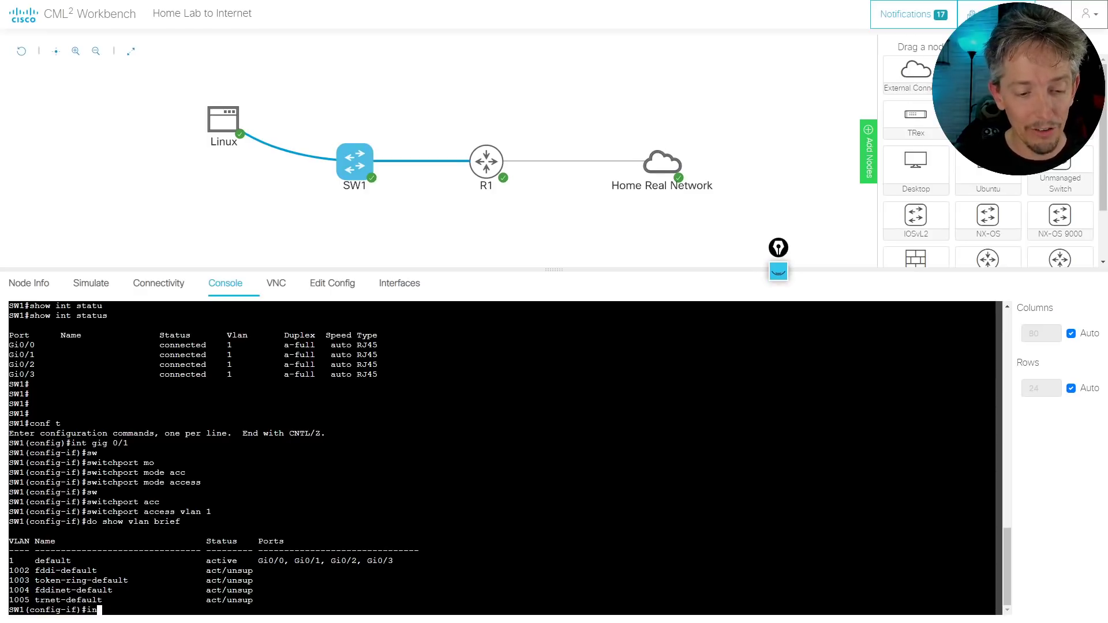
pyautogui.press('Up')
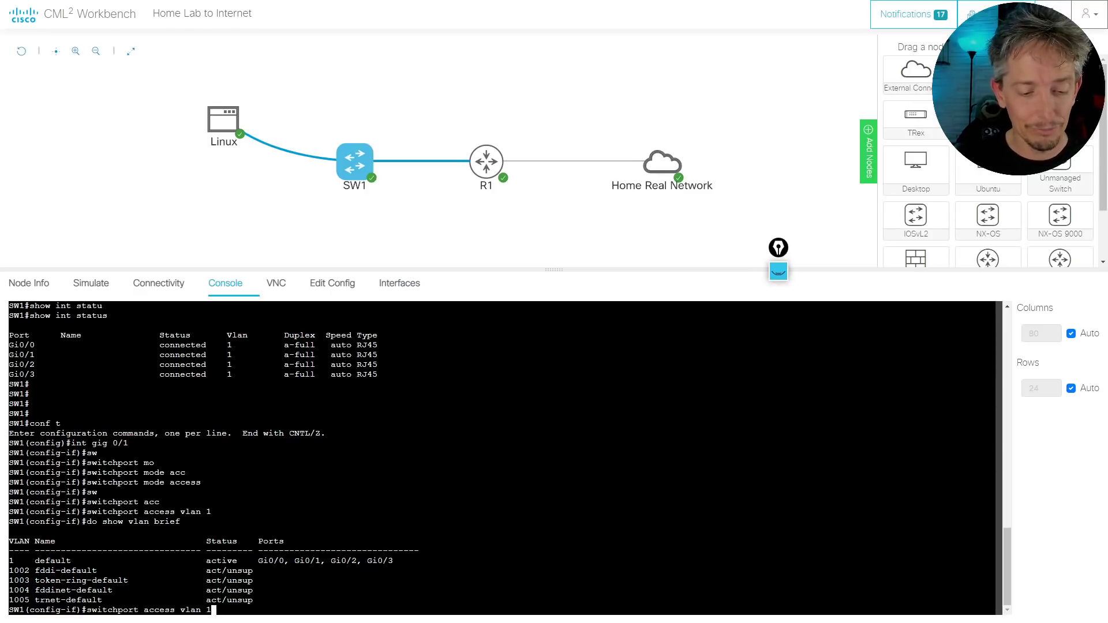
pyautogui.press('Down')
pyautogui.press('Down')
pyautogui.write('int')
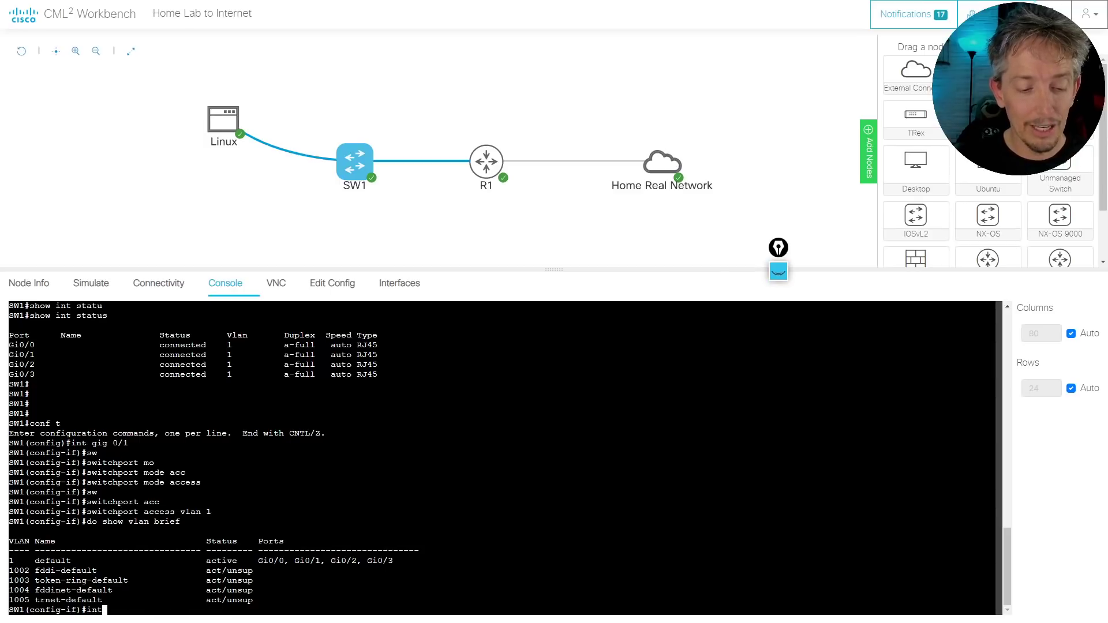
pyautogui.write(' vlan 1')
pyautogui.press('Return')
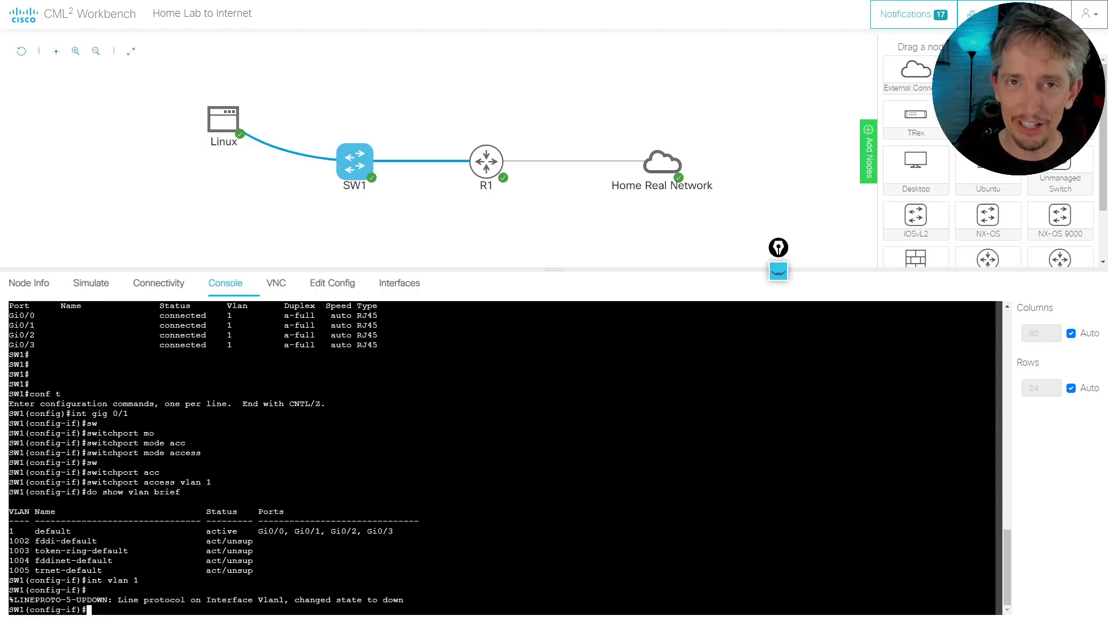
pyautogui.write('ip add ')
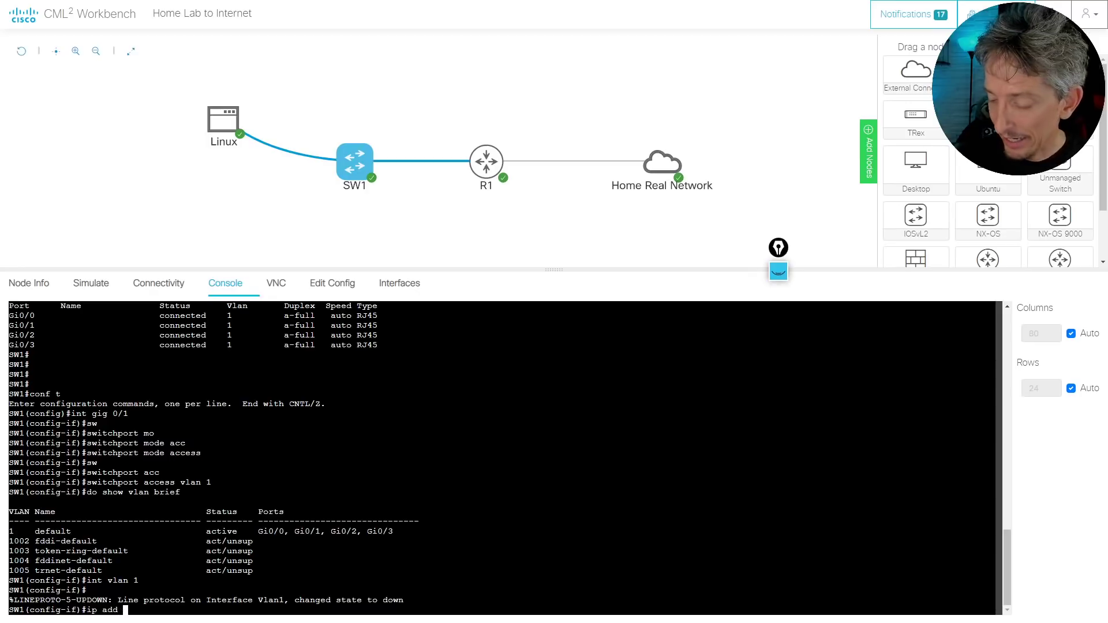
pyautogui.write('172.16.')
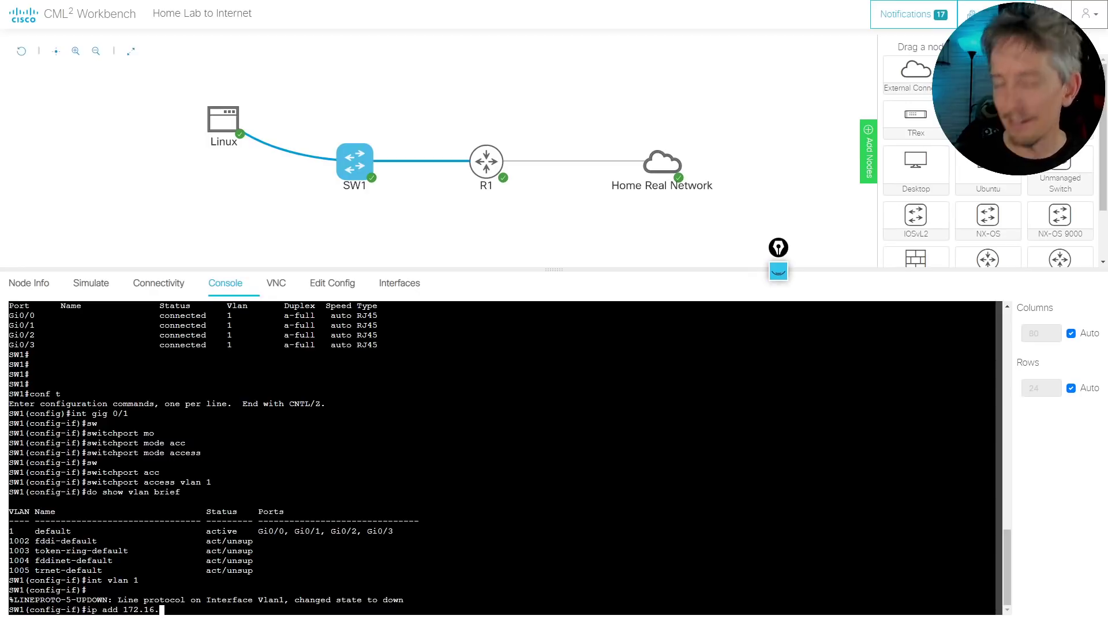
pyautogui.write('1.200 2')
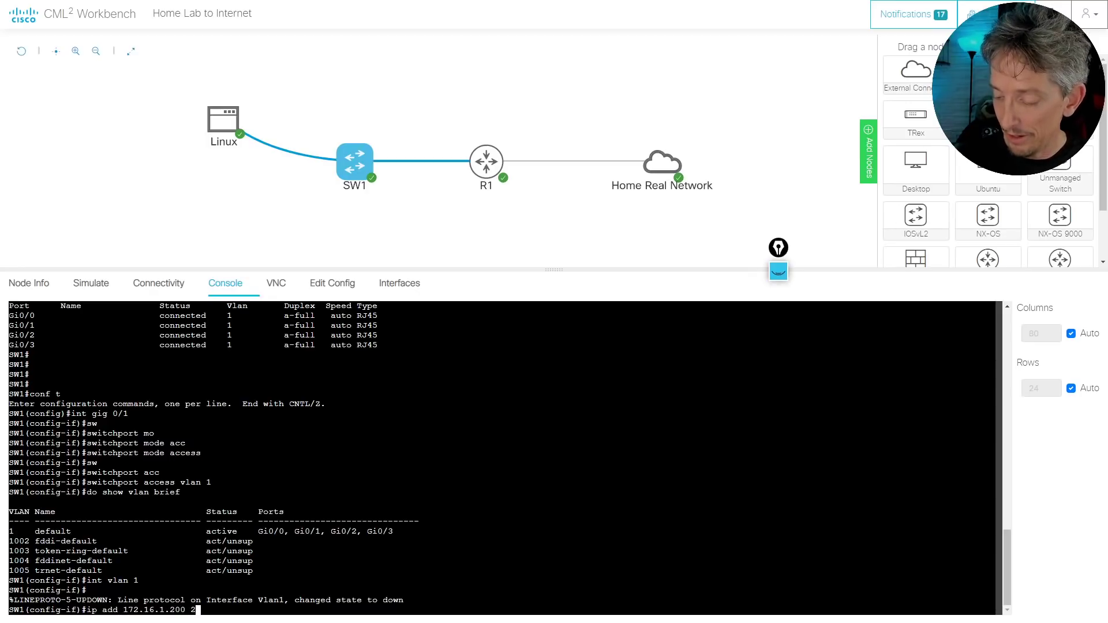
pyautogui.write('55.255.255.0')
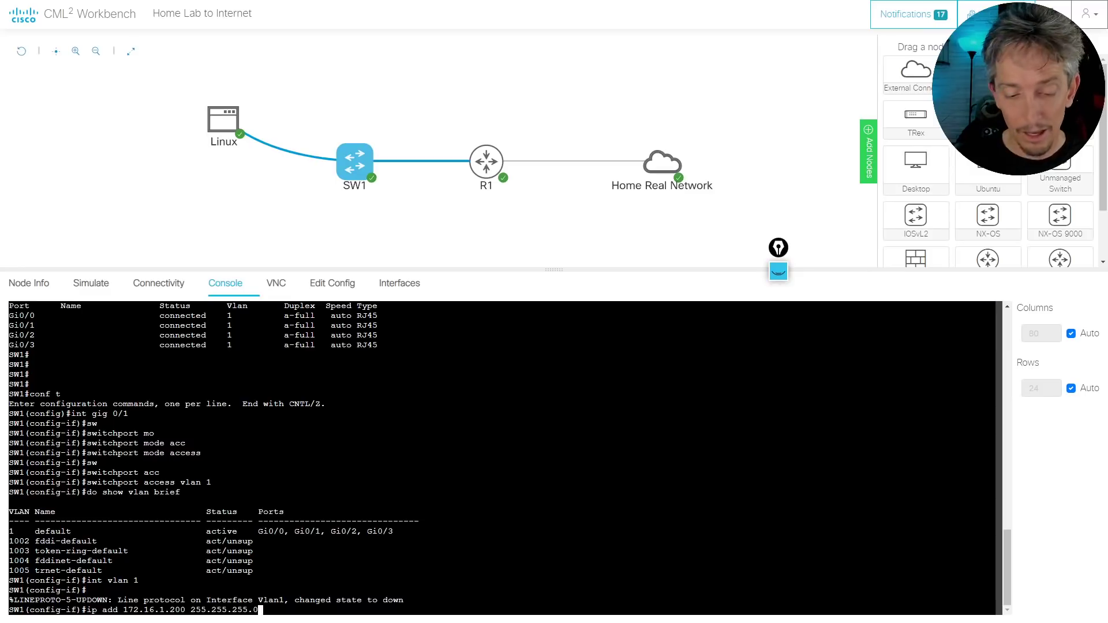
pyautogui.press('Return')
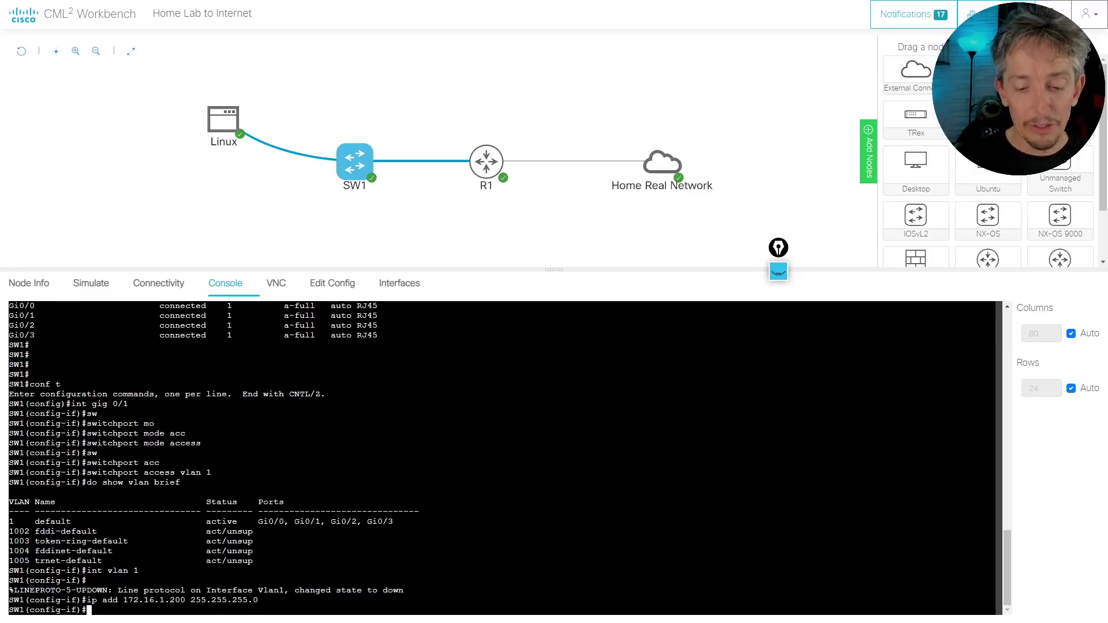
pyautogui.write('no shut')
pyautogui.press('Return')
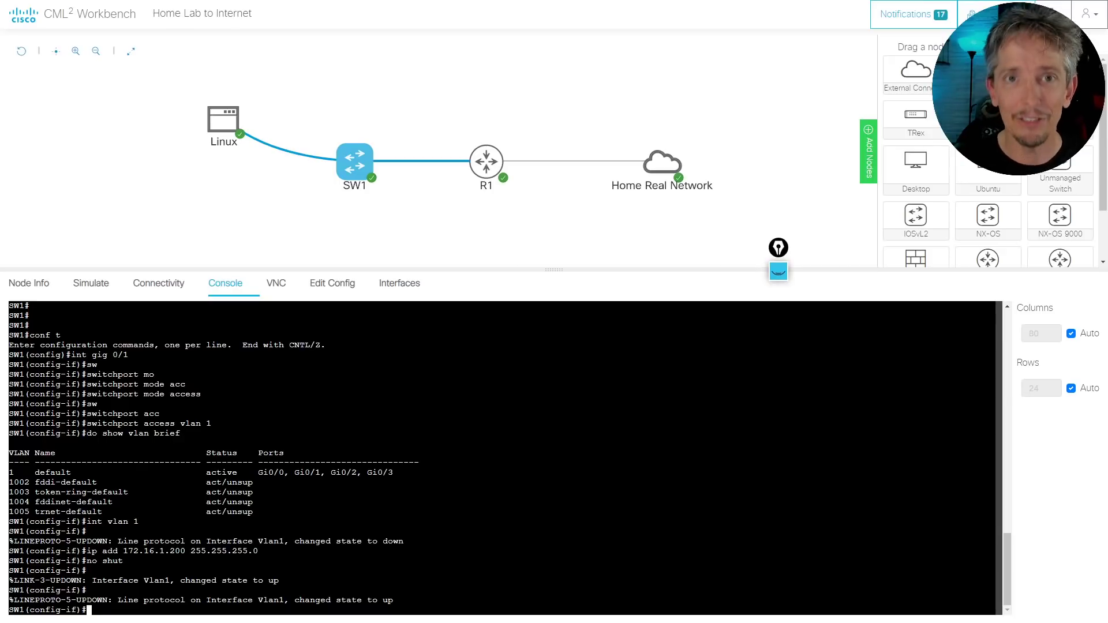
# Ping 172.16.1.11 from SW1; all five attempts fail (0 percent success)
pyautogui.press('Return')
pyautogui.press('Return')
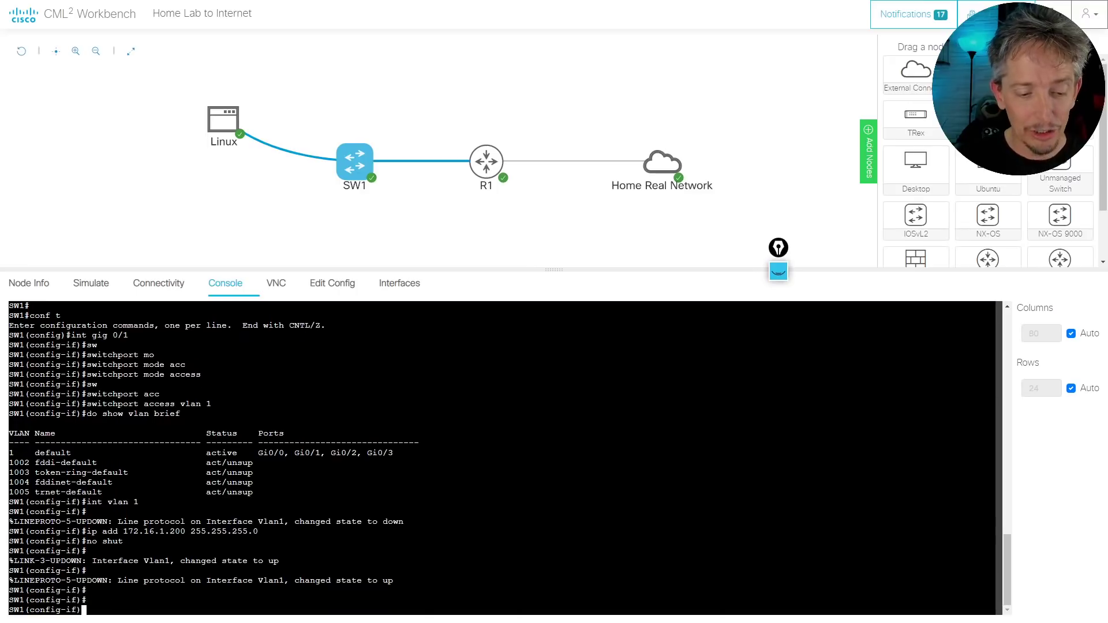
pyautogui.write('do pi')
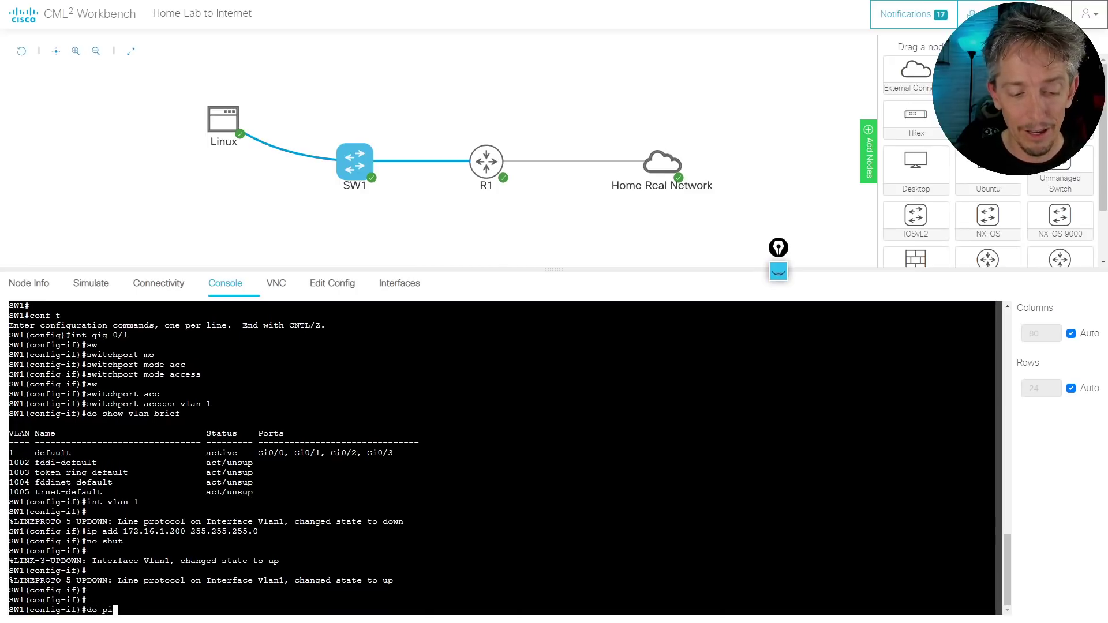
pyautogui.write('ng 1')
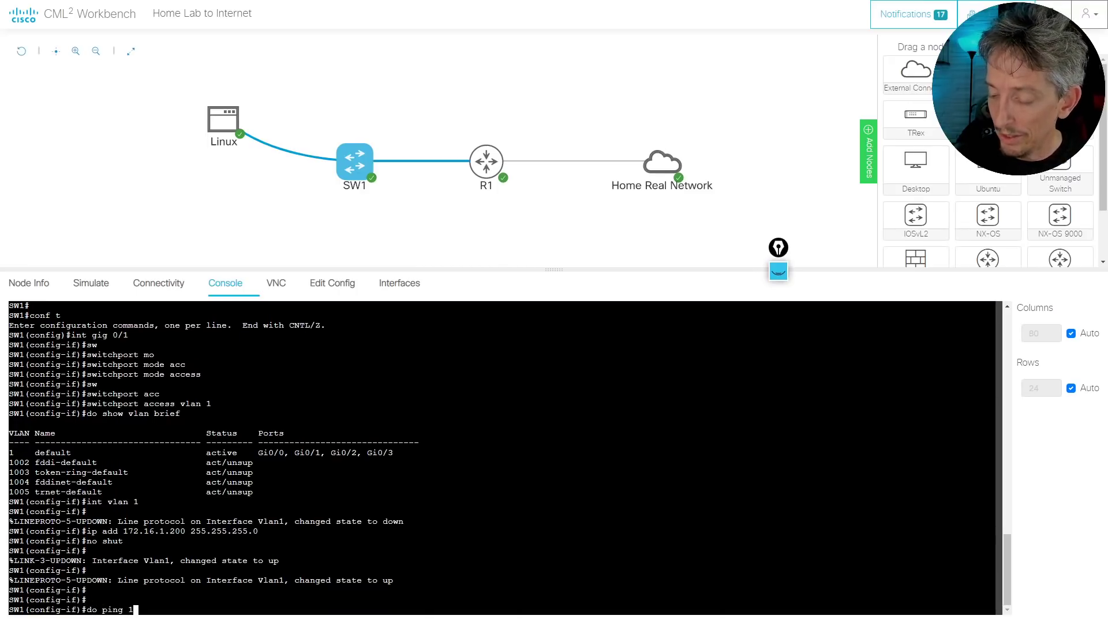
pyautogui.write('72.16.1.11')
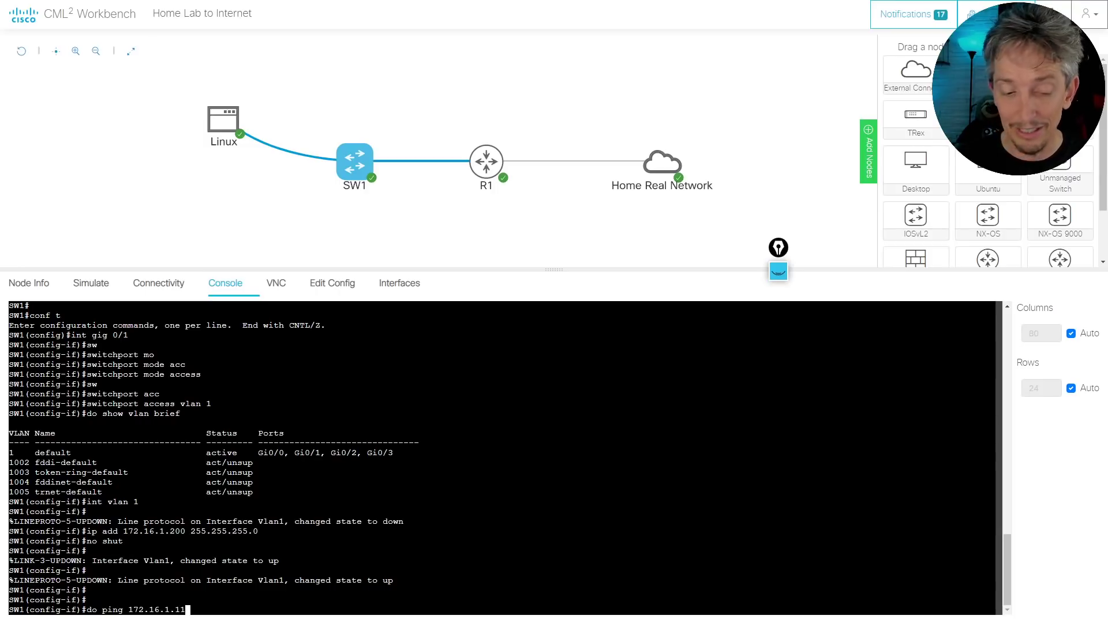
pyautogui.press('Return')
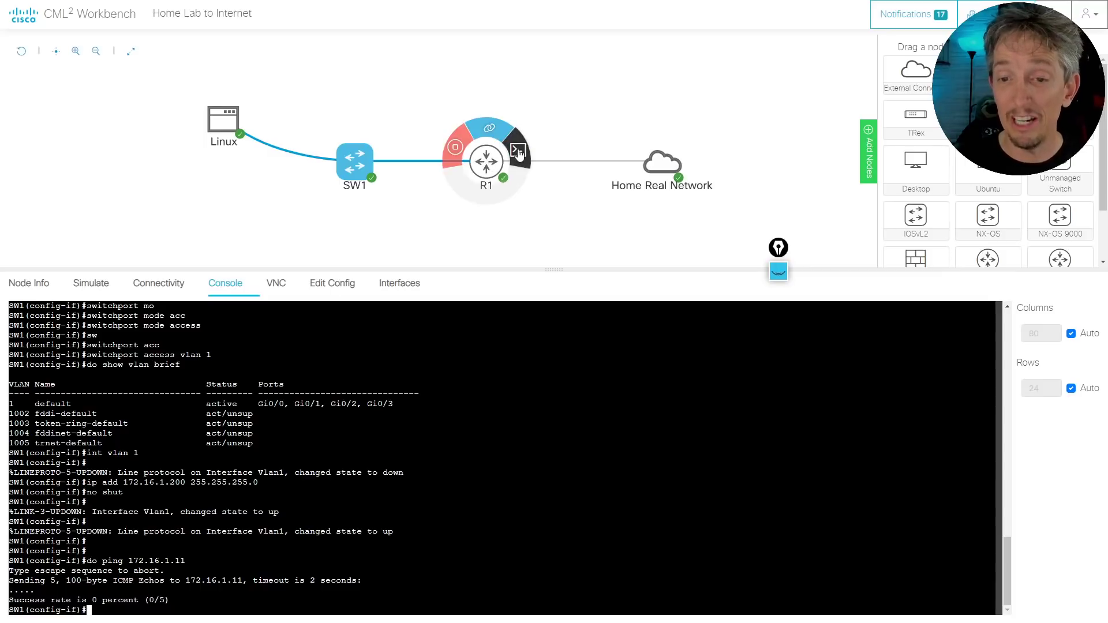
# On R1's console run show ip int brief and highlight the unassigned, administratively down GigabitEthernet0/1
pyautogui.click(489, 161)
pyautogui.press('Return')
pyautogui.press('Return')
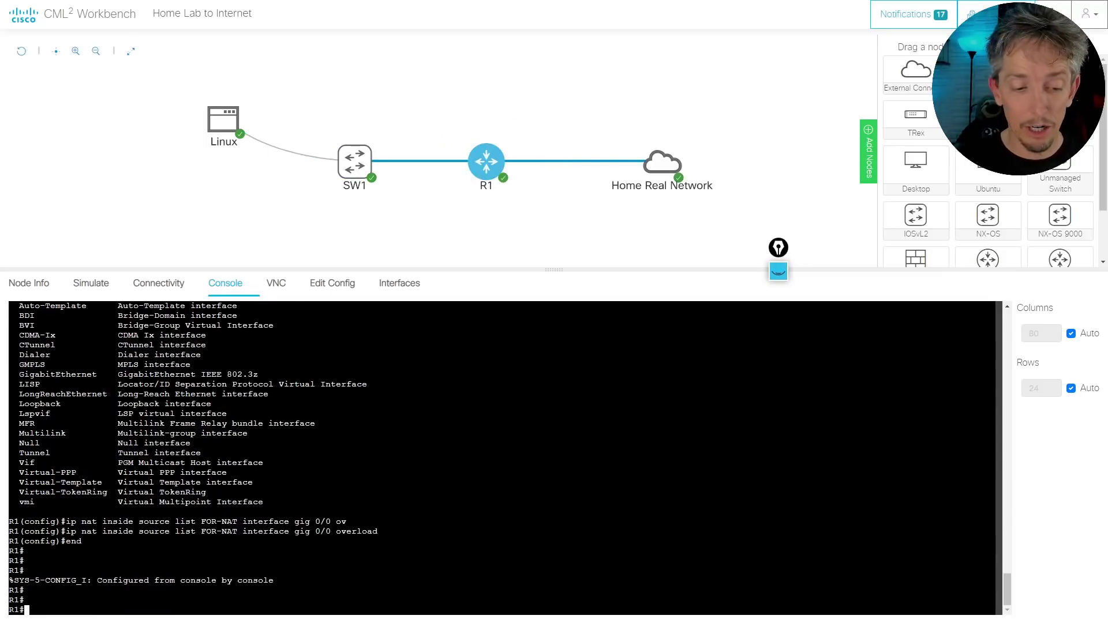
pyautogui.write('show ip int brief')
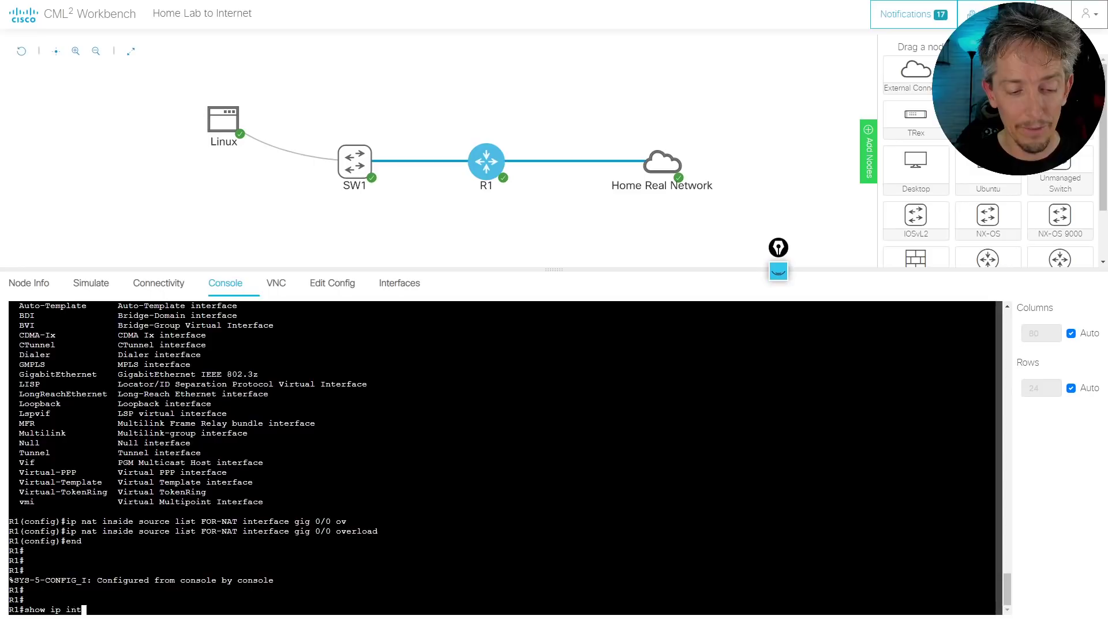
pyautogui.press('Return')
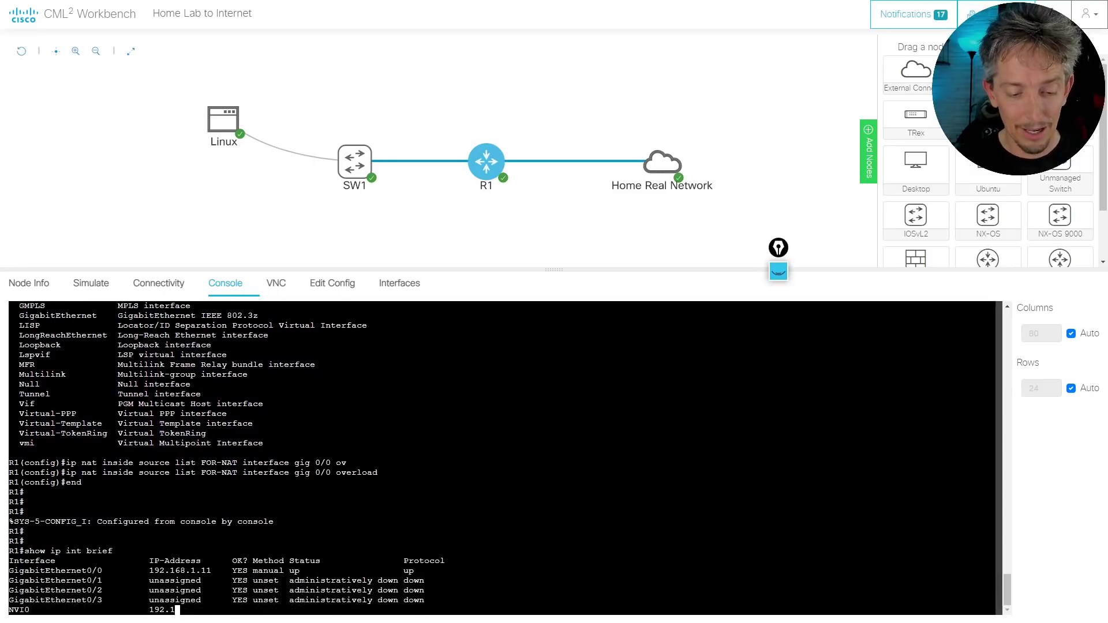
pyautogui.press('Return')
pyautogui.press('Return')
pyautogui.press('Return')
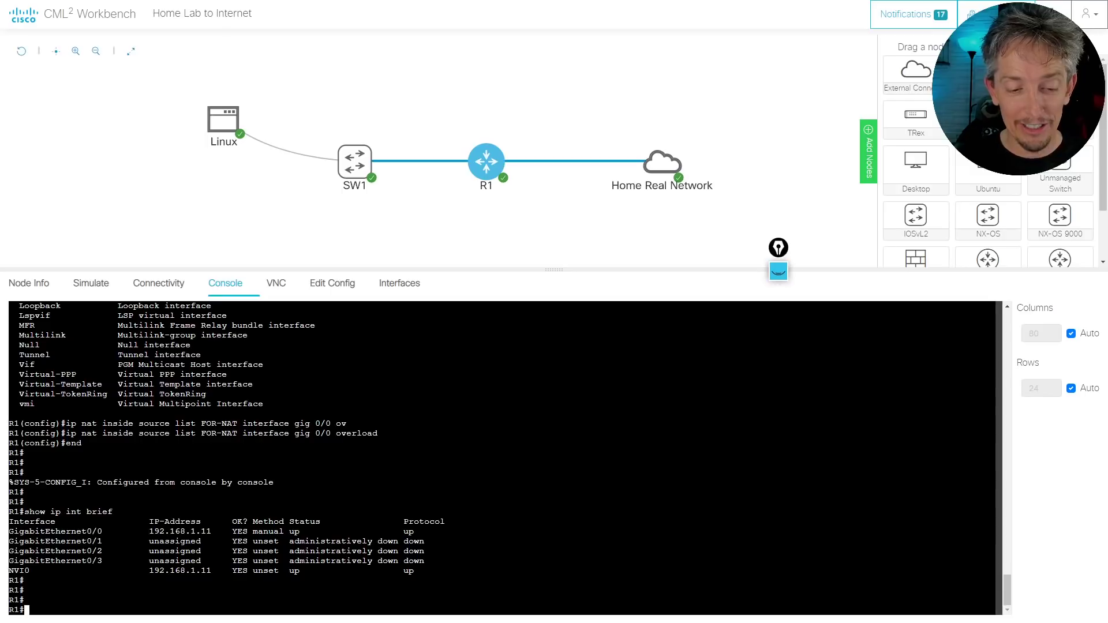
pyautogui.tripleClick(175, 541)
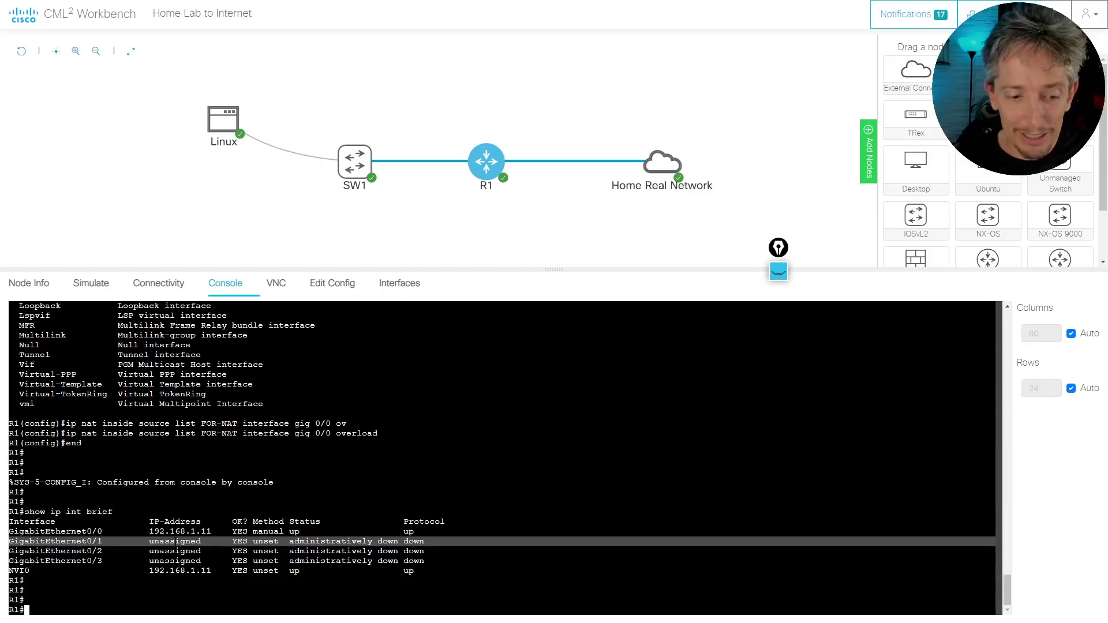
# Enter configuration on R1, select GigabitEthernet0/1 and issue no shut
pyautogui.write('conf t')
pyautogui.press('Return')
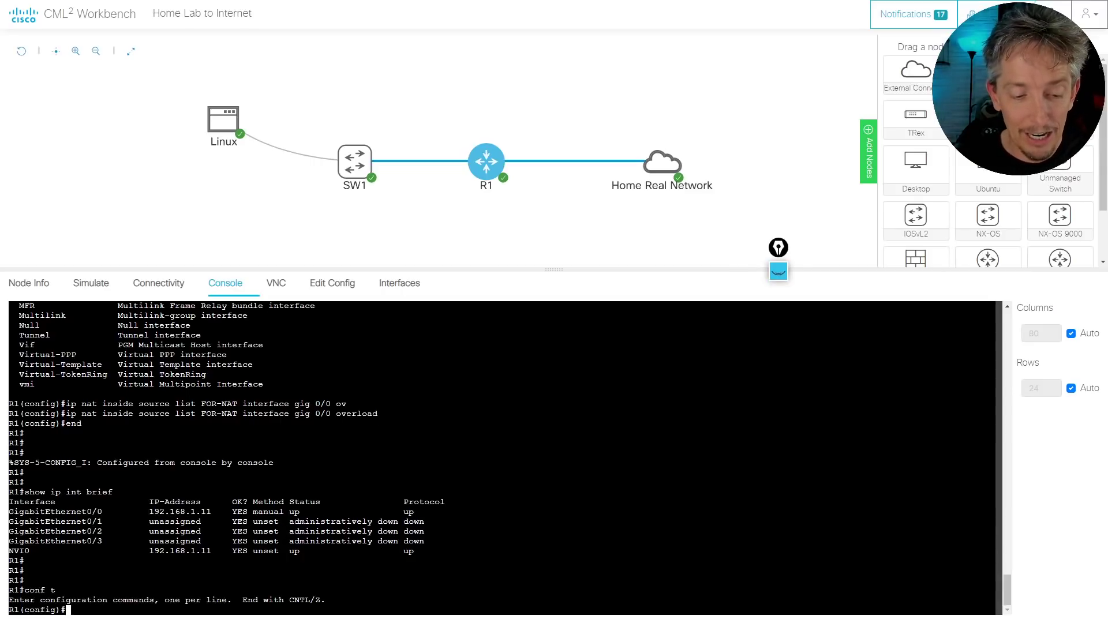
pyautogui.write('int gig 0/1')
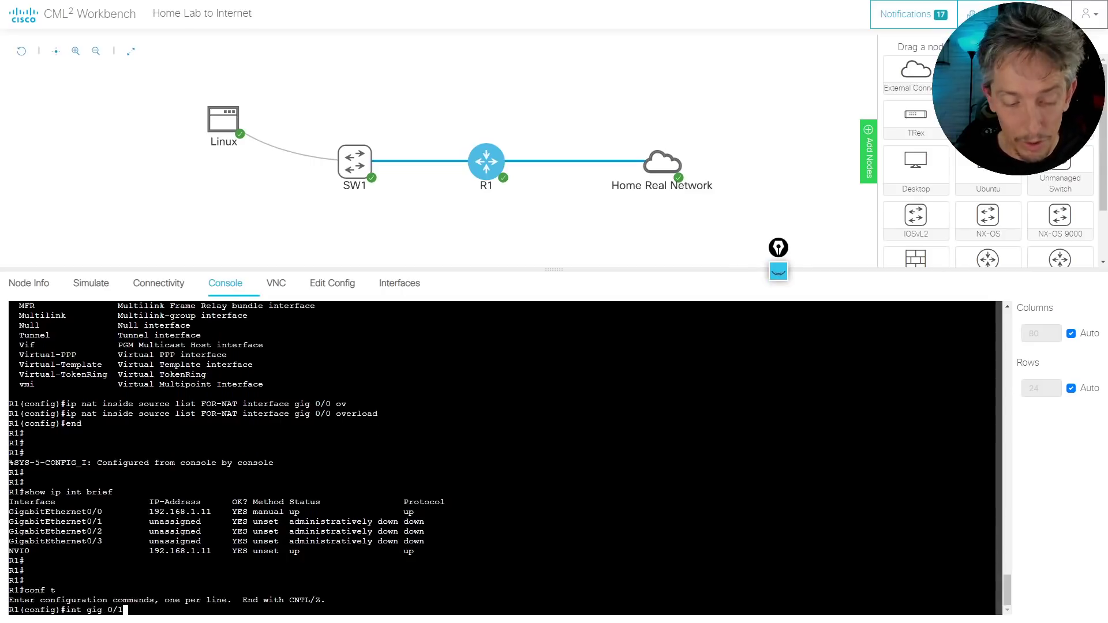
pyautogui.press('Return')
pyautogui.write('no shut')
pyautogui.press('Return')
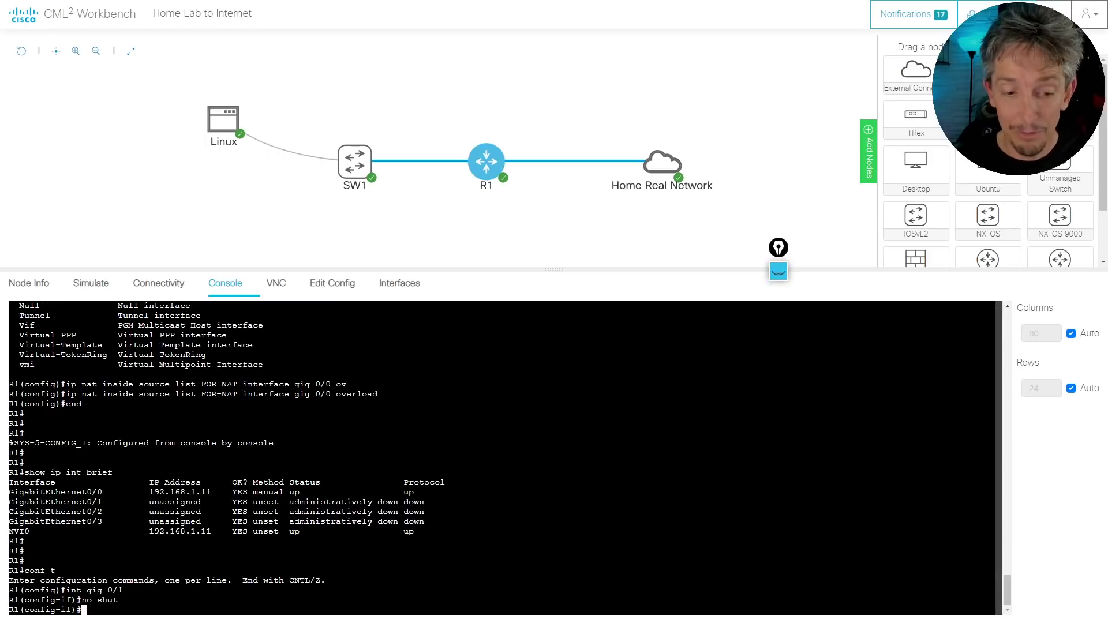
# Reconnect to R1's console and assign Gi0/1 the address 172.16.1.11 255.255.255.0
pyautogui.write('ip add')
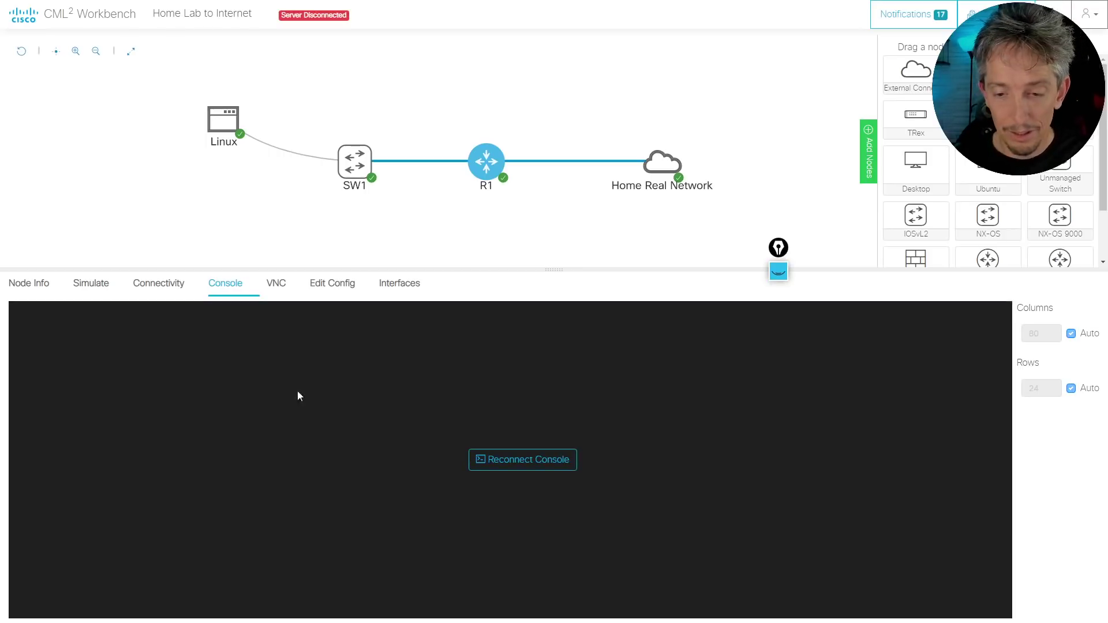
pyautogui.click(526, 466)
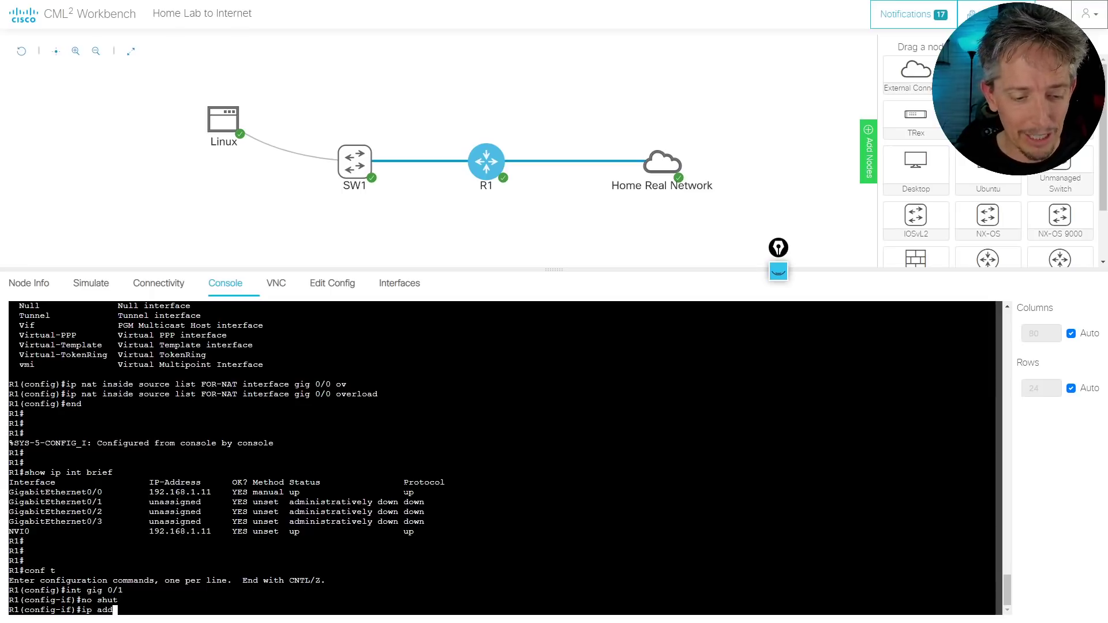
pyautogui.press('BackSpace')
pyautogui.press('BackSpace')
pyautogui.press('BackSpace')
pyautogui.press('BackSpace')
pyautogui.press('BackSpace')
pyautogui.press('BackSpace')
pyautogui.write('ip add')
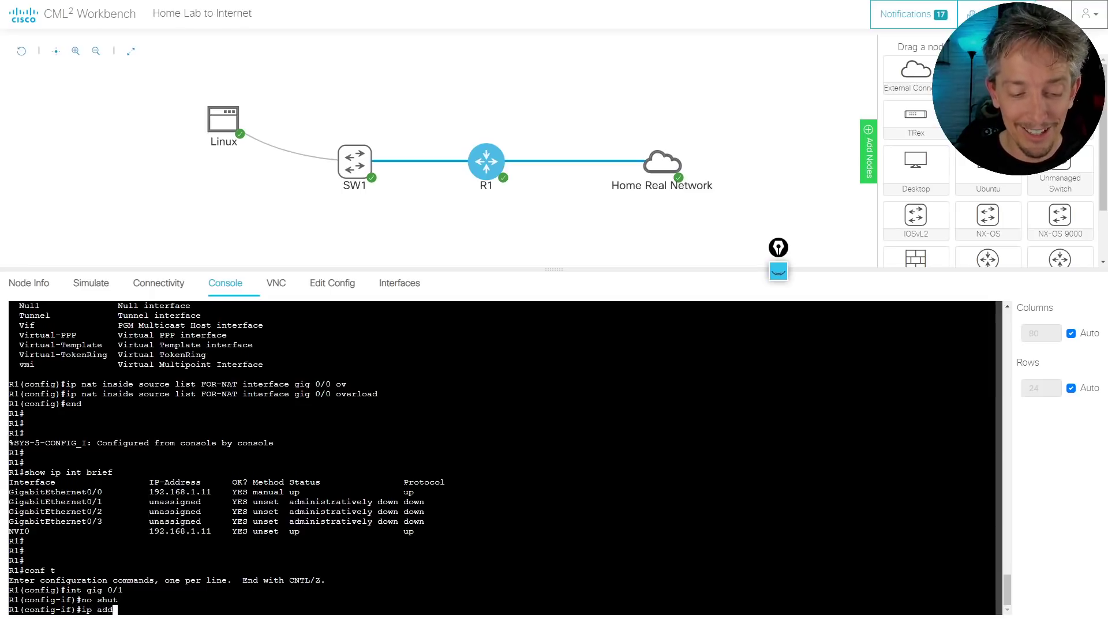
pyautogui.press('Tab')
pyautogui.write('172')
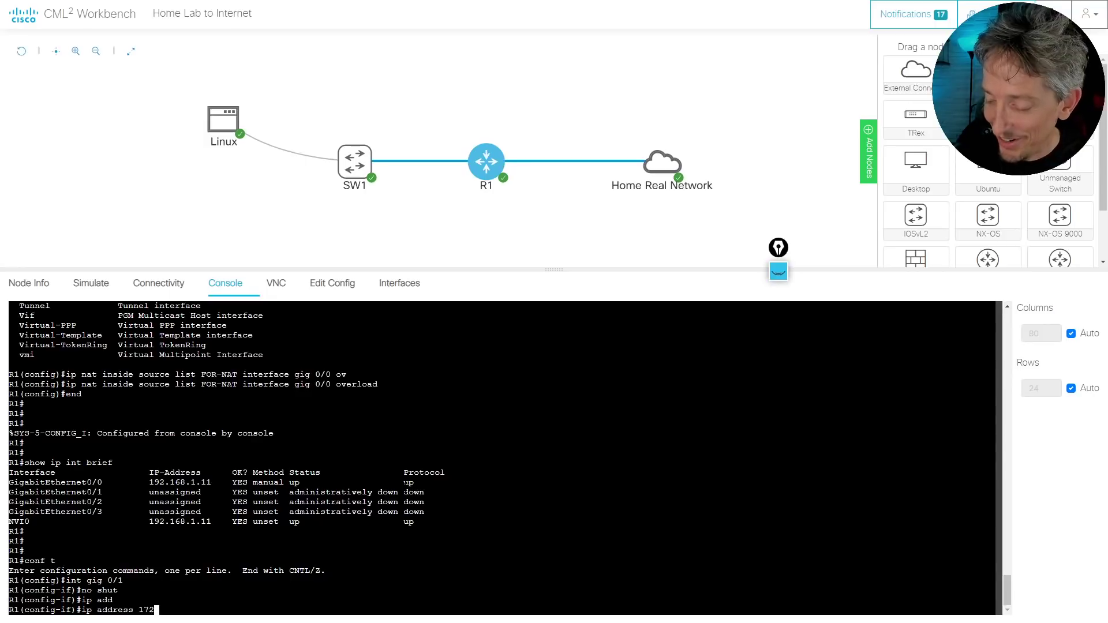
pyautogui.write('.16.1.11')
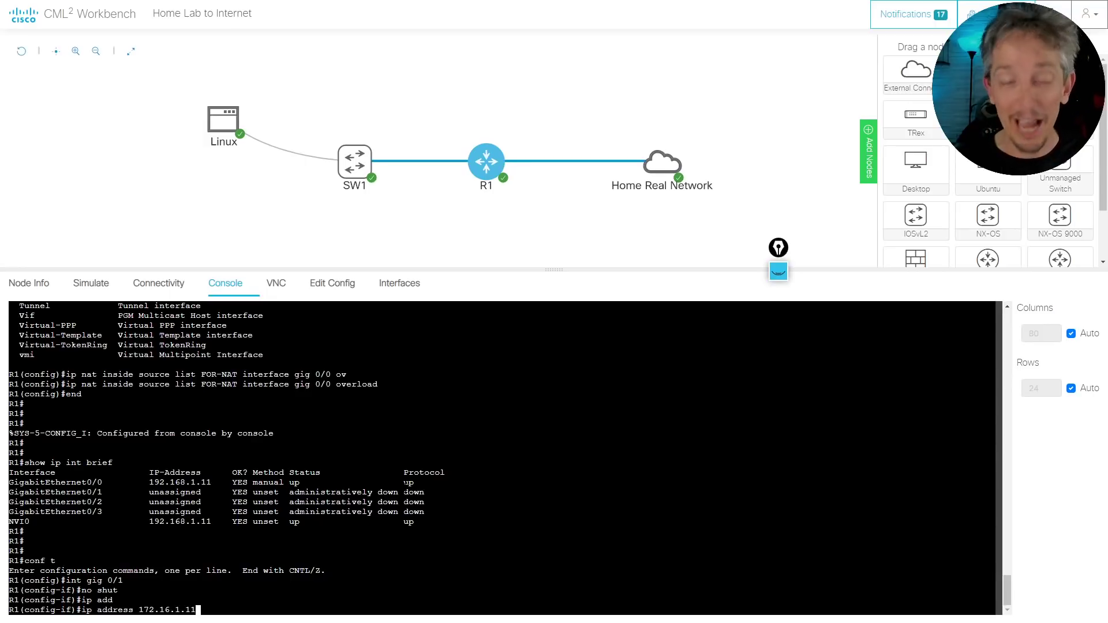
pyautogui.write(' 2')
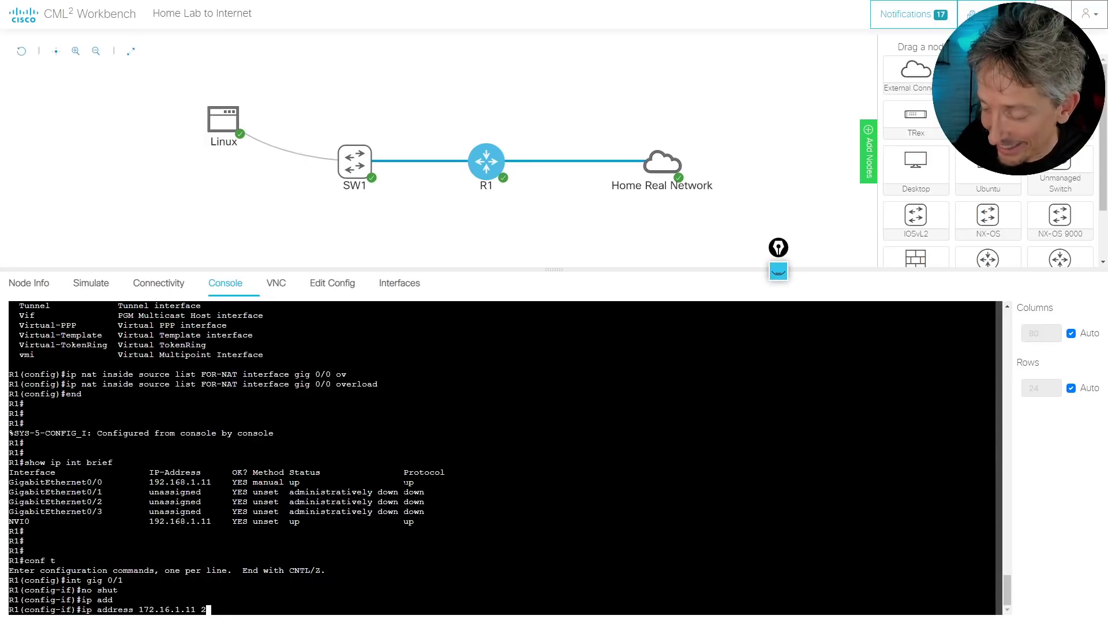
pyautogui.write('55.255.255.0')
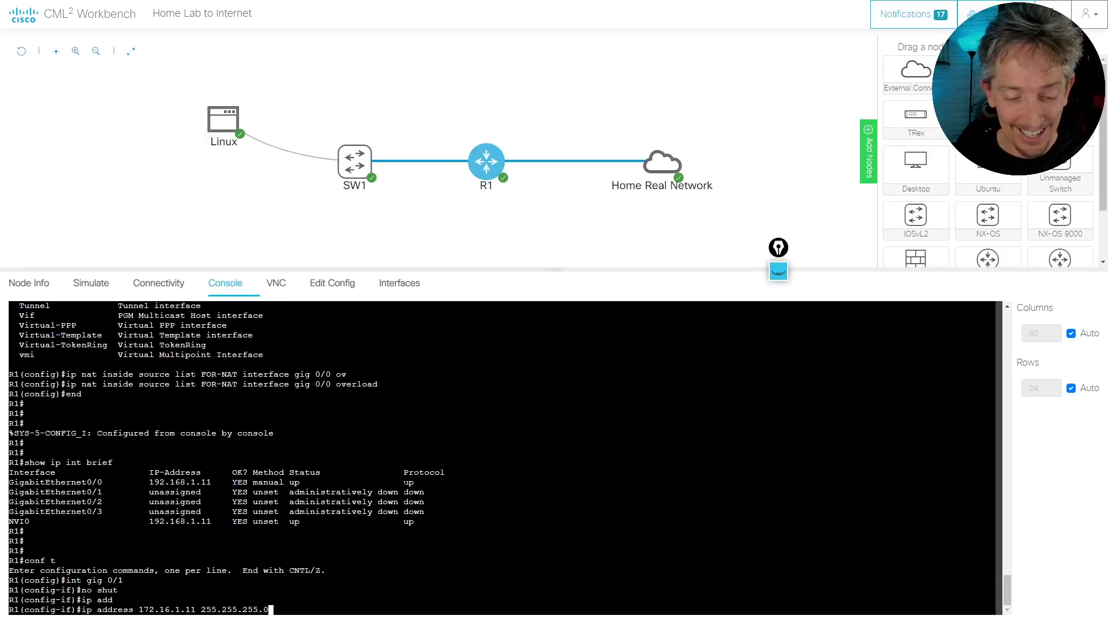
pyautogui.press('Return')
# Re-enable the interface, leave configuration mode, and enter ping 172.16.1.200
pyautogui.write('no shut')
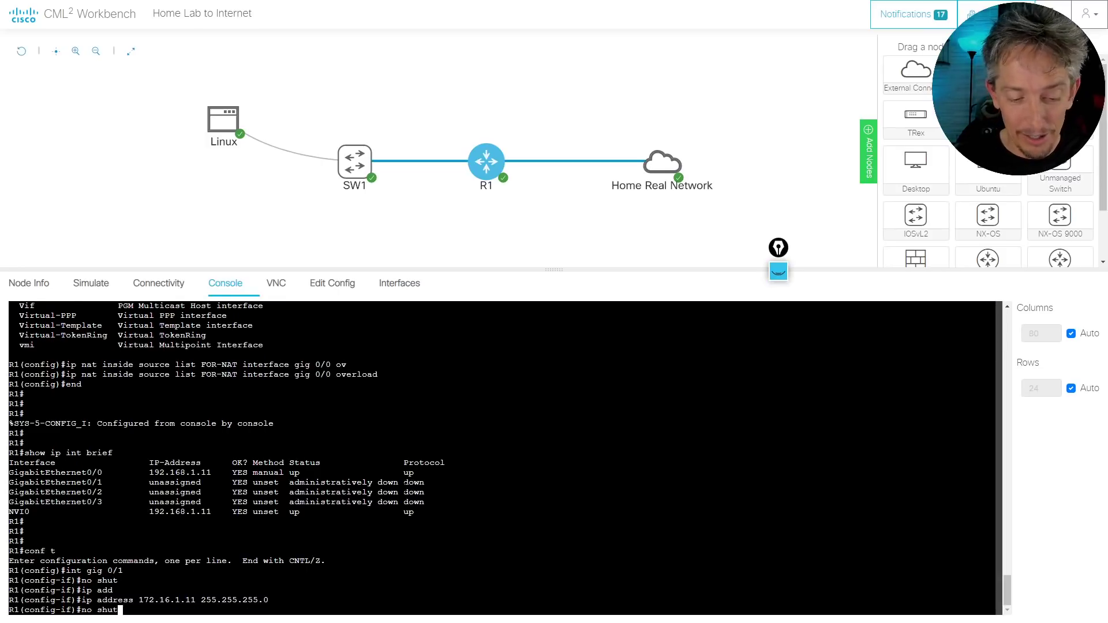
pyautogui.press('Return')
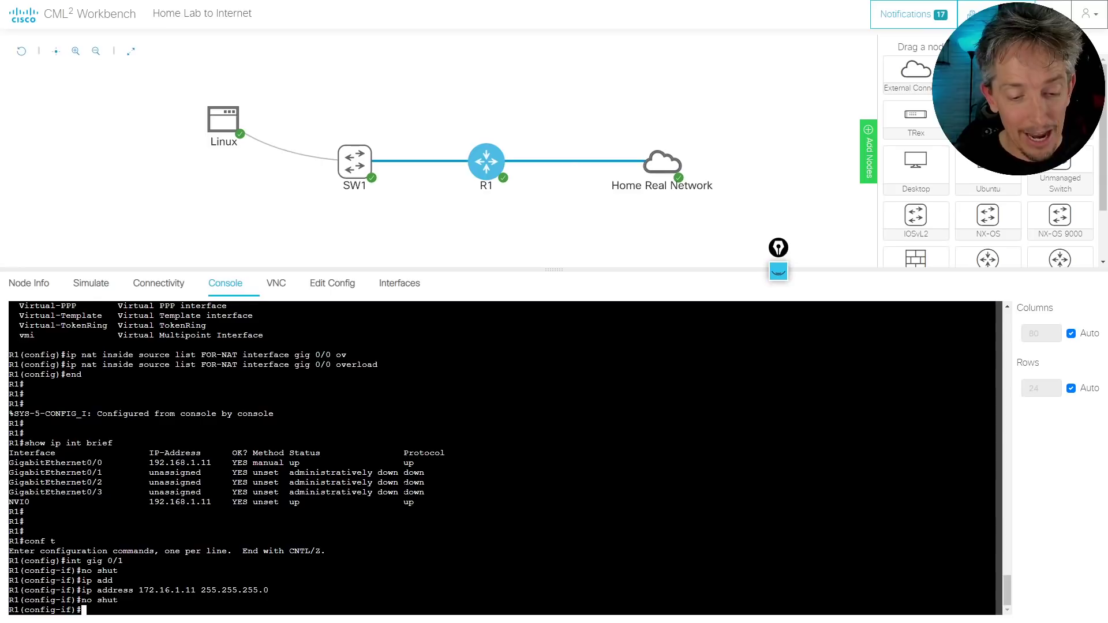
pyautogui.write('end')
pyautogui.press('Return')
pyautogui.press('Return')
pyautogui.press('Return')
pyautogui.write('ping ')
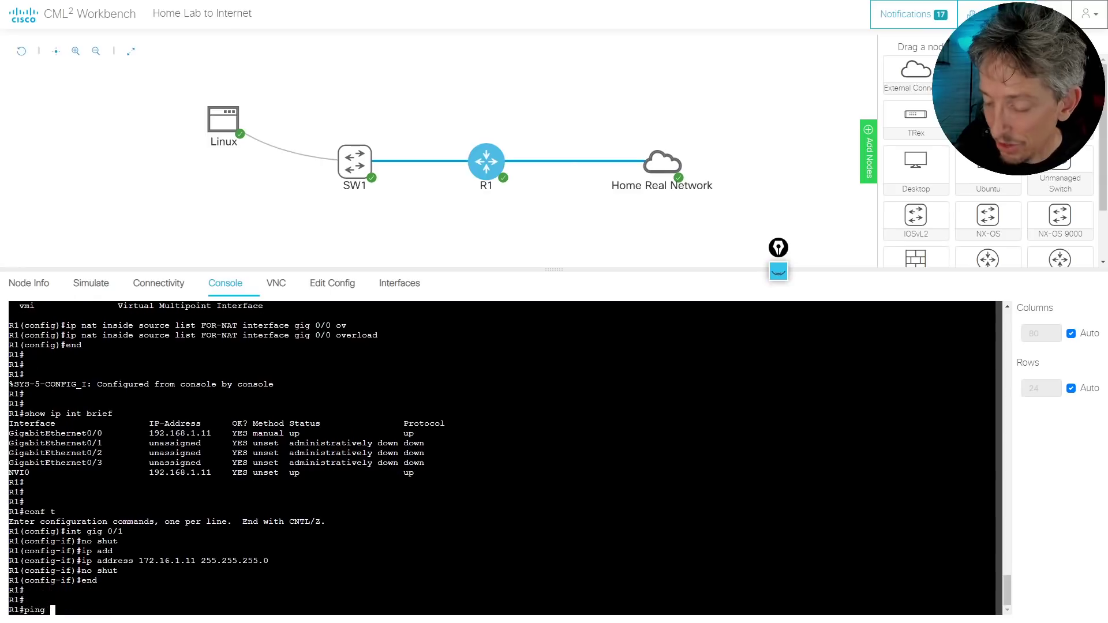
pyautogui.write('172.16.')
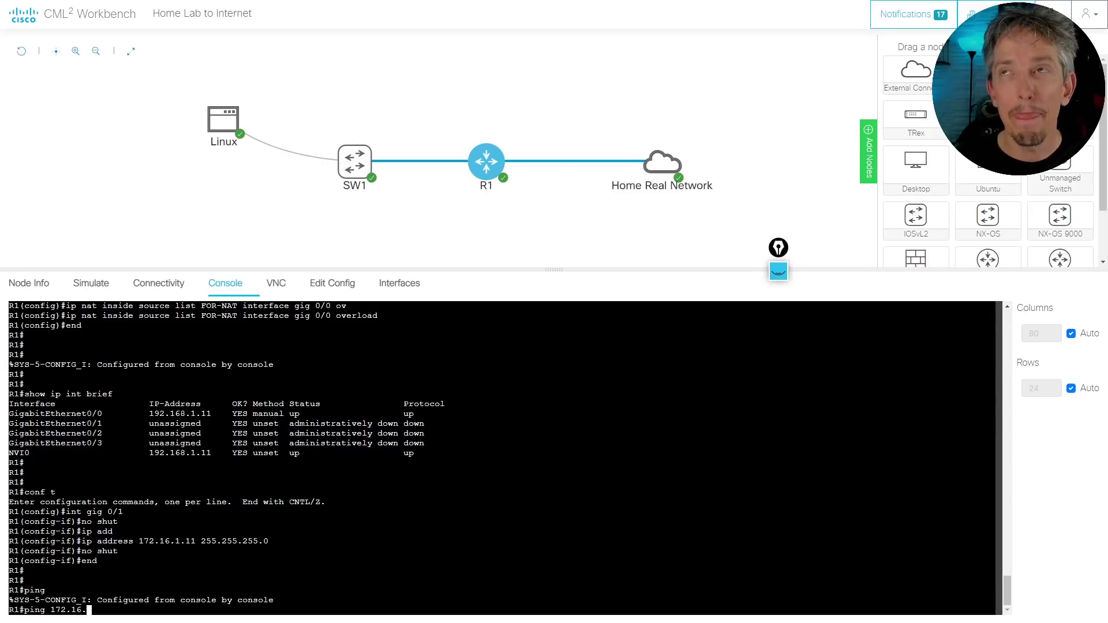
pyautogui.write('1.200')
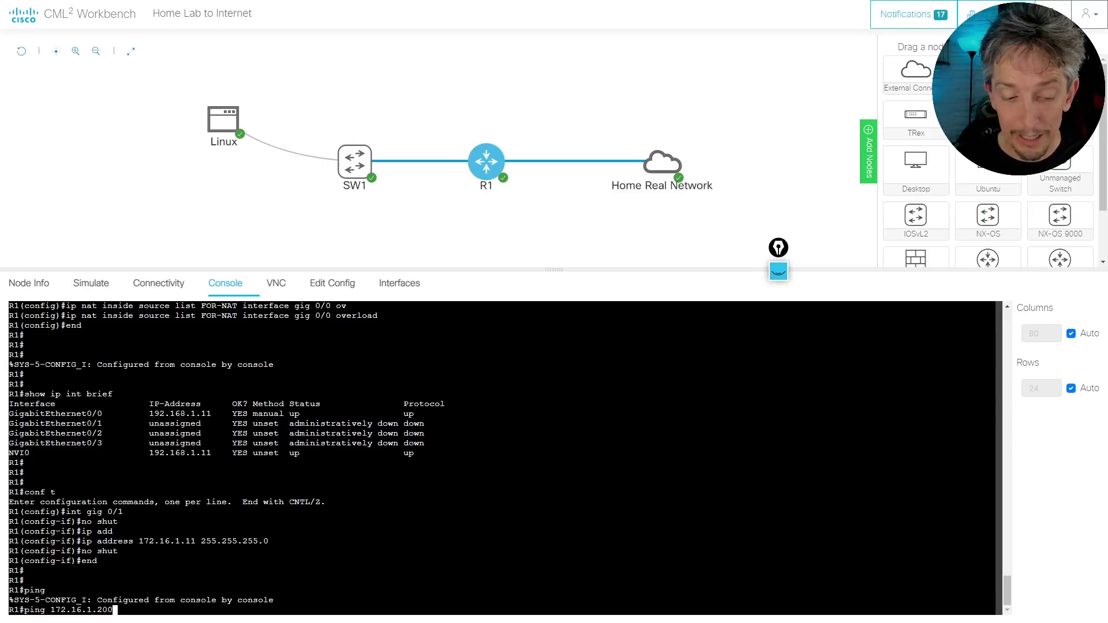
# Ping 172.16.1.200 from R1 with 80 percent success, then try do show ip ospf int brief
pyautogui.press('Return')
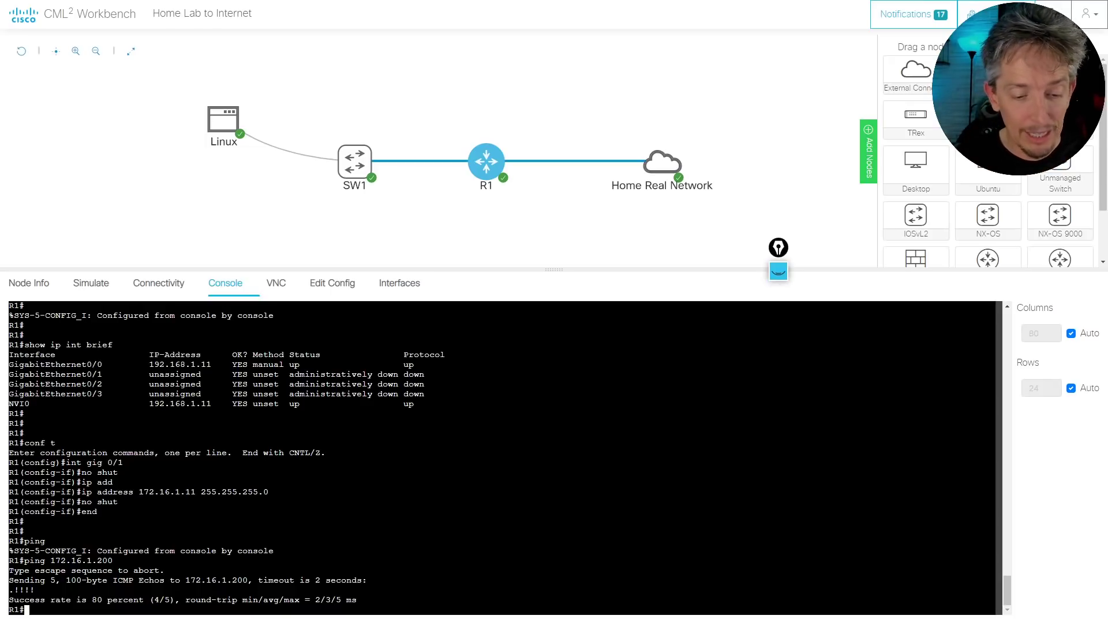
pyautogui.write('do show ip ospf ')
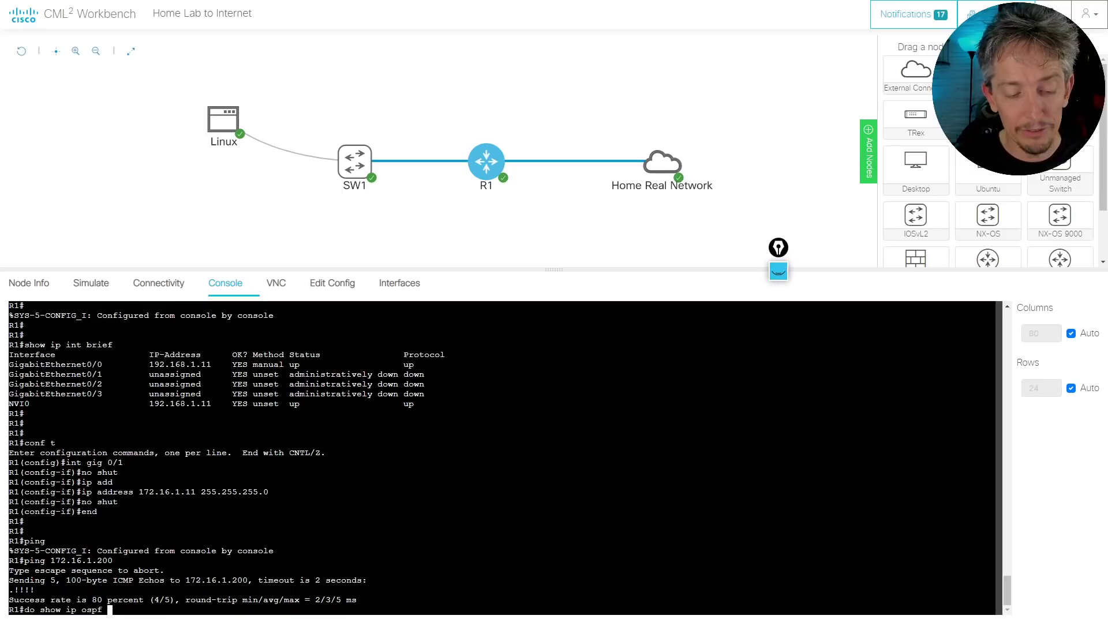
pyautogui.write('int brief')
pyautogui.press('Return')
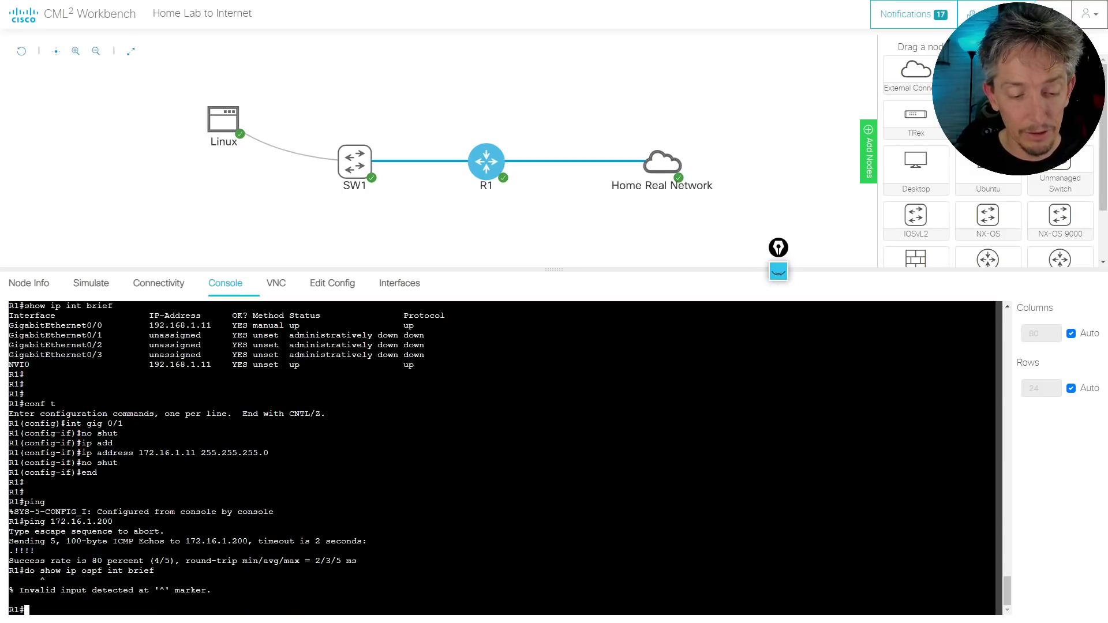
# Run show ip ospf int brief on R1, showing Gi0/1 in OSPF area 0, state WAIT
pyautogui.write('show ip')
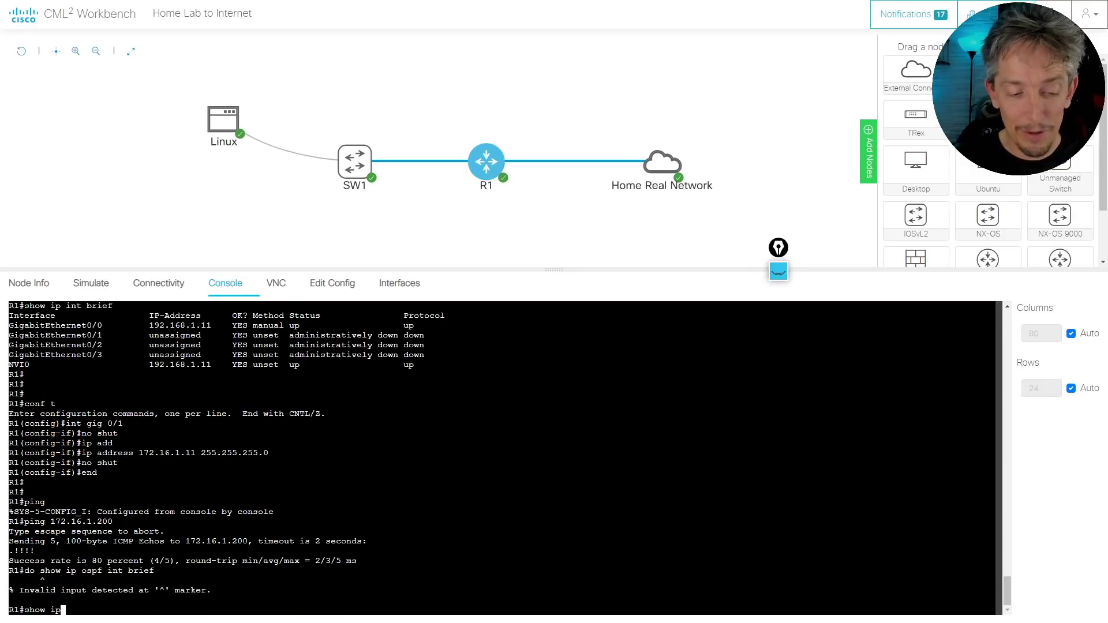
pyautogui.write(' ospf int')
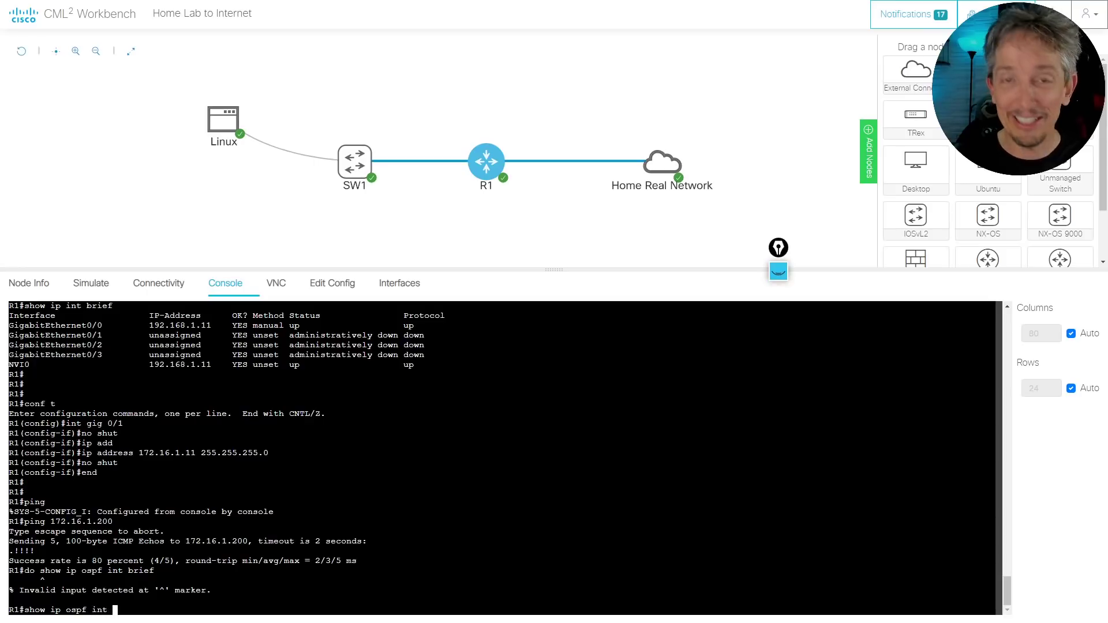
pyautogui.write('btri')
pyautogui.press('Tab')
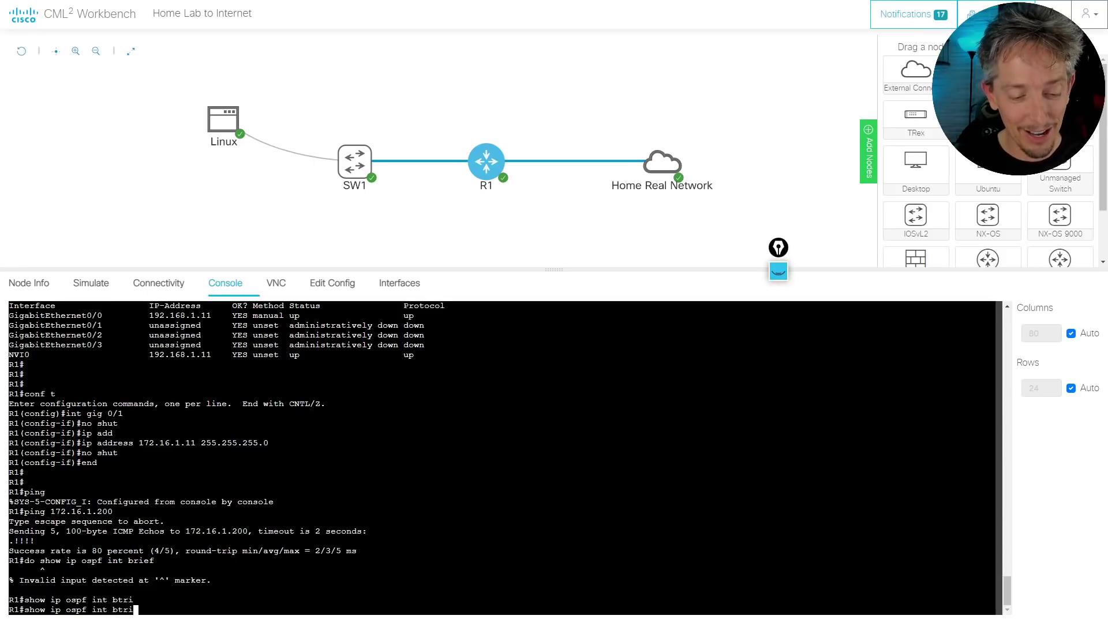
pyautogui.press('Return')
pyautogui.press('Up')
pyautogui.press('BackSpace')
pyautogui.press('BackSpace')
pyautogui.press('BackSpace')
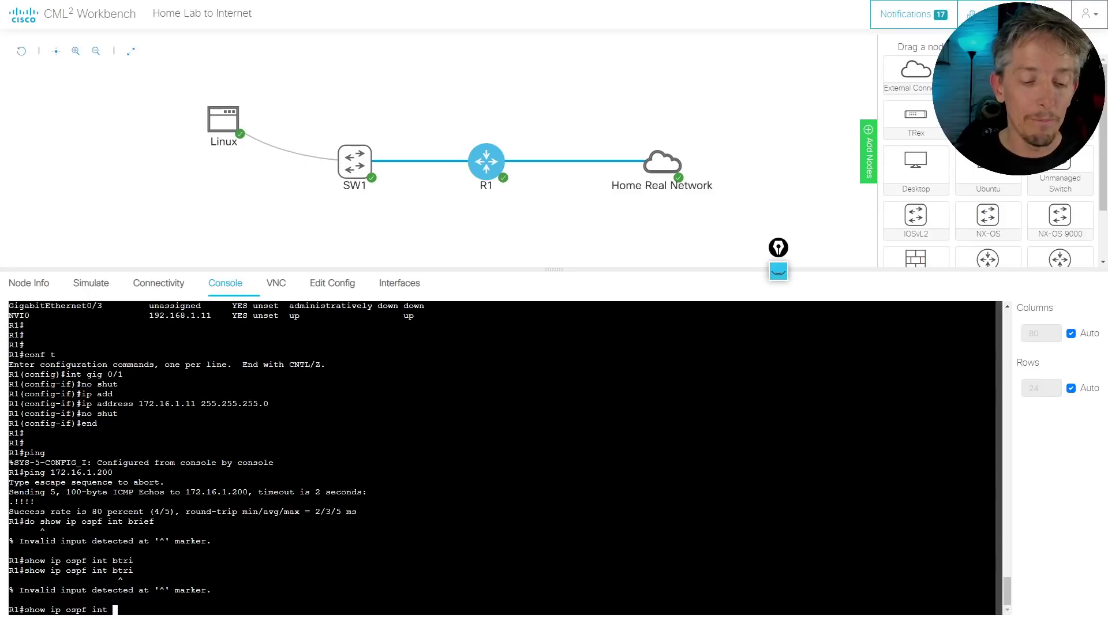
pyautogui.write('bri')
pyautogui.press('Tab')
pyautogui.press('Return')
pyautogui.press('Return')
pyautogui.press('Return')
pyautogui.press('Return')
pyautogui.press('Return')
pyautogui.press('Return')
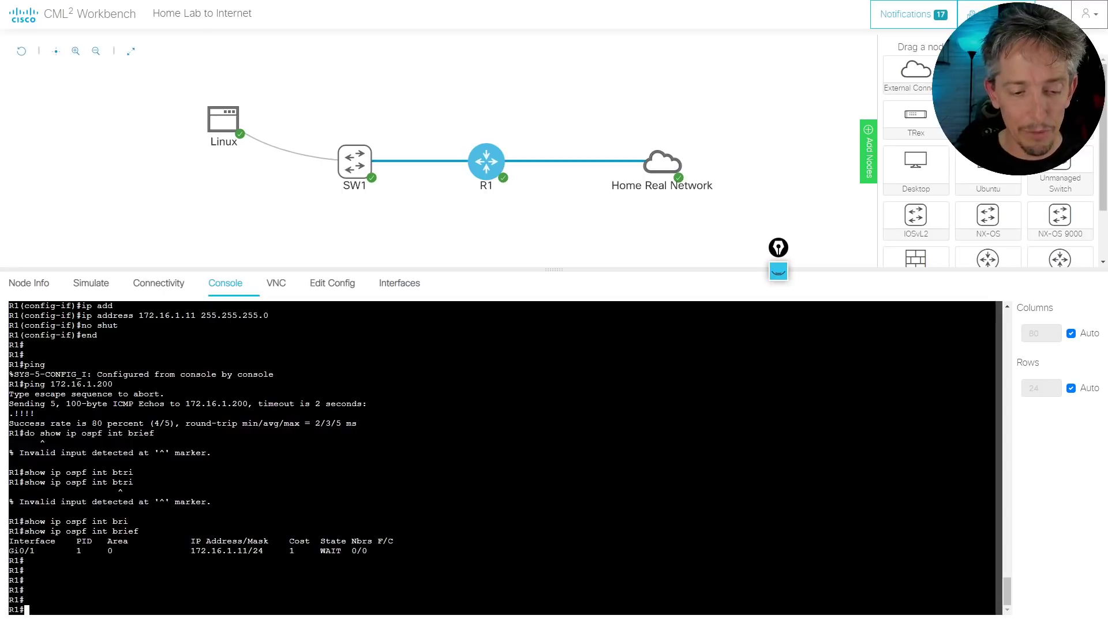
# Open SW1's console and check its OSPF interfaces with do show ip ospf int brief
pyautogui.moveTo(353, 167)
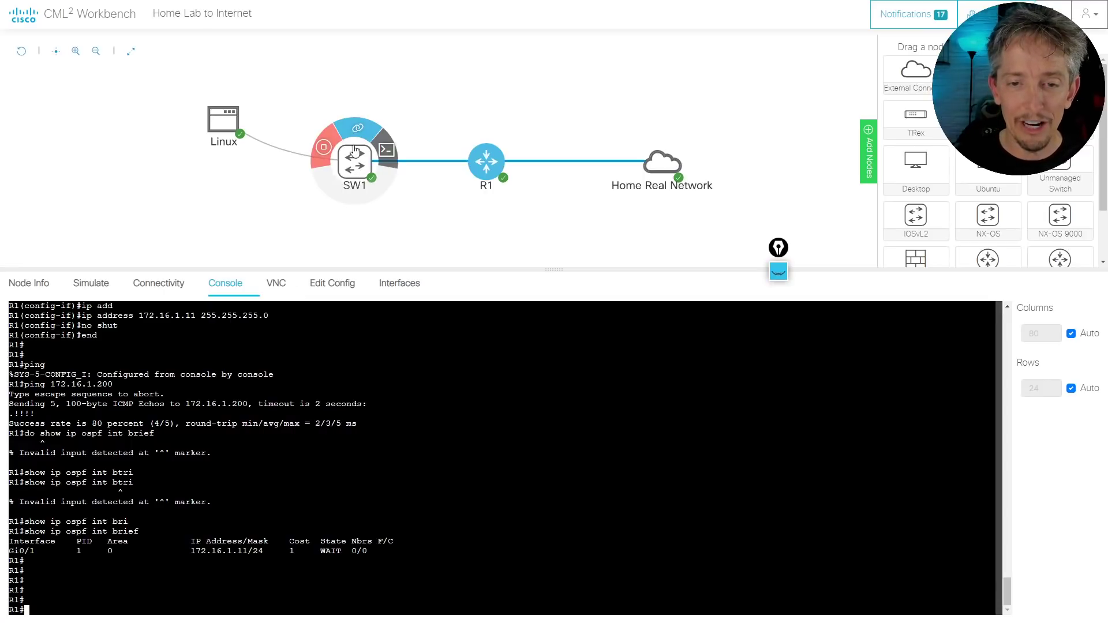
pyautogui.click(385, 150)
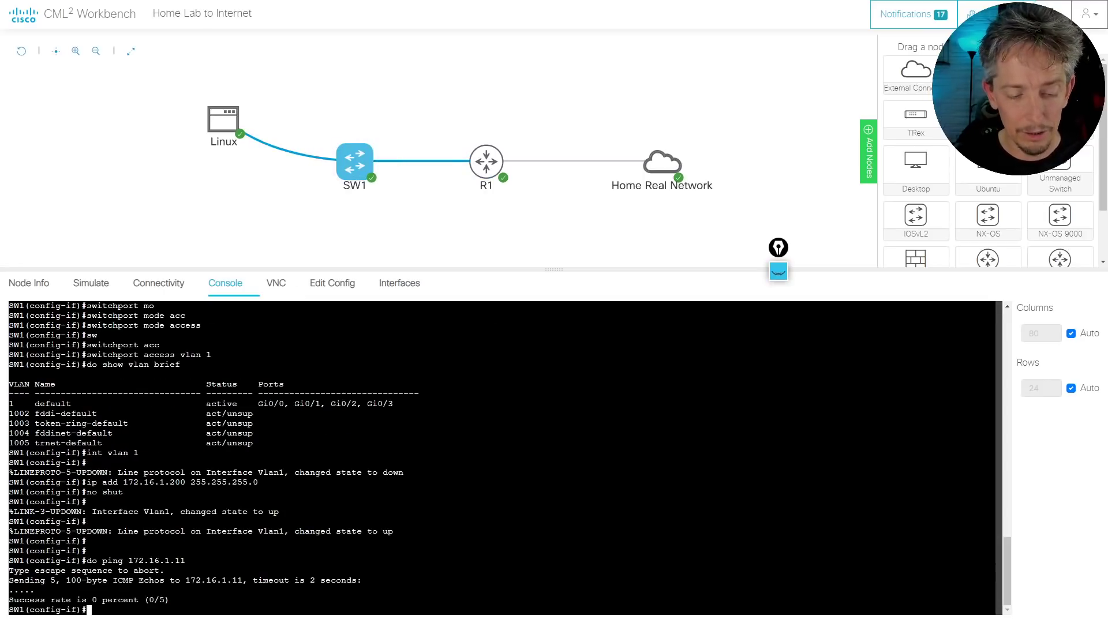
pyautogui.write('do show ip ospf int brief')
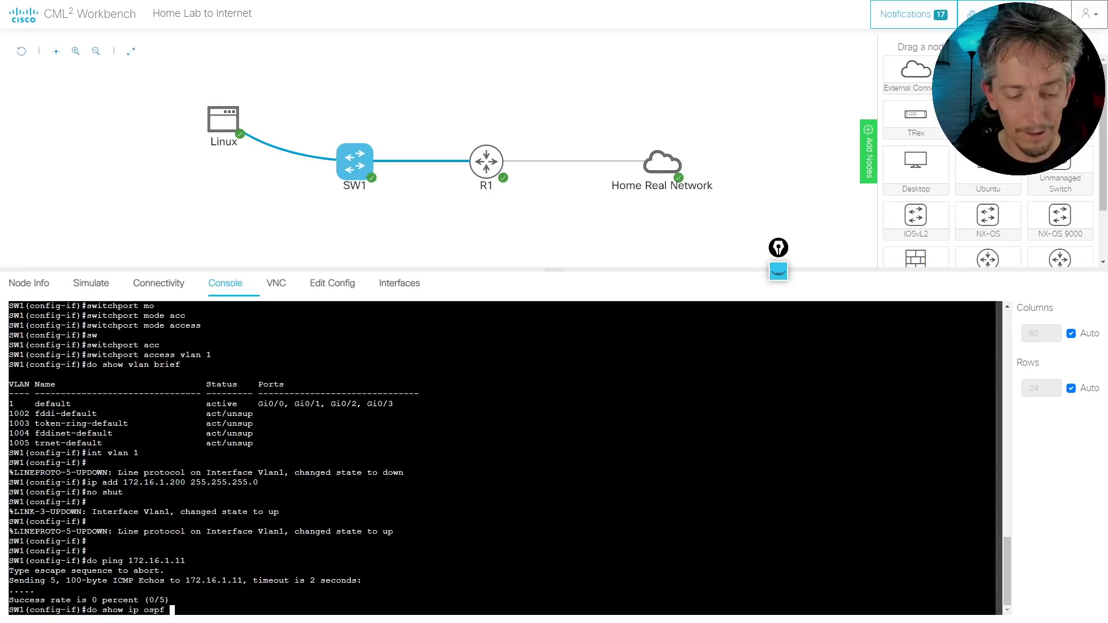
pyautogui.press('Return')
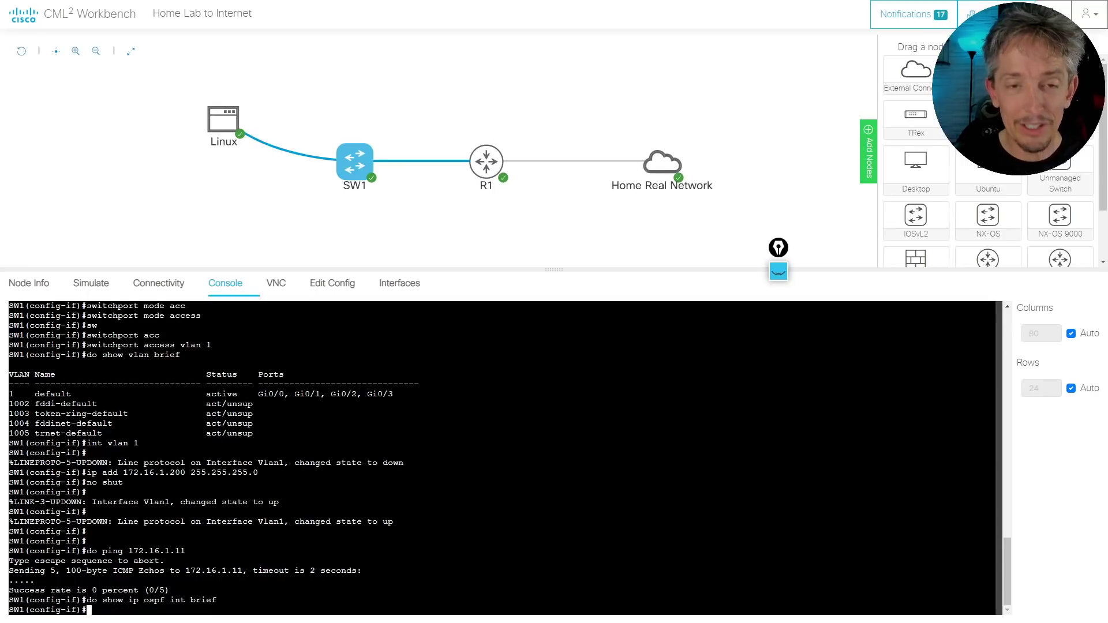
# Configure router ospf 1 with network 0.0.0.0 255.255.255.255 area 0 and exit configuration
pyautogui.write('exit')
pyautogui.press('Return')
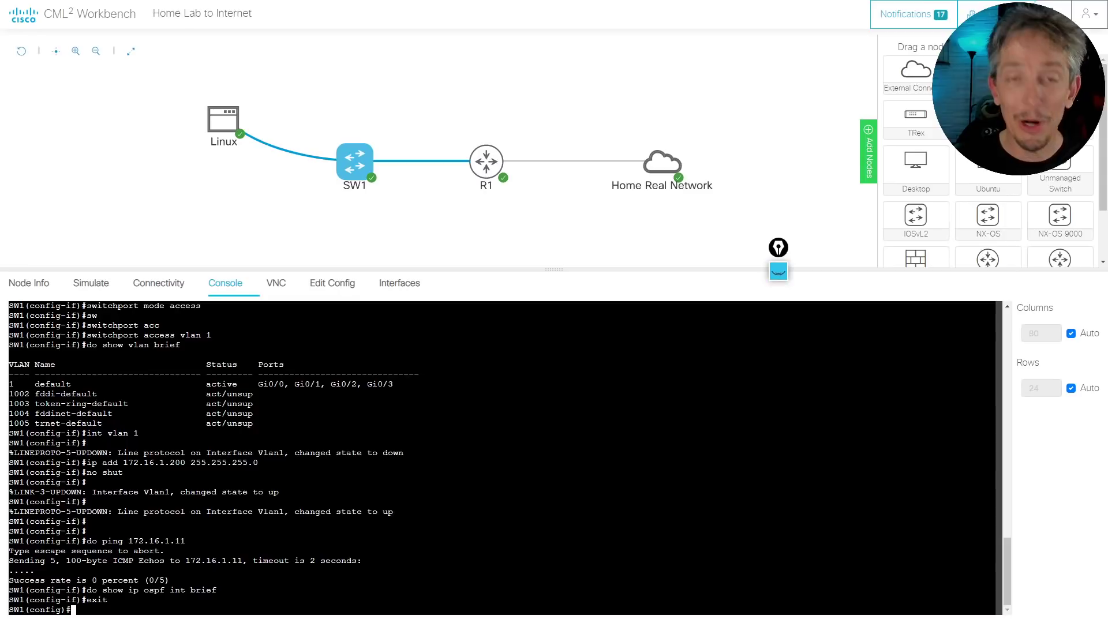
pyautogui.write('router ospf 1')
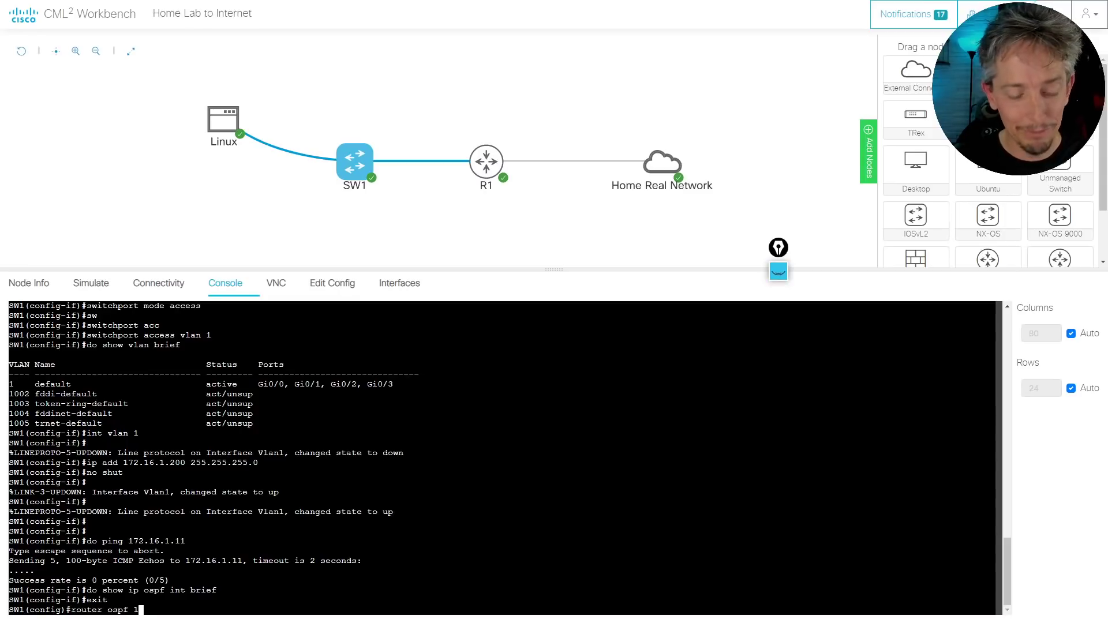
pyautogui.press('Return')
pyautogui.write('net 0.0.0')
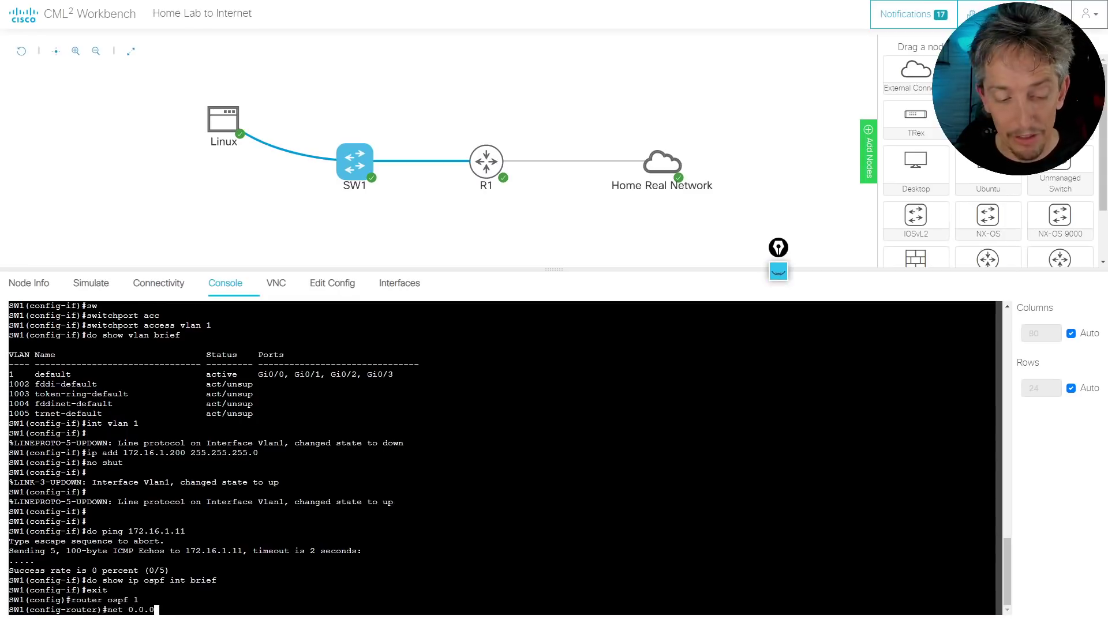
pyautogui.write('.0 255.255.255')
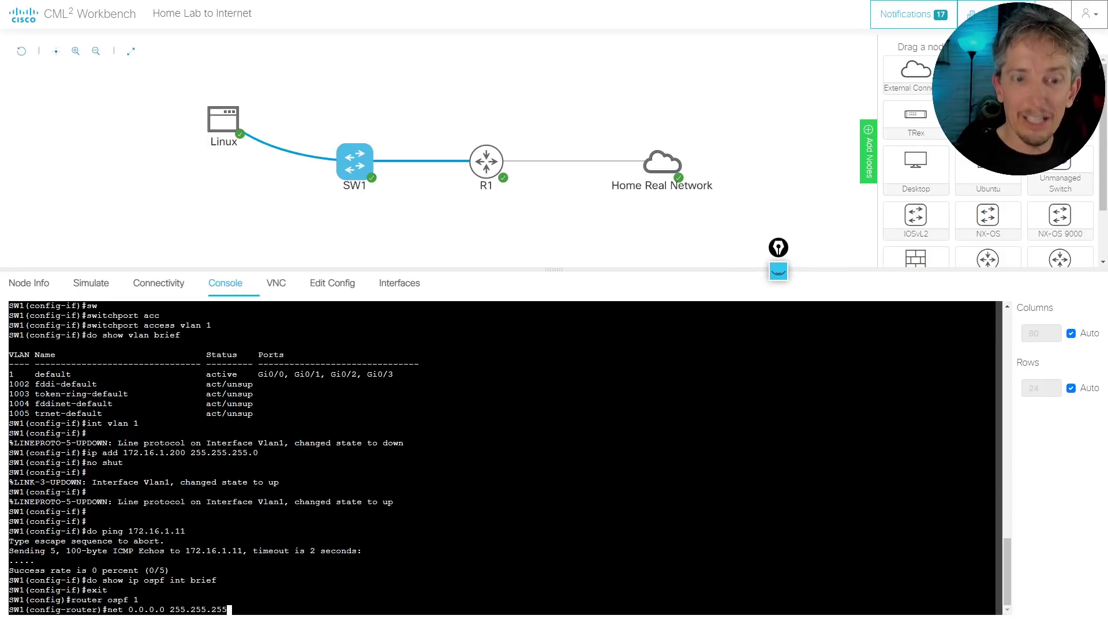
pyautogui.write('.2')
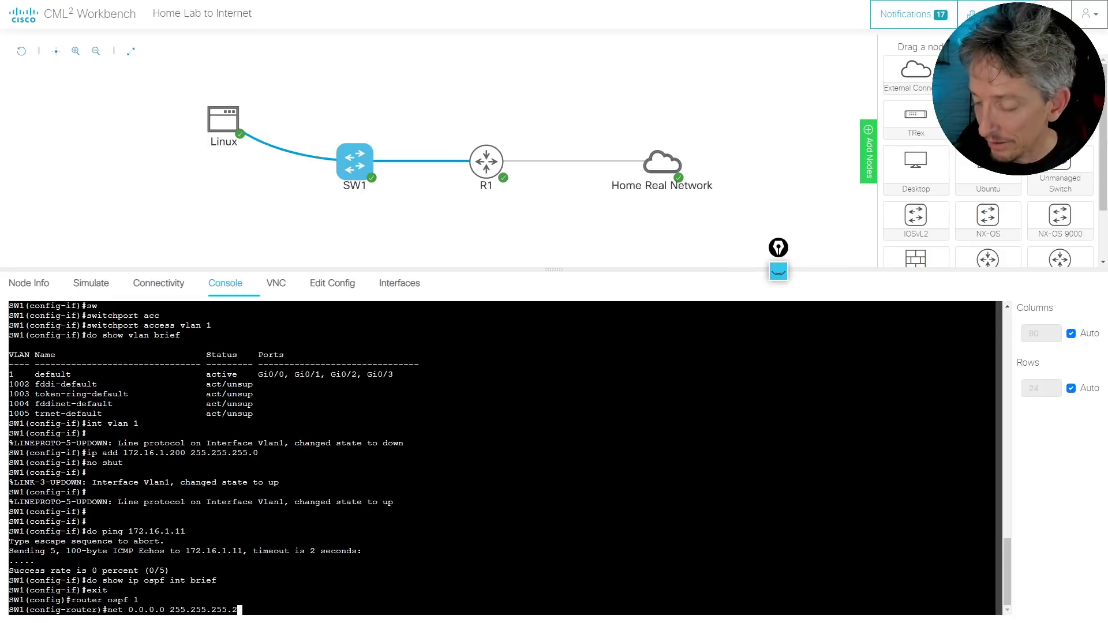
pyautogui.write('55 area 0')
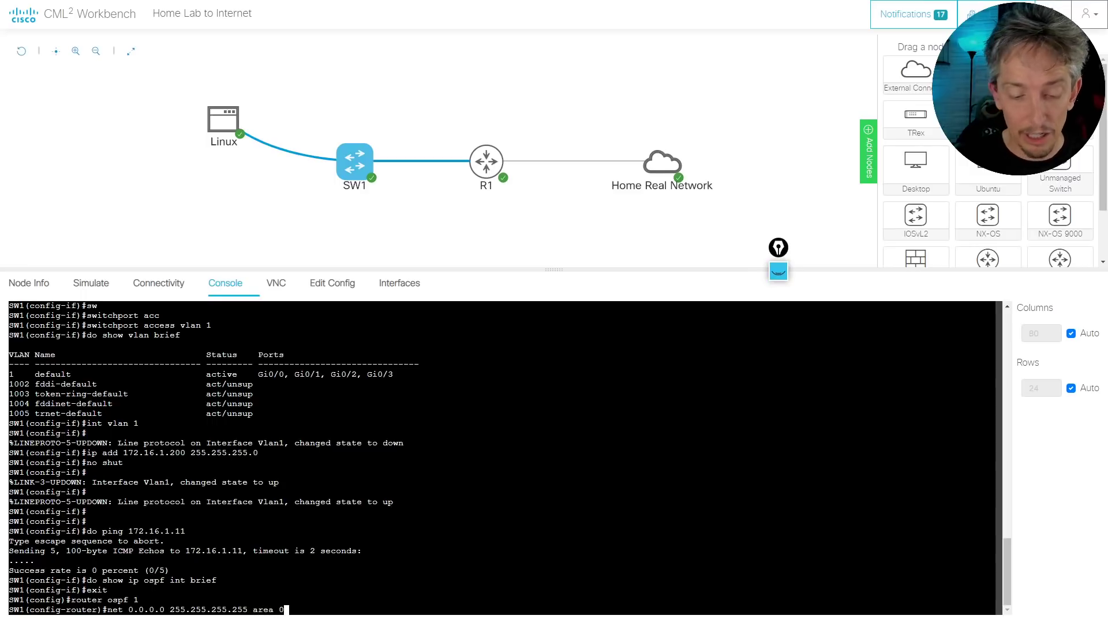
pyautogui.press('Return')
pyautogui.write('end')
pyautogui.press('Return')
pyautogui.press('Return')
pyautogui.press('Return')
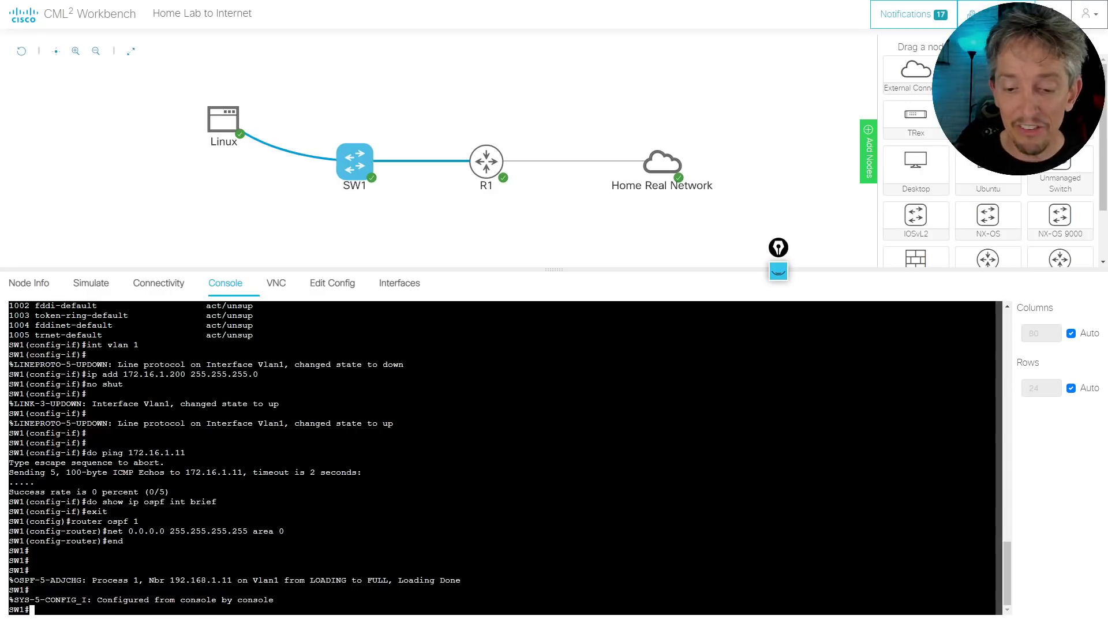
pyautogui.press('Return')
pyautogui.press('Return')
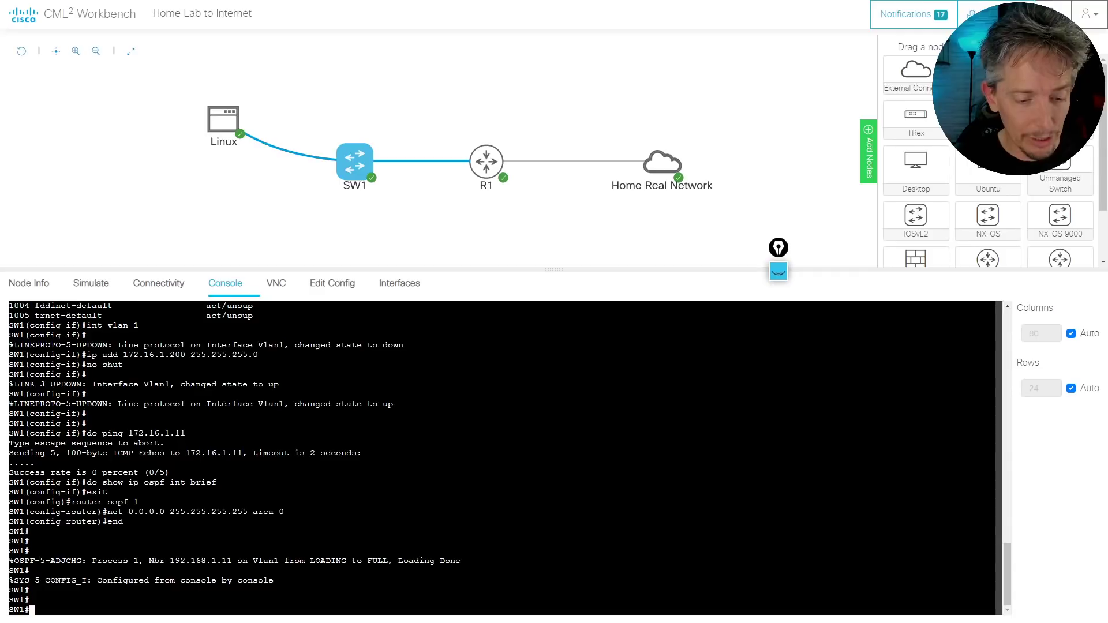
# List SW1's OSPF neighbors with show ip ospf neighbor
pyautogui.write('show ip ospf ne')
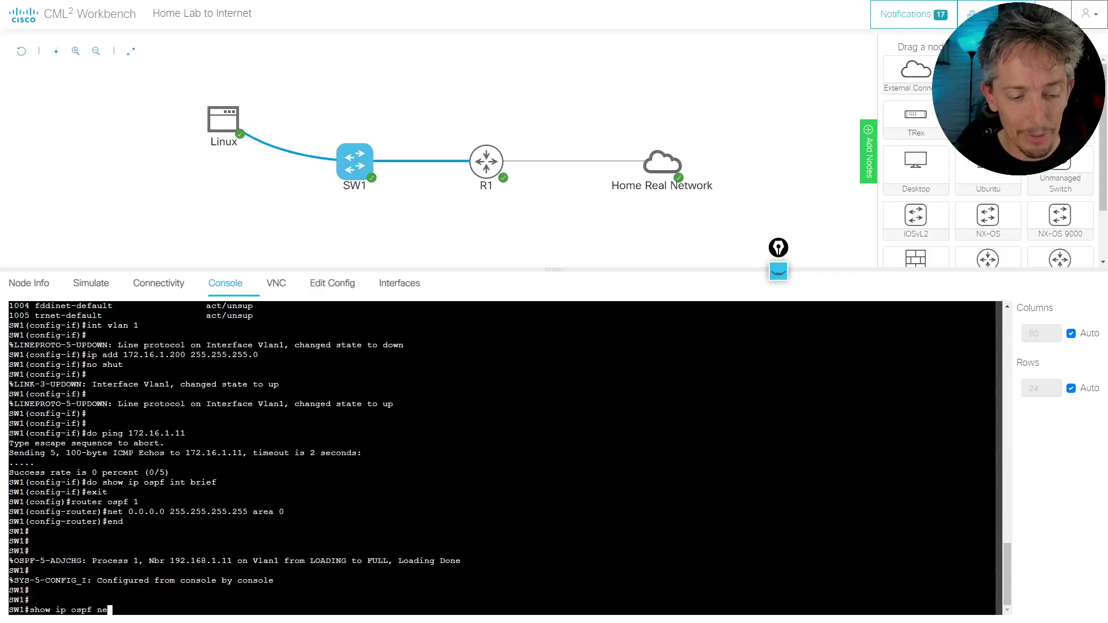
pyautogui.press('Tab')
pyautogui.press('Return')
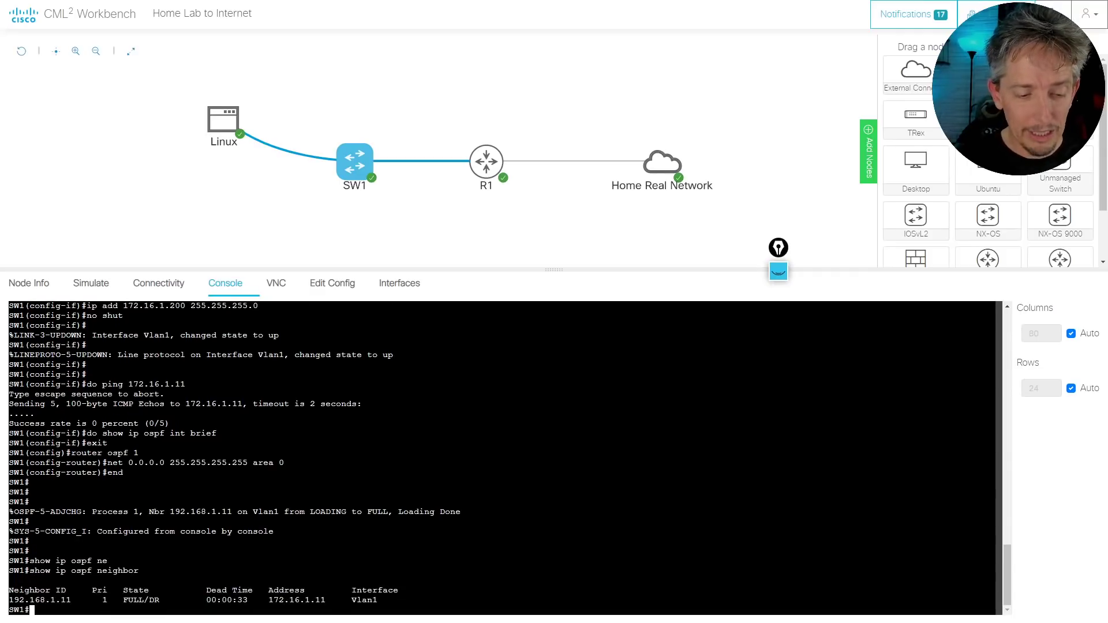
pyautogui.press('Return')
pyautogui.press('Return')
pyautogui.press('Return')
# Display SW1's routing table with the O*E2 0.0.0.0/0 route via 172.16.1.11, enabling Epic Pen drawing
pyautogui.write('show')
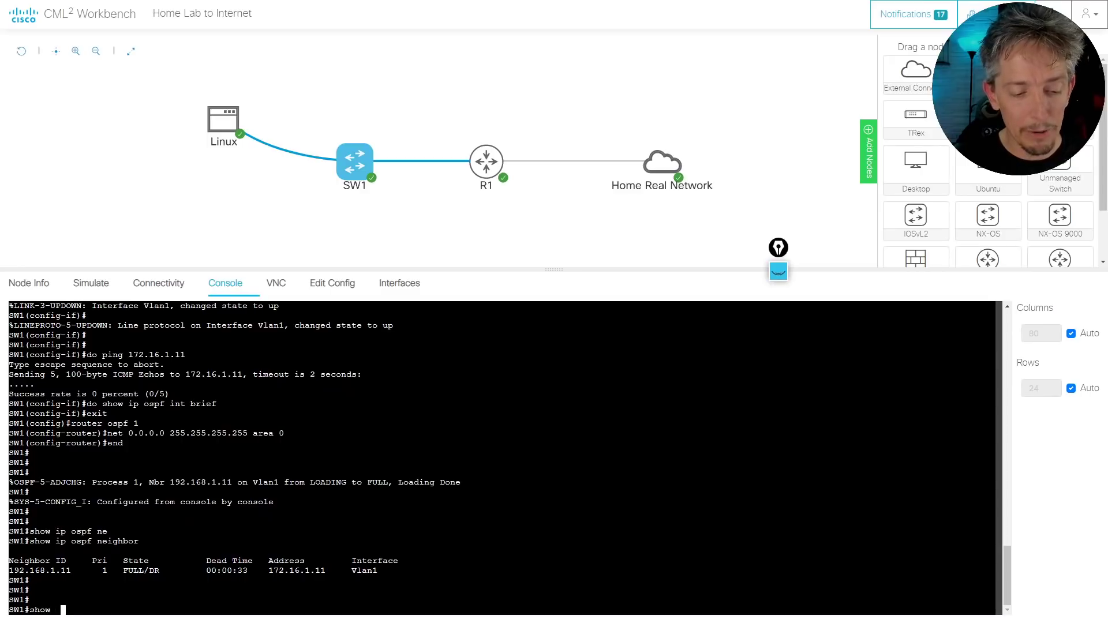
pyautogui.write('  ip route')
pyautogui.press('Return')
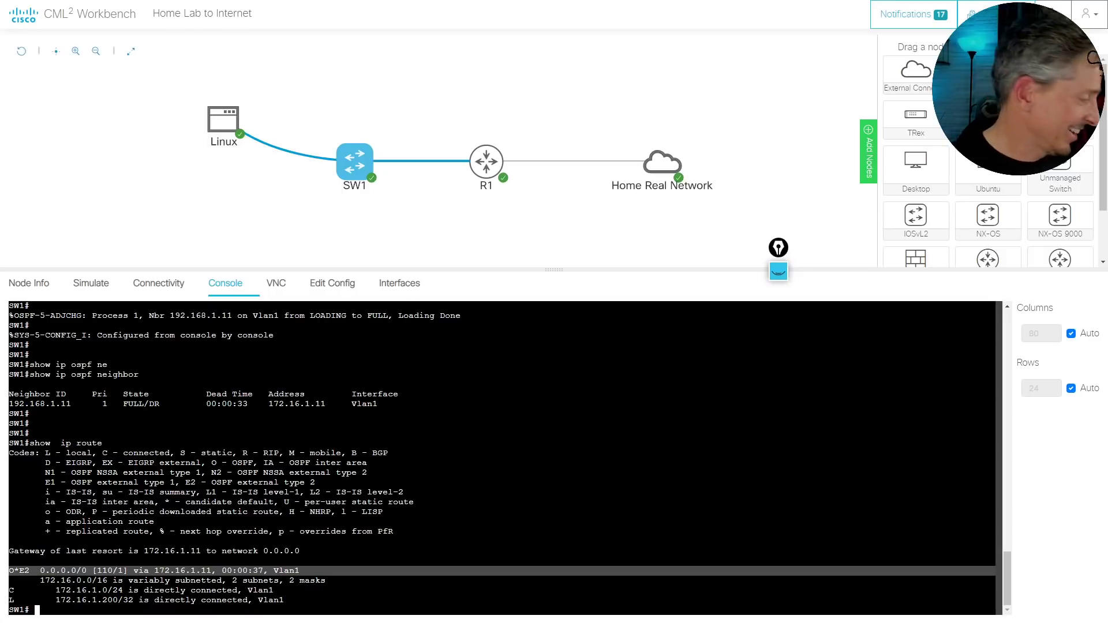
pyautogui.hotkey('ctrl', 'shift', '1')
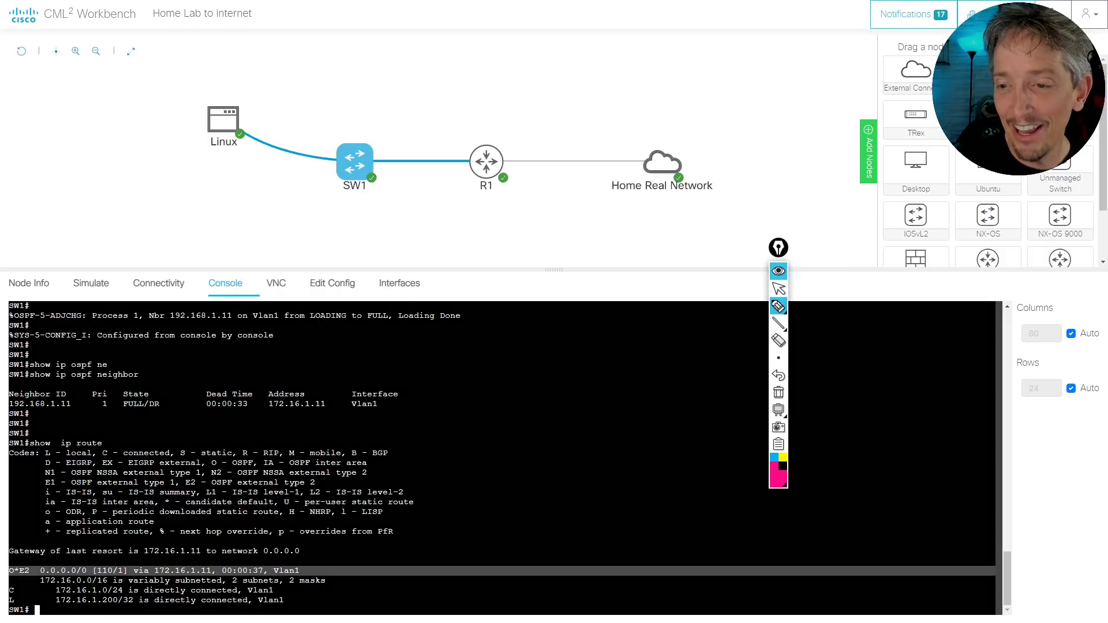
pyautogui.moveTo(778, 248)
pyautogui.mouseDown()
pyautogui.moveTo(848, 281)
pyautogui.moveTo(1046, 205)
pyautogui.mouseUp()
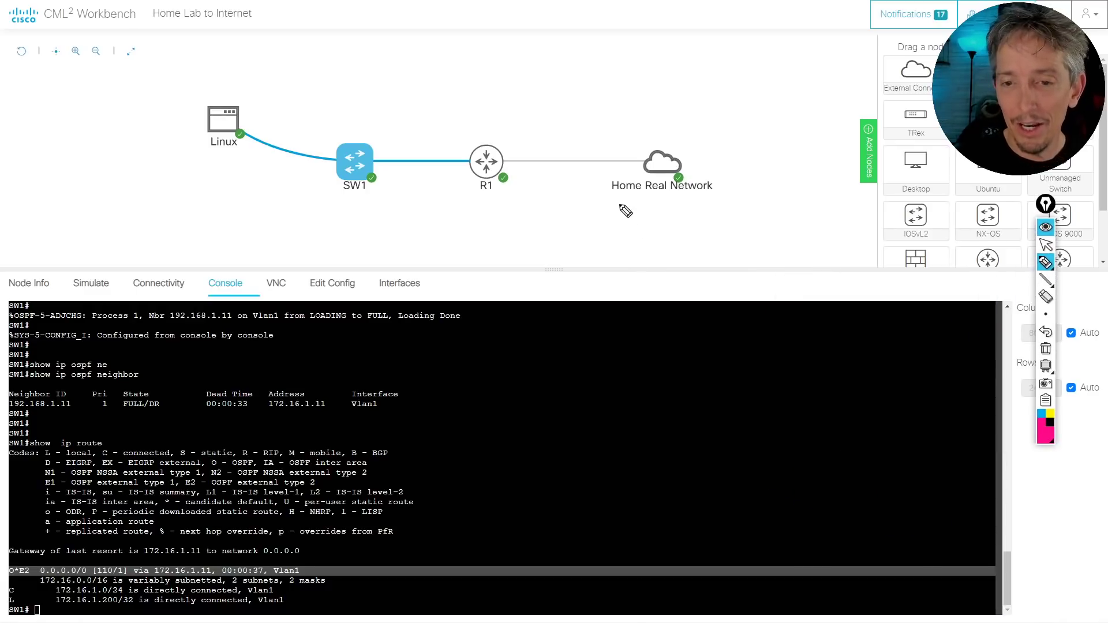
pyautogui.moveTo(510, 153); pyautogui.dragTo(630, 154)
pyautogui.click(620, 152)
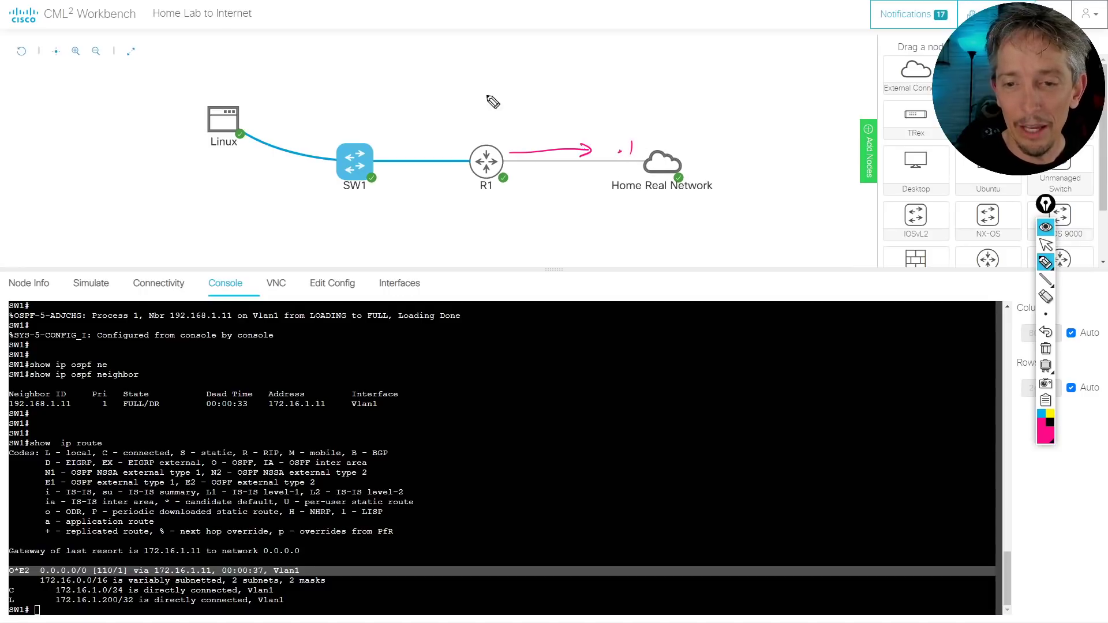
pyautogui.moveTo(486, 94); pyautogui.dragTo(487, 220)
pyautogui.moveTo(466, 74); pyautogui.dragTo(488, 70)
pyautogui.moveTo(493, 59); pyautogui.dragTo(495, 75)
pyautogui.moveTo(487, 61); pyautogui.dragTo(497, 56)
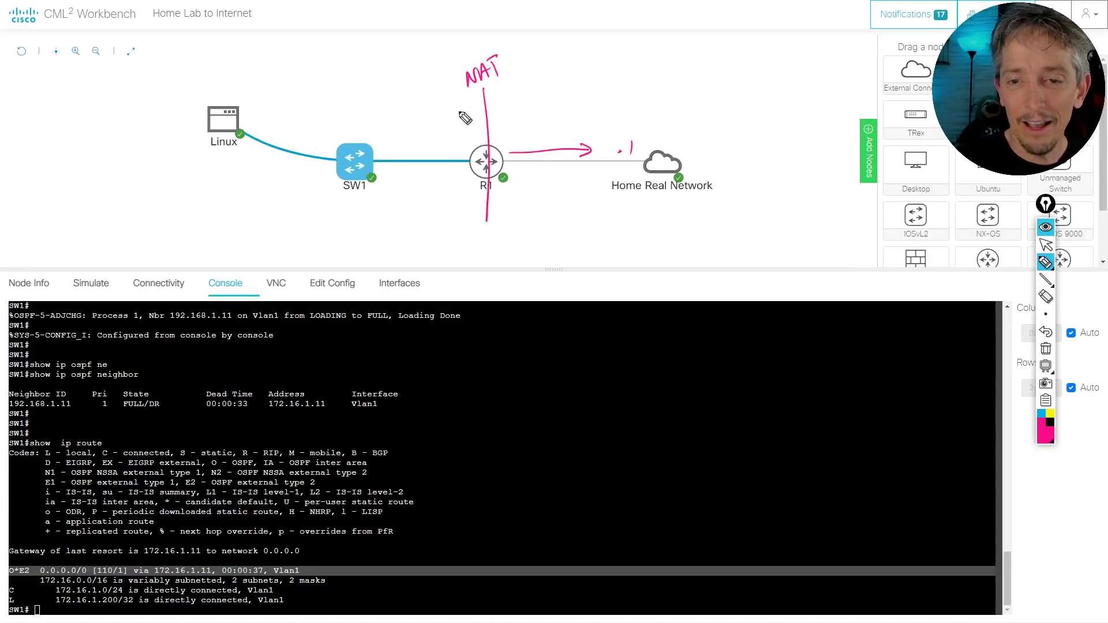
pyautogui.moveTo(439, 107); pyautogui.dragTo(443, 106)
pyautogui.moveTo(447, 113); pyautogui.dragTo(460, 113)
pyautogui.moveTo(505, 99); pyautogui.dragTo(526, 87)
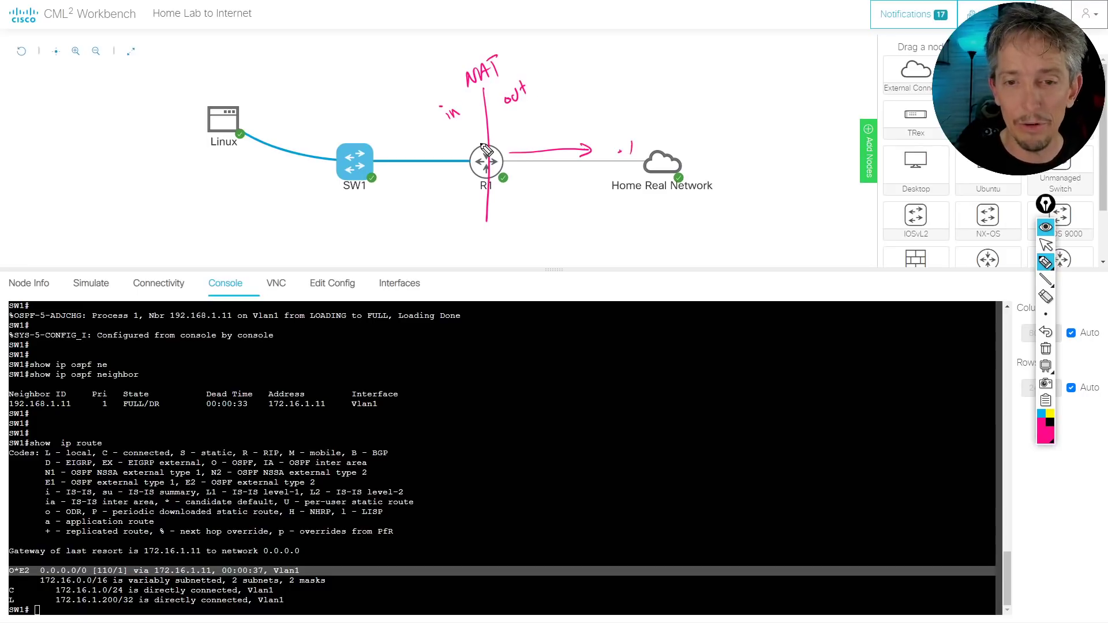
pyautogui.moveTo(389, 187); pyautogui.dragTo(458, 184)
pyautogui.moveTo(450, 179)
pyautogui.mouseDown()
pyautogui.moveTo(452, 190)
pyautogui.moveTo(394, 198)
pyautogui.mouseUp()
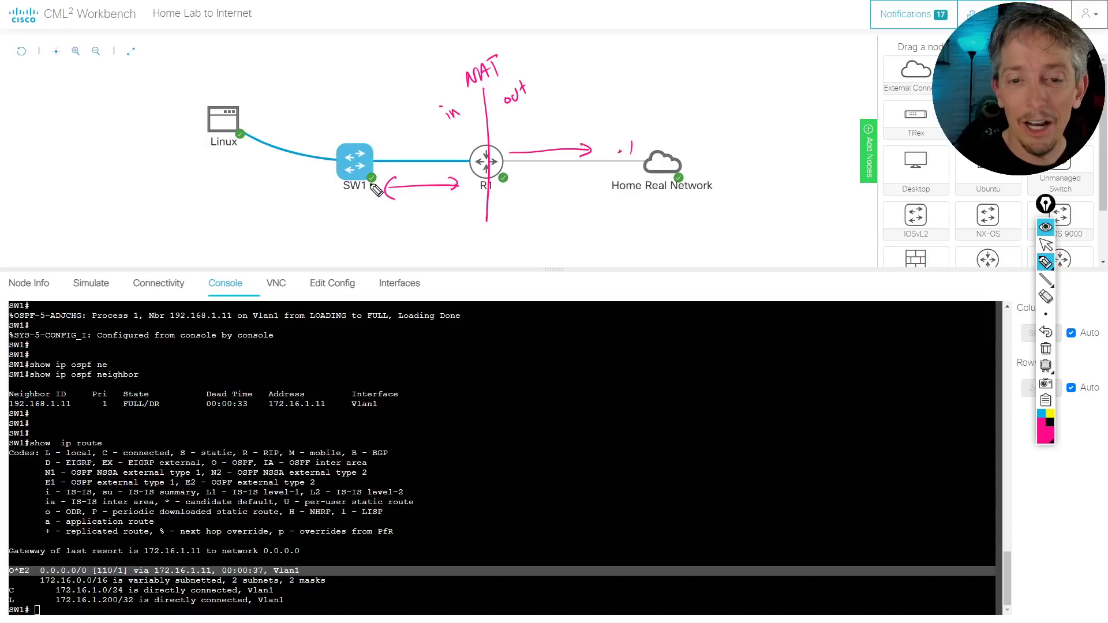
pyautogui.moveTo(374, 157)
pyautogui.mouseDown()
pyautogui.moveTo(426, 143)
pyautogui.moveTo(415, 151)
pyautogui.mouseUp()
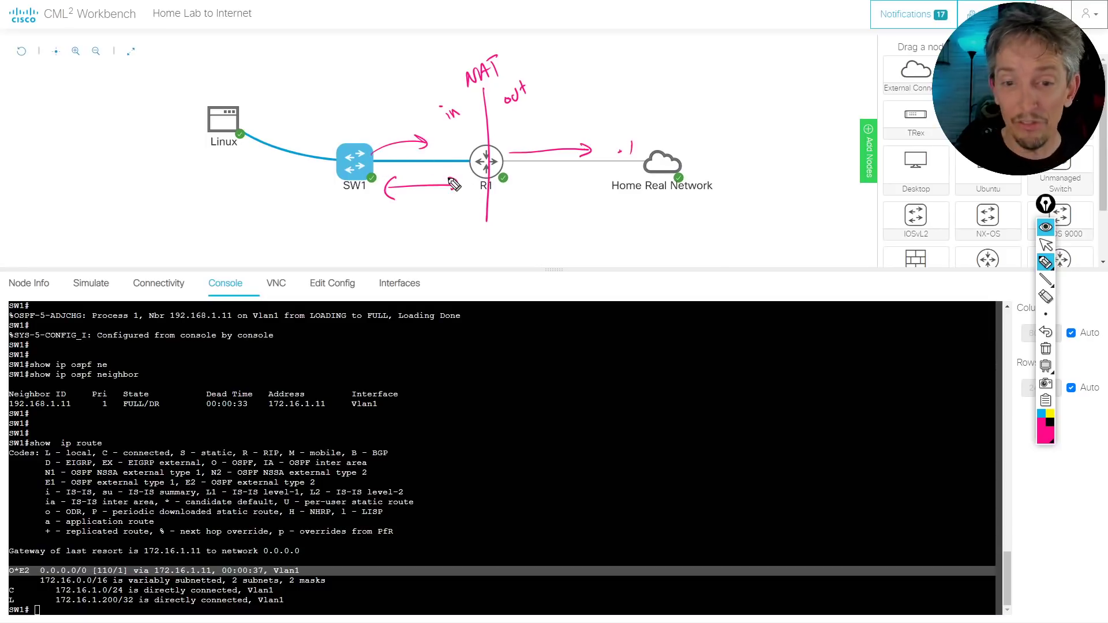
pyautogui.moveTo(449, 180); pyautogui.dragTo(451, 190)
pyautogui.moveTo(643, 77)
pyautogui.mouseDown()
pyautogui.moveTo(652, 91)
pyautogui.moveTo(693, 62)
pyautogui.moveTo(699, 72)
pyautogui.moveTo(659, 95)
pyautogui.mouseUp()
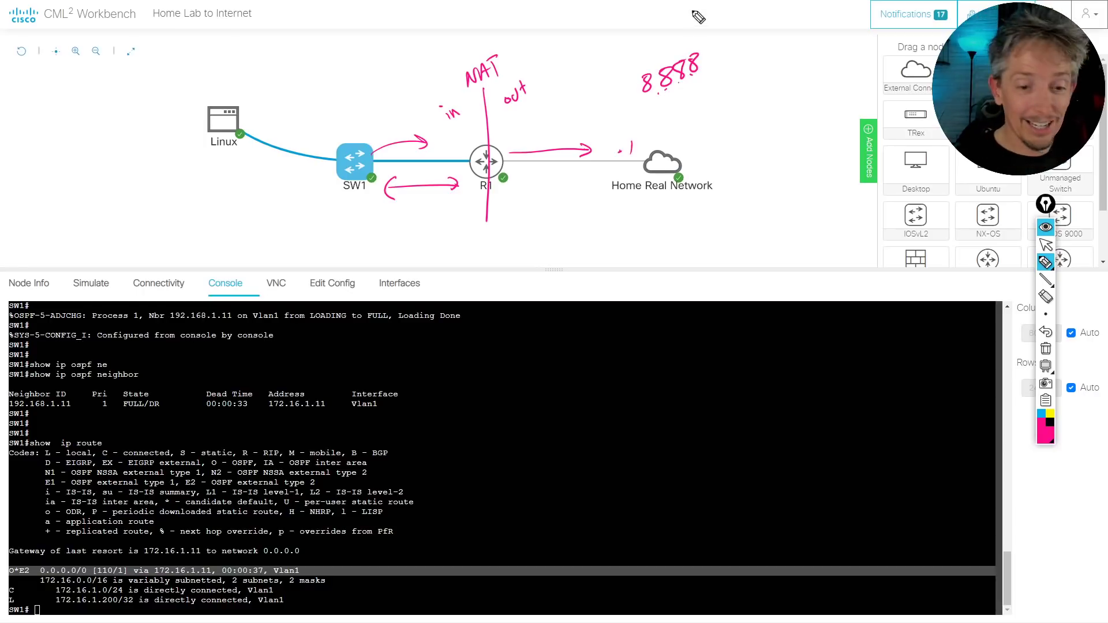
pyautogui.hotkey('ctrl', 'shift', '7')
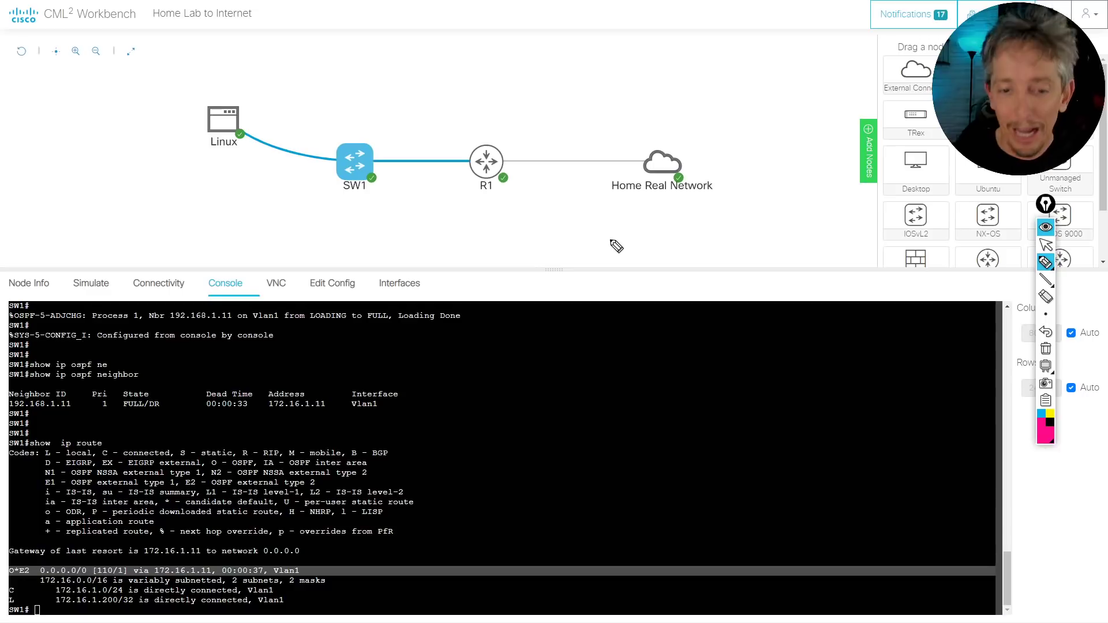
pyautogui.hotkey('ctrl', 'shift', '1')
# Ping 8.8.8.8 from SW1 with 100 percent success
pyautogui.click(522, 386)
pyautogui.press('Return')
pyautogui.press('Return')
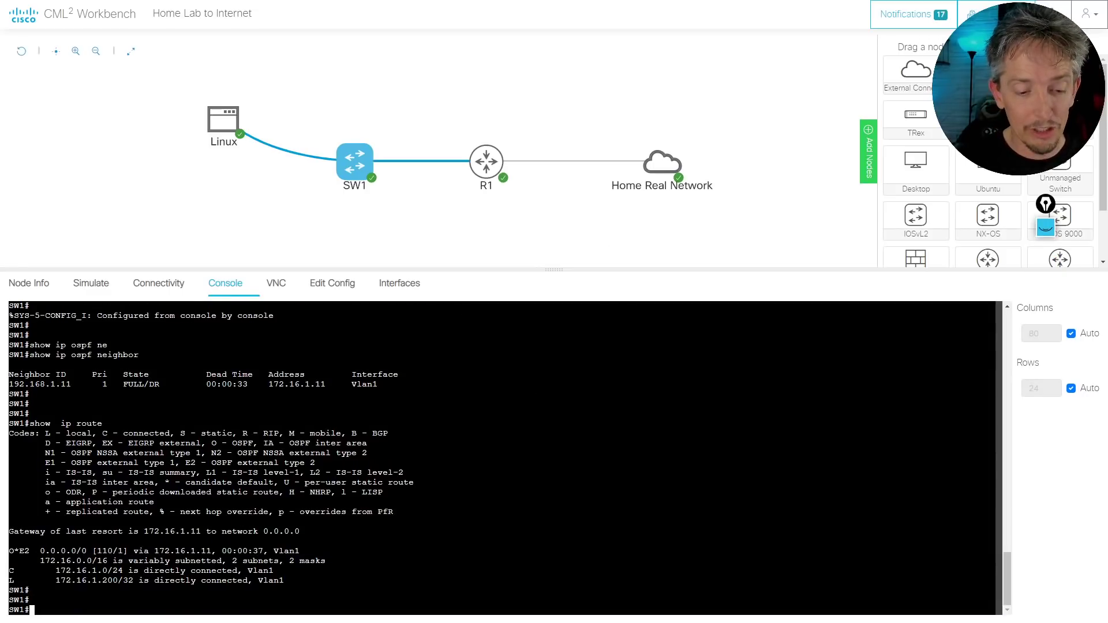
pyautogui.write('ping 8.8.8.8')
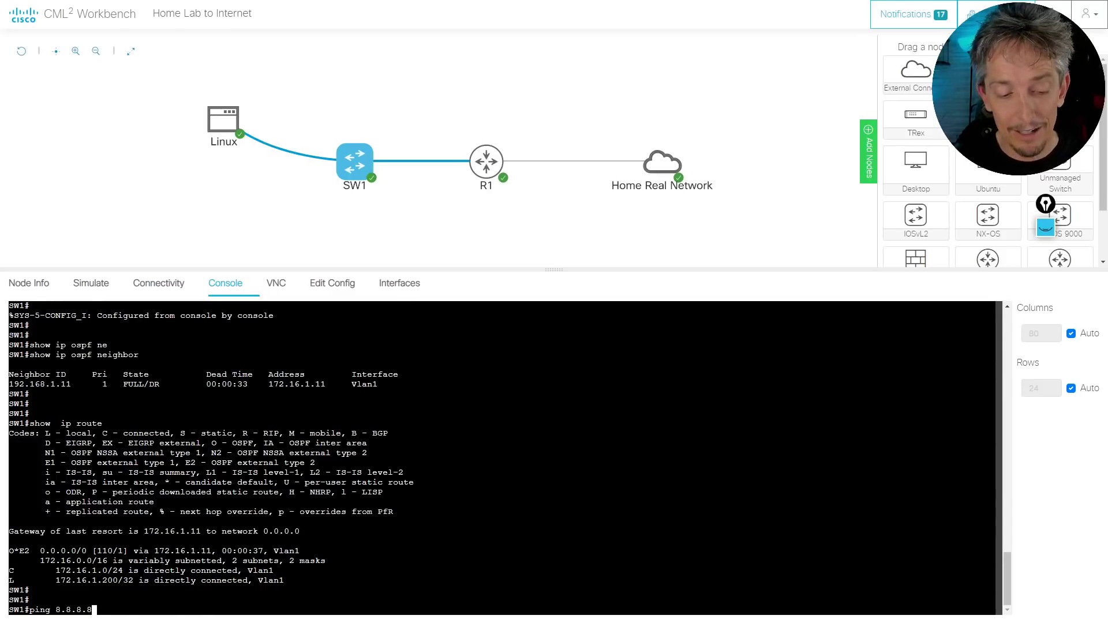
pyautogui.press('Return')
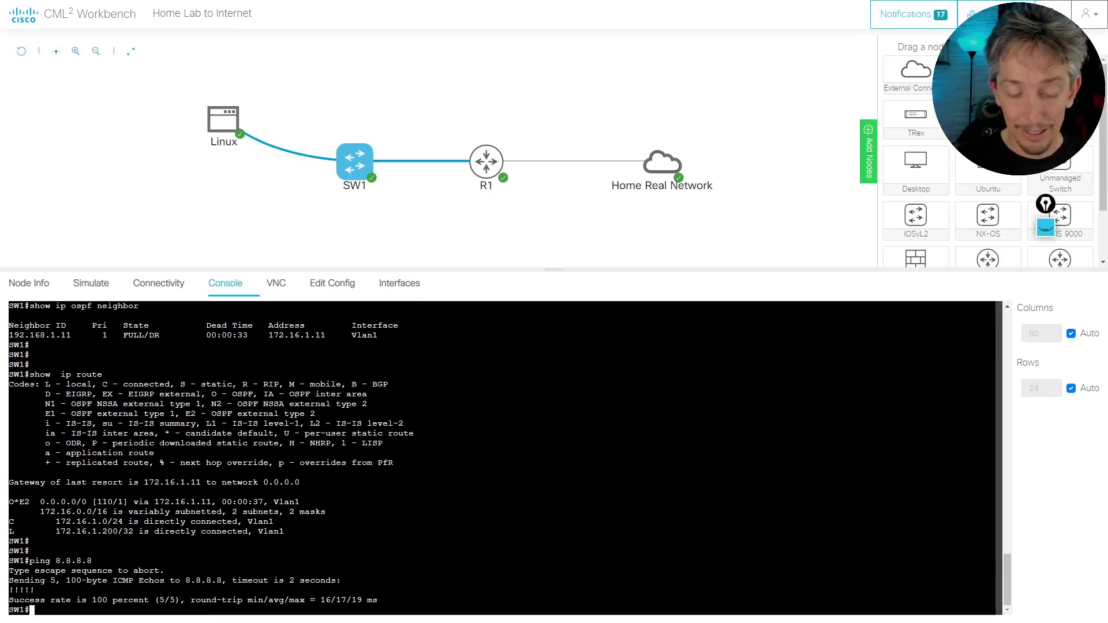
# Run traceroute 8.8.8.8 from SW1, reaching the destination at hop 9 via R1
pyautogui.write('tra')
pyautogui.press('Tab')
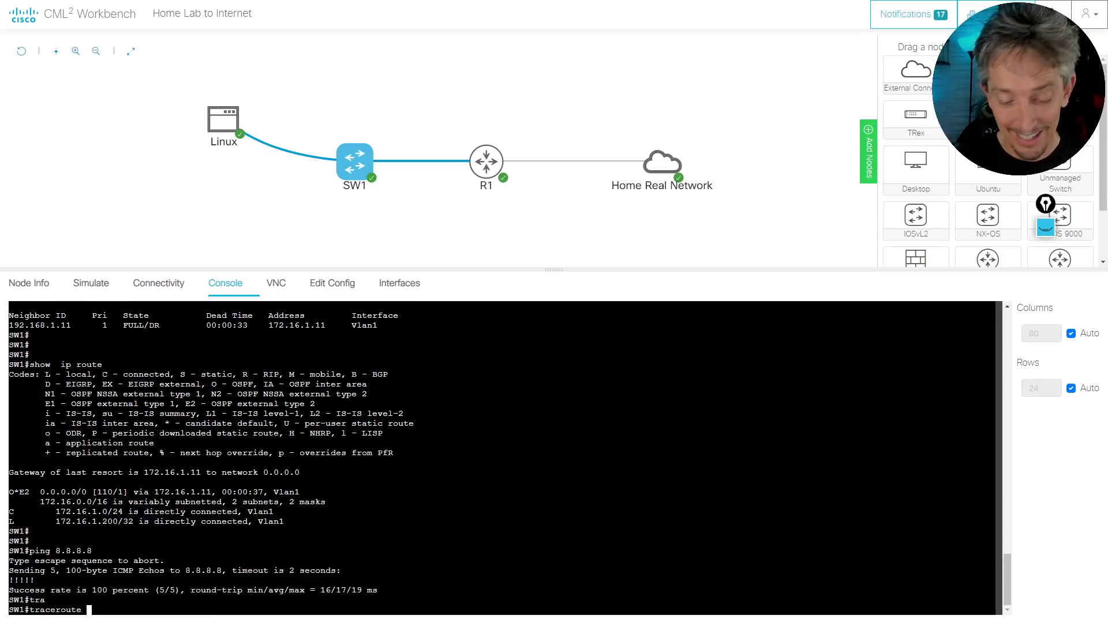
pyautogui.write('8.8.8.8')
pyautogui.press('Return')
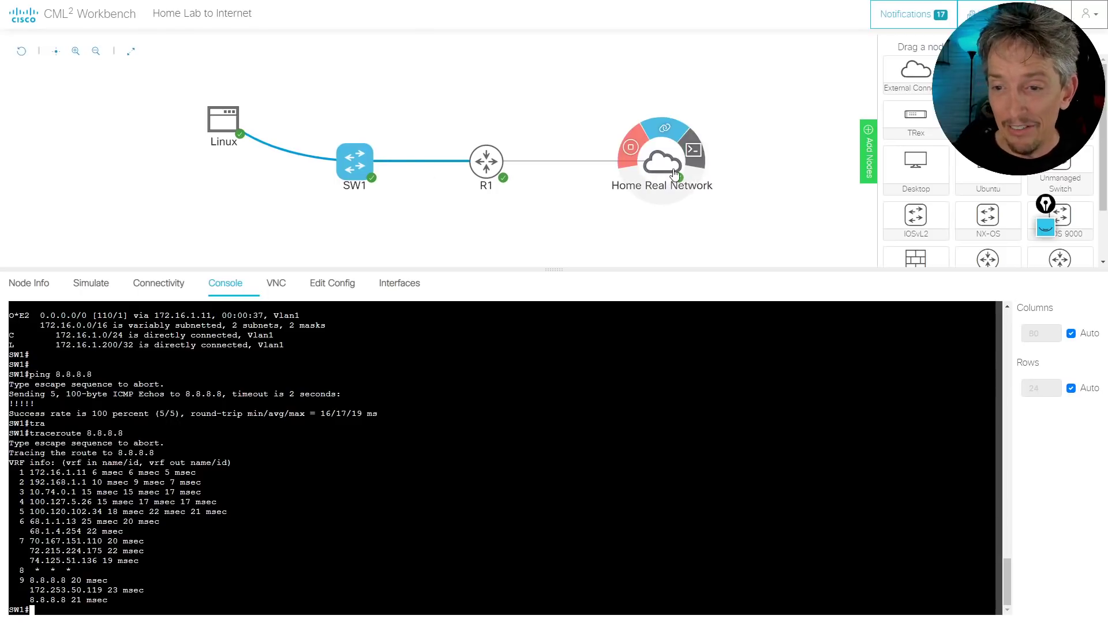
pyautogui.moveTo(225, 128)
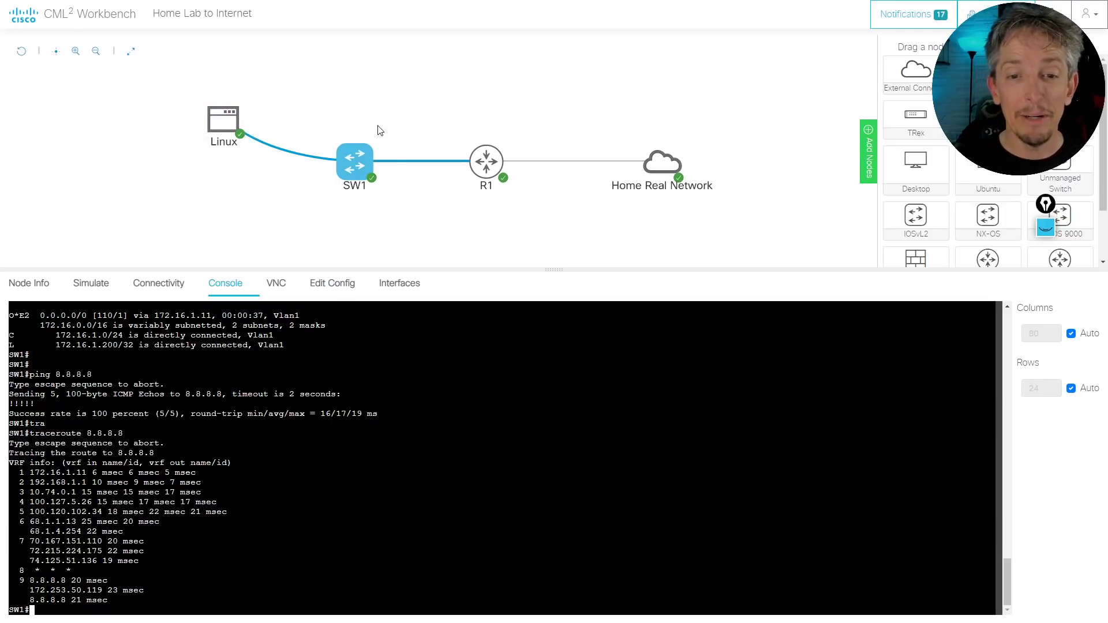
pyautogui.moveTo(356, 160)
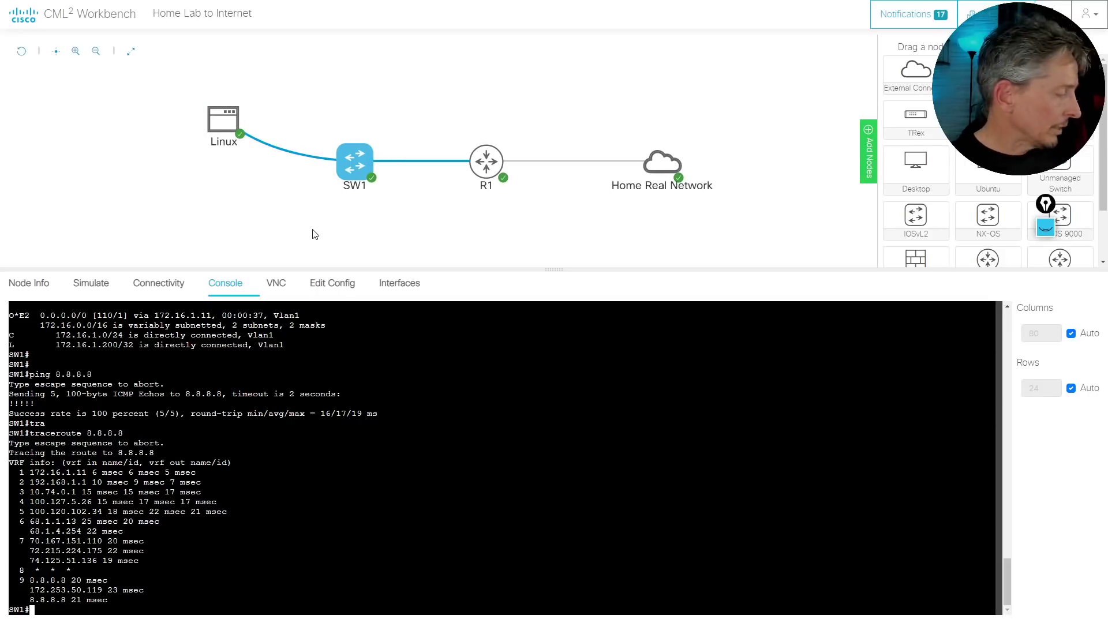
pyautogui.hotkey('ctrl', 'shift', '3')
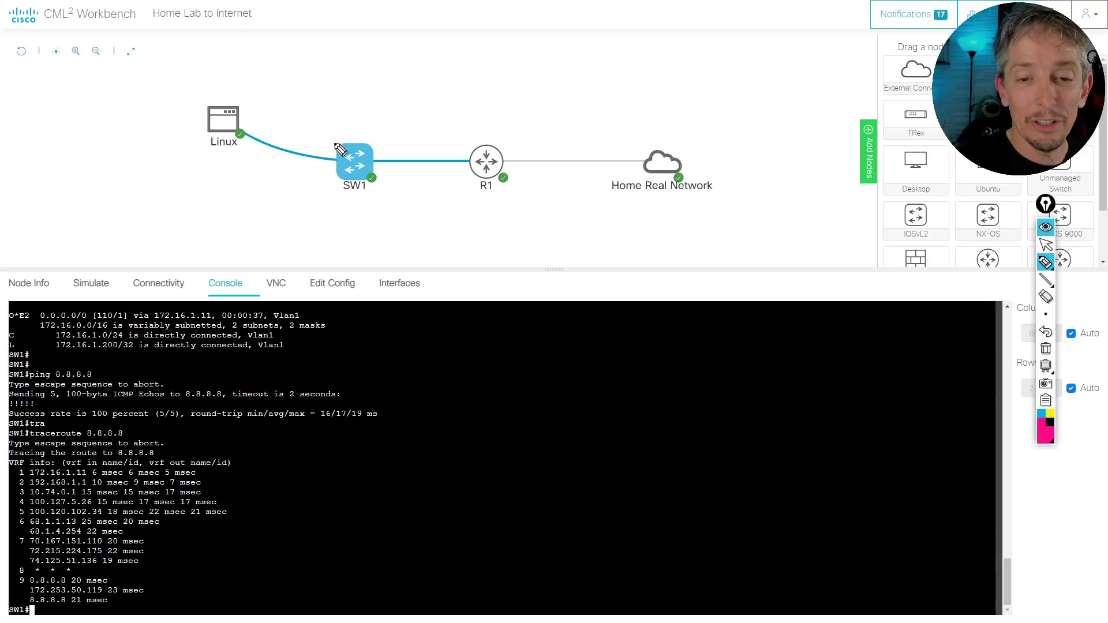
pyautogui.moveTo(339, 153); pyautogui.dragTo(333, 161)
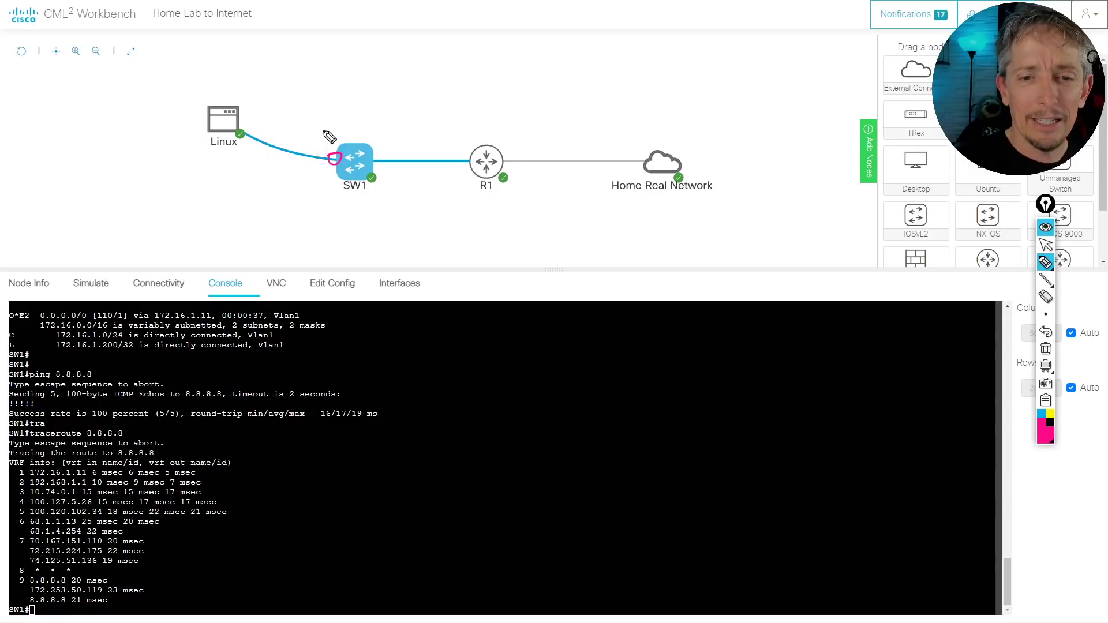
pyautogui.moveTo(311, 180); pyautogui.dragTo(327, 178)
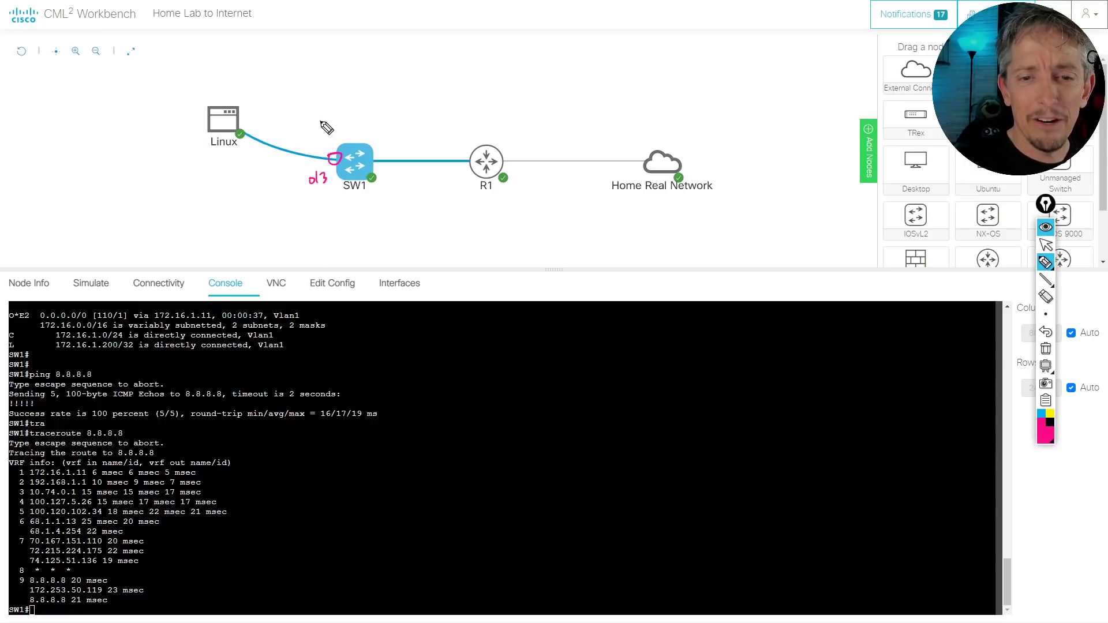
pyautogui.moveTo(322, 123); pyautogui.dragTo(340, 118)
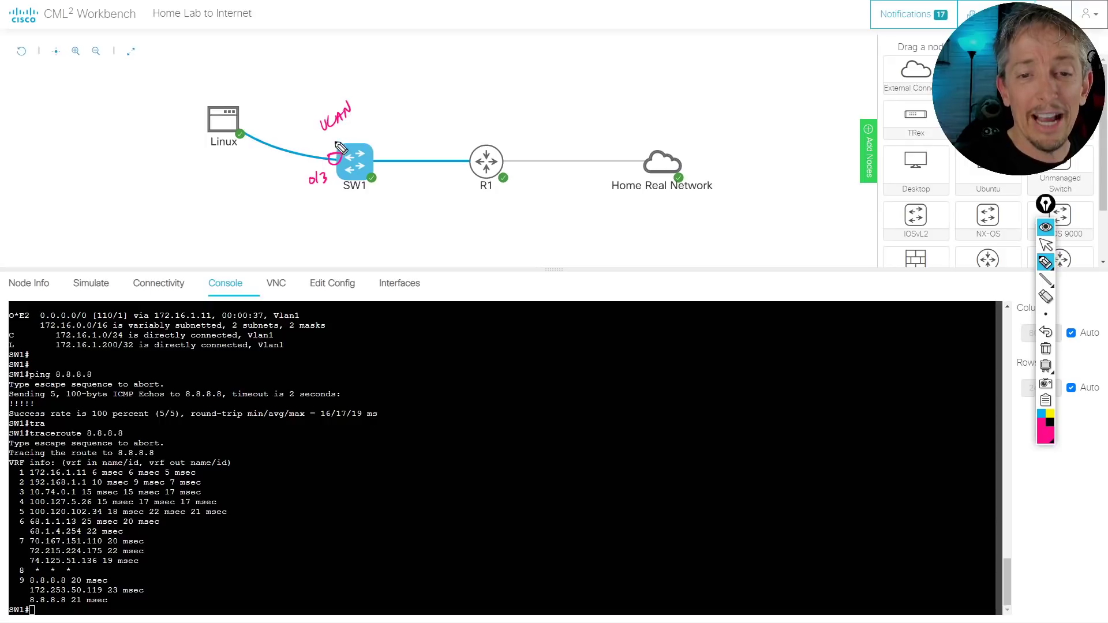
pyautogui.moveTo(358, 92); pyautogui.dragTo(364, 92)
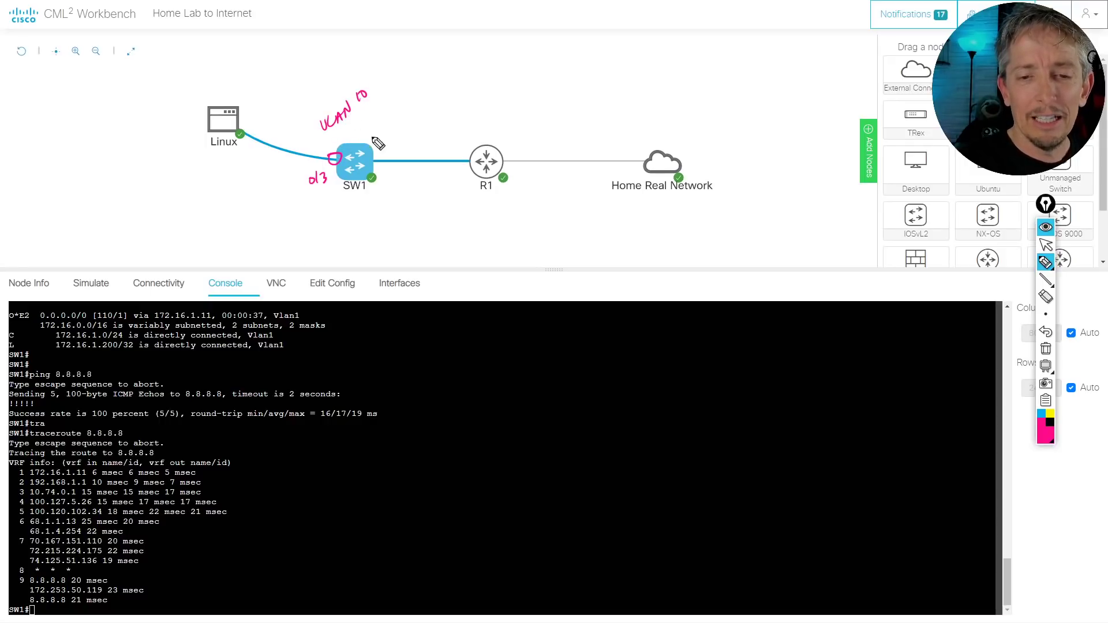
pyautogui.moveTo(358, 132)
pyautogui.mouseDown()
pyautogui.moveTo(421, 86)
pyautogui.moveTo(390, 136)
pyautogui.moveTo(444, 102)
pyautogui.mouseUp()
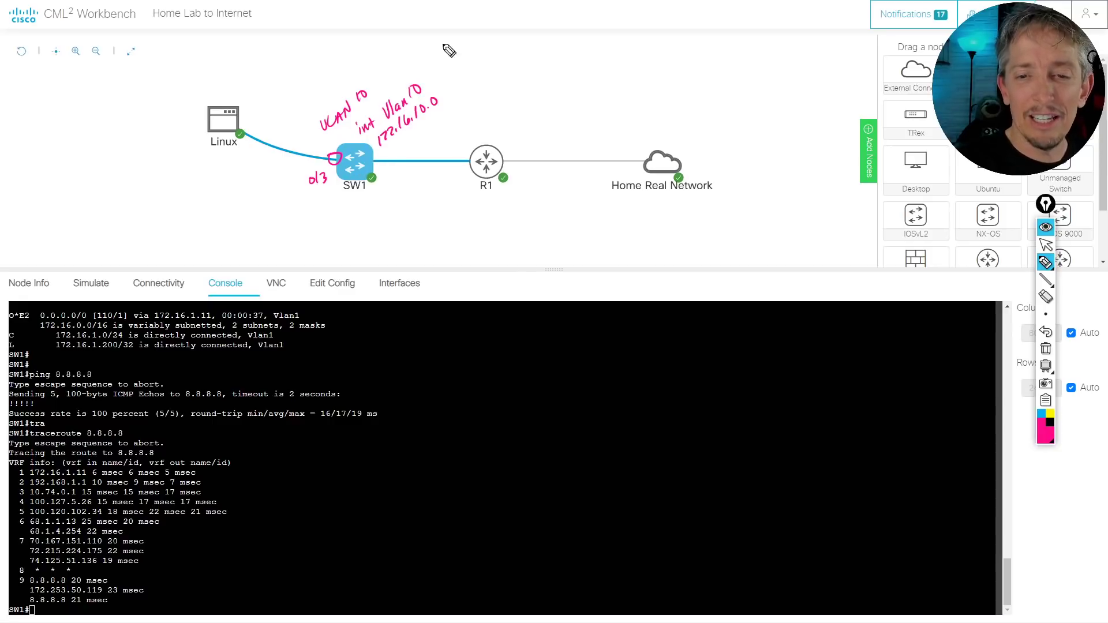
pyautogui.moveTo(434, 100); pyautogui.dragTo(458, 91)
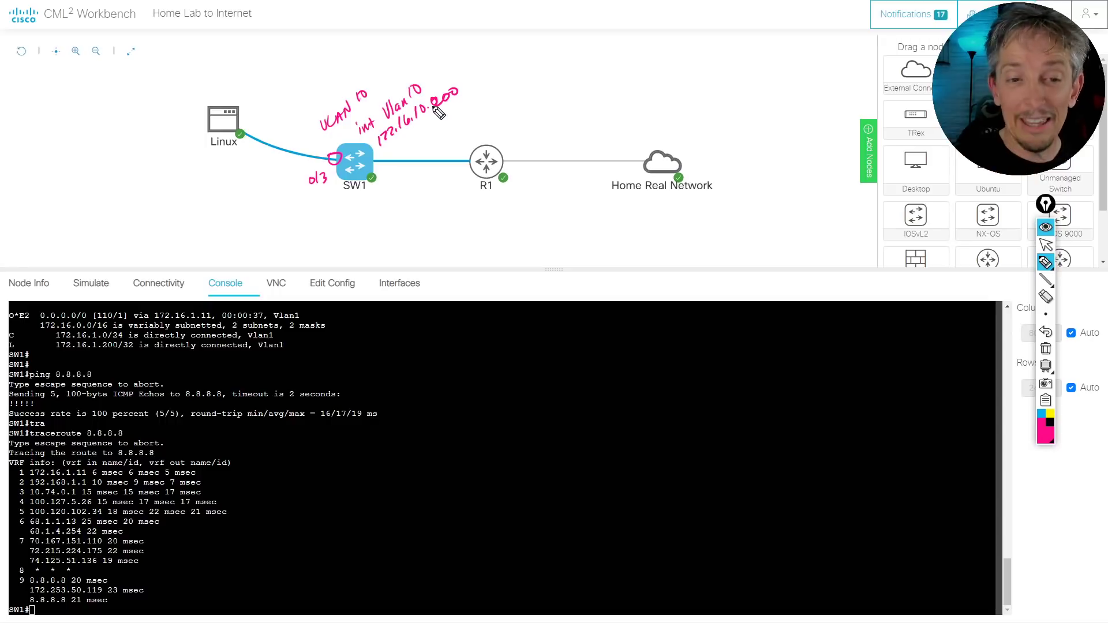
pyautogui.moveTo(358, 245); pyautogui.dragTo(364, 218)
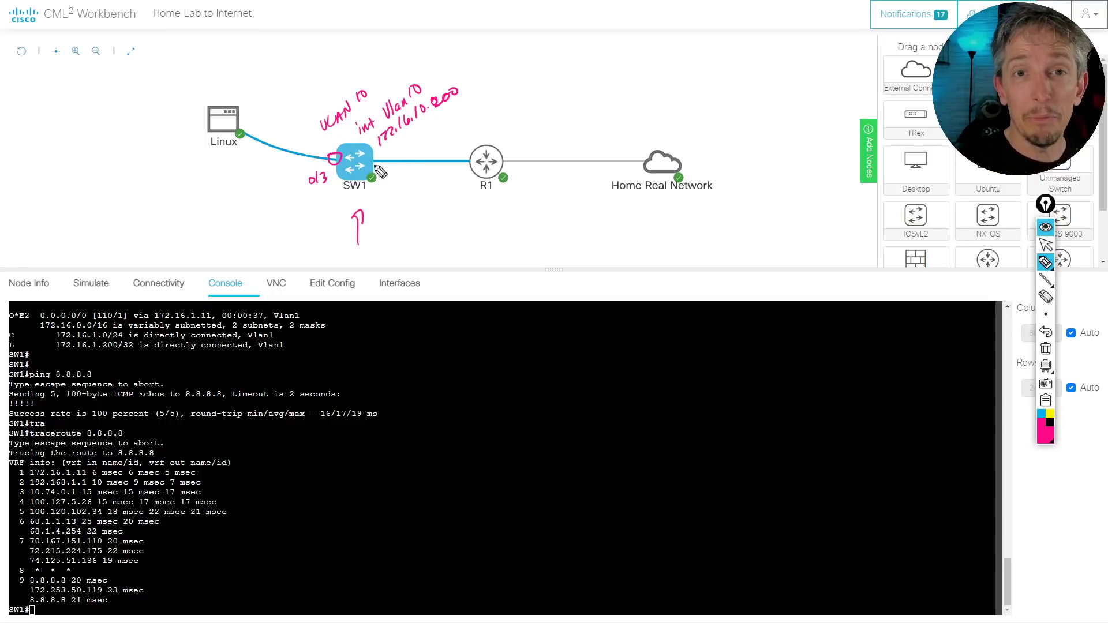
pyautogui.moveTo(254, 126); pyautogui.dragTo(292, 148)
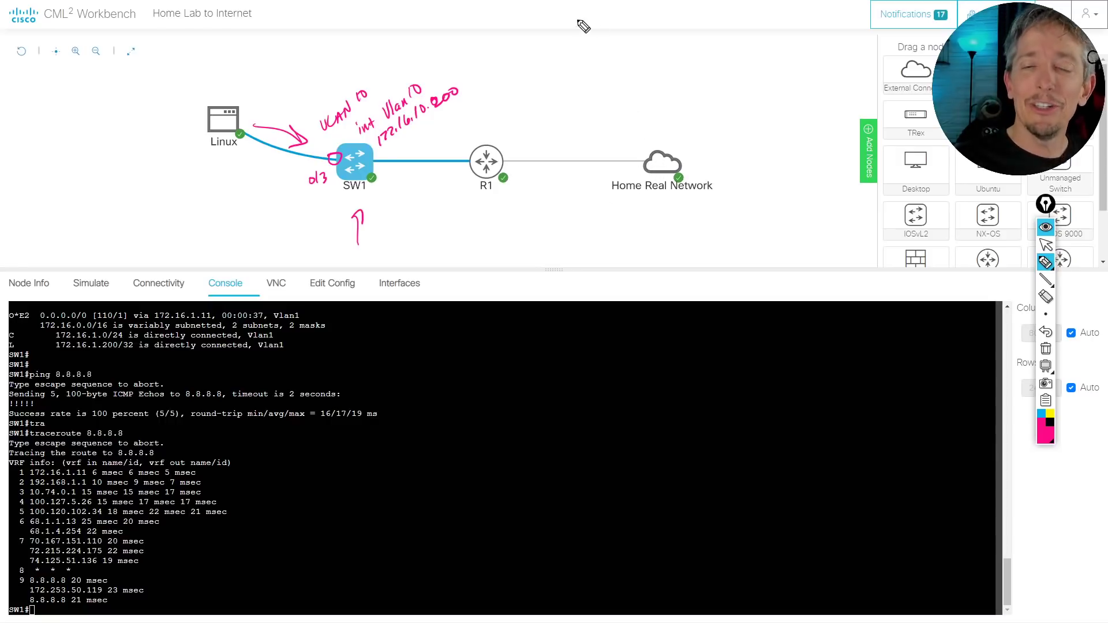
pyautogui.moveTo(204, 186); pyautogui.dragTo(211, 163)
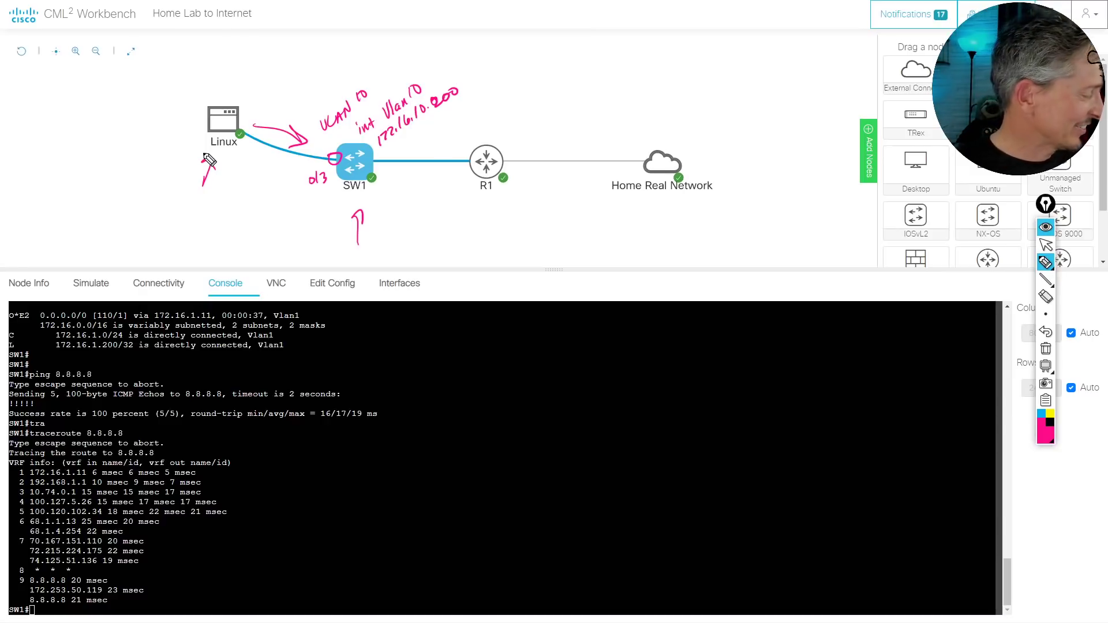
pyautogui.hotkey('ctrl', 'shift', '7')
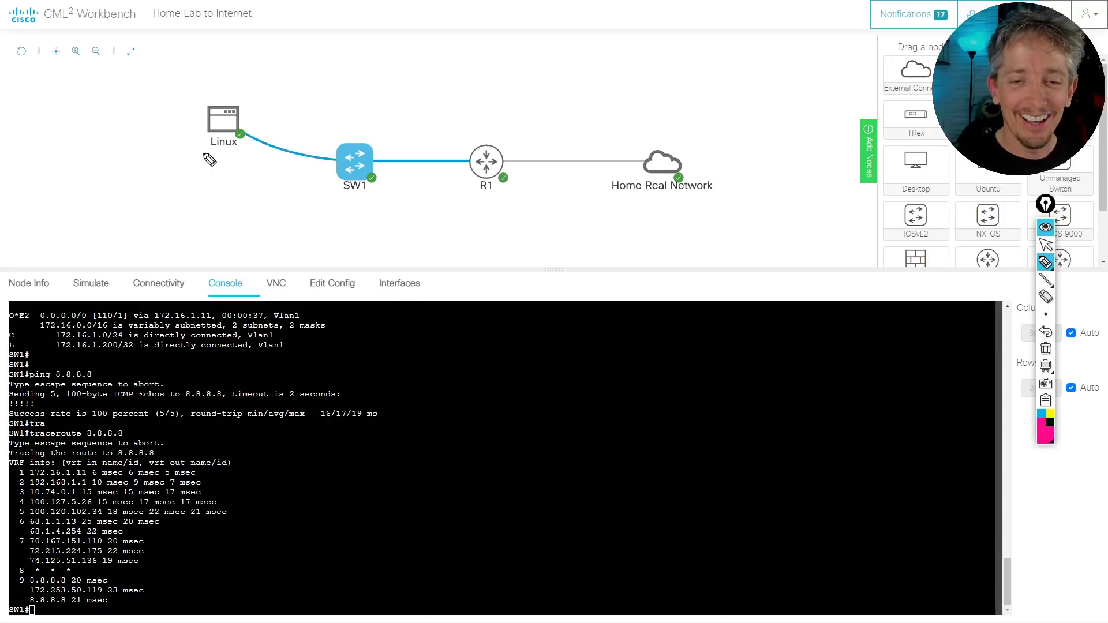
# Hide the Epic Pen overlay and show SW1's interfaces: Gi0/1 to R1, Gi0/2 to Linux
pyautogui.hotkey('ctrl', 'shift', '1')
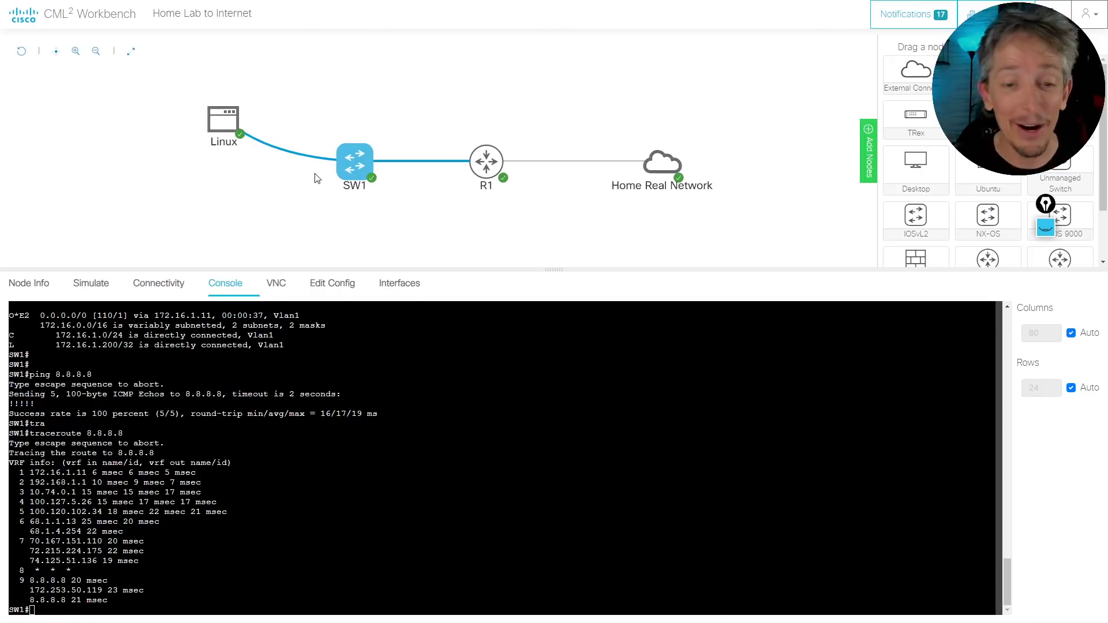
pyautogui.click(398, 352)
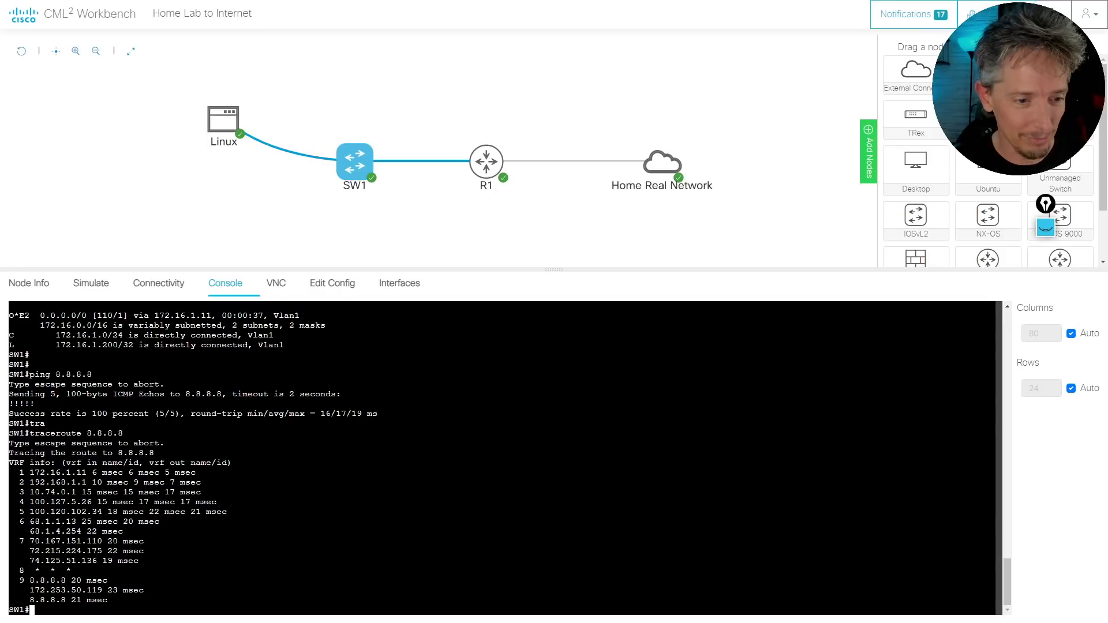
pyautogui.press('Return')
pyautogui.press('Return')
pyautogui.press('Return')
pyautogui.press('Return')
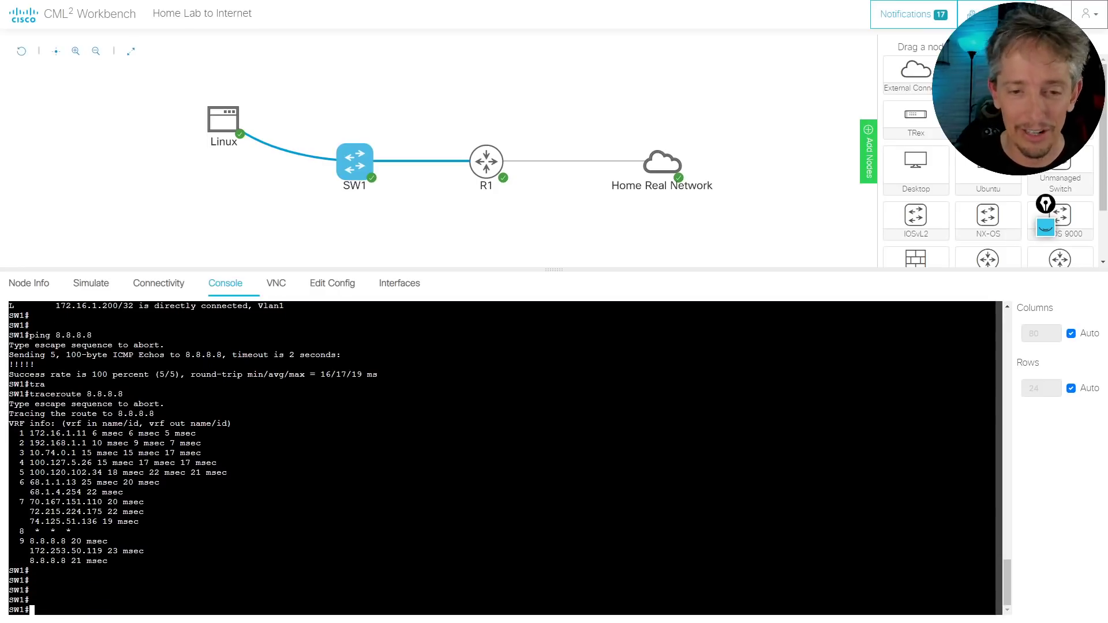
pyautogui.click(398, 284)
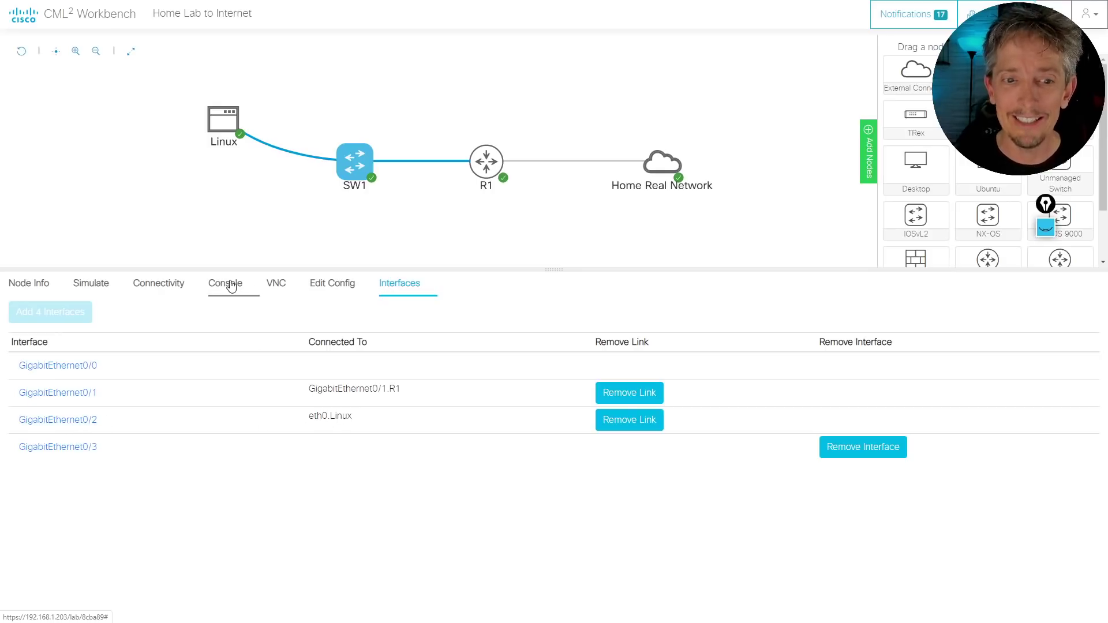
# Create VLAN 10 on SW1 and make GigabitEthernet0/2 an access port
pyautogui.click(254, 291)
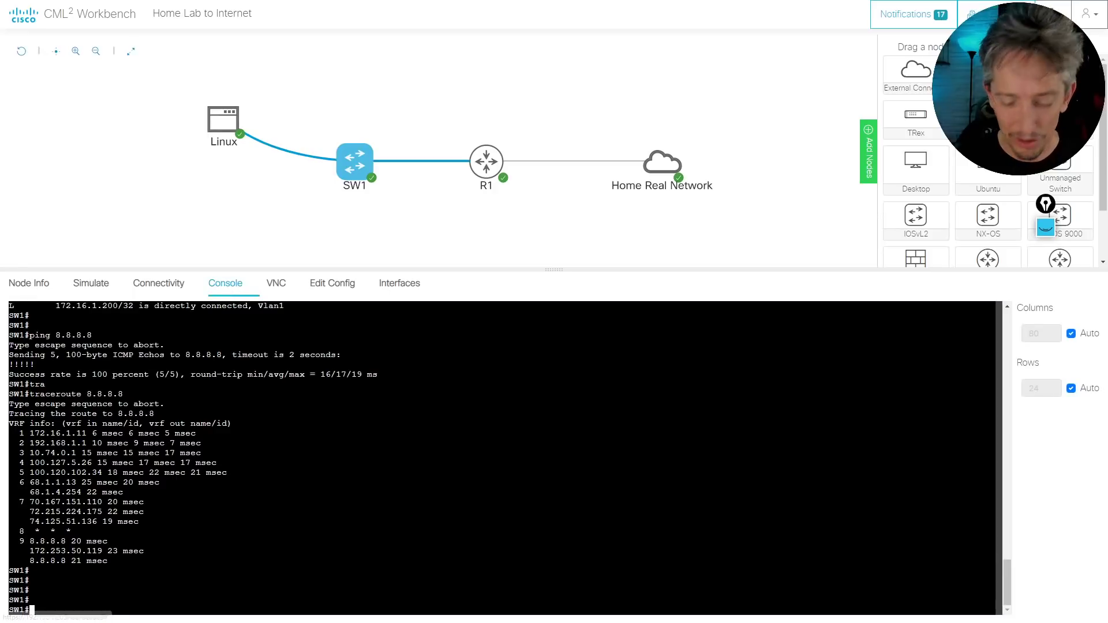
pyautogui.press('Return')
pyautogui.press('Return')
pyautogui.press('Return')
pyautogui.write('conf t')
pyautogui.press('Return')
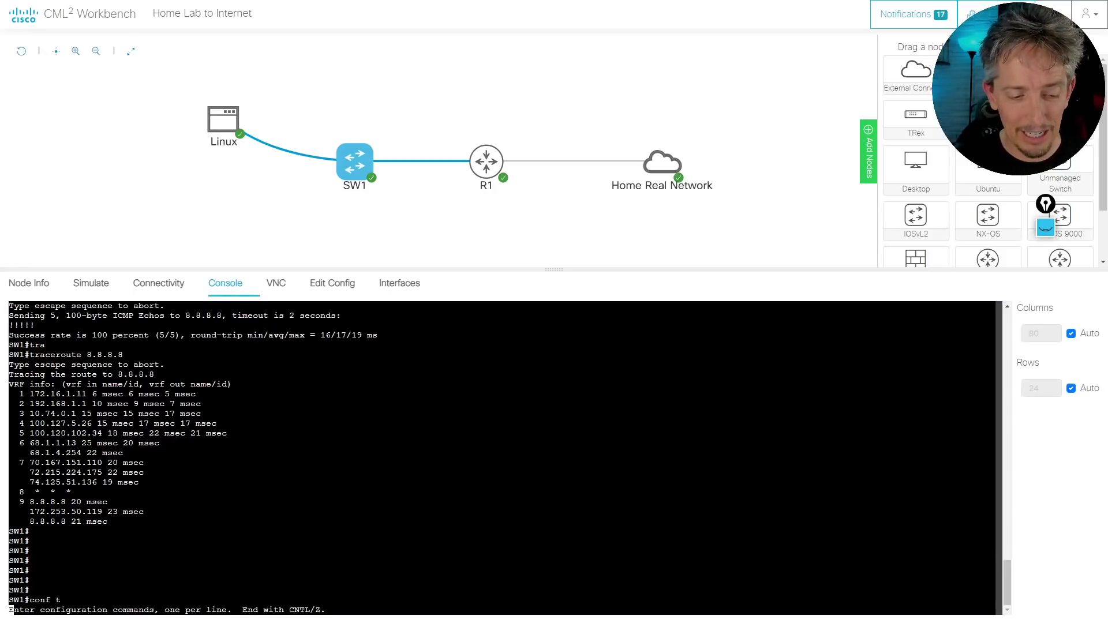
pyautogui.write('vlan 10')
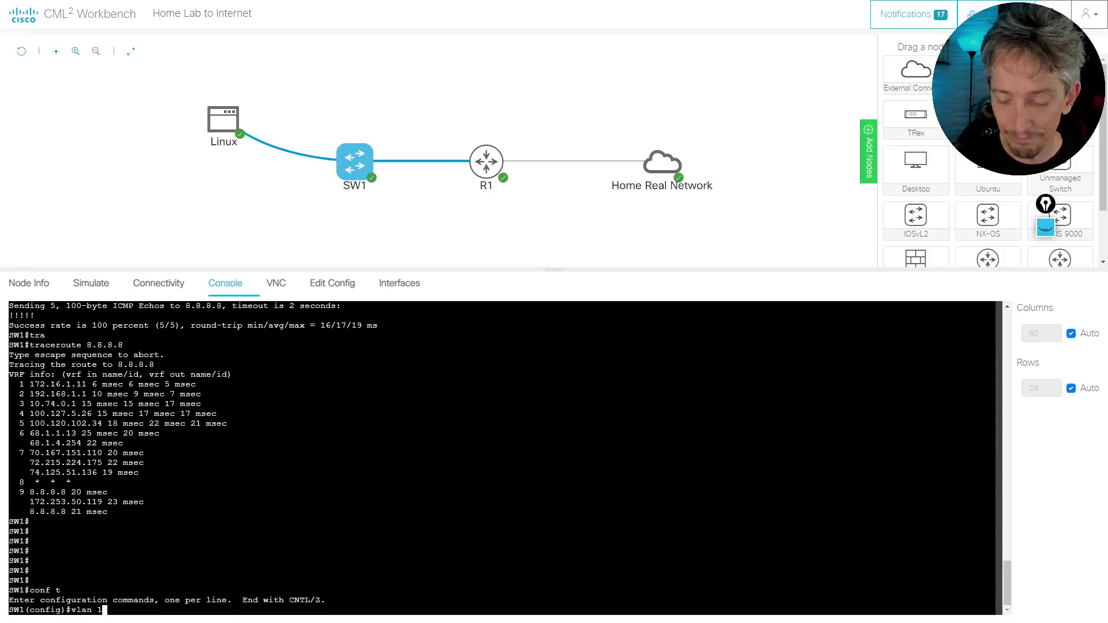
pyautogui.press('Return')
pyautogui.write('int ')
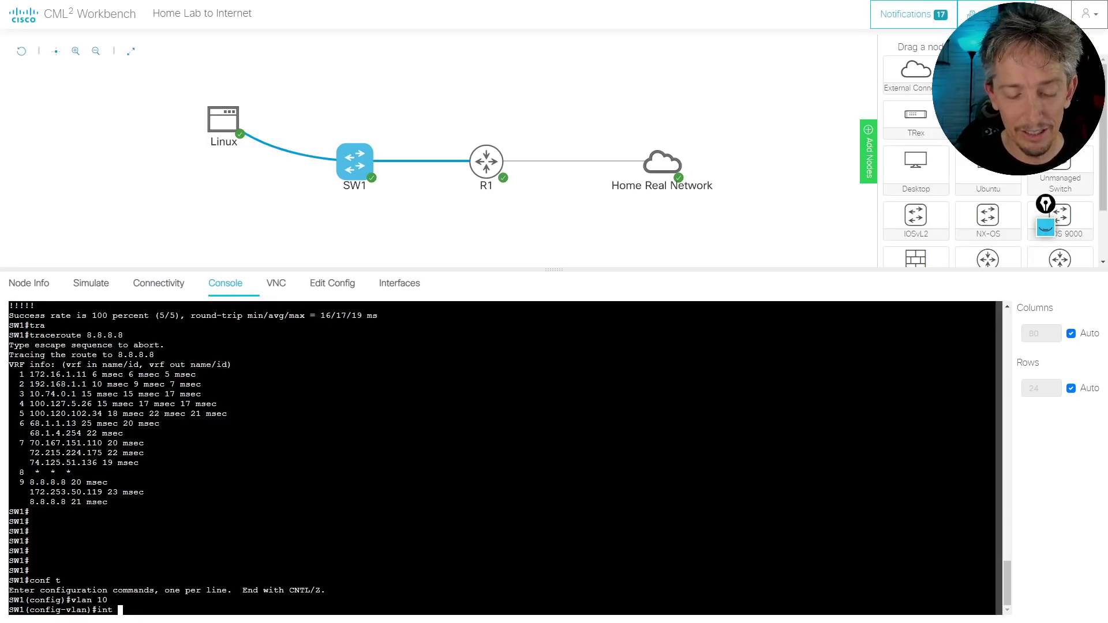
pyautogui.write('gig 0/2')
pyautogui.press('Return')
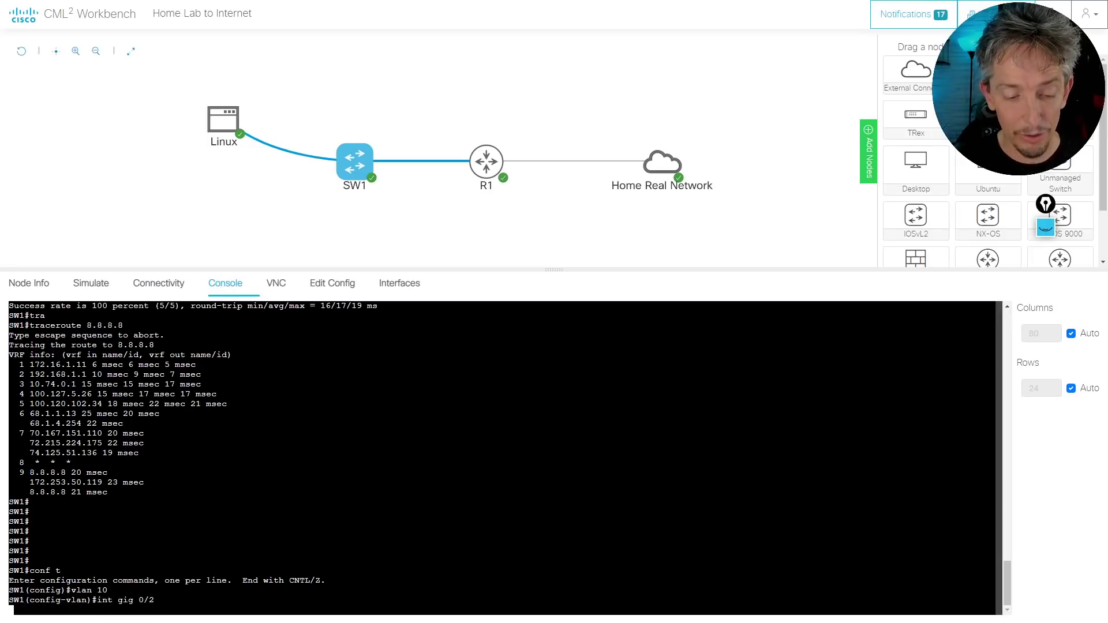
pyautogui.write('sw mod ac')
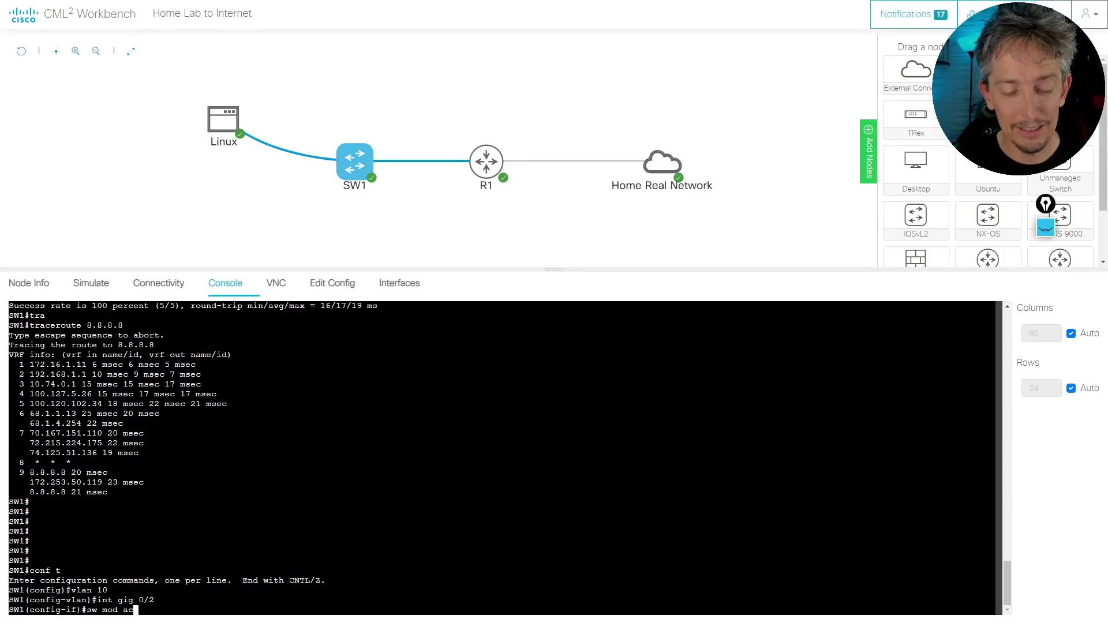
pyautogui.press('Return')
# Assign Gi0/2 to access VLAN 10, fixing the mistyped keyword, and confirm VLAN0010 in show vlan brief
pyautogui.write('sw acc')
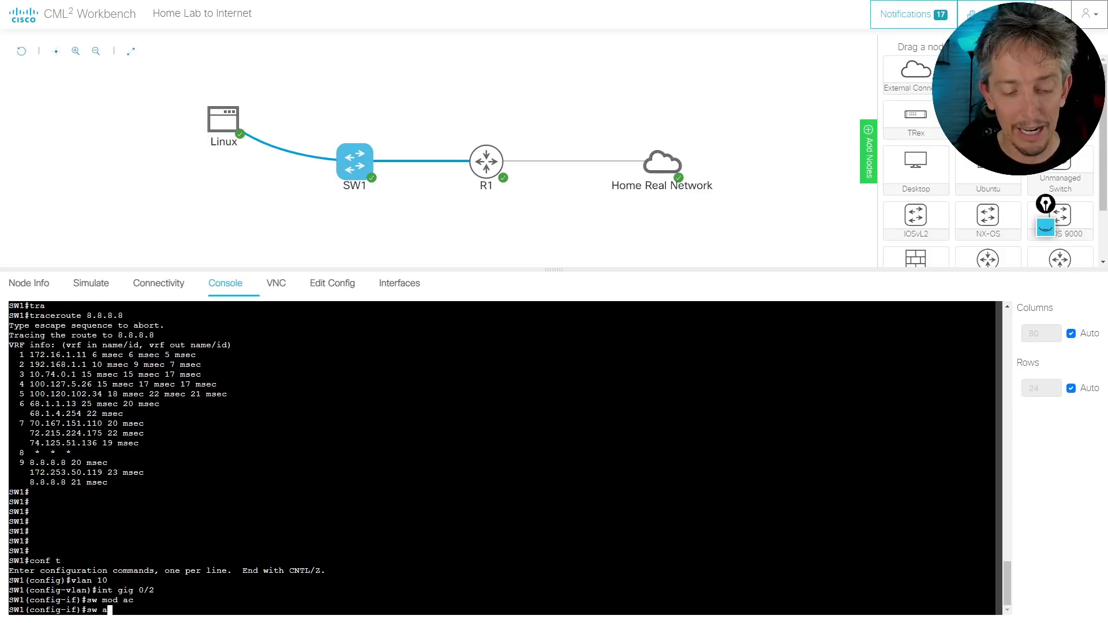
pyautogui.press('Tab')
pyautogui.write('vlN 1')
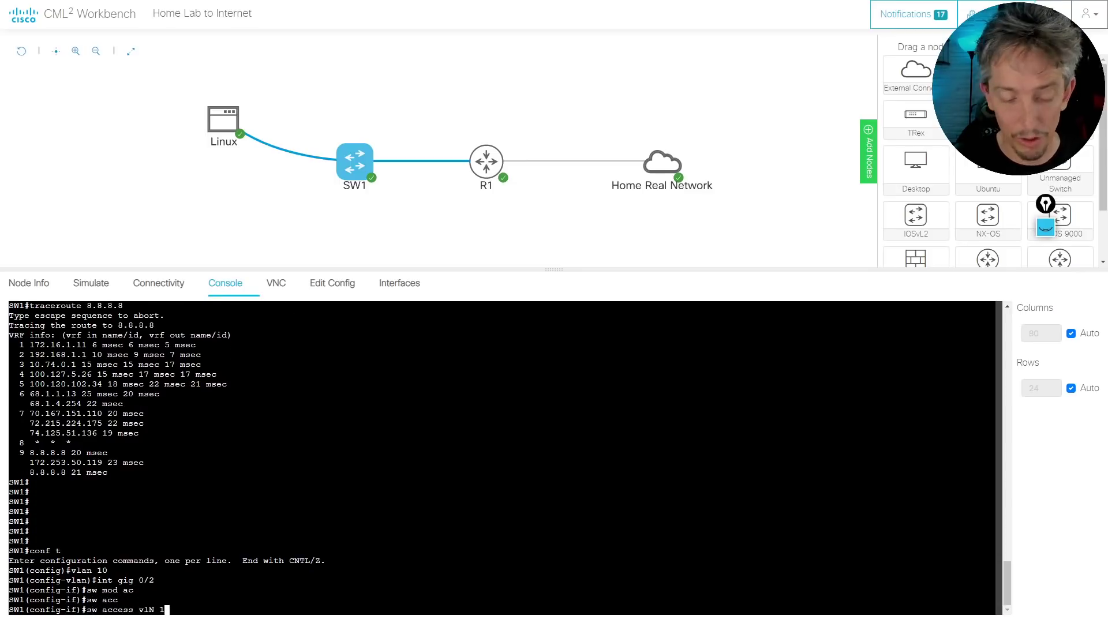
pyautogui.write('0')
pyautogui.press('Return')
pyautogui.press('Up')
pyautogui.press('Left')
pyautogui.press('Left')
pyautogui.press('Left')
pyautogui.press('Left')
pyautogui.press('Left')
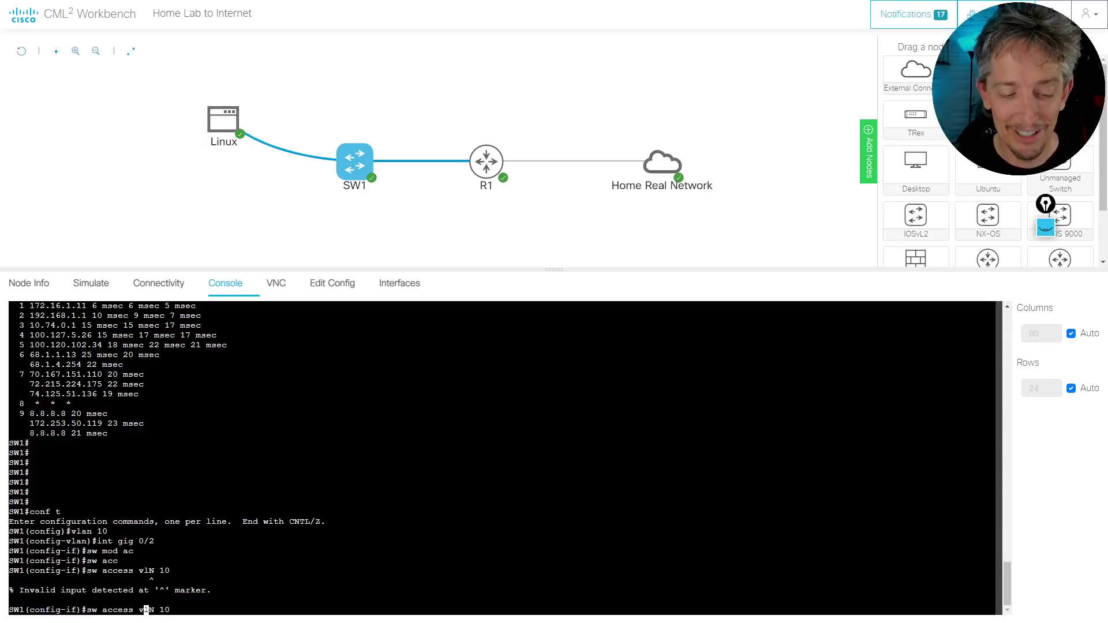
pyautogui.write('A')
pyautogui.press('Return')
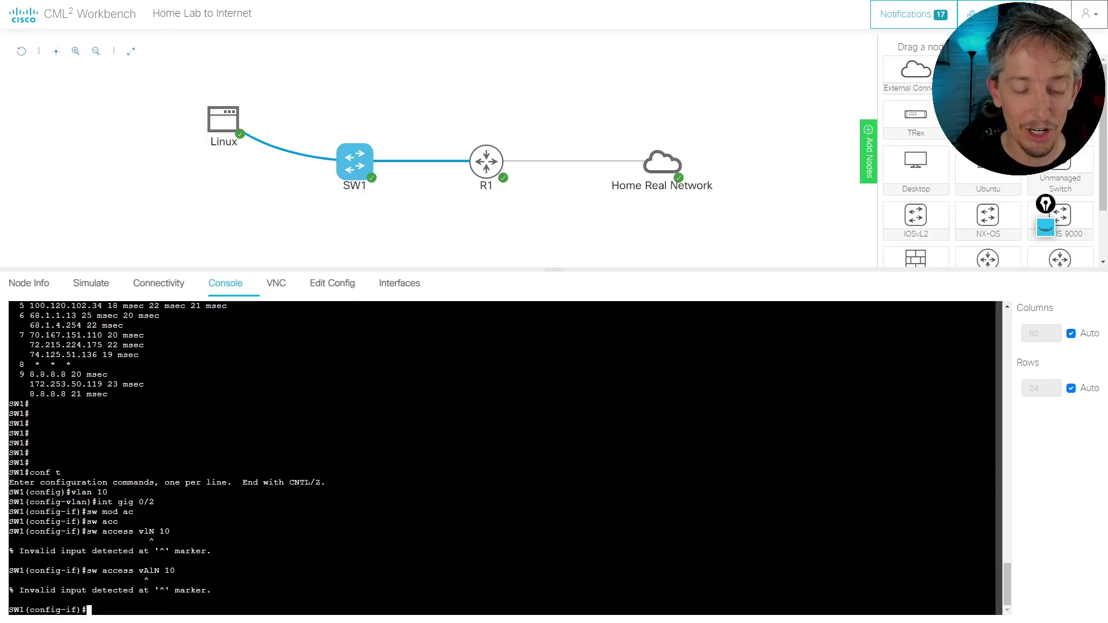
pyautogui.press('Up')
pyautogui.press('Left')
pyautogui.press('Left')
pyautogui.press('Left')
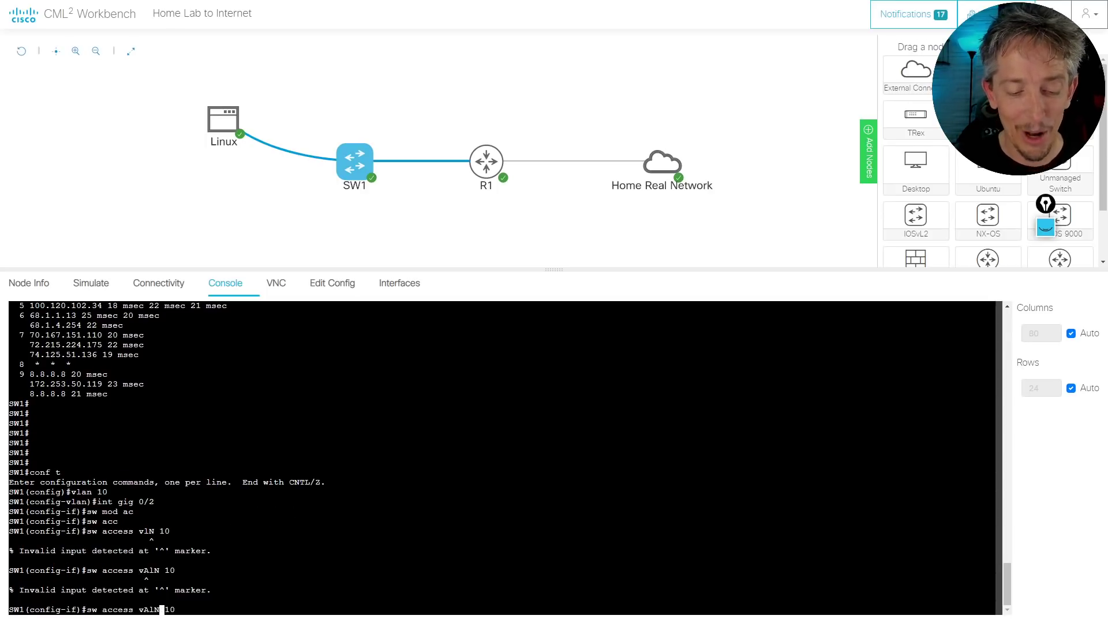
pyautogui.press('BackSpace')
pyautogui.press('BackSpace')
pyautogui.press('BackSpace')
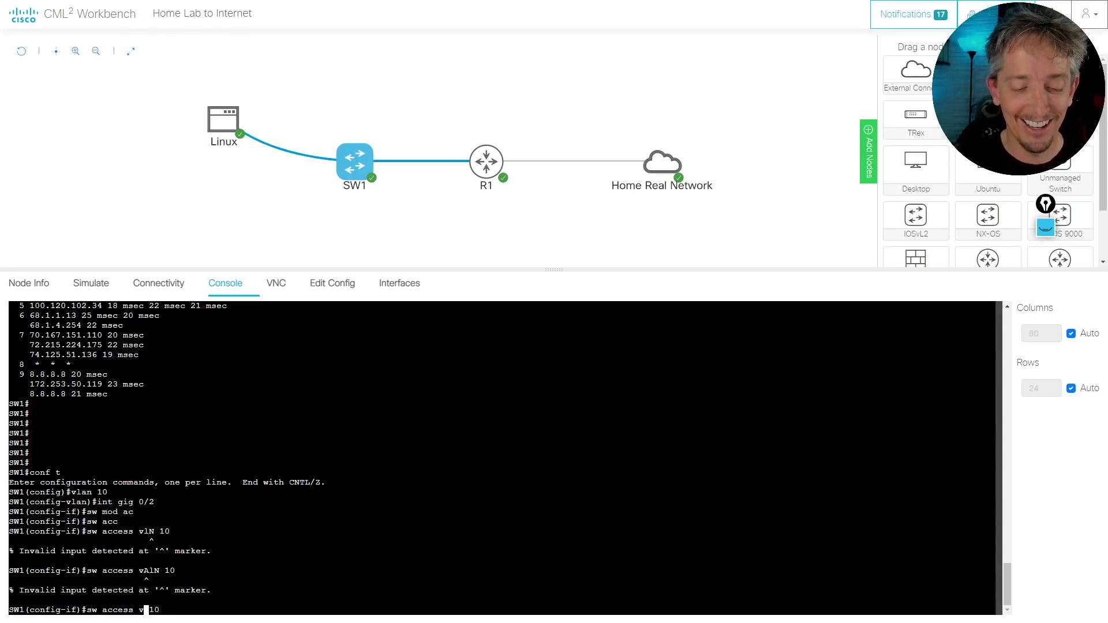
pyautogui.write('LAN 10')
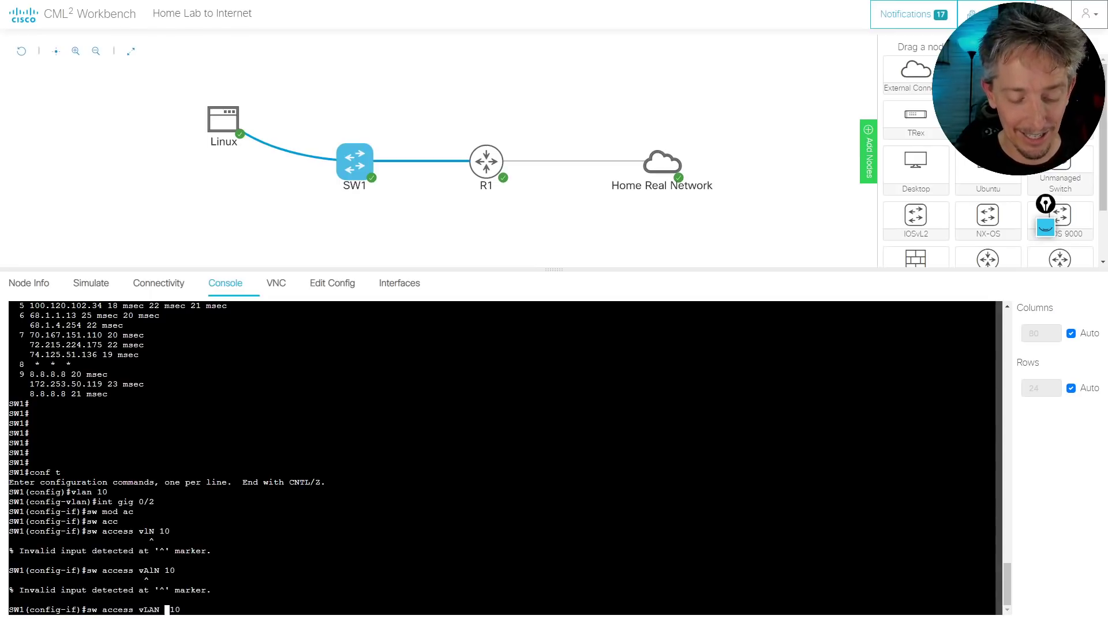
pyautogui.press('Return')
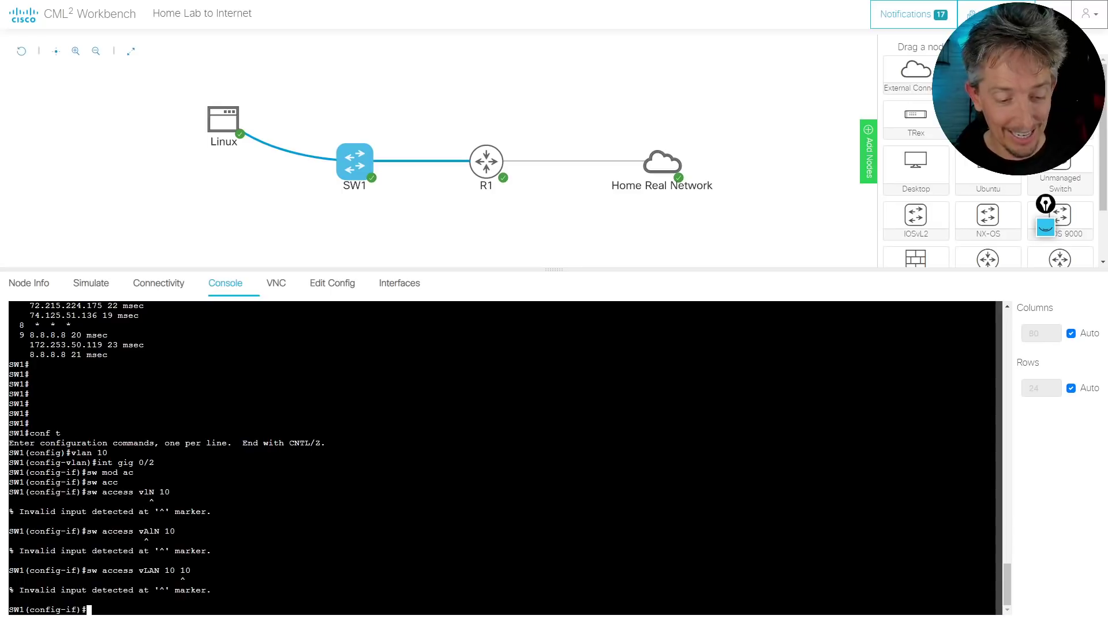
pyautogui.press('Up')
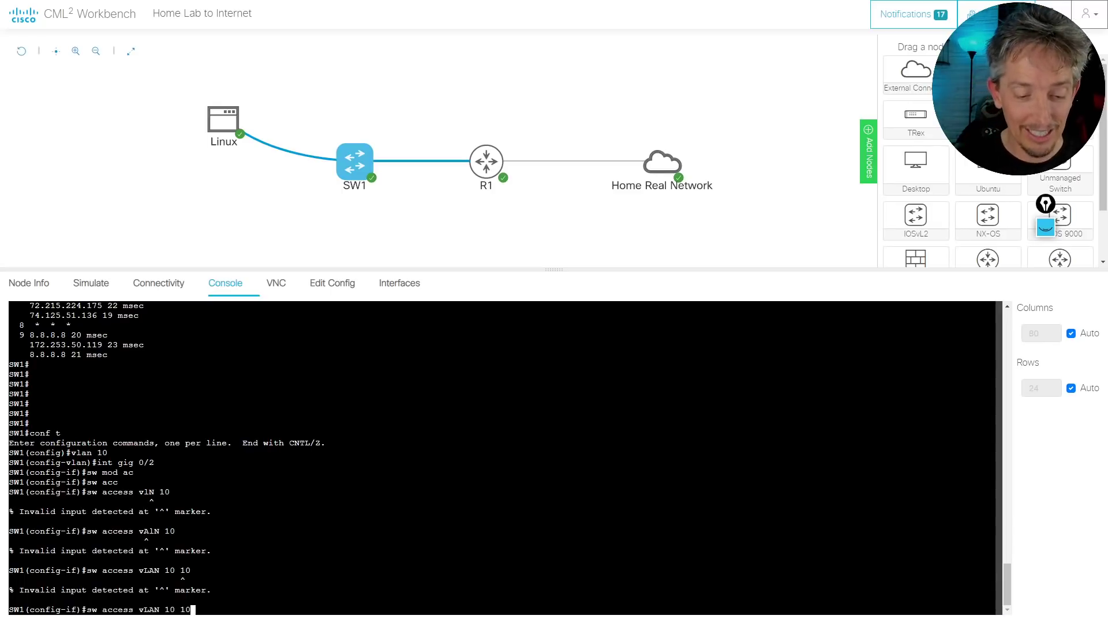
pyautogui.press('BackSpace')
pyautogui.press('BackSpace')
pyautogui.press('BackSpace')
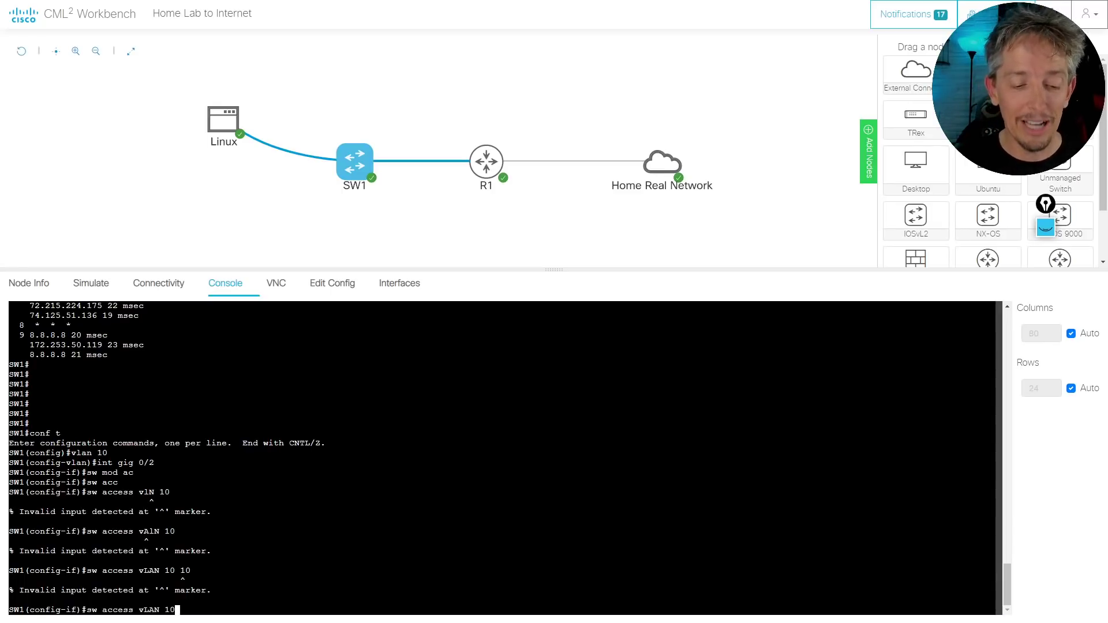
pyautogui.press('Return')
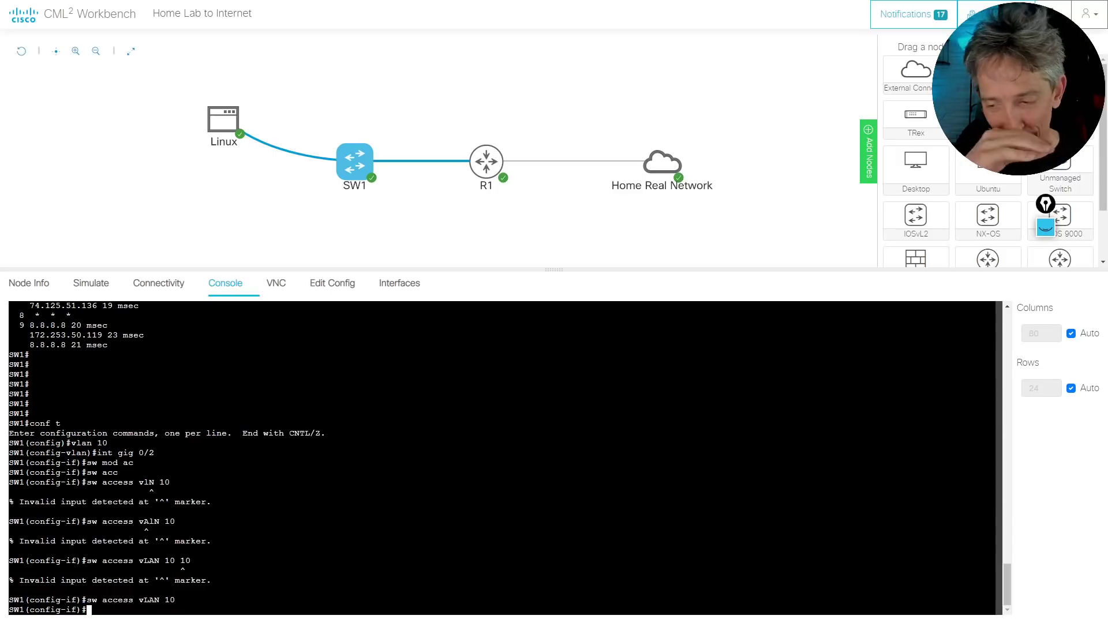
pyautogui.write('d')
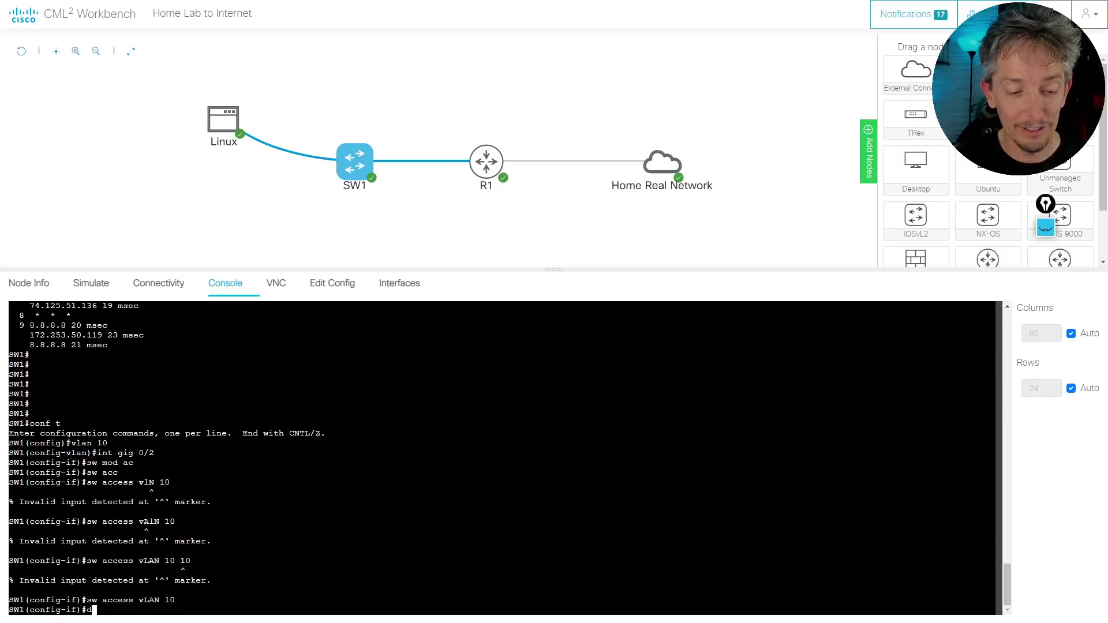
pyautogui.write('o show vlan brief')
pyautogui.press('Return')
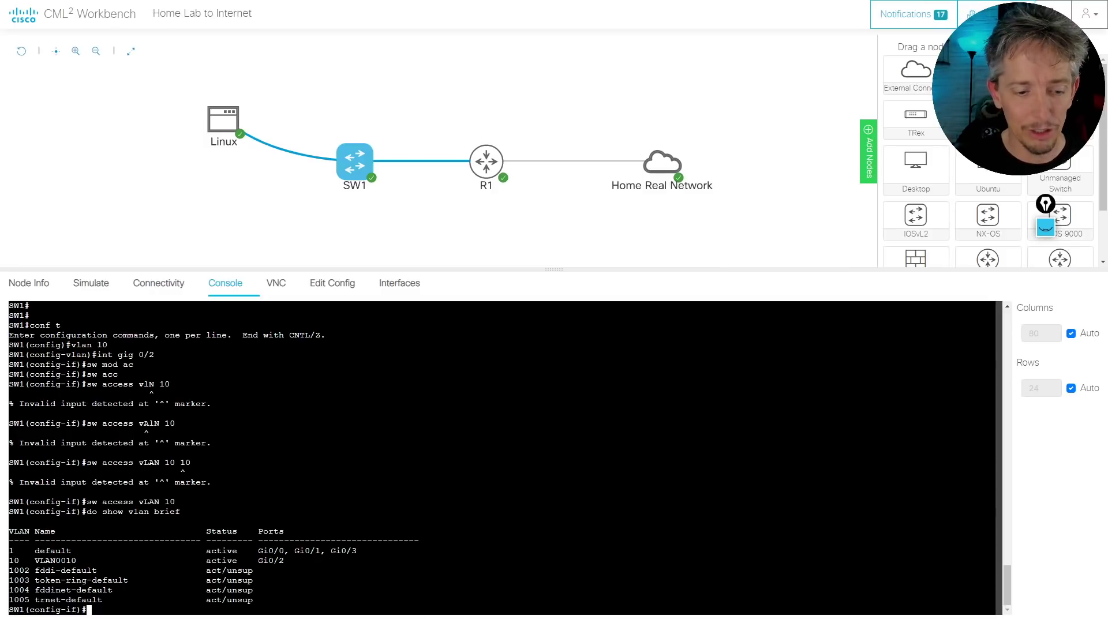
# Create SW1 interface Vlan 10 with address 172.16.10.200 255.255.255.0 and bring it up with no shut
pyautogui.press('Return')
pyautogui.press('Return')
pyautogui.press('Return')
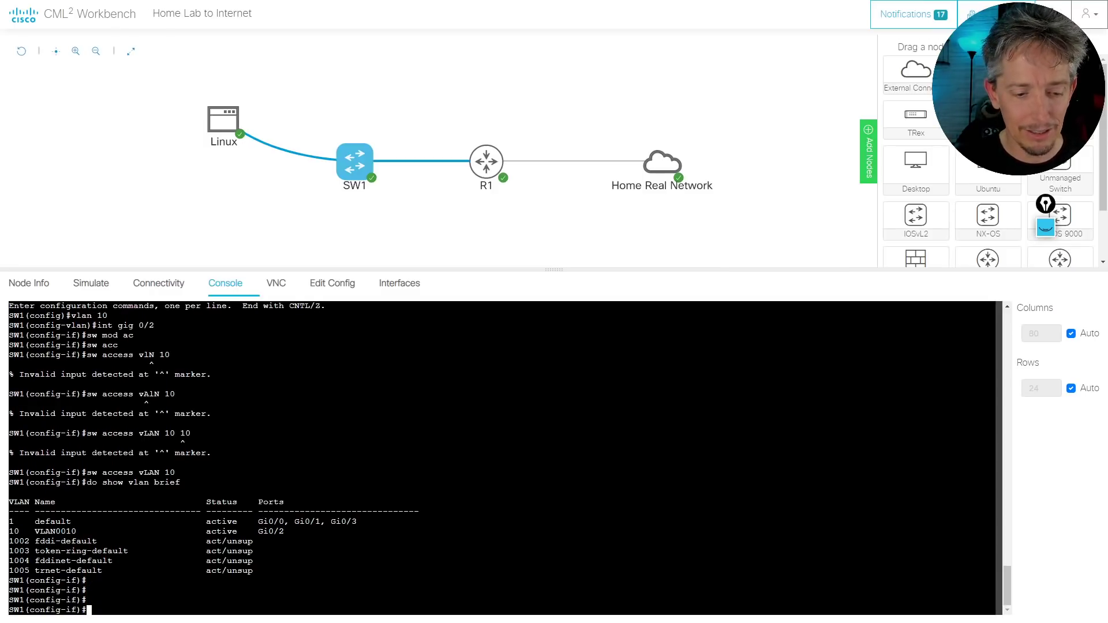
pyautogui.write('int vlan 10')
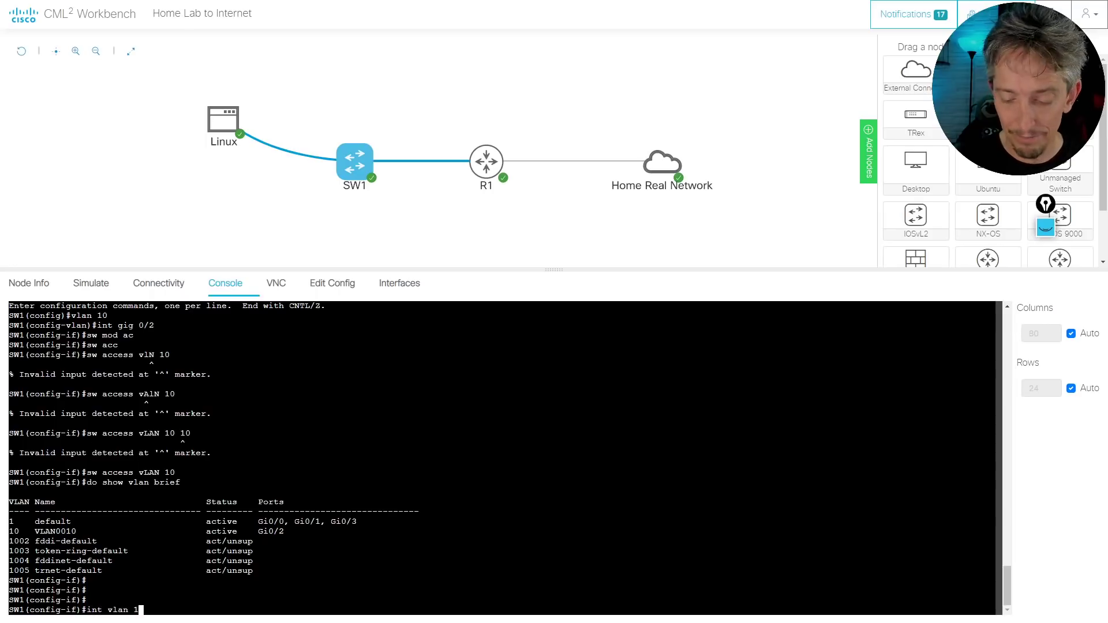
pyautogui.press('Return')
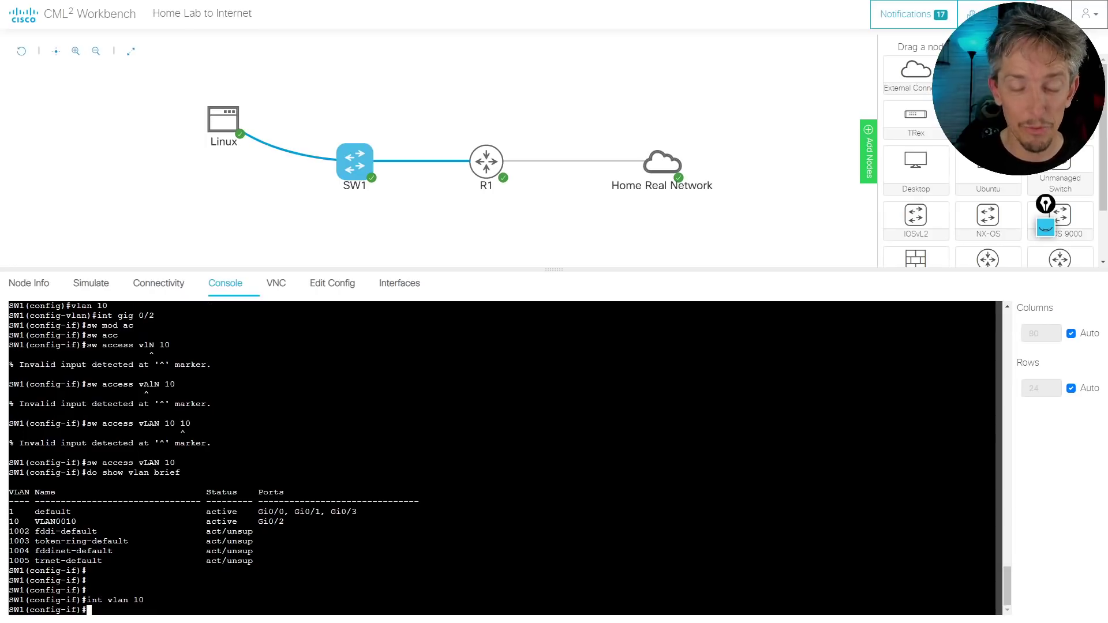
pyautogui.write('ip add ')
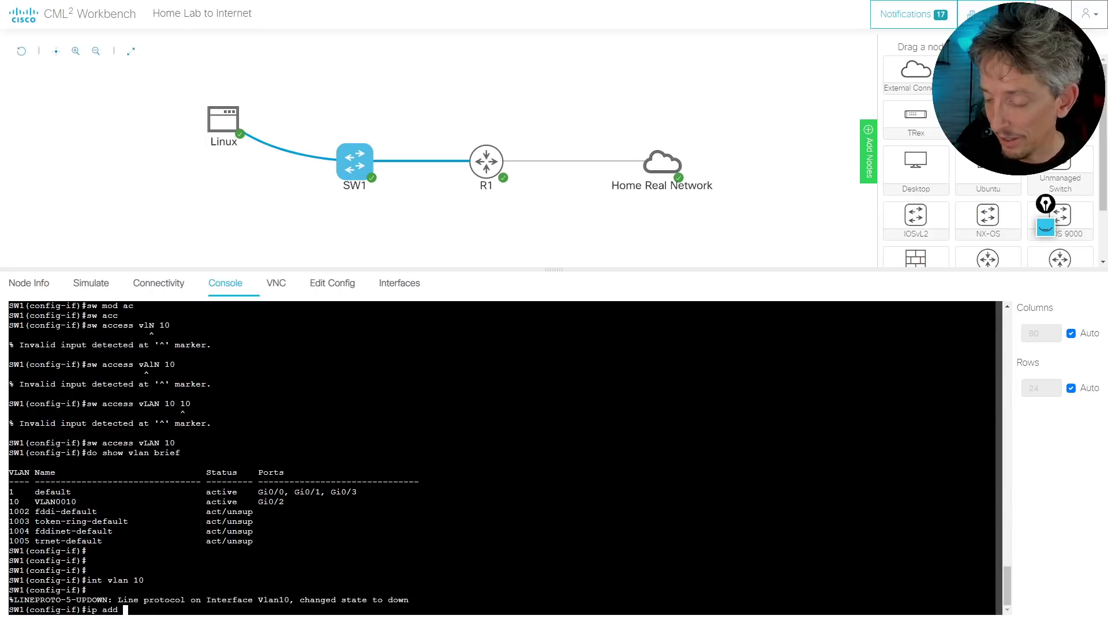
pyautogui.write('172.')
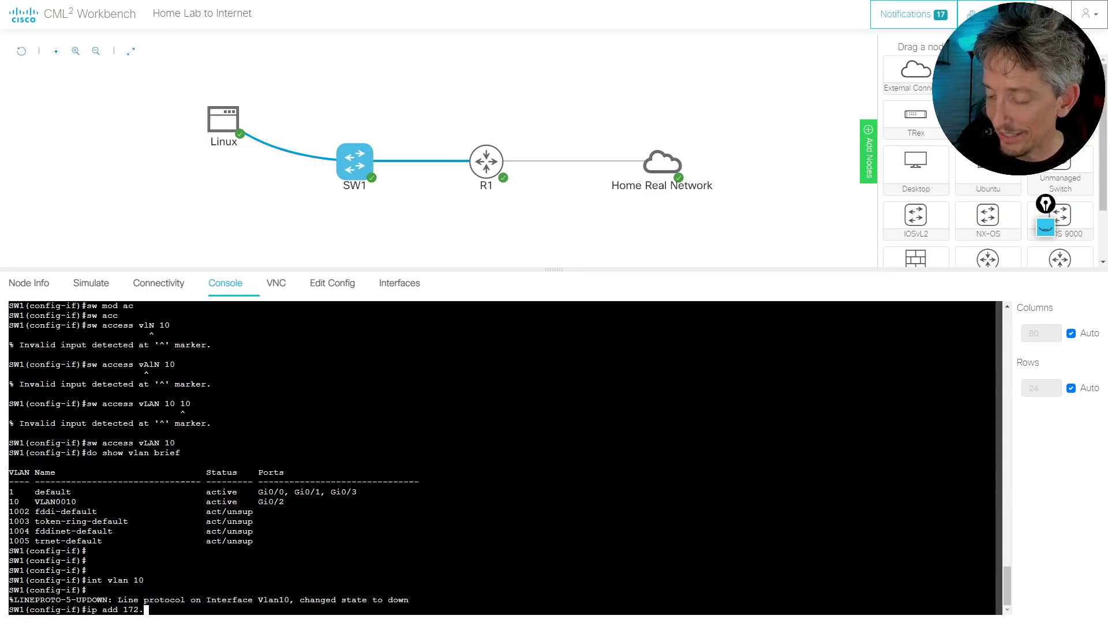
pyautogui.write('16.10.200')
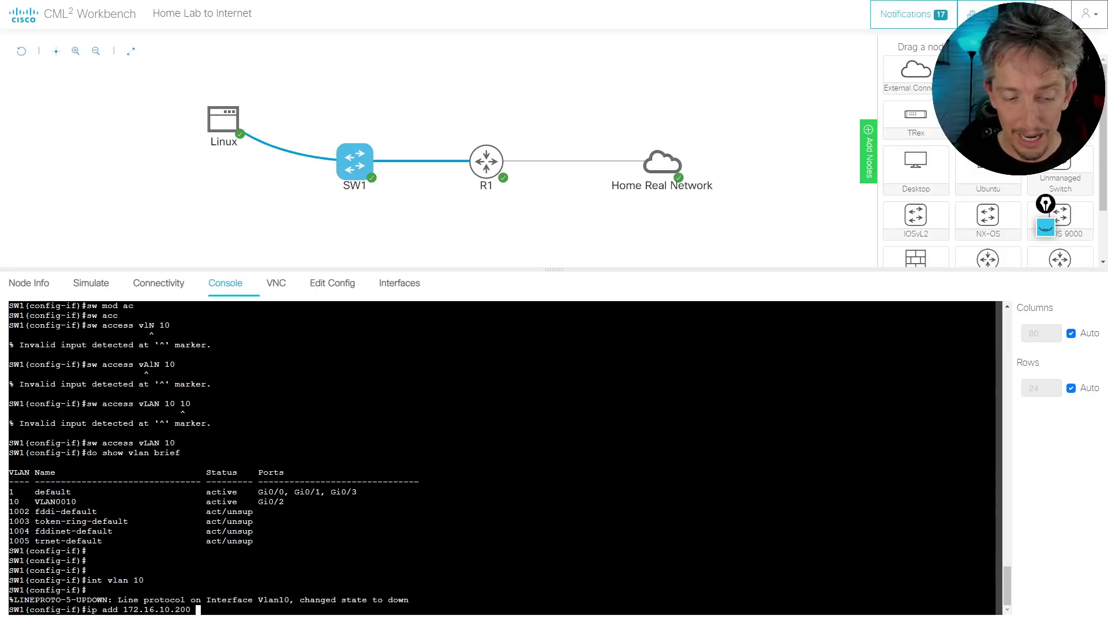
pyautogui.write(' 255.255.255')
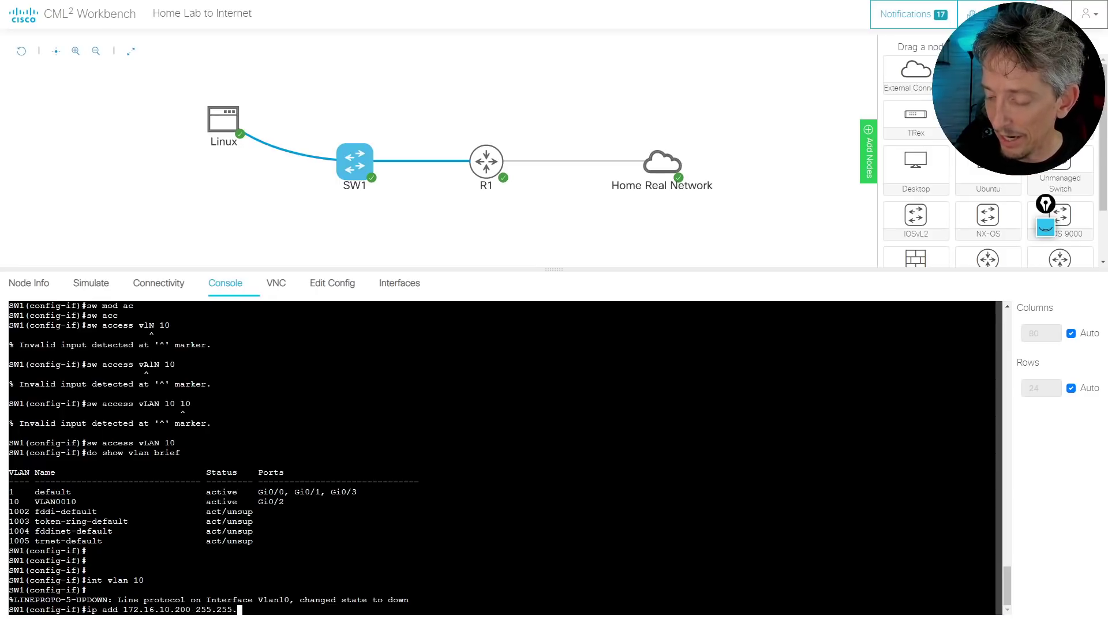
pyautogui.write('.0')
pyautogui.press('Return')
pyautogui.write('n')
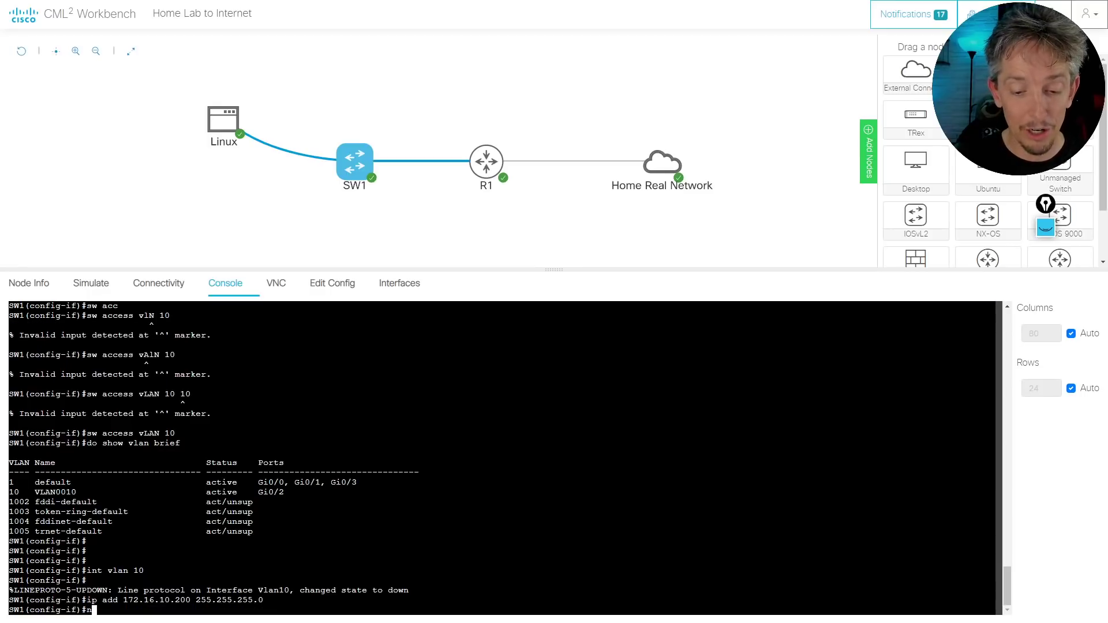
pyautogui.write('o shut')
pyautogui.press('Return')
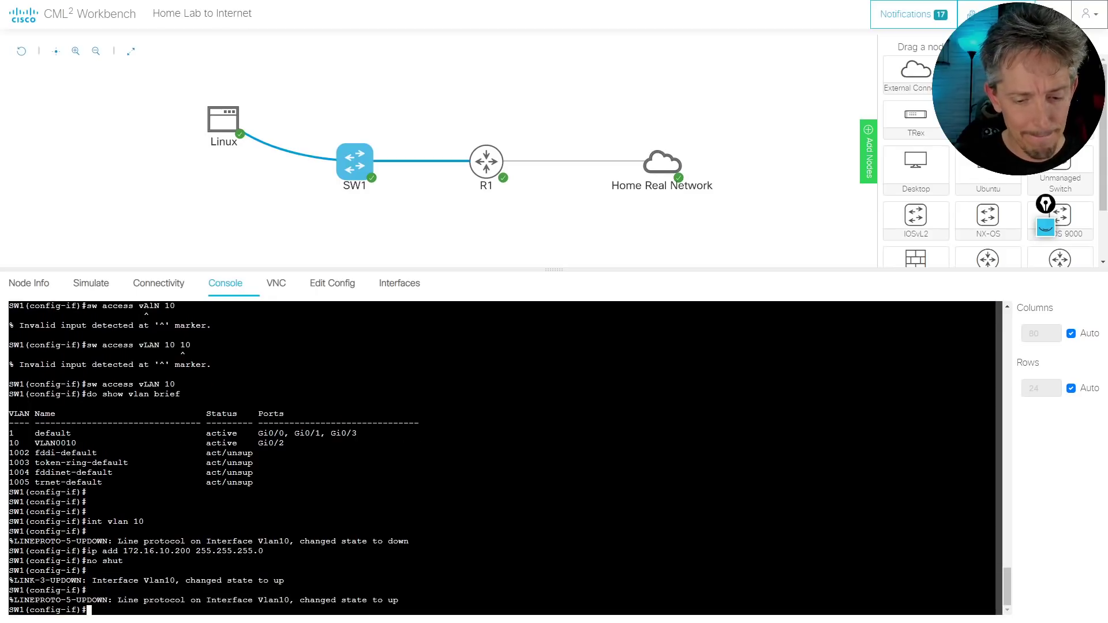
pyautogui.press('Return')
pyautogui.press('Return')
pyautogui.press('Return')
# Return to global configuration on SW1 and create DHCP pool OURPOOL
pyautogui.write('end')
pyautogui.press('Return')
pyautogui.press('Return')
pyautogui.press('Return')
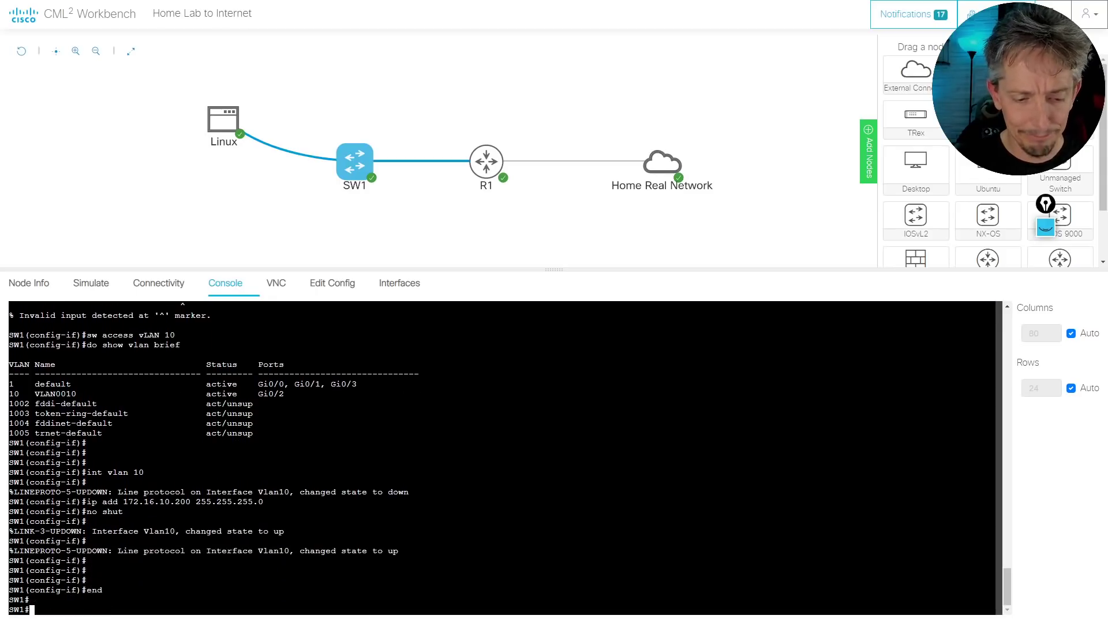
pyautogui.write('conf t')
pyautogui.press('Return')
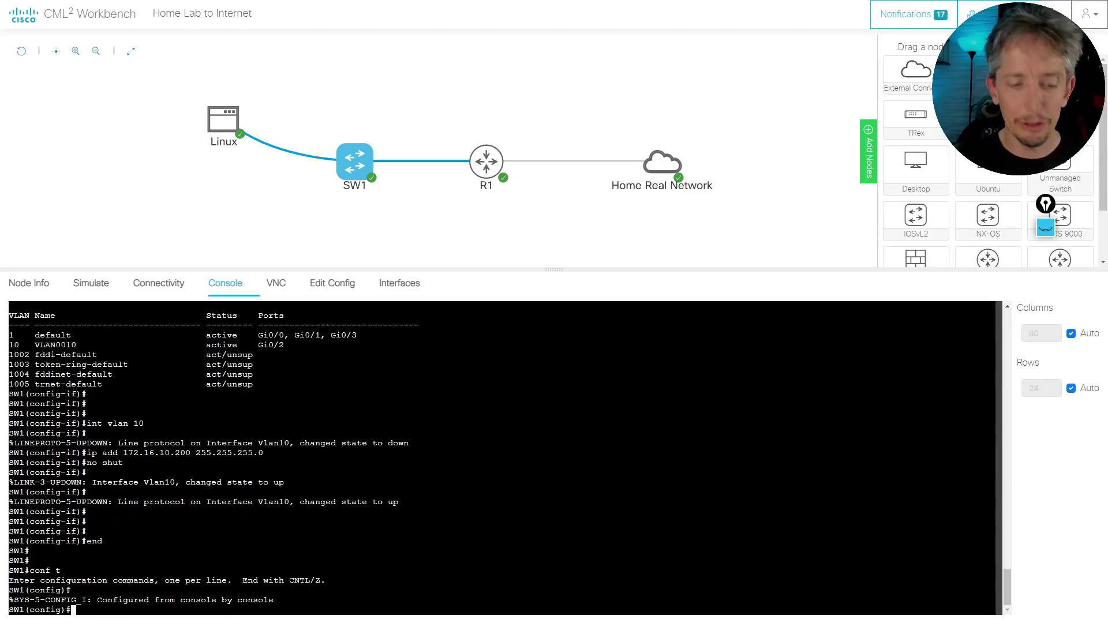
pyautogui.write('ip dhc')
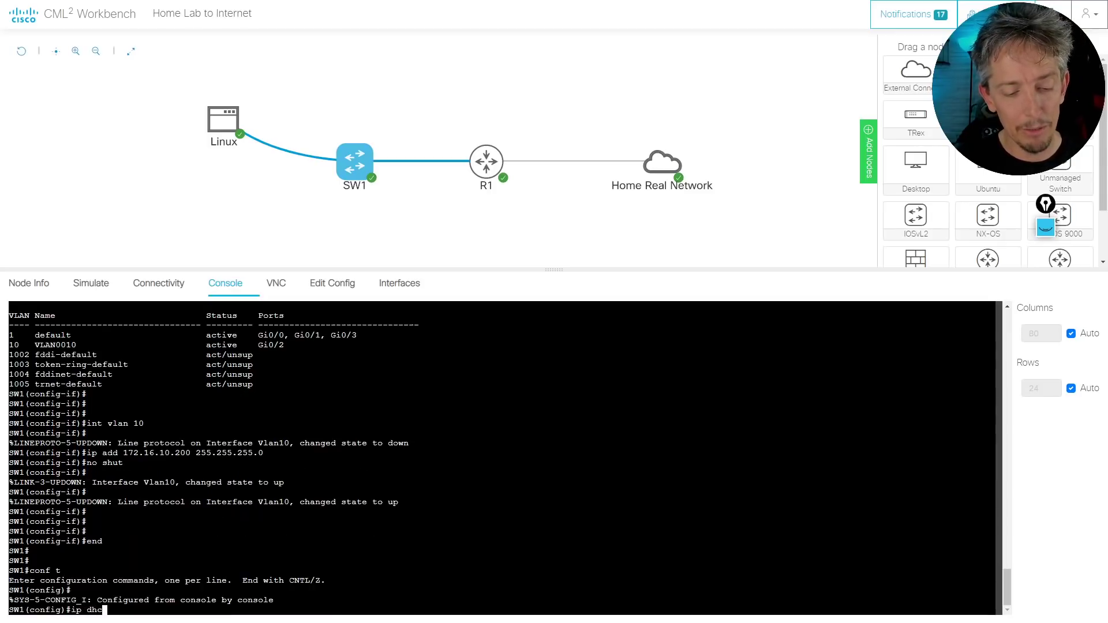
pyautogui.press('Tab')
pyautogui.write('p')
pyautogui.press('Tab')
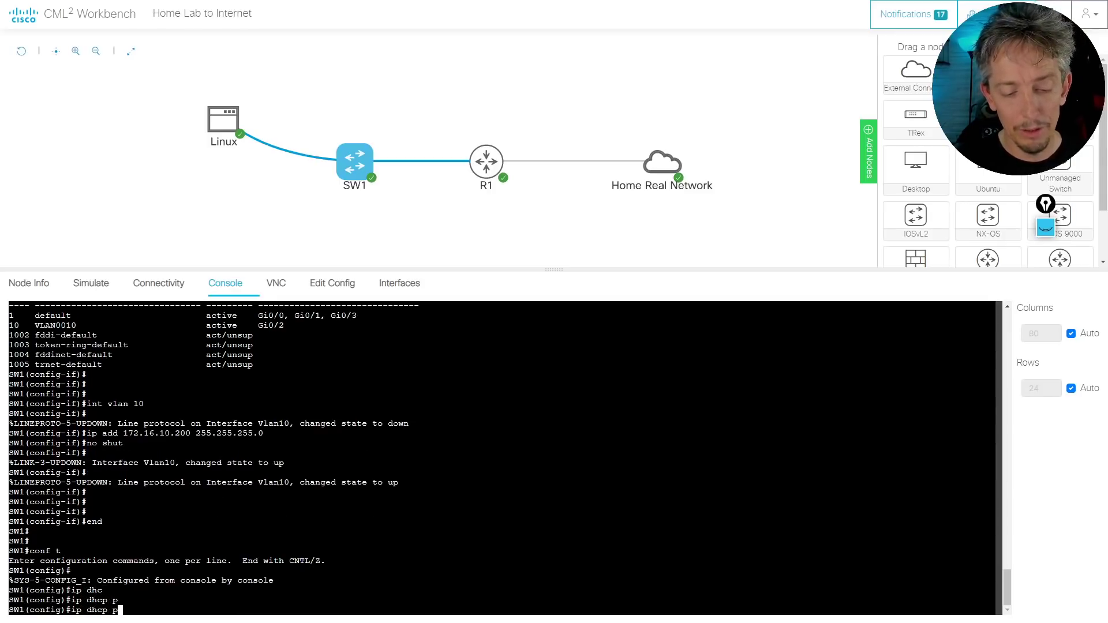
pyautogui.write('o')
pyautogui.press('Tab')
pyautogui.write('OURPOOL')
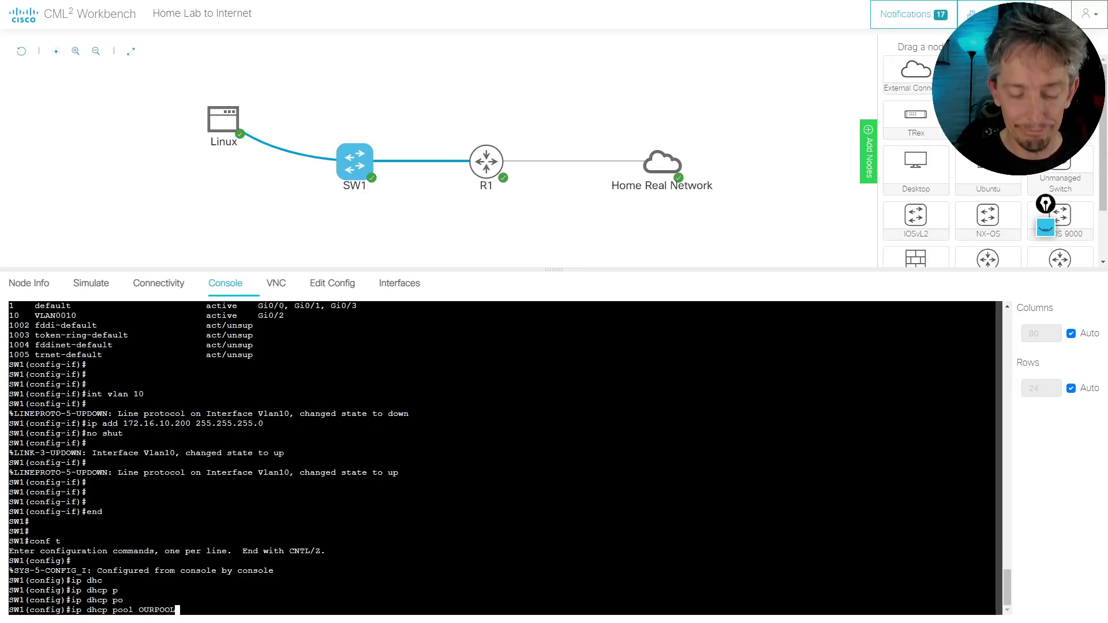
pyautogui.press('Return')
# Set the OURPOOL network to 172.16.10.0 /24
pyautogui.write('n')
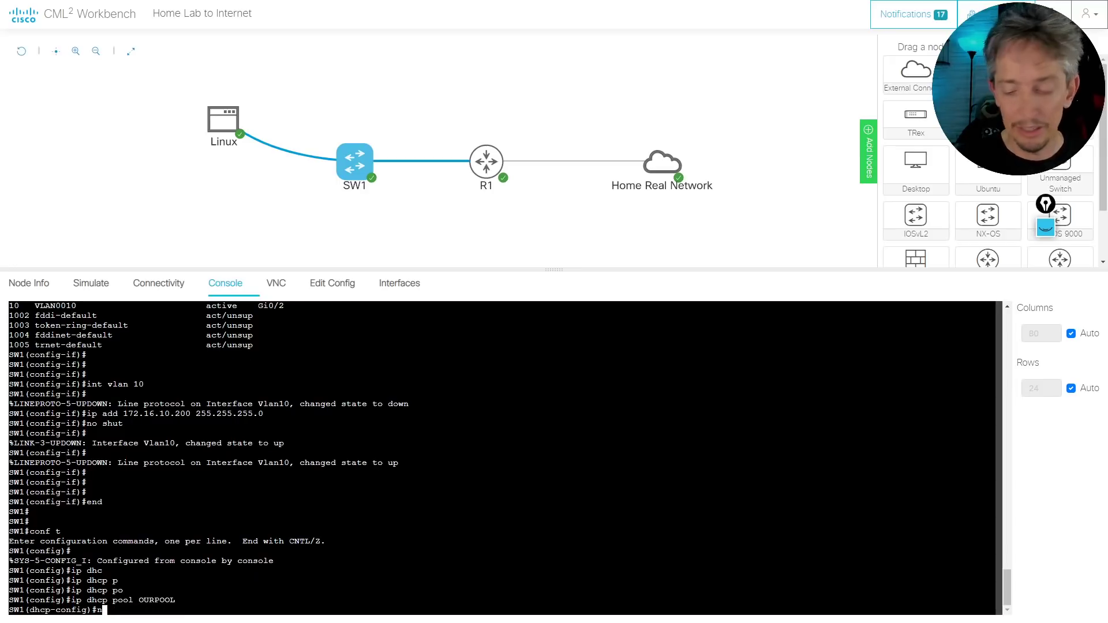
pyautogui.write('et 172.16')
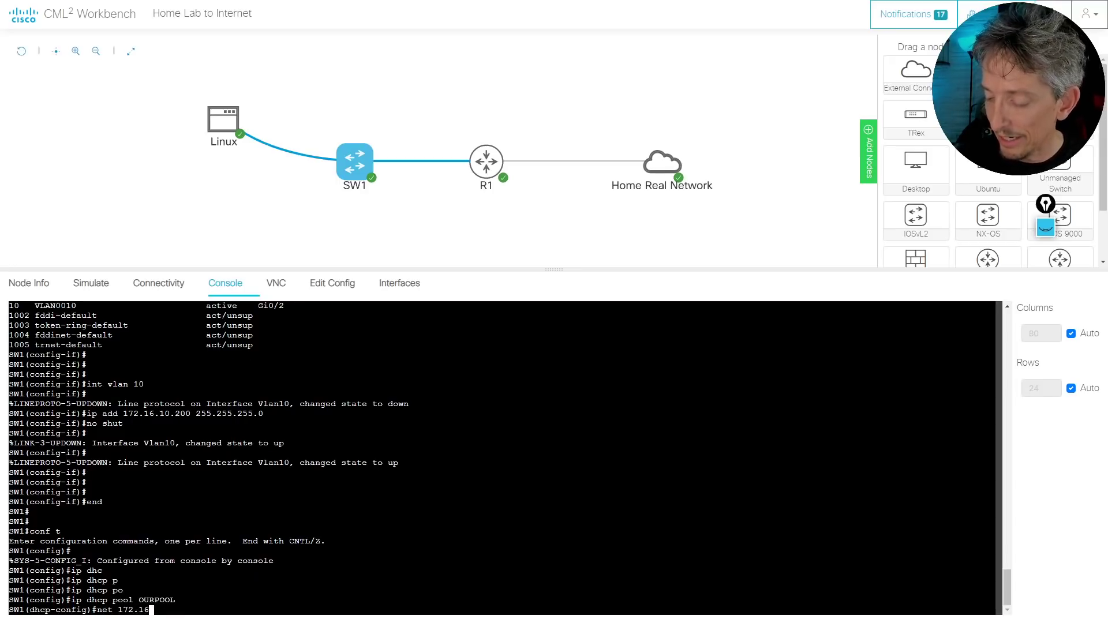
pyautogui.write('.10.0 ?')
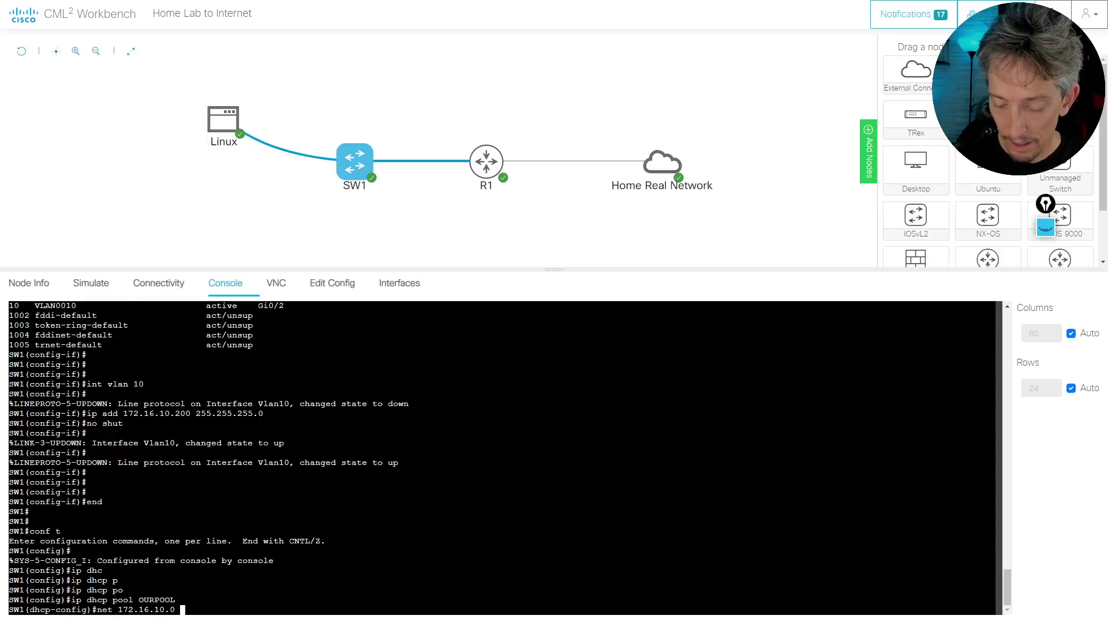
pyautogui.press('BackSpace')
pyautogui.press('BackSpace')
pyautogui.press('BackSpace')
pyautogui.press('BackSpace')
pyautogui.press('BackSpace')
pyautogui.press('BackSpace')
pyautogui.press('BackSpace')
pyautogui.press('BackSpace')
pyautogui.press('BackSpace')
pyautogui.press('BackSpace')
pyautogui.press('BackSpace')
pyautogui.press('BackSpace')
pyautogui.press('BackSpace')
pyautogui.press('BackSpace')
pyautogui.press('BackSpace')
pyautogui.press('BackSpace')
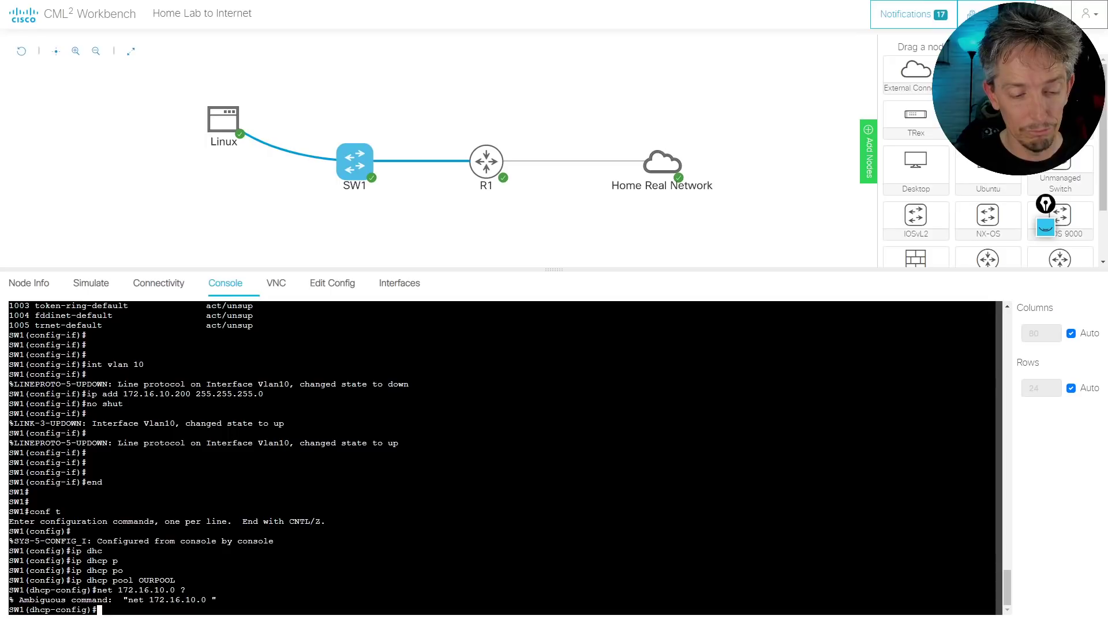
pyautogui.write('netw')
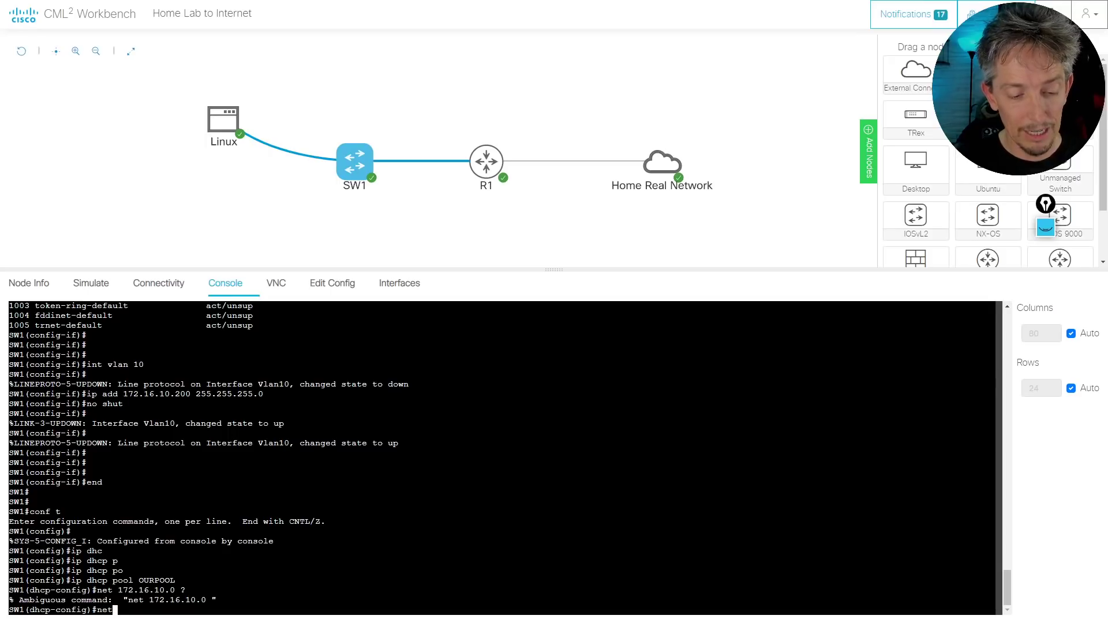
pyautogui.press('Tab')
pyautogui.write('?')
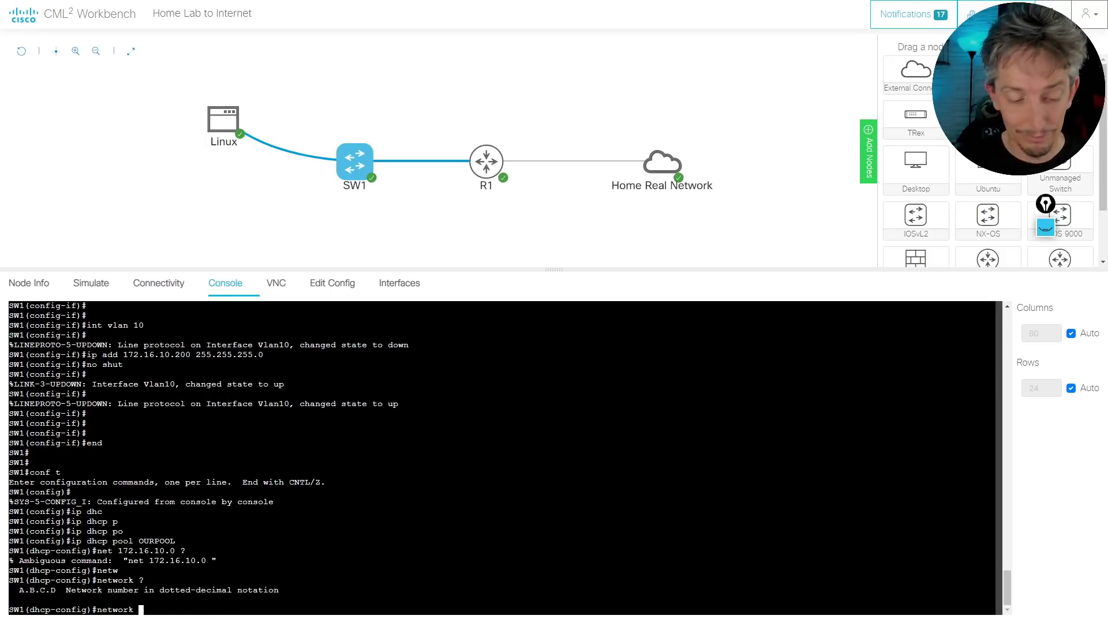
pyautogui.write('172.16.')
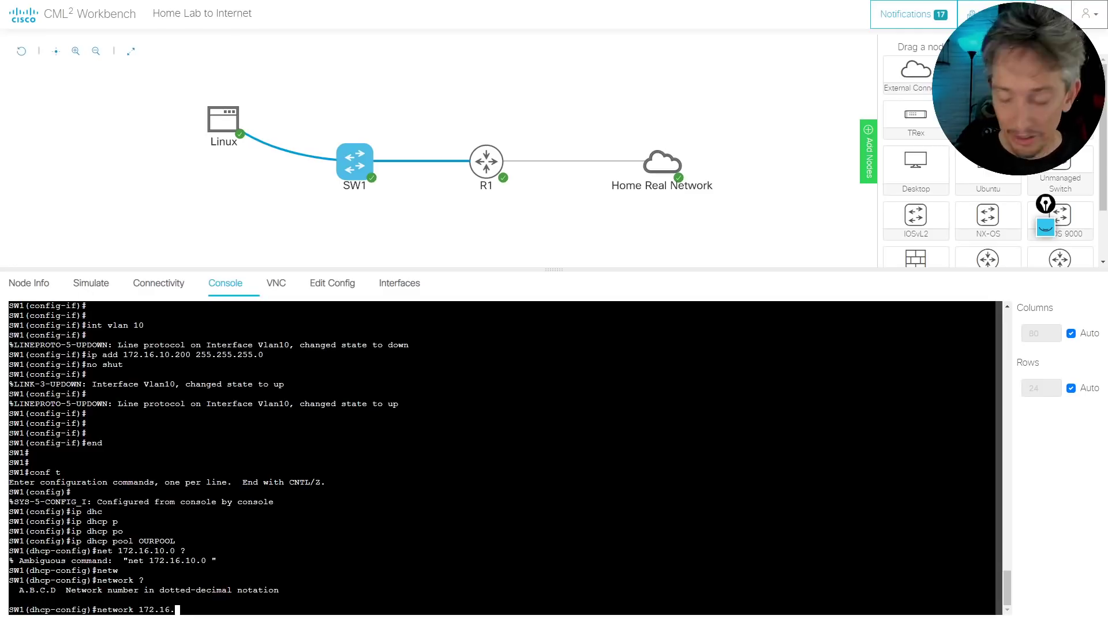
pyautogui.write('10.0 ')
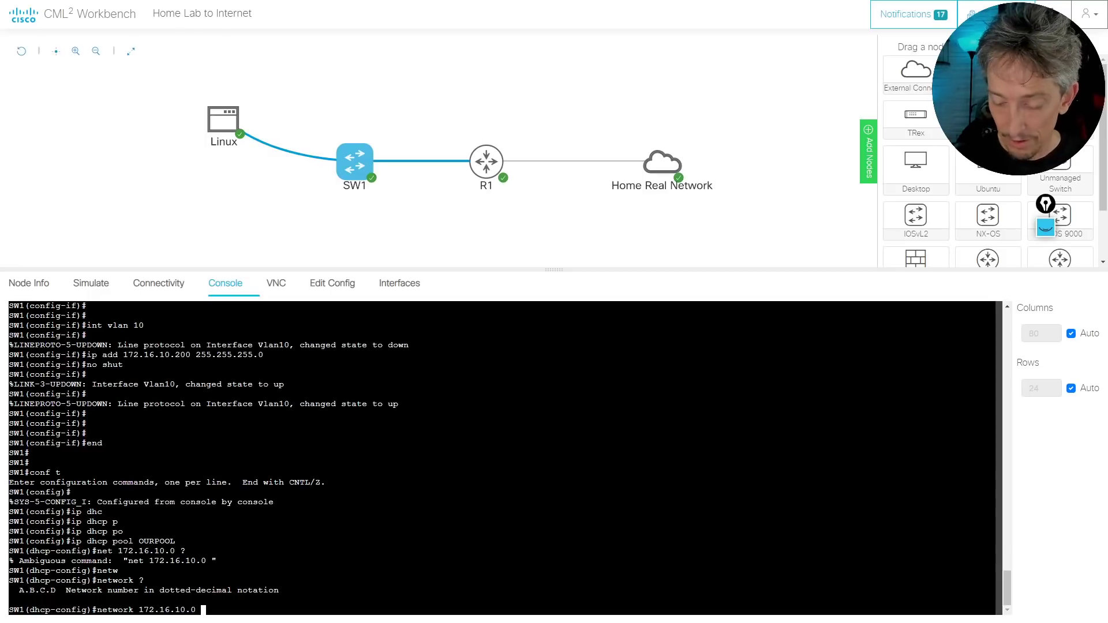
pyautogui.write('?/24')
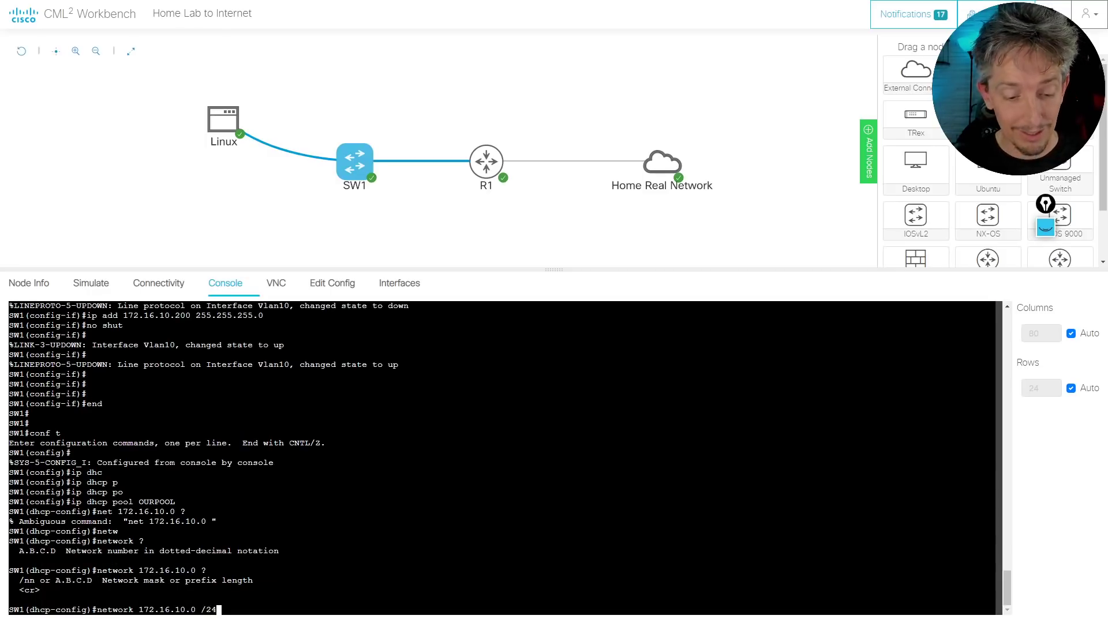
pyautogui.press('Return')
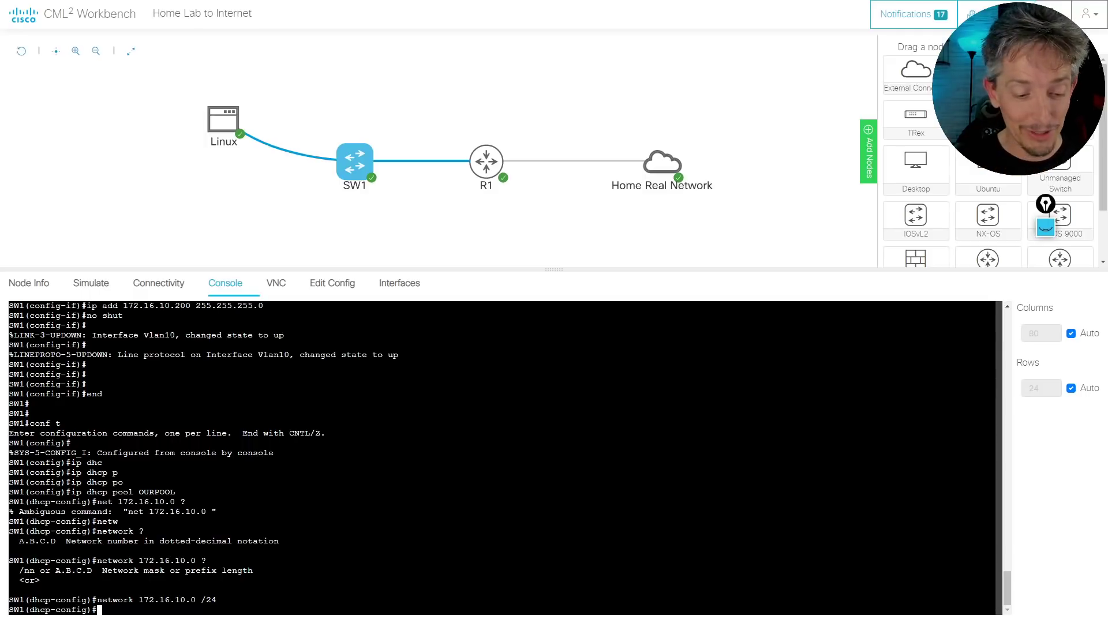
# Give the pool default-router 172.16.10.200 and dns-server 8.8.8.8
pyautogui.write('defau')
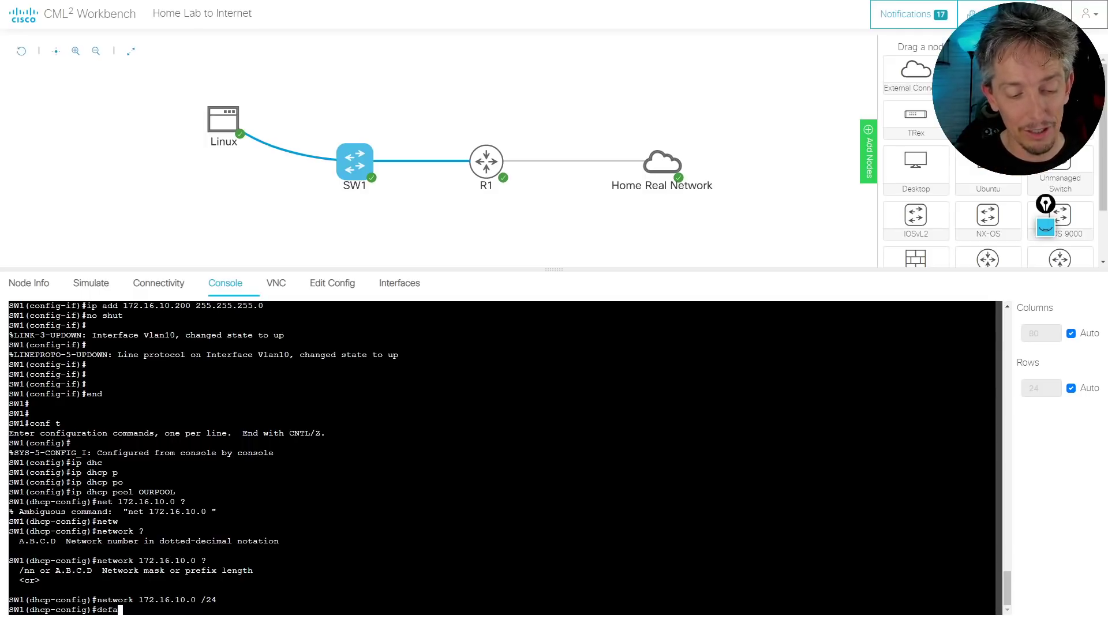
pyautogui.press('Tab')
pyautogui.write('172.16.20')
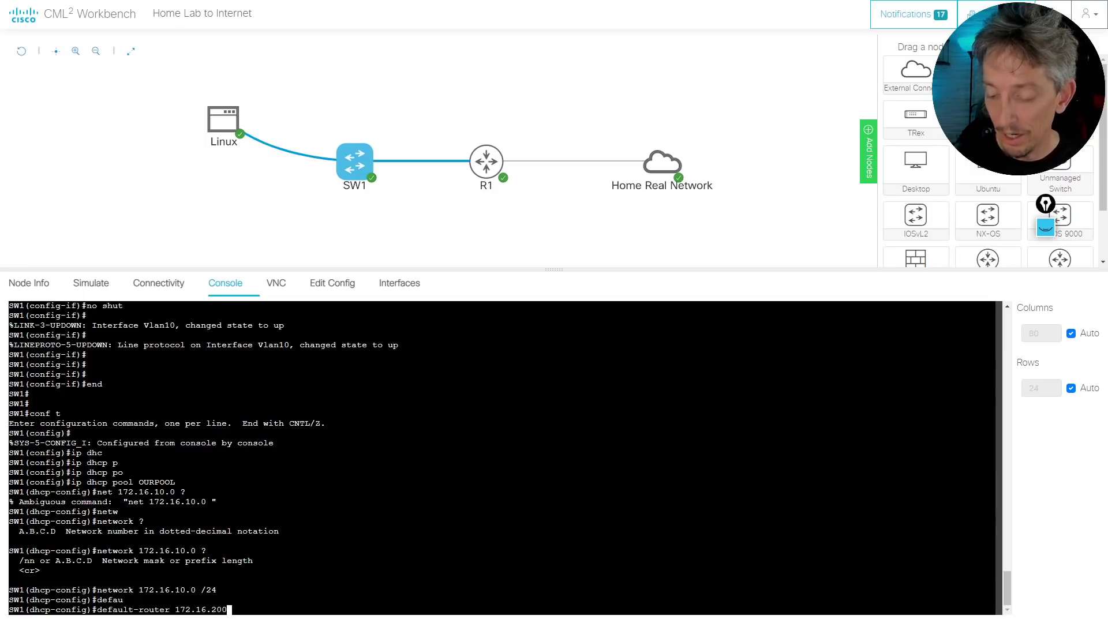
pyautogui.press('BackSpace')
pyautogui.press('BackSpace')
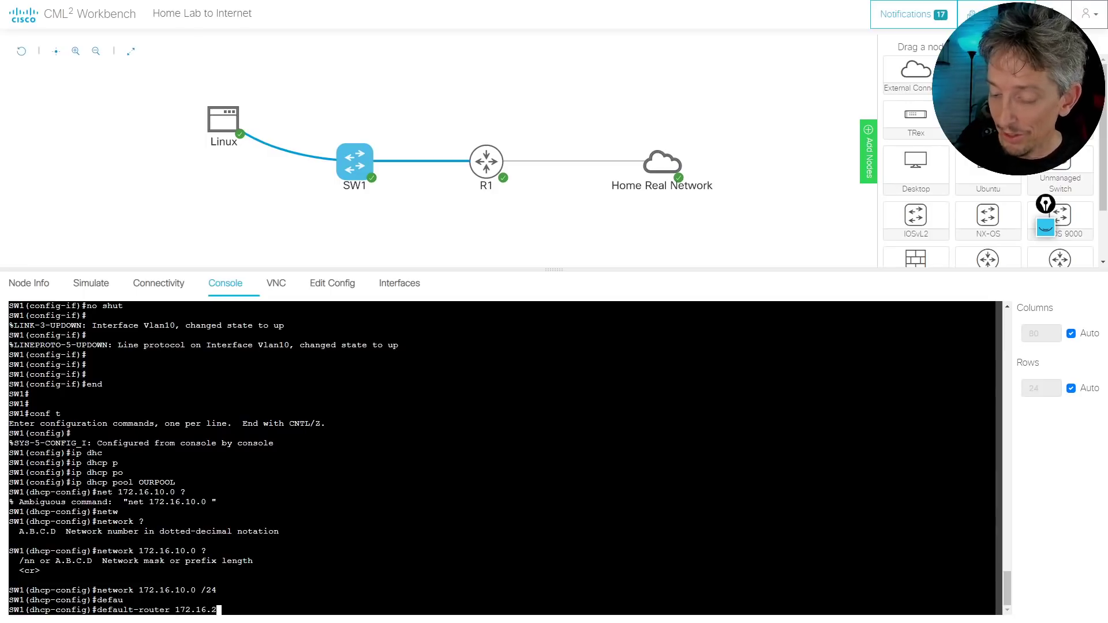
pyautogui.write('10.')
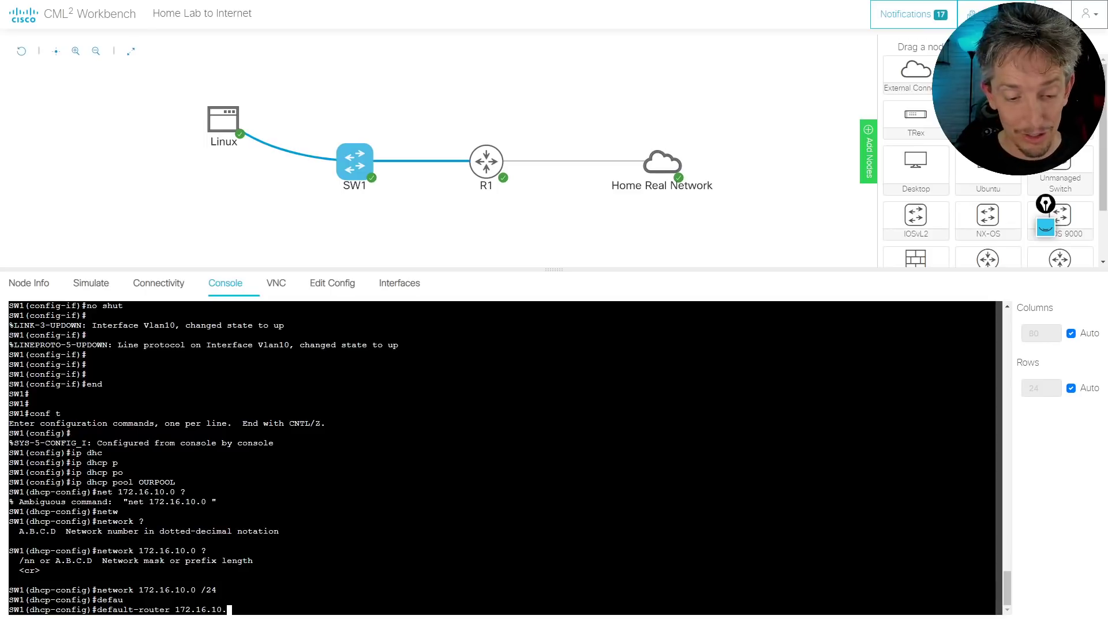
pyautogui.write('200')
pyautogui.press('Return')
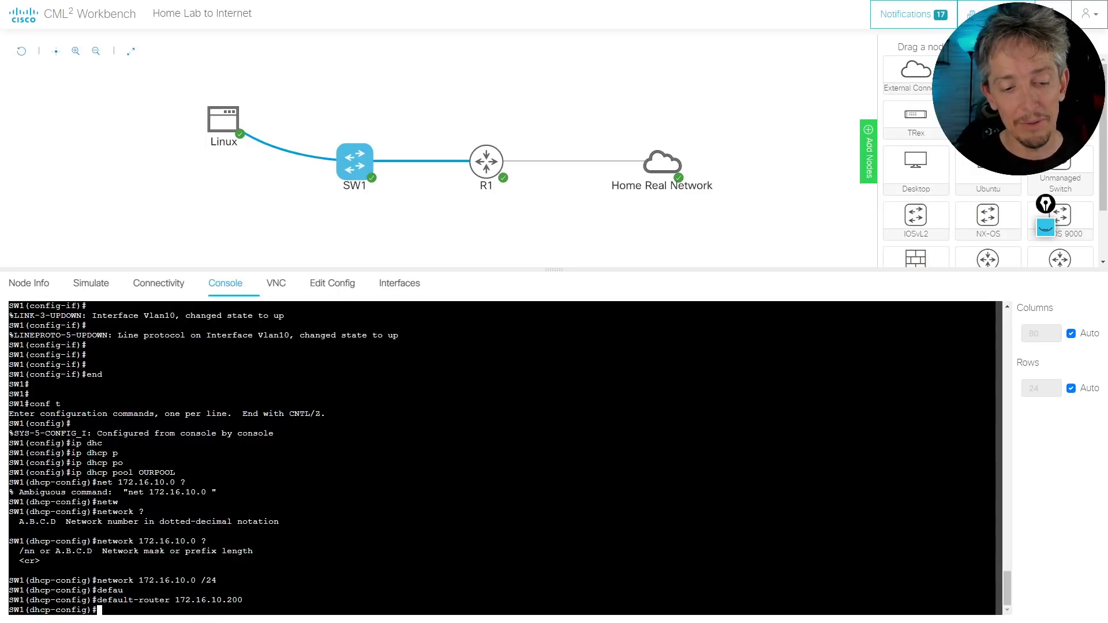
pyautogui.write('d')
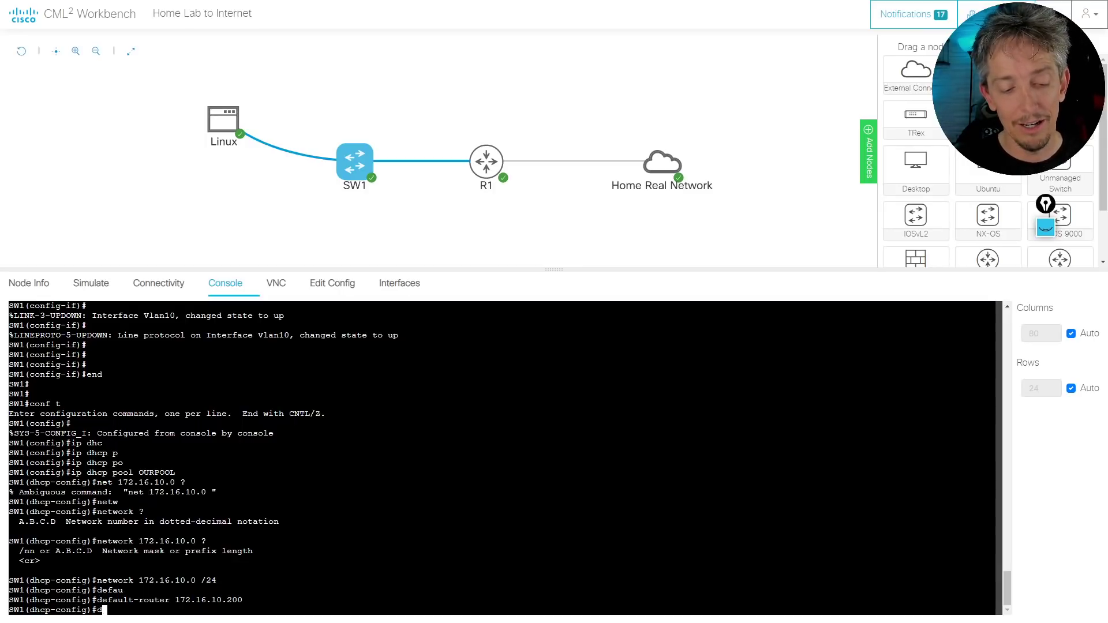
pyautogui.write('ns')
pyautogui.press('Tab')
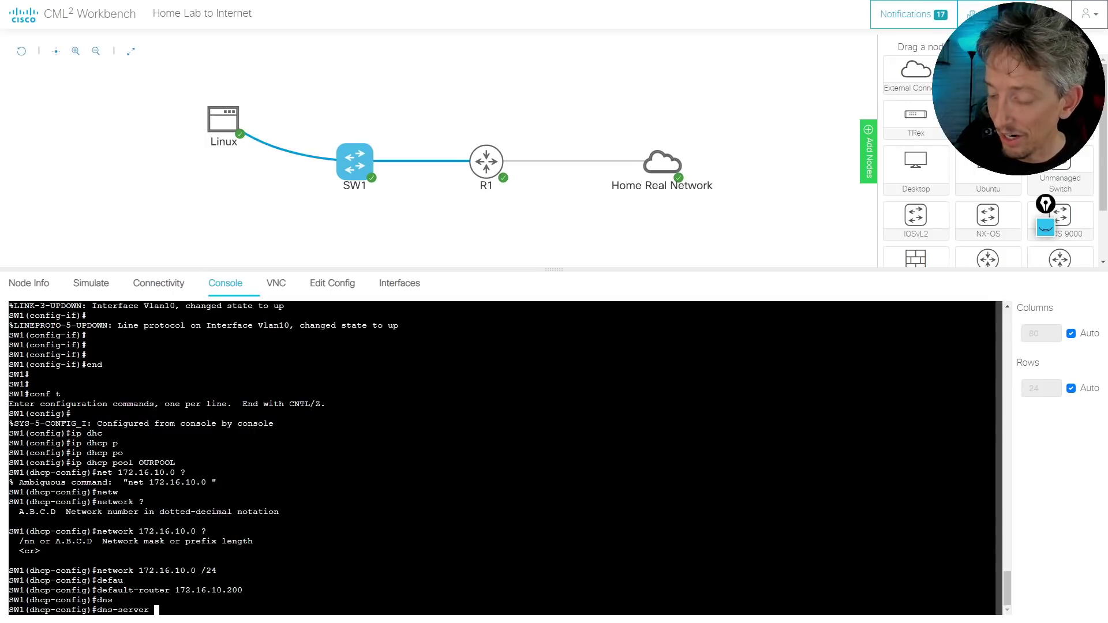
pyautogui.write('8.8.8.8')
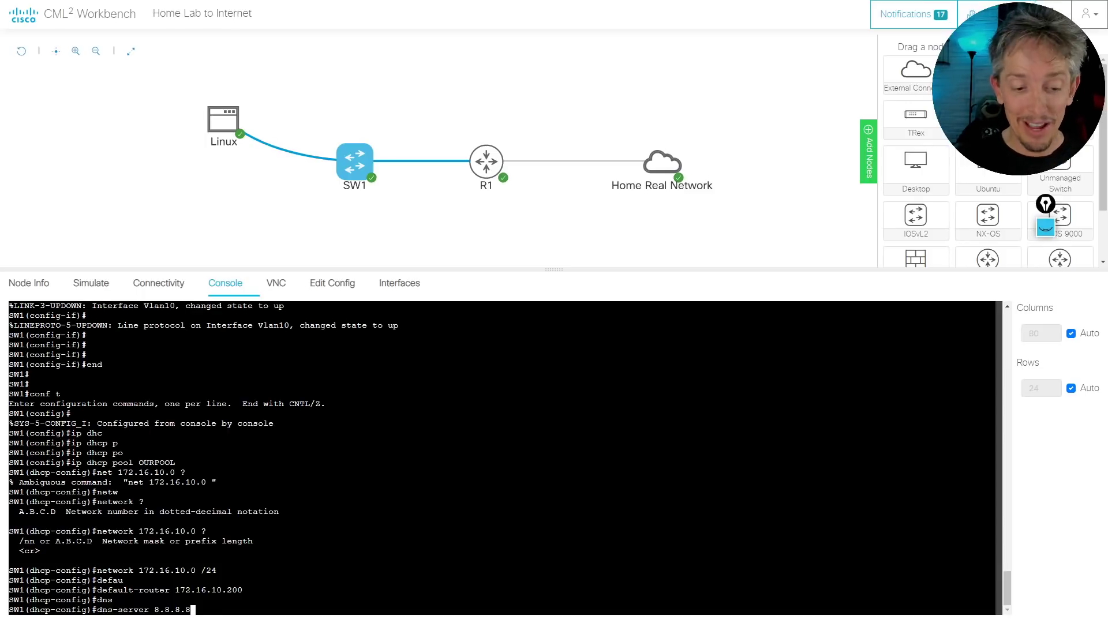
pyautogui.press('Return')
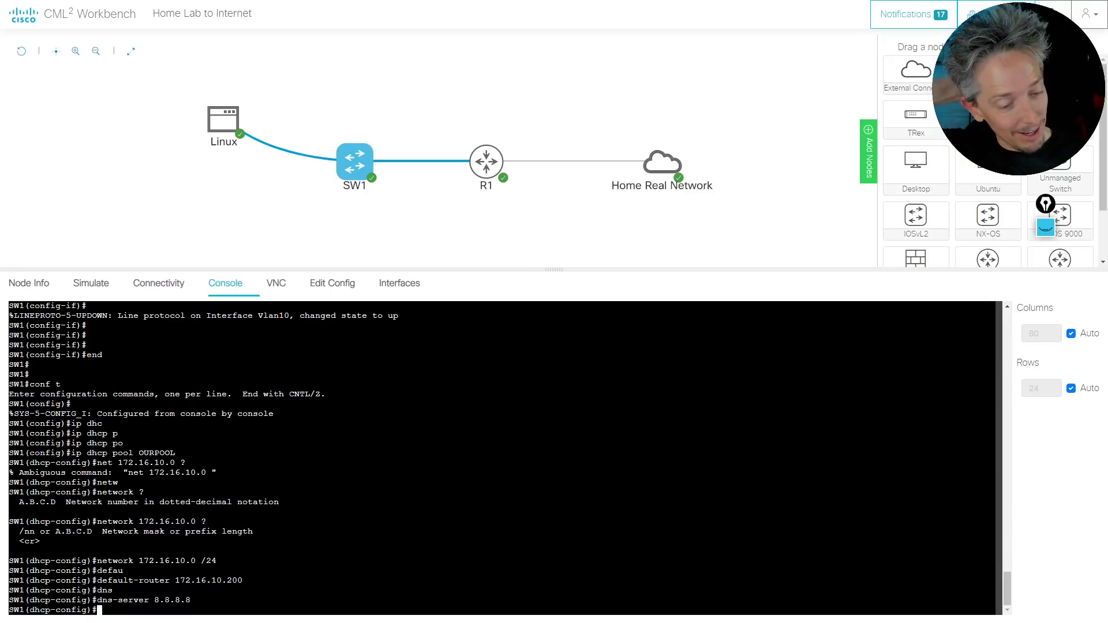
# Exit configuration mode and run 'show run | sec dhcp' to display the OURPOOL settings
pyautogui.write('end')
pyautogui.press('Return')
pyautogui.press('Return')
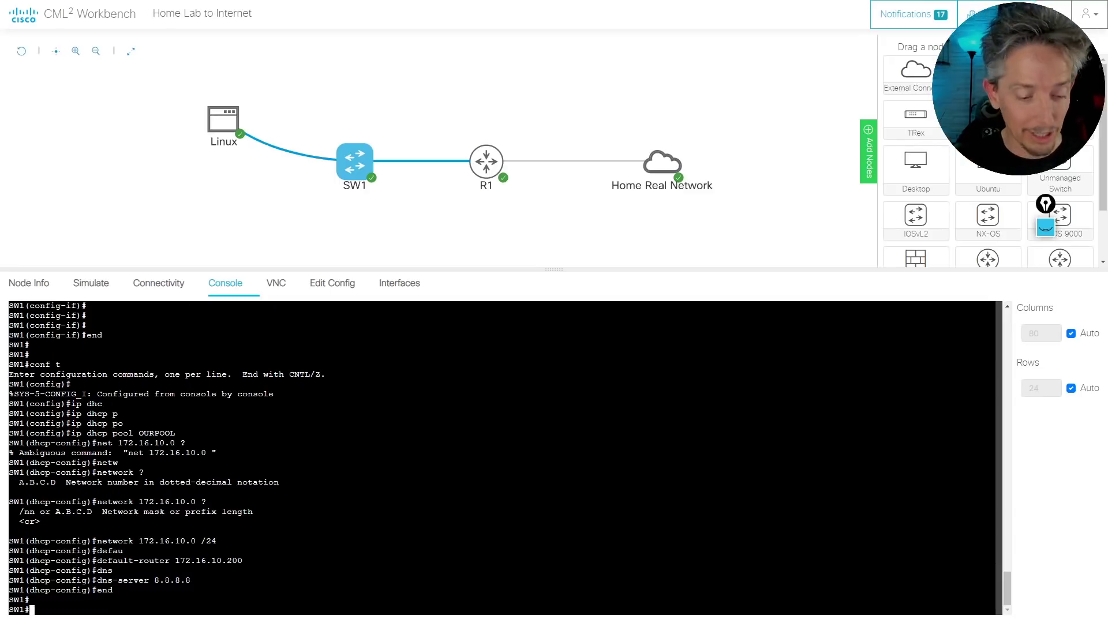
pyautogui.write('show run ')
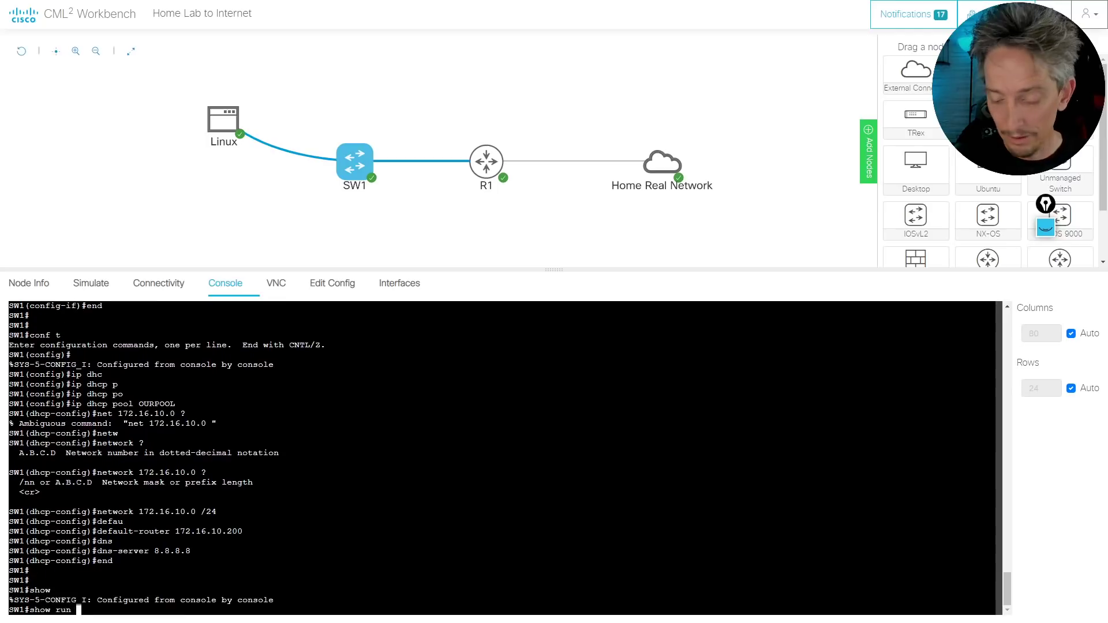
pyautogui.write('| sec rdh')
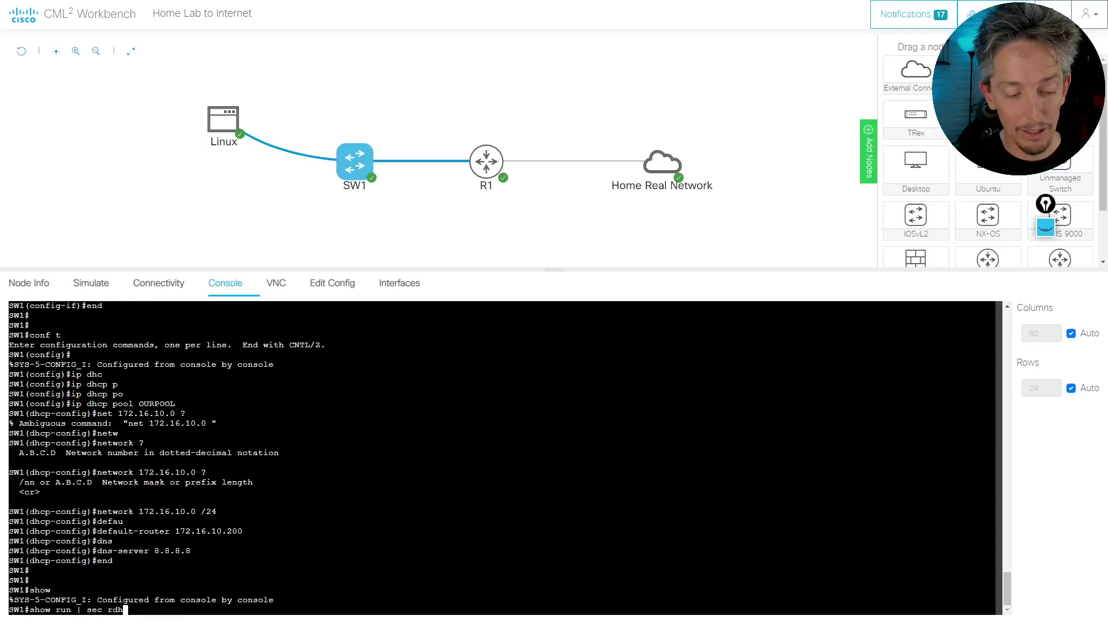
pyautogui.press('BackSpace')
pyautogui.press('BackSpace')
pyautogui.press('BackSpace')
pyautogui.write('dhcp')
pyautogui.press('Return')
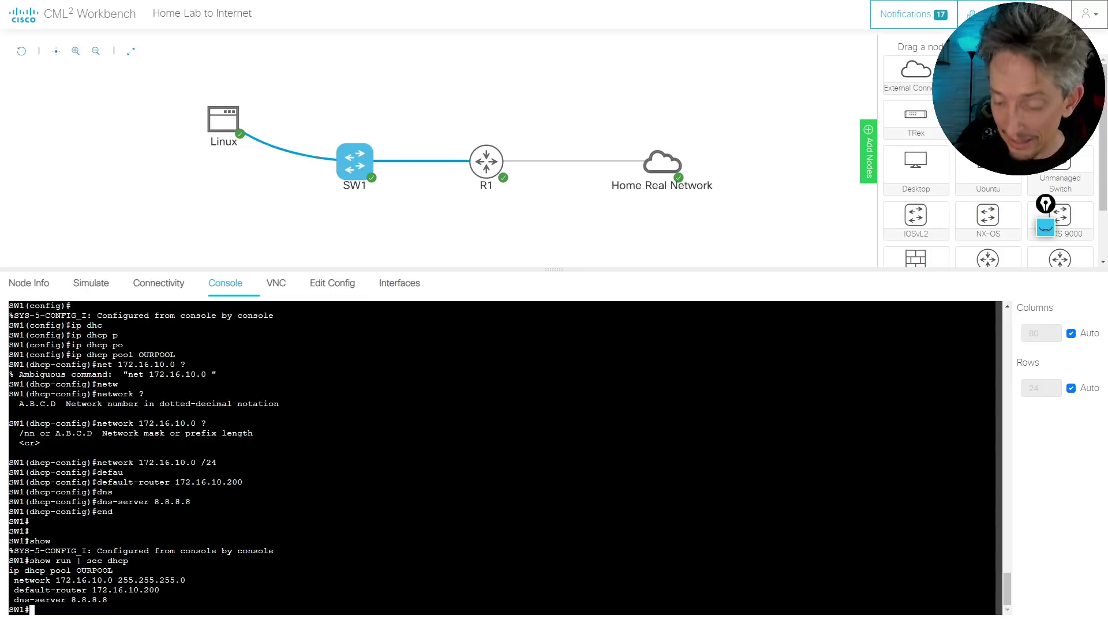
pyautogui.press('Return')
pyautogui.press('Return')
pyautogui.press('Return')
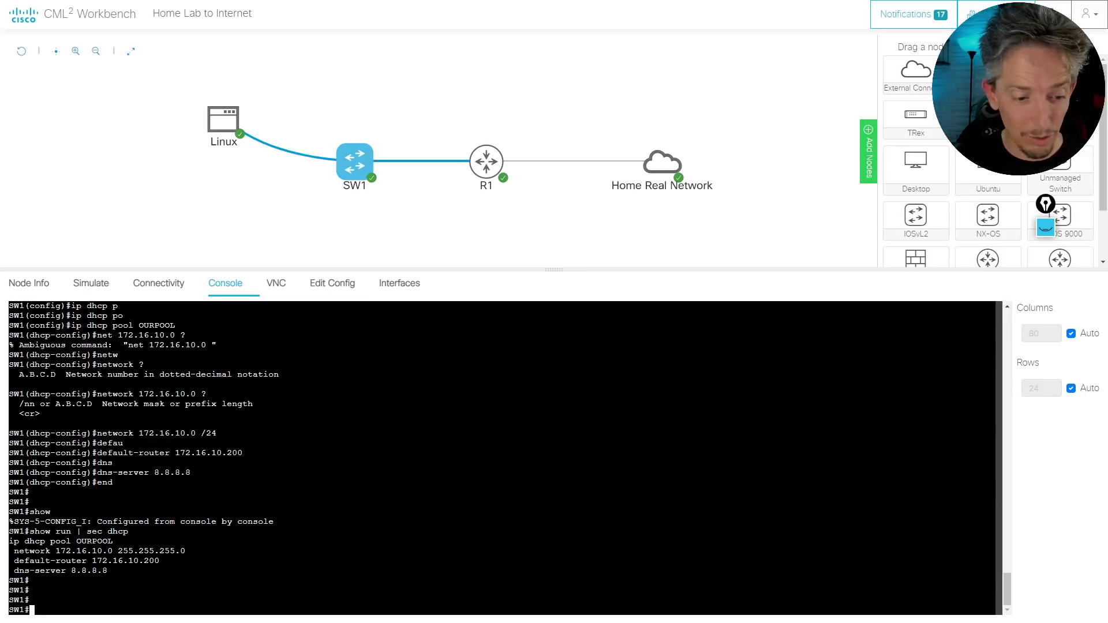
pyautogui.moveTo(224, 123)
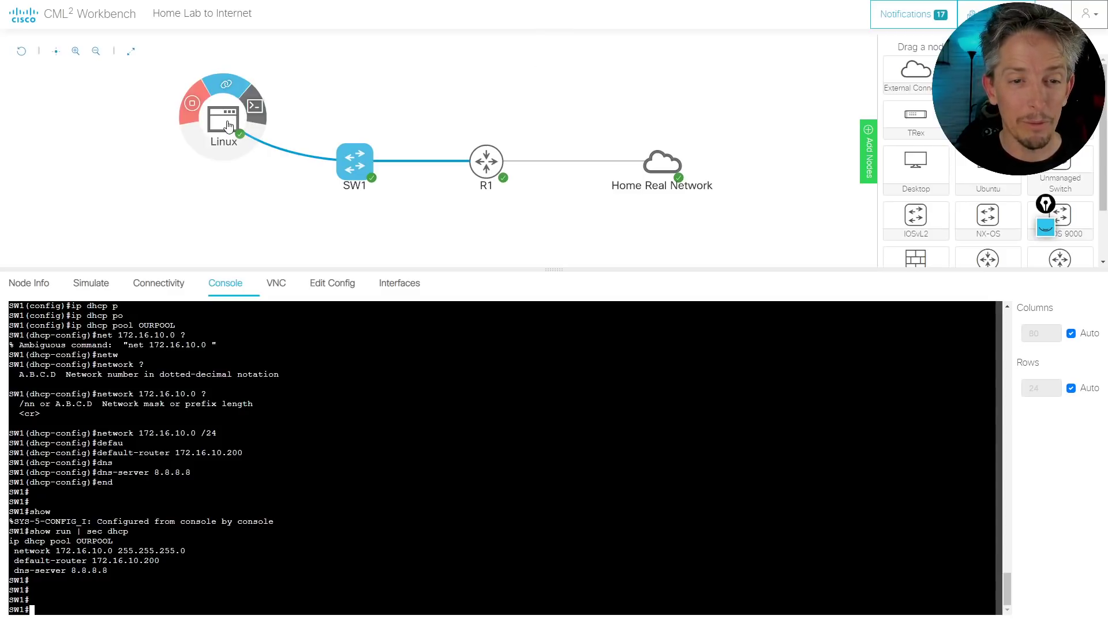
# In the Linux host's console, run 'ifconfig eth0' and highlight its 172.16.10.1 address
pyautogui.click(249, 111)
pyautogui.click(392, 398)
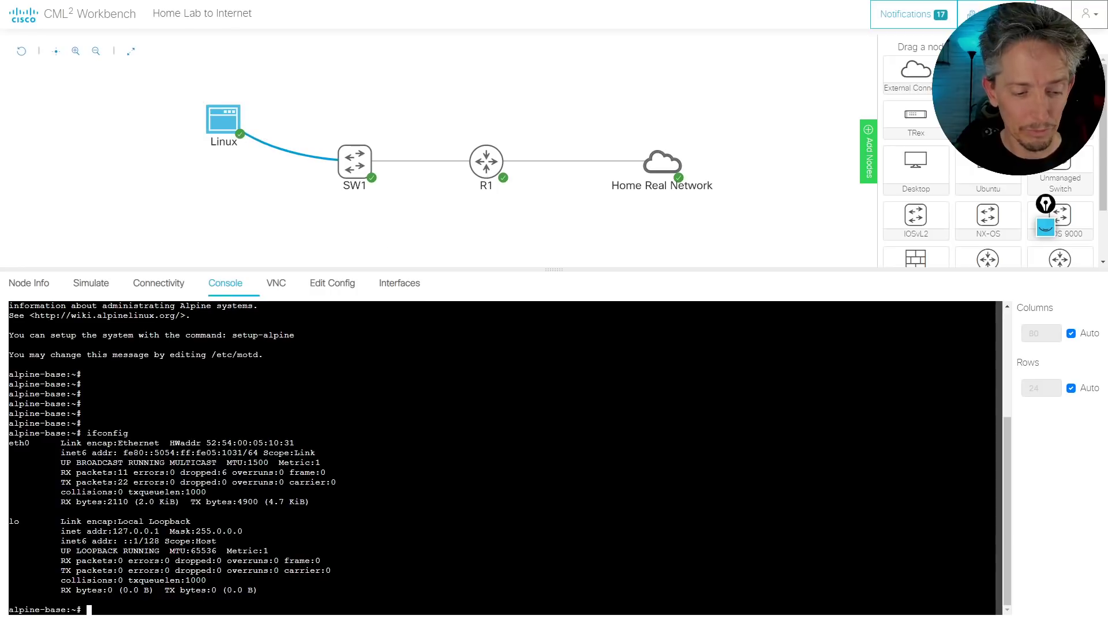
pyautogui.press('Return')
pyautogui.press('Return')
pyautogui.press('Return')
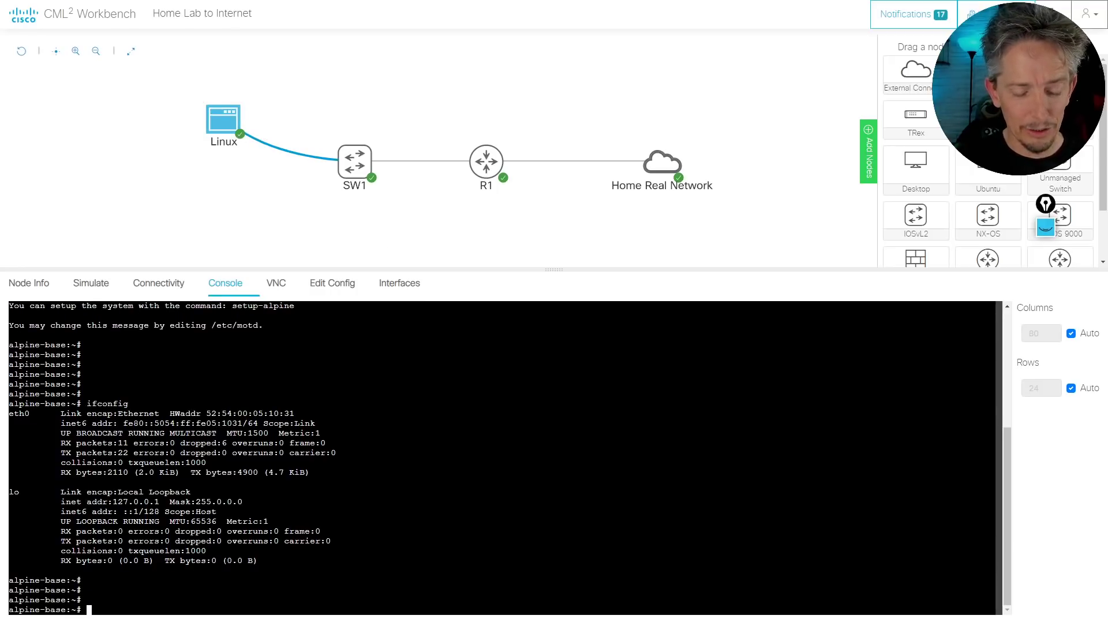
pyautogui.write('ifconfig e')
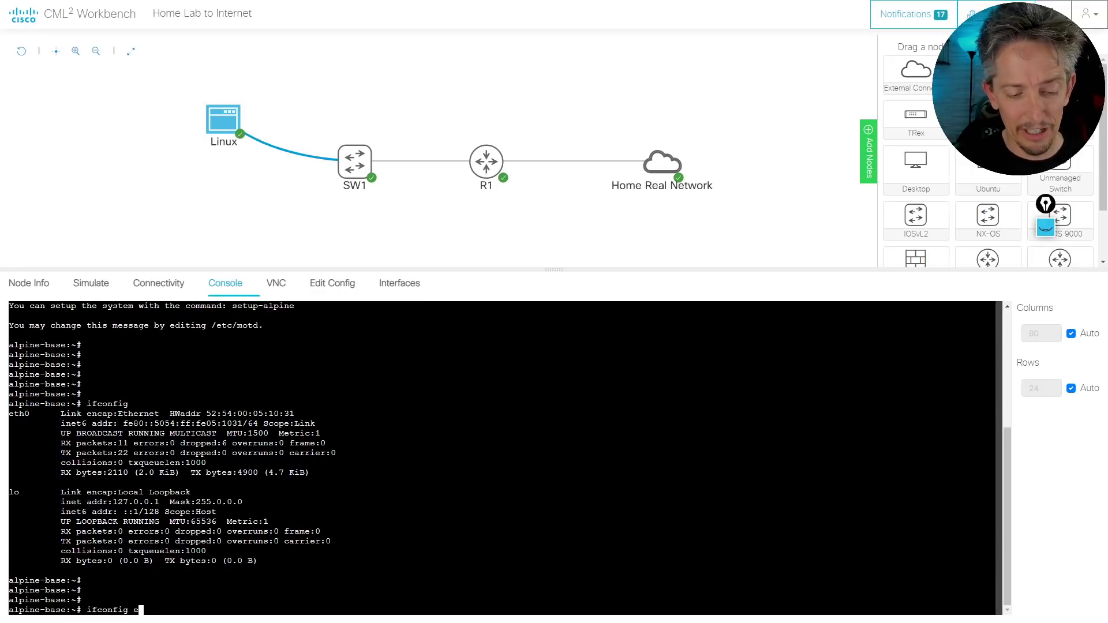
pyautogui.write('th0')
pyautogui.press('Return')
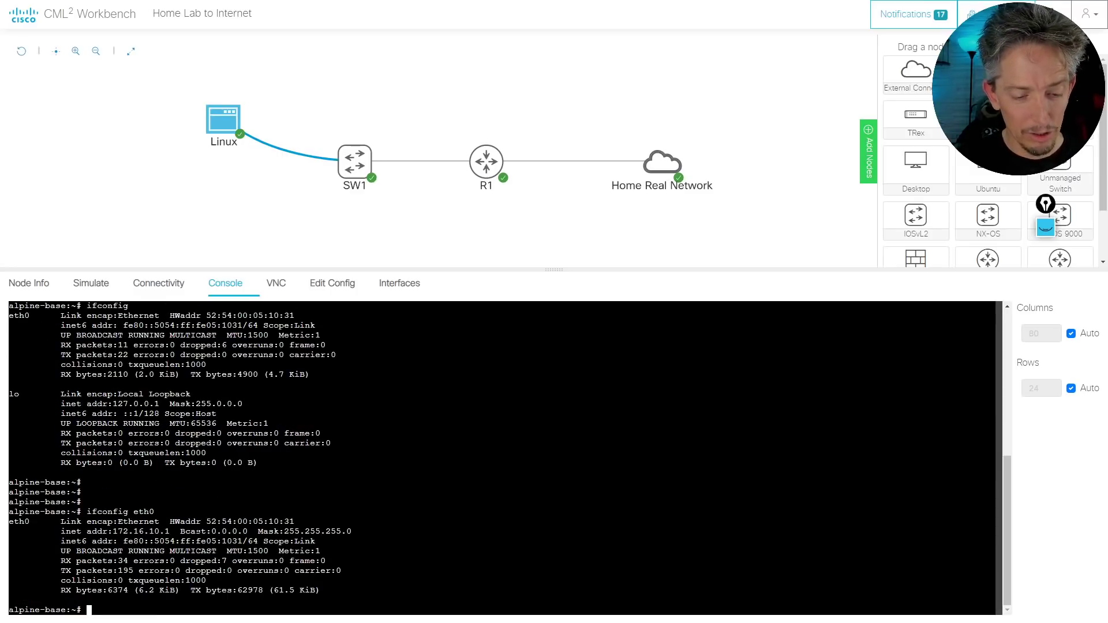
pyautogui.tripleClick(150, 531)
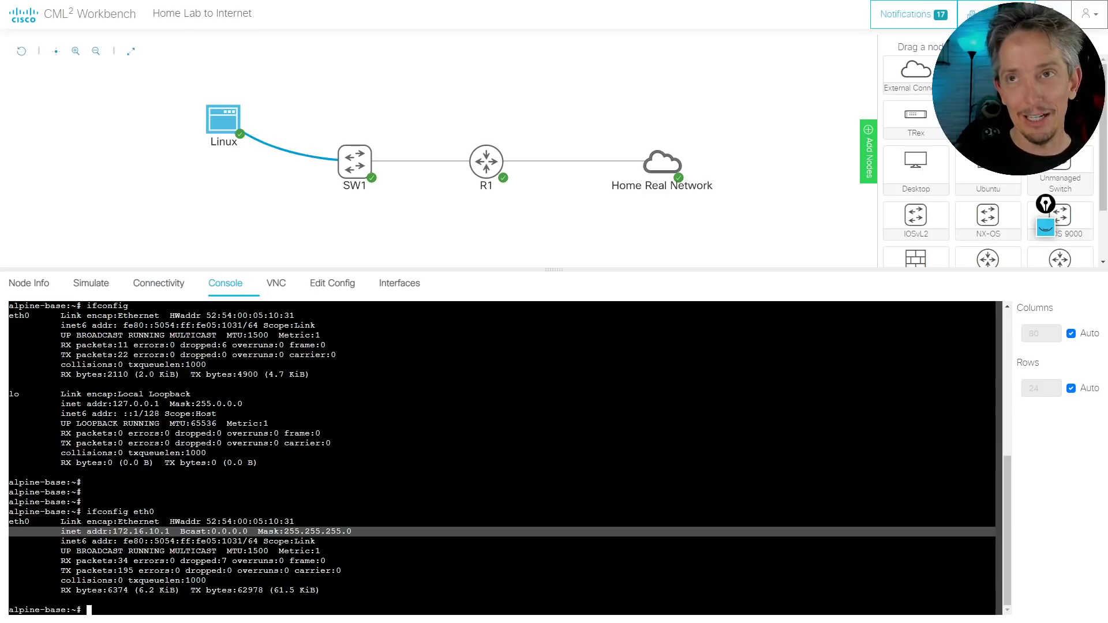
pyautogui.press('Return')
pyautogui.press('Return')
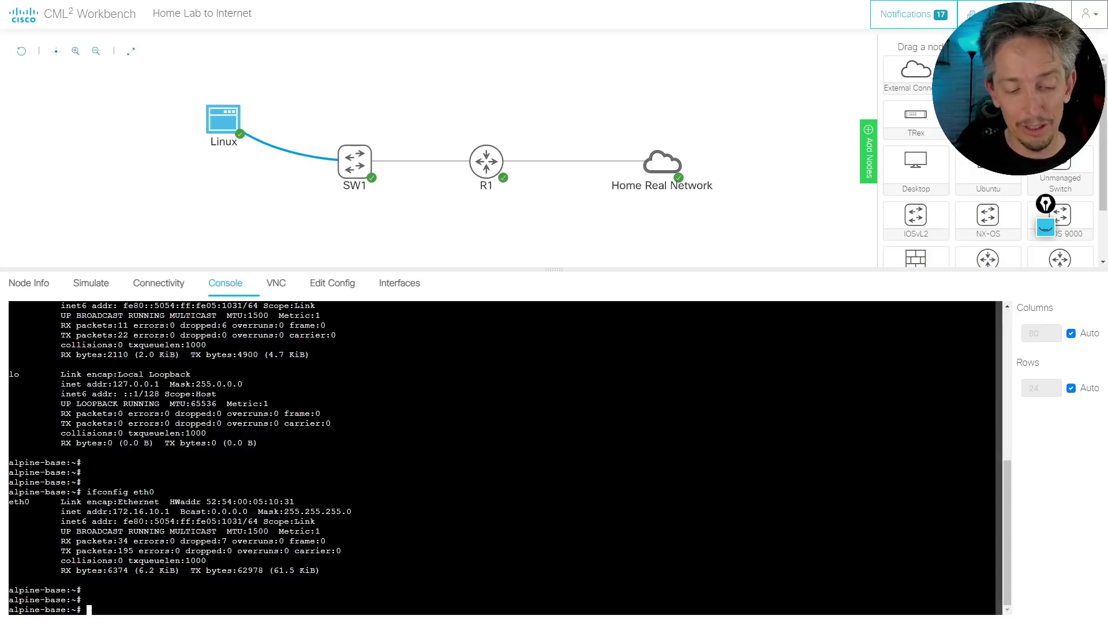
# List the host's routes with 'ip route' and 'route', showing only 172.16.10.0/24
pyautogui.write('ip route')
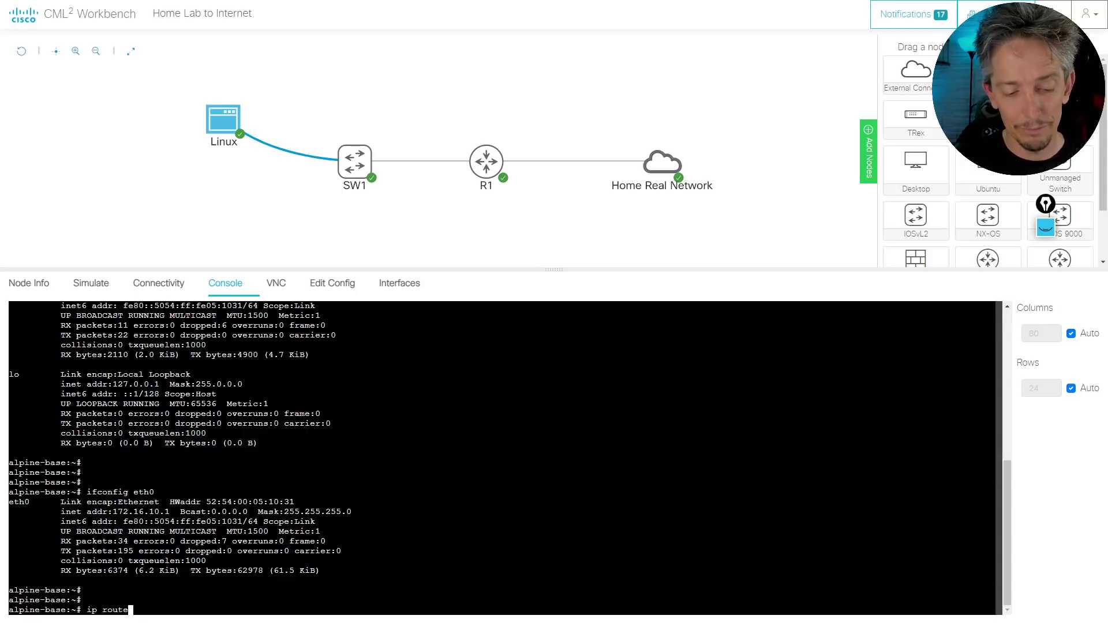
pyautogui.press('Return')
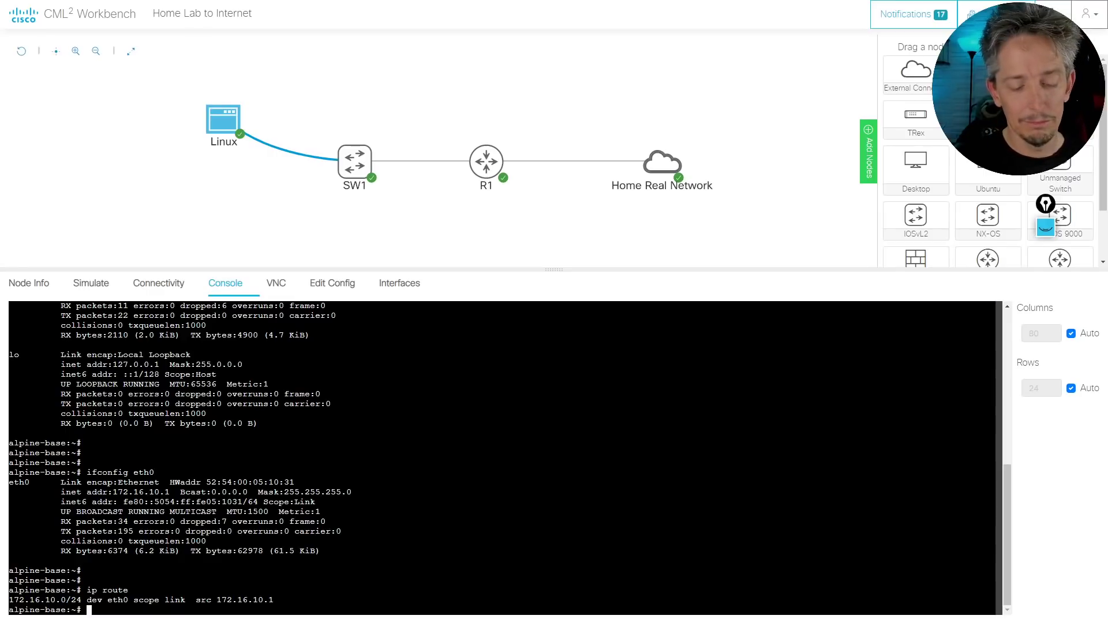
pyautogui.write('route')
pyautogui.press('Return')
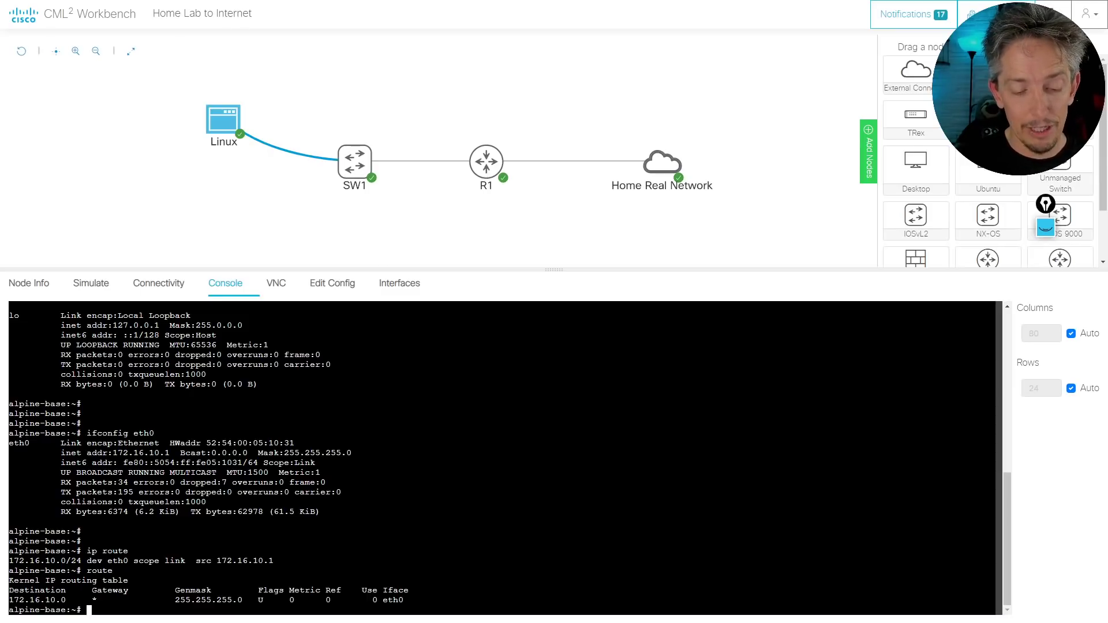
# Take eth0 down with 'ifconfig eth0 down' and 'ifdown eth0'
pyautogui.write('if')
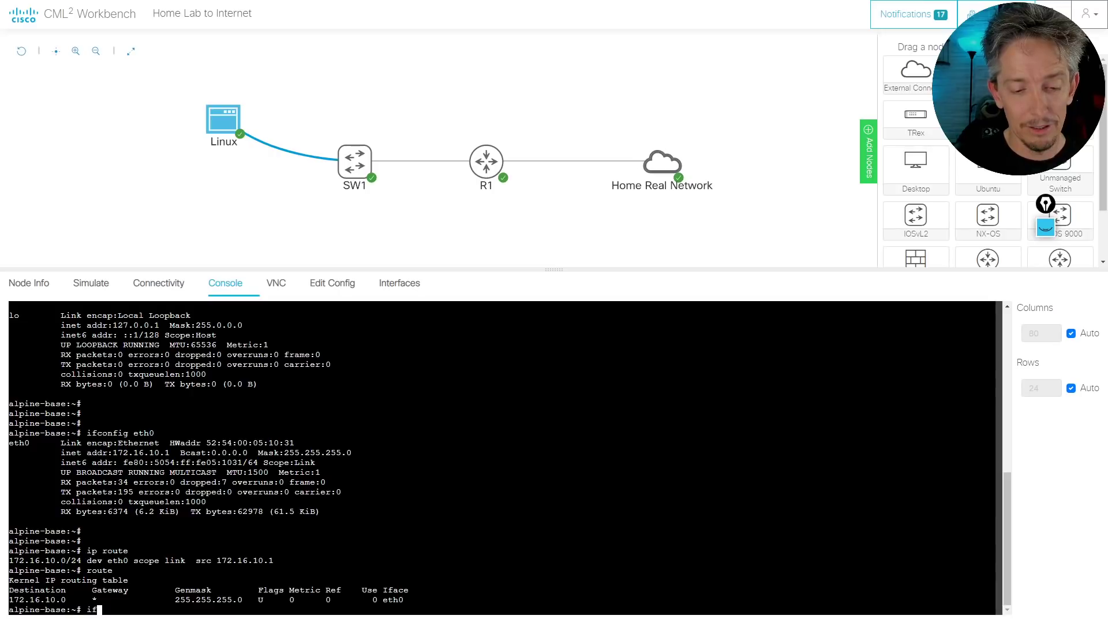
pyautogui.write('config eth')
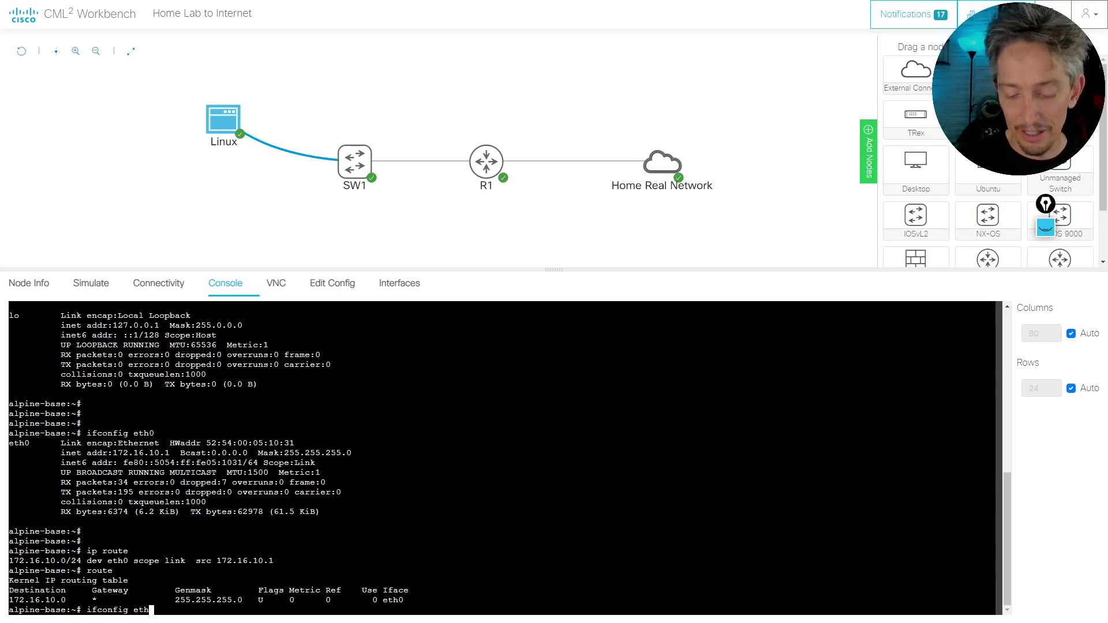
pyautogui.write('0 down')
pyautogui.press('Return')
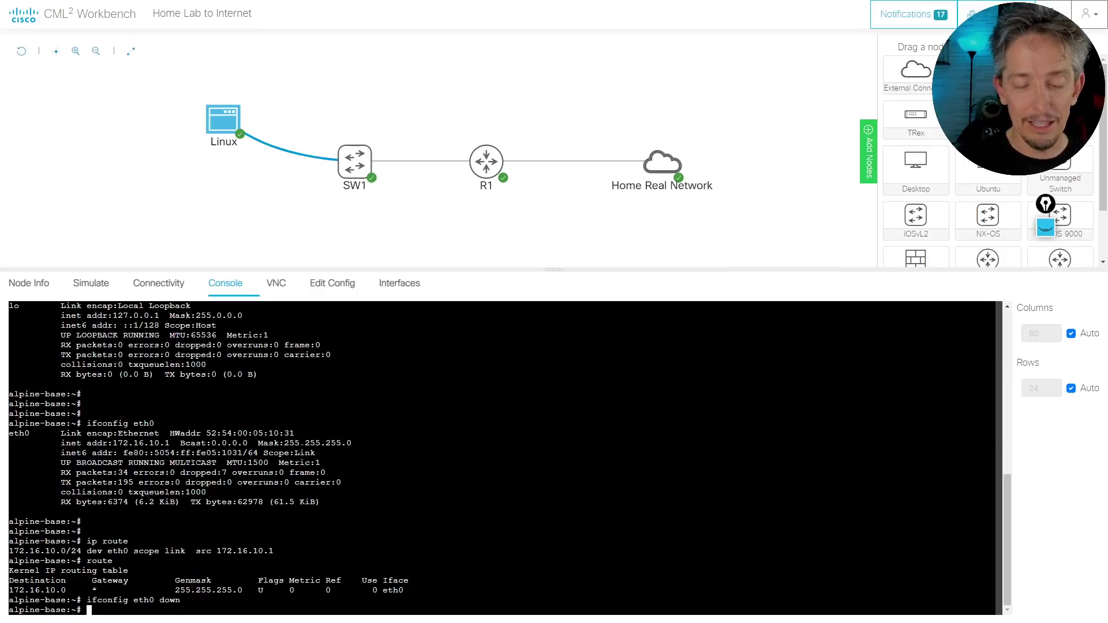
pyautogui.write('ifdown')
pyautogui.press('Return')
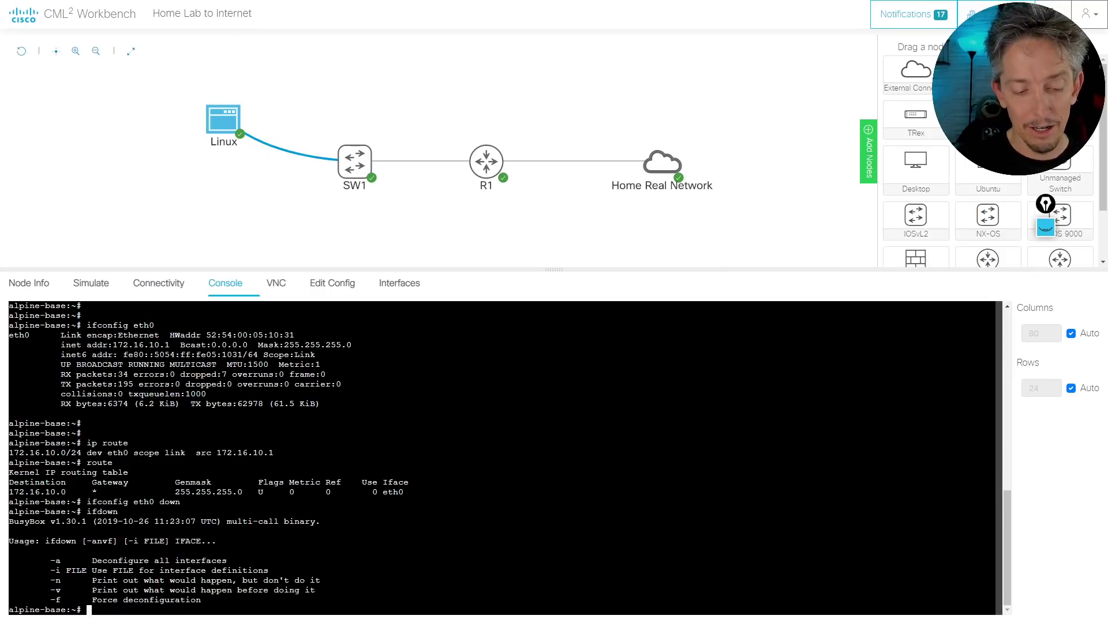
pyautogui.write('ifdown eit')
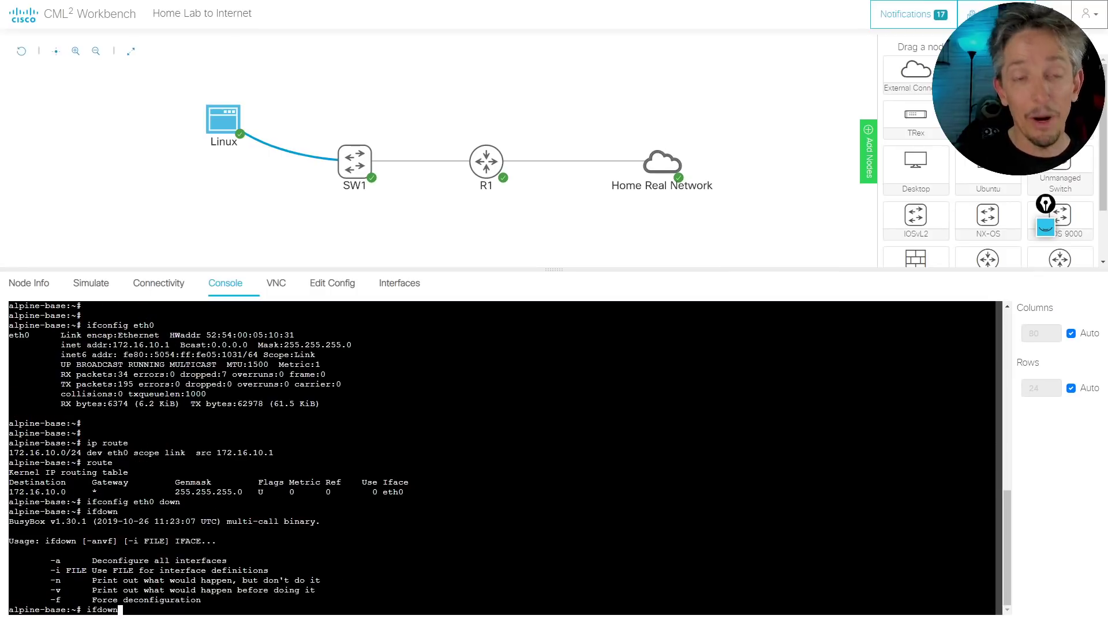
pyautogui.press('BackSpace')
pyautogui.press('BackSpace')
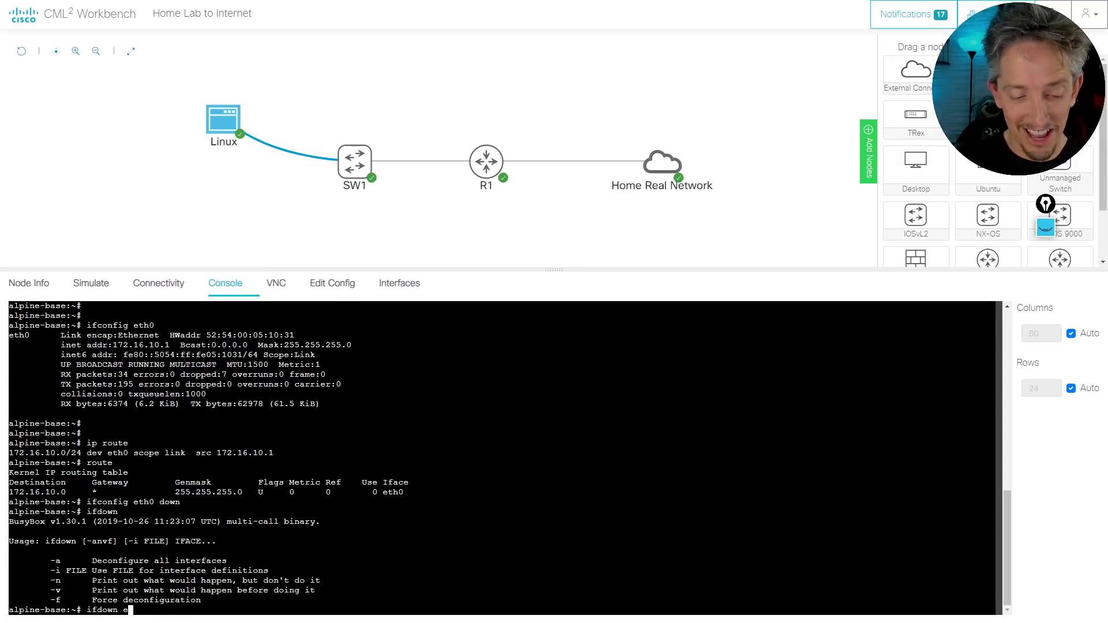
pyautogui.write('tho')
pyautogui.press('BackSpace')
pyautogui.write('0')
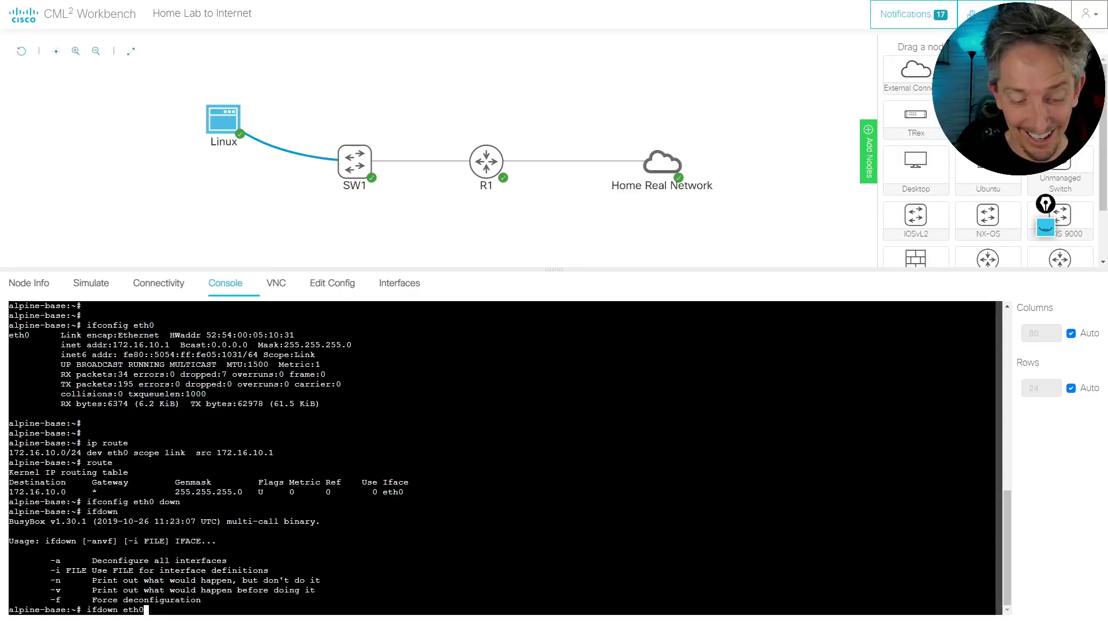
pyautogui.press('Return')
# Bring eth0 up with 'ifup eth0' for a DHCP lease, then confirm the default route via 172.16.10.200
pyautogui.write('if')
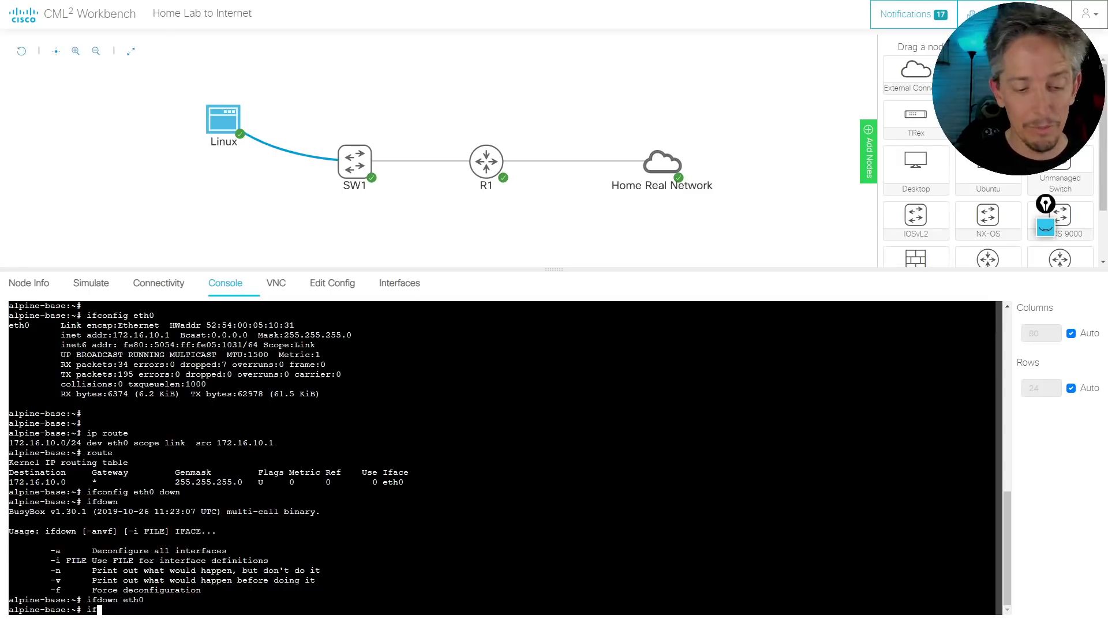
pyautogui.write('up eth0')
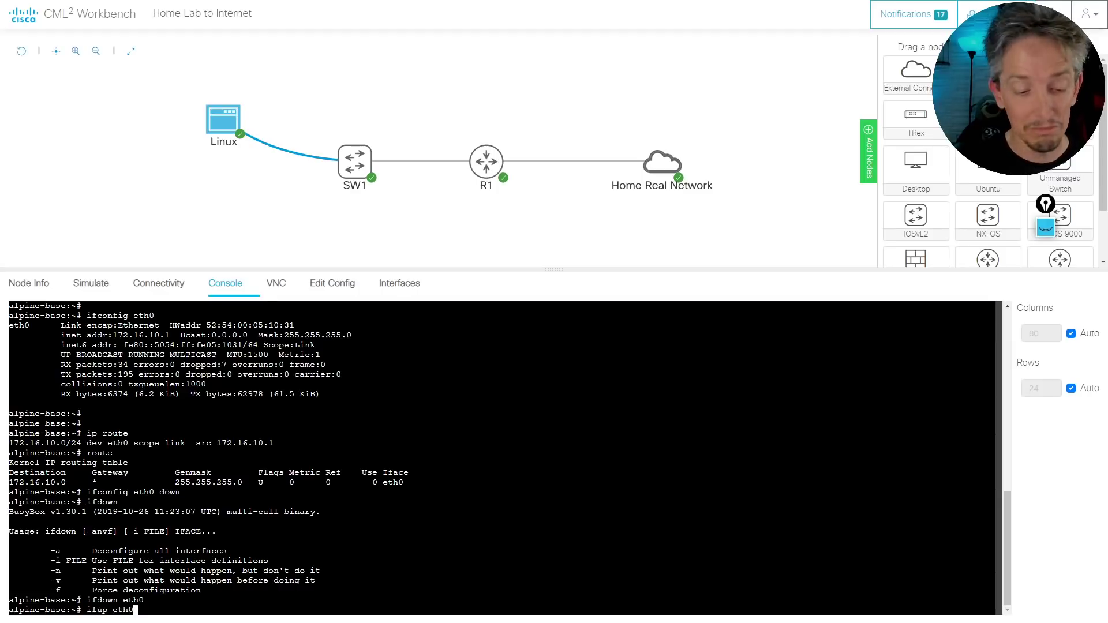
pyautogui.press('Return')
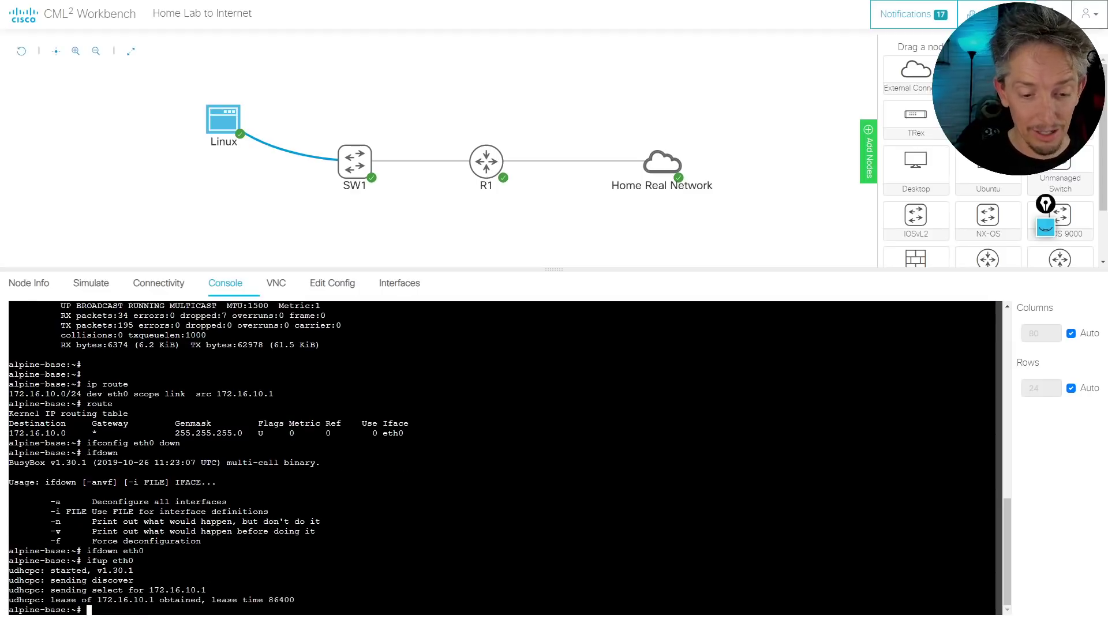
pyautogui.press('Return')
pyautogui.press('Return')
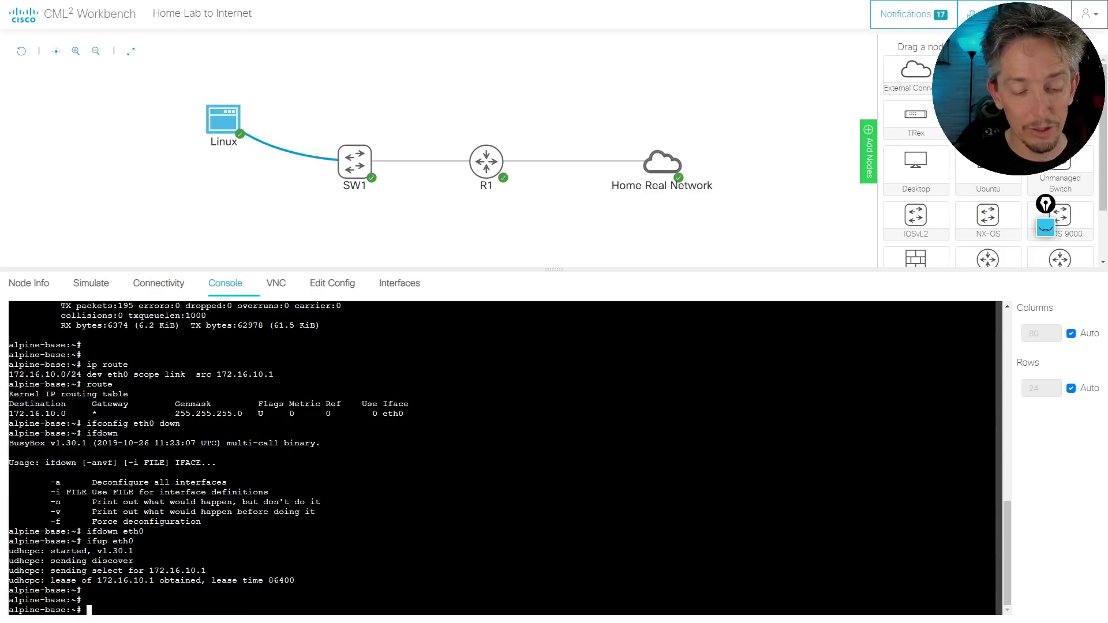
pyautogui.write('route')
pyautogui.press('Return')
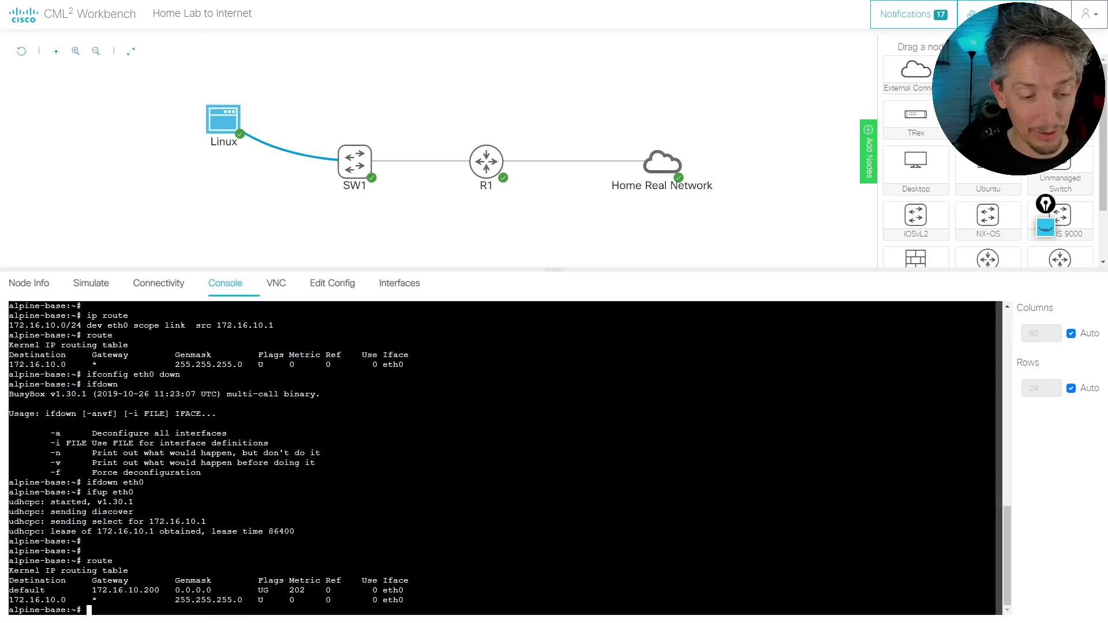
pyautogui.tripleClick(126, 590)
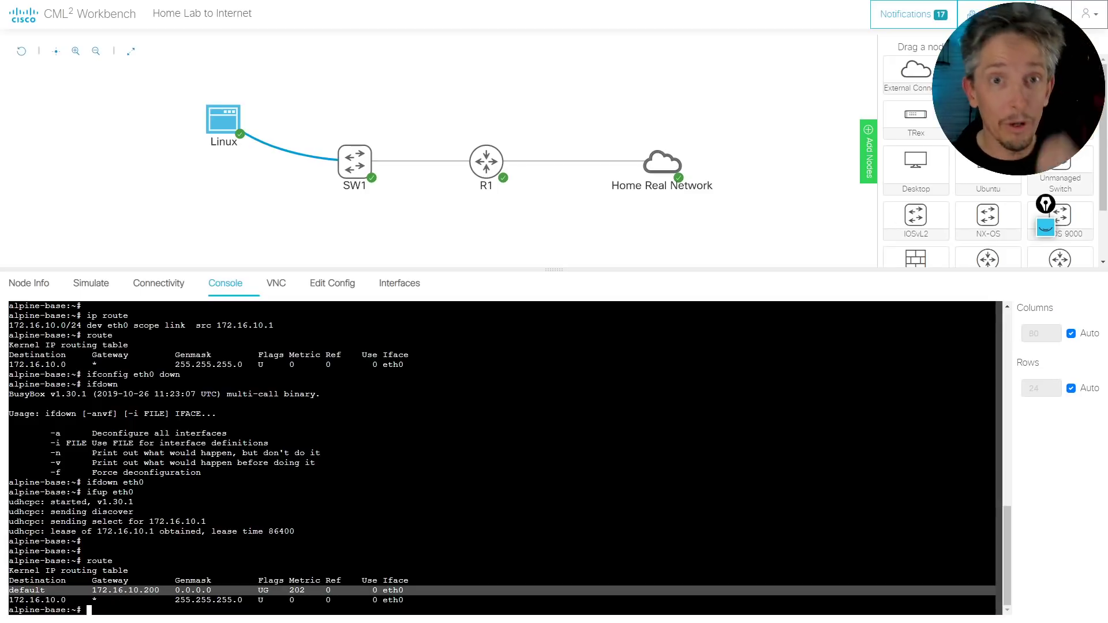
pyautogui.click(126, 590)
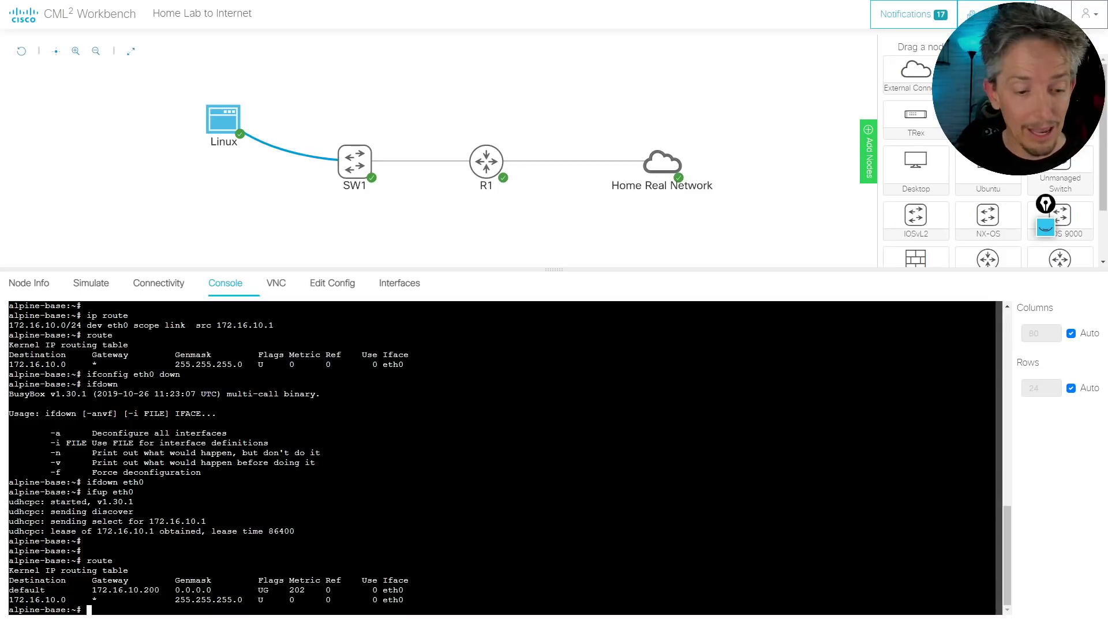
pyautogui.press('Return')
pyautogui.press('Return')
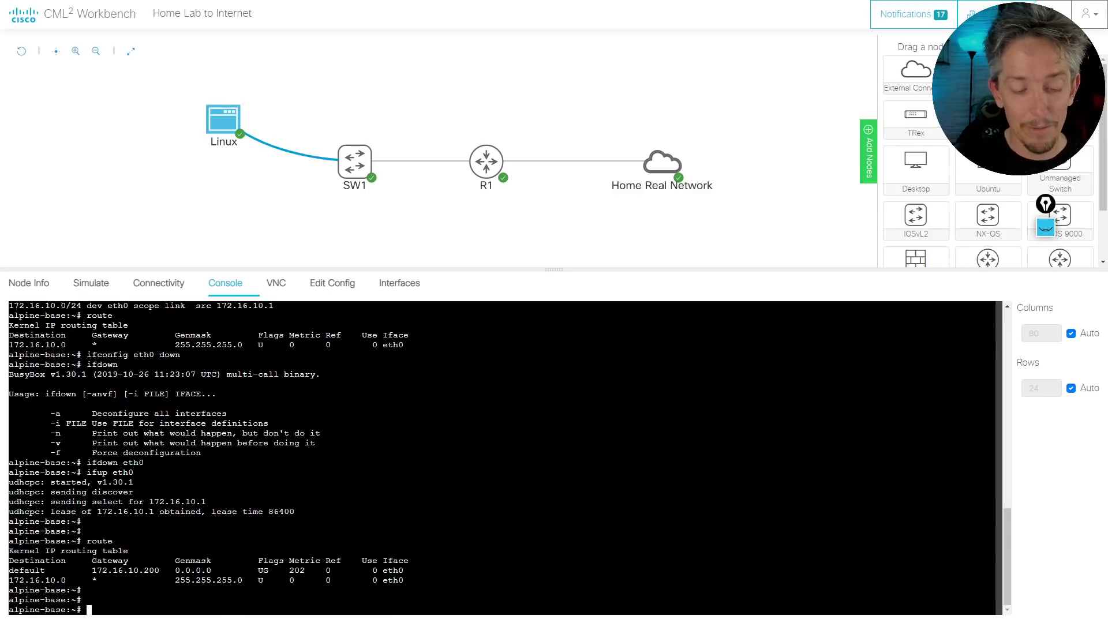
pyautogui.write('trace')
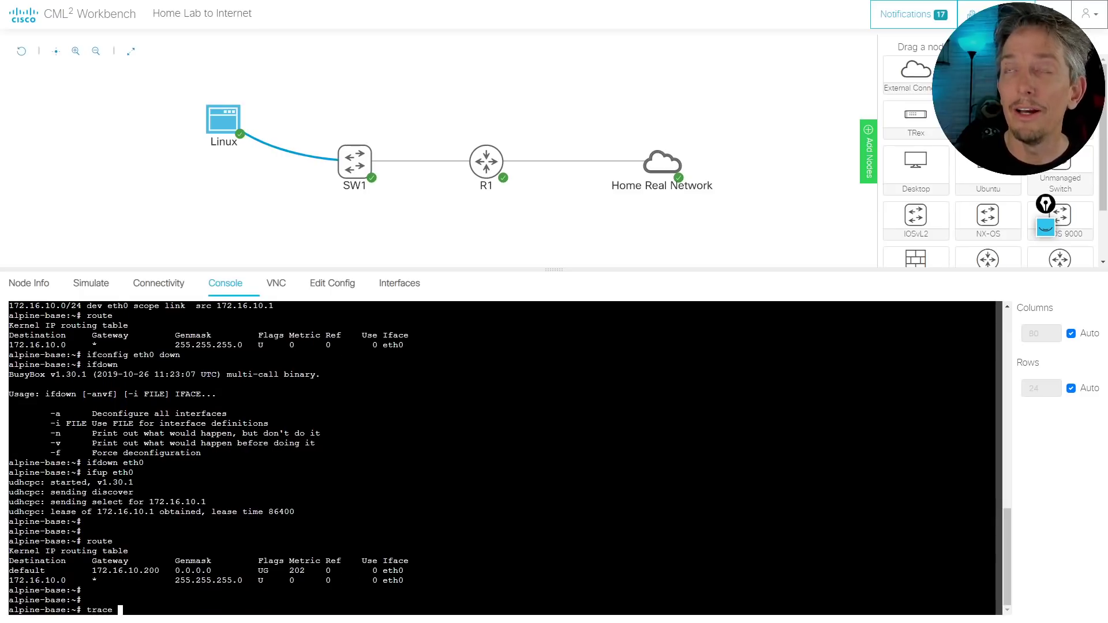
pyautogui.press('BackSpace')
pyautogui.write('route')
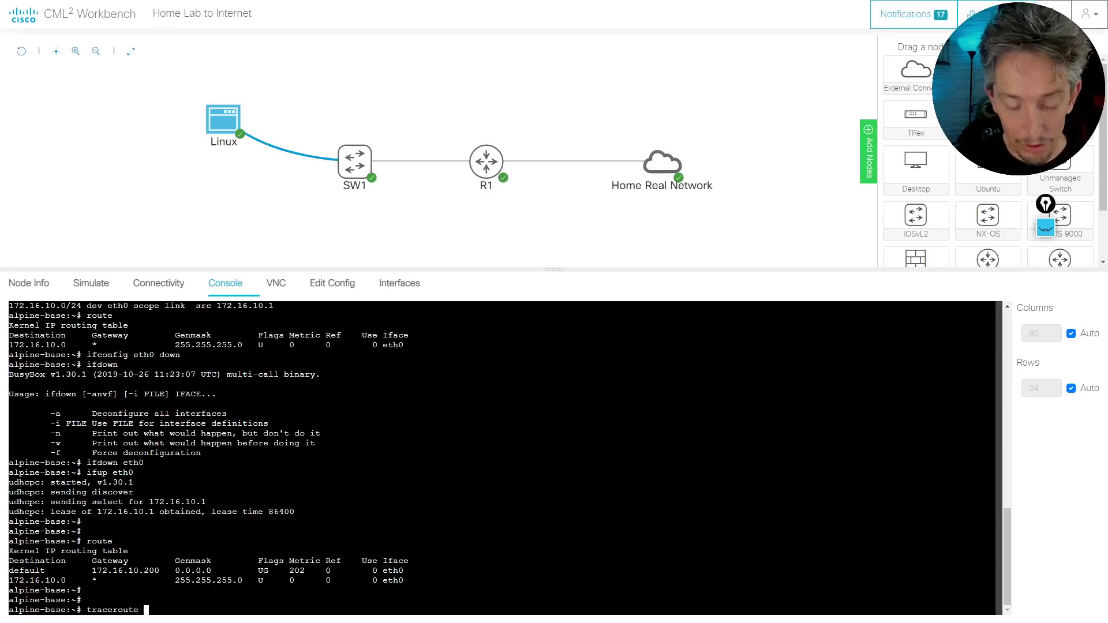
pyautogui.write(' www.cisco.co')
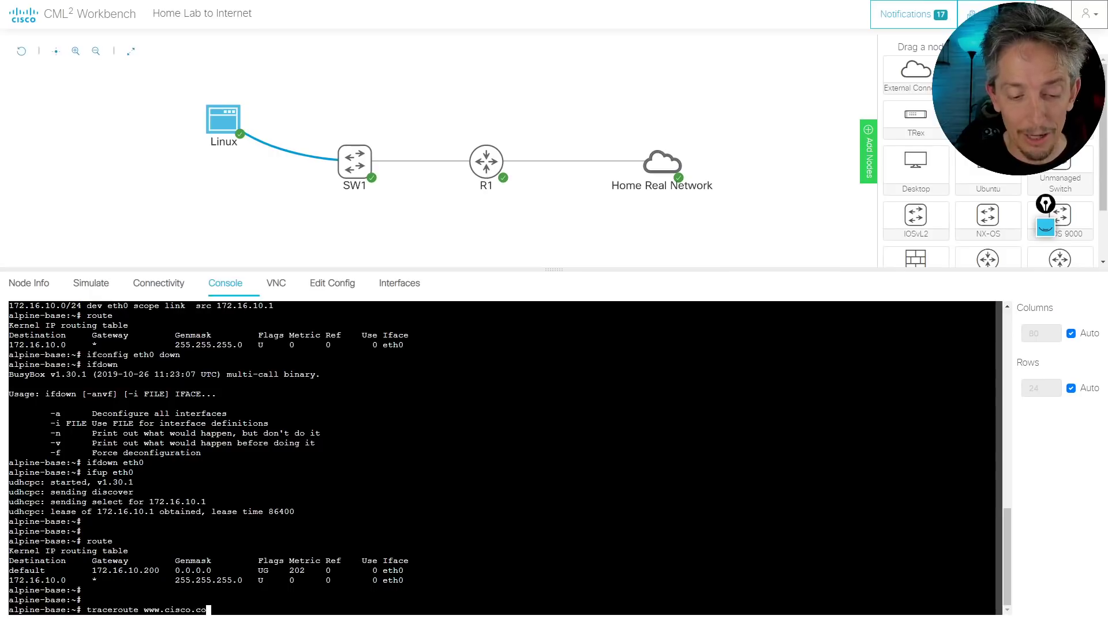
pyautogui.write('m')
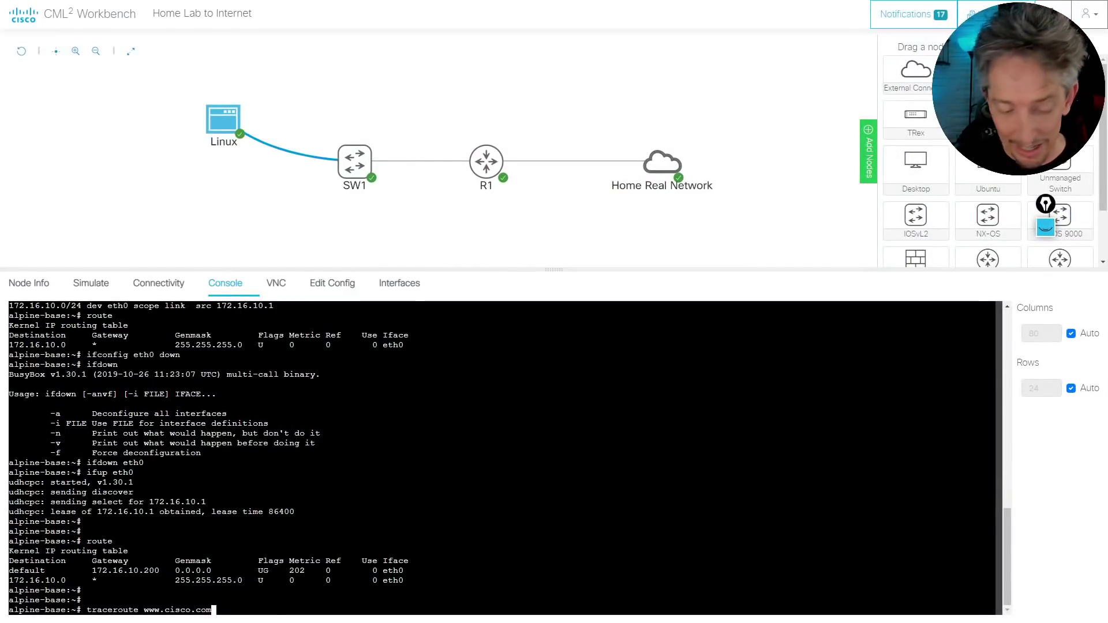
pyautogui.press('Return')
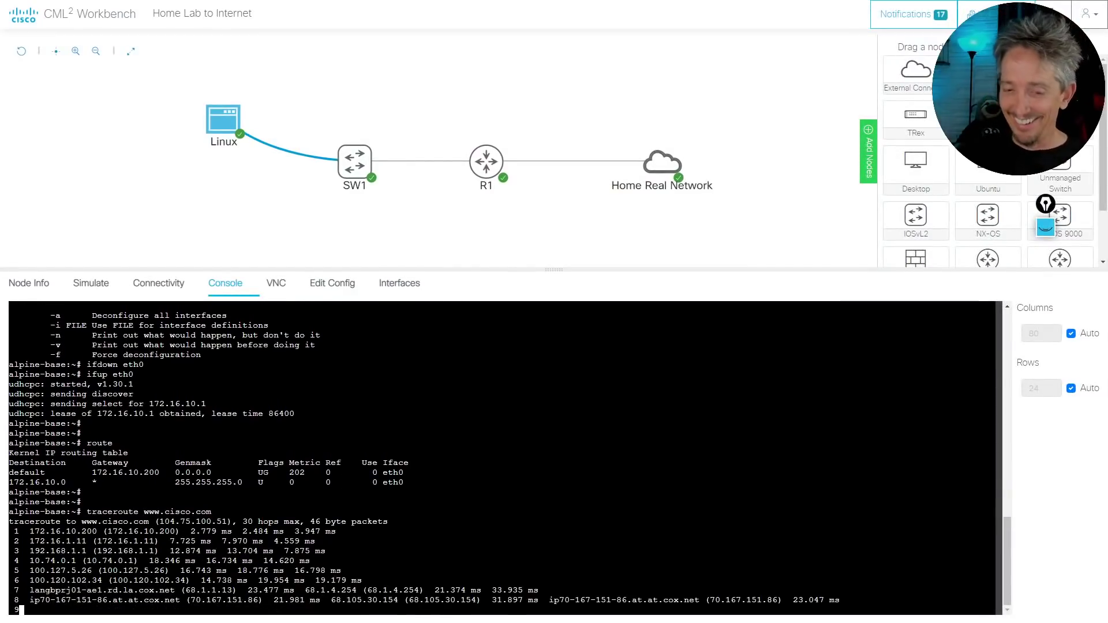